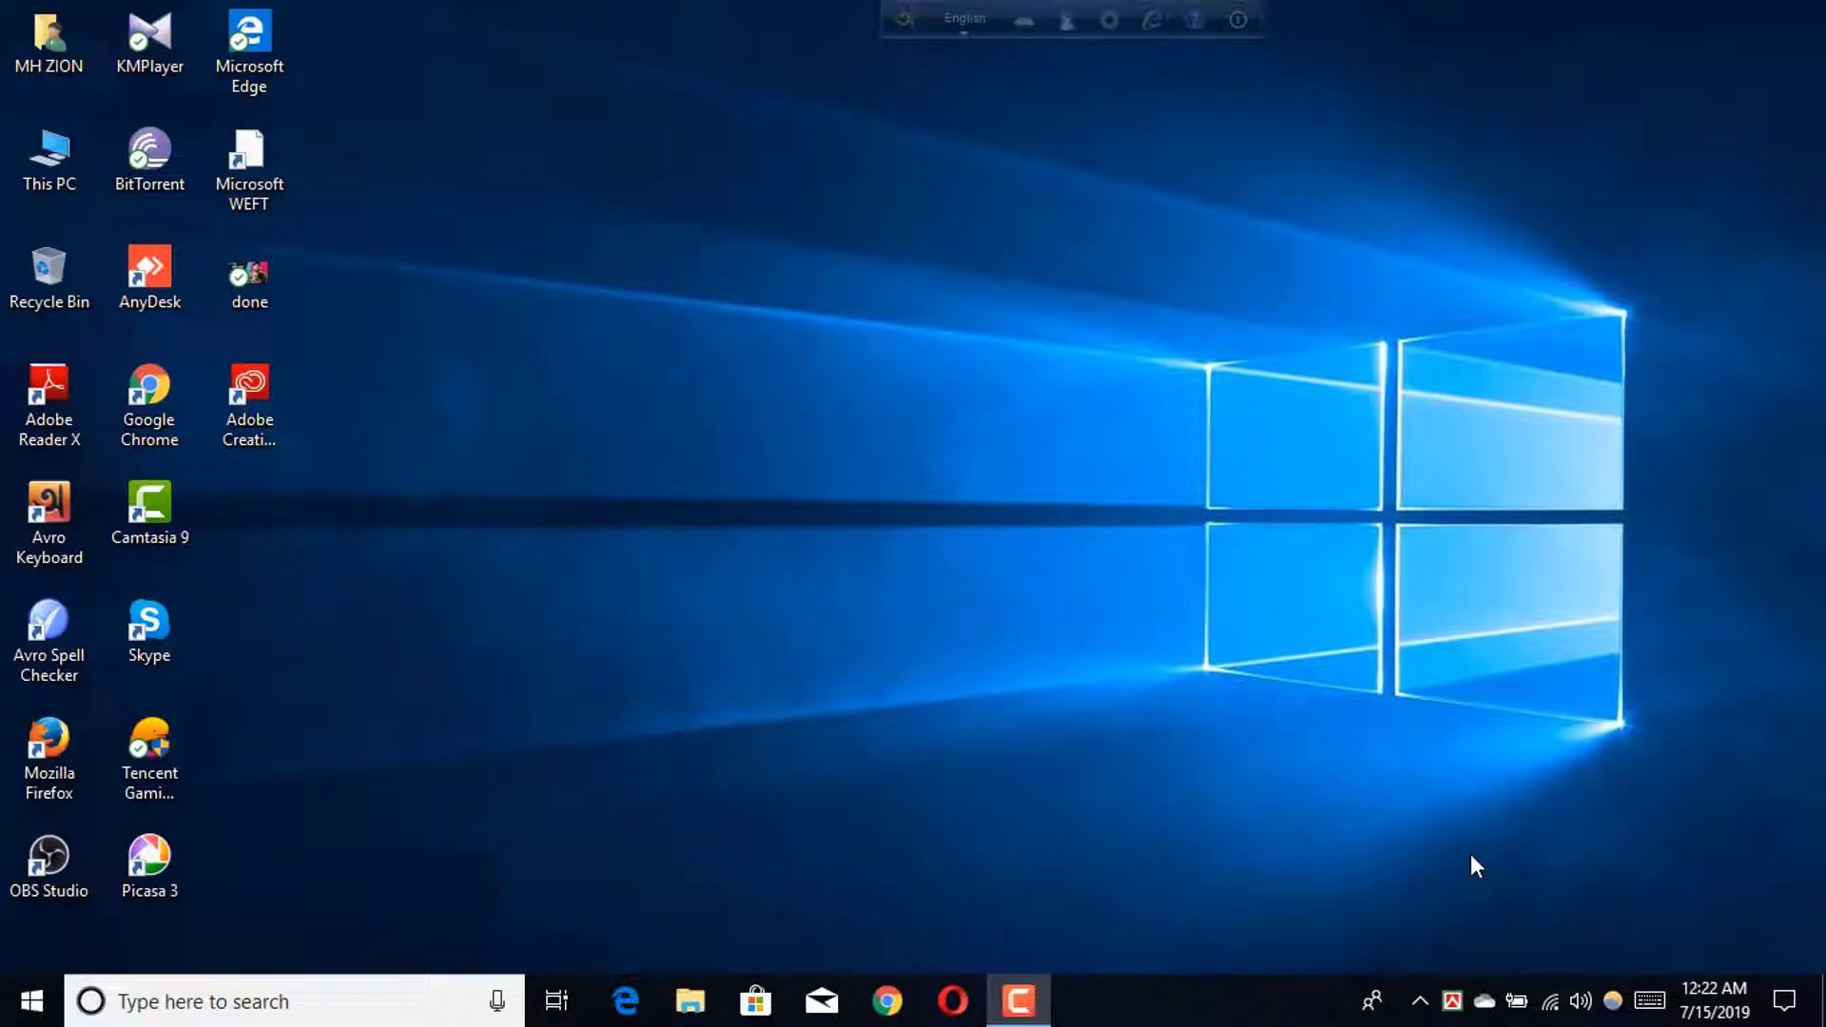
# Run a Google search for 'canva' in a new Chrome window
pyautogui.click(886, 999)
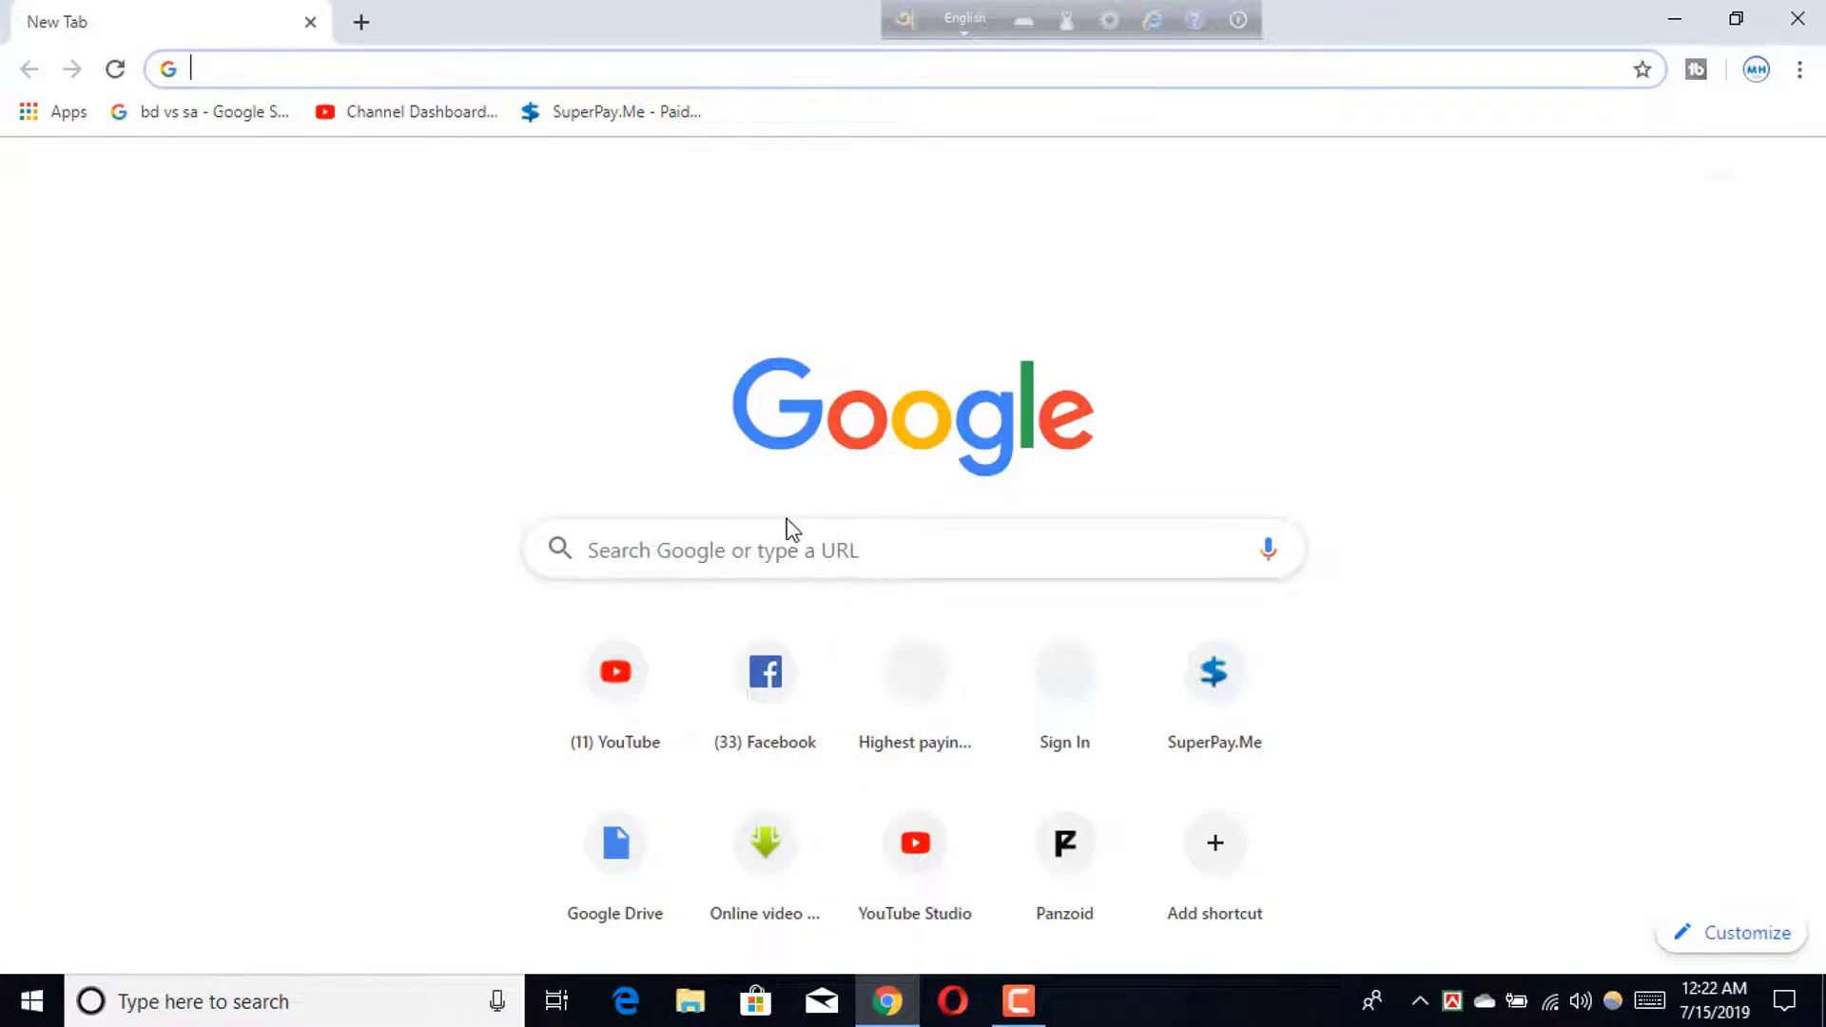
pyautogui.click(671, 550)
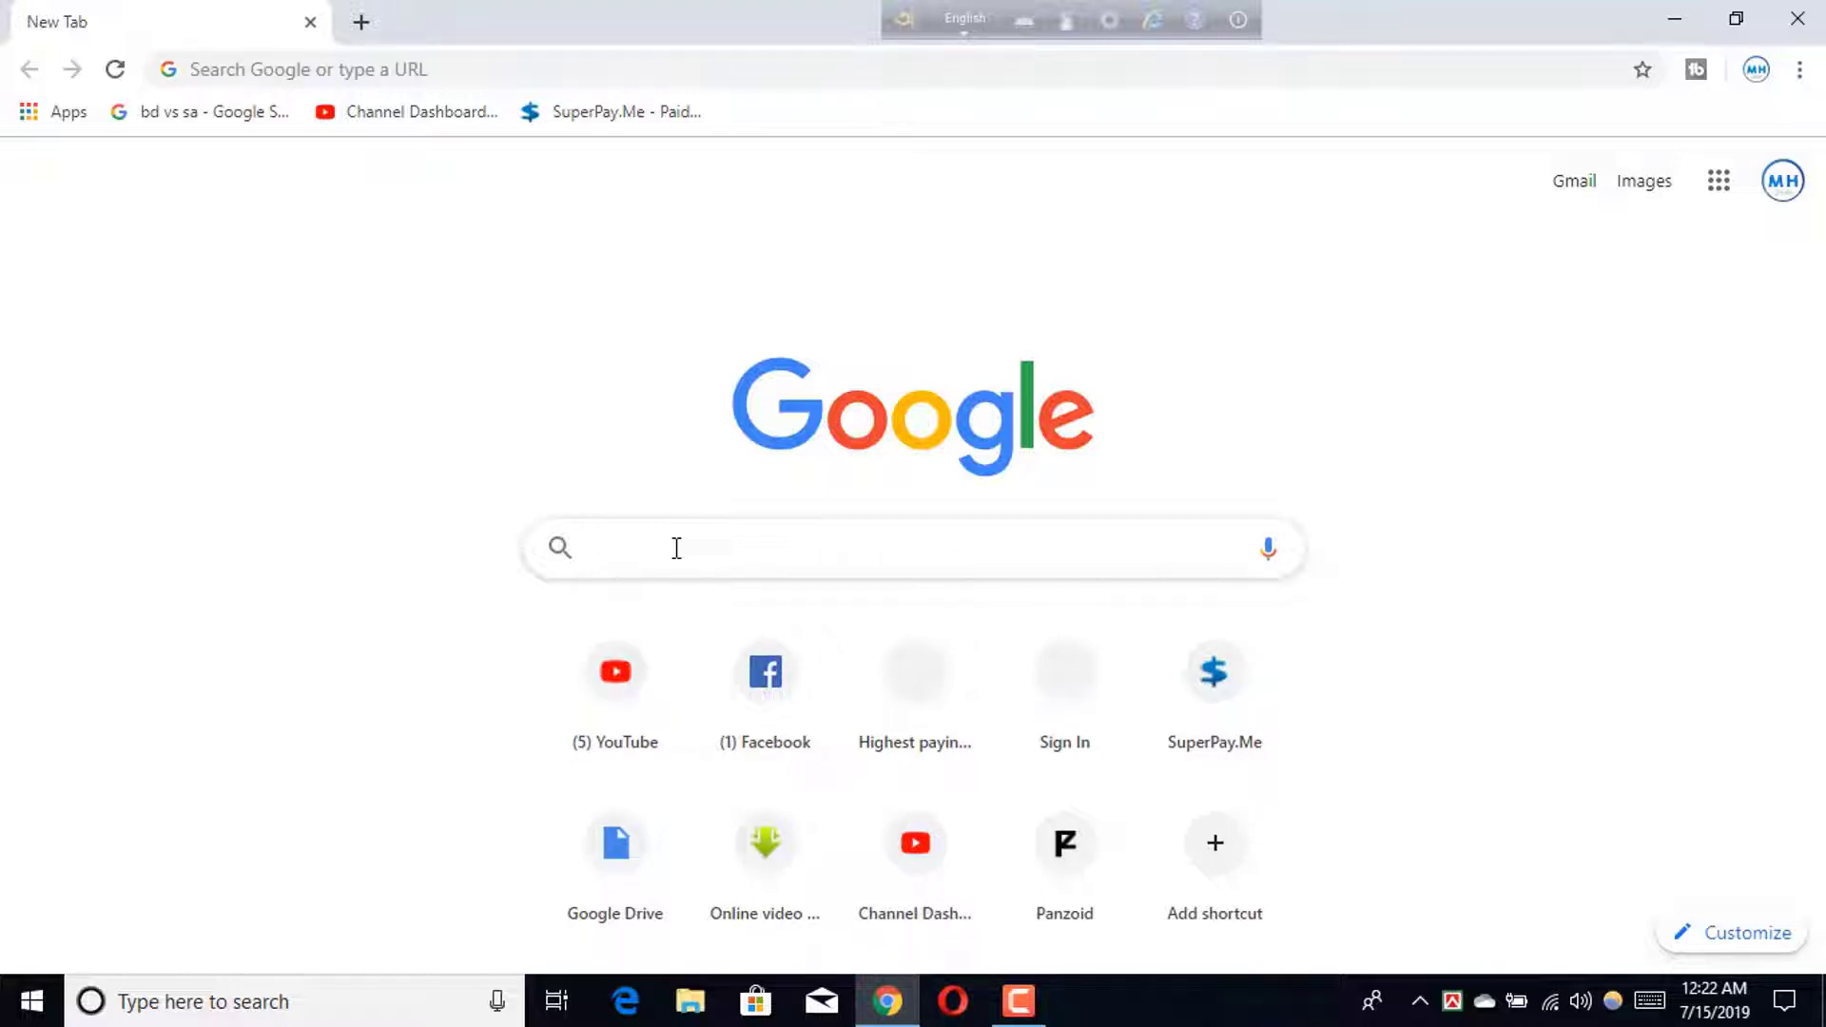
pyautogui.write('ca')
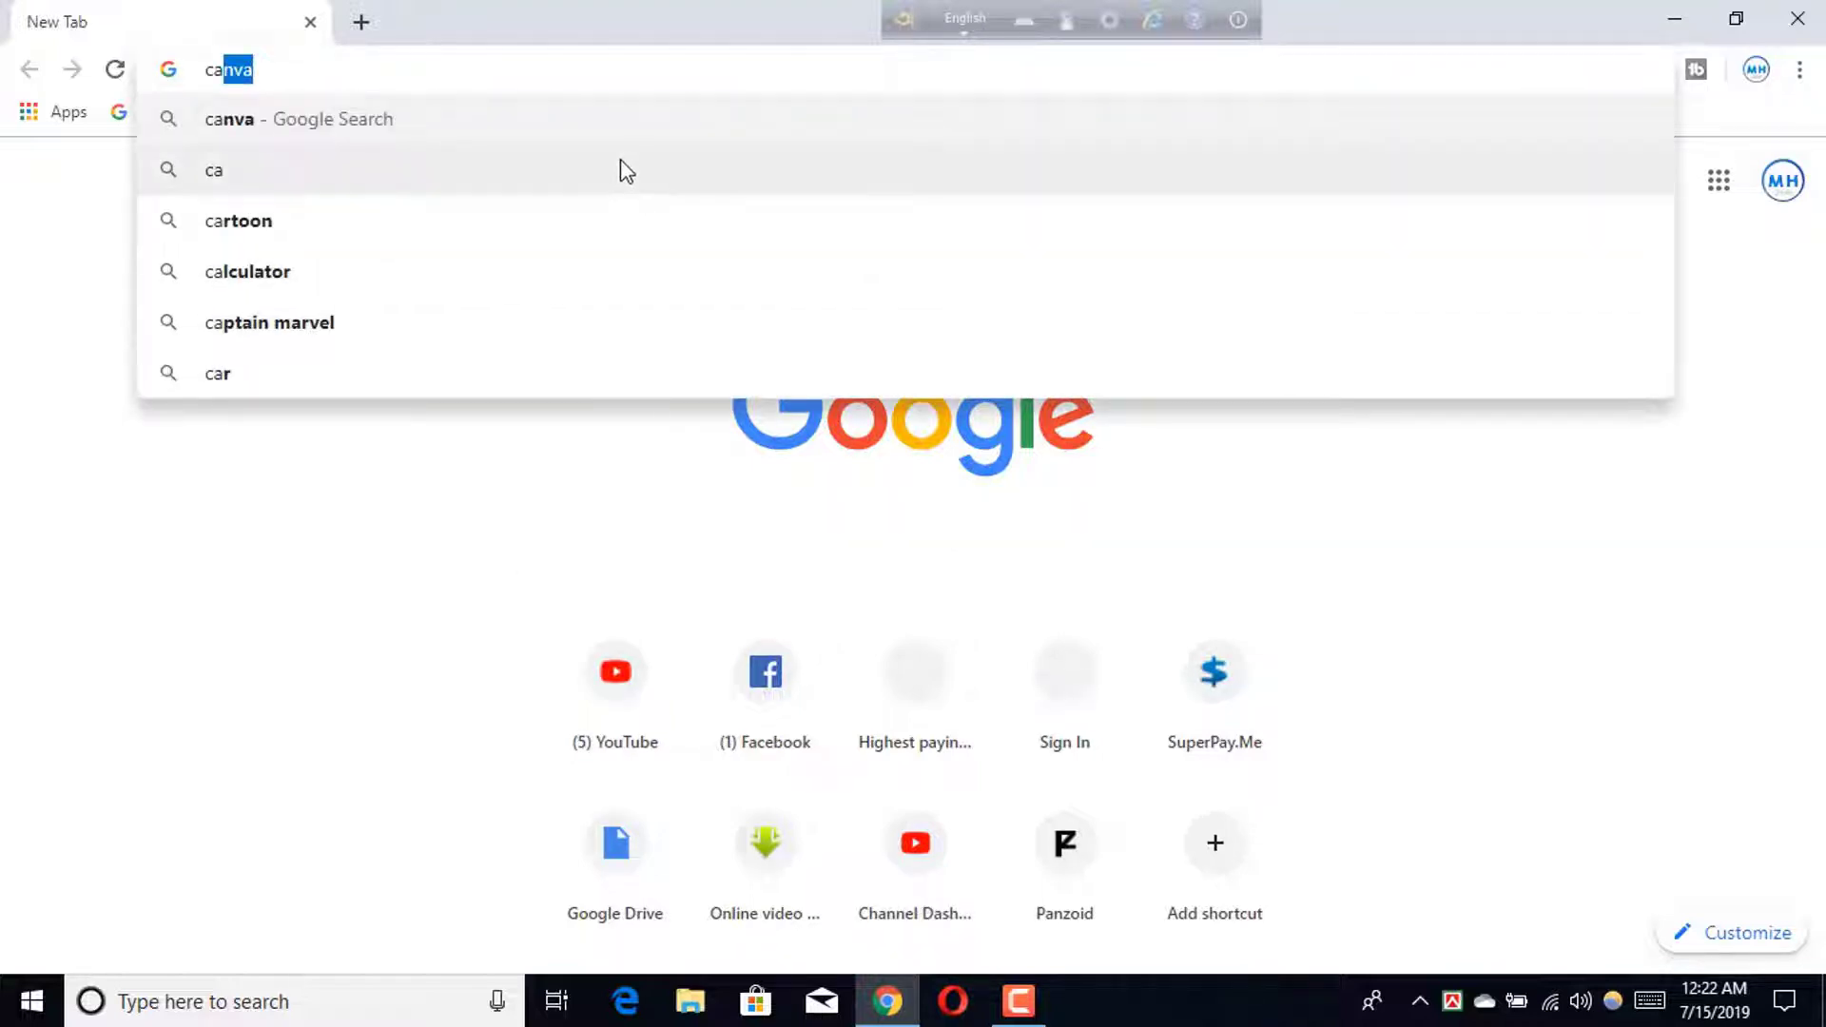
pyautogui.click(614, 127)
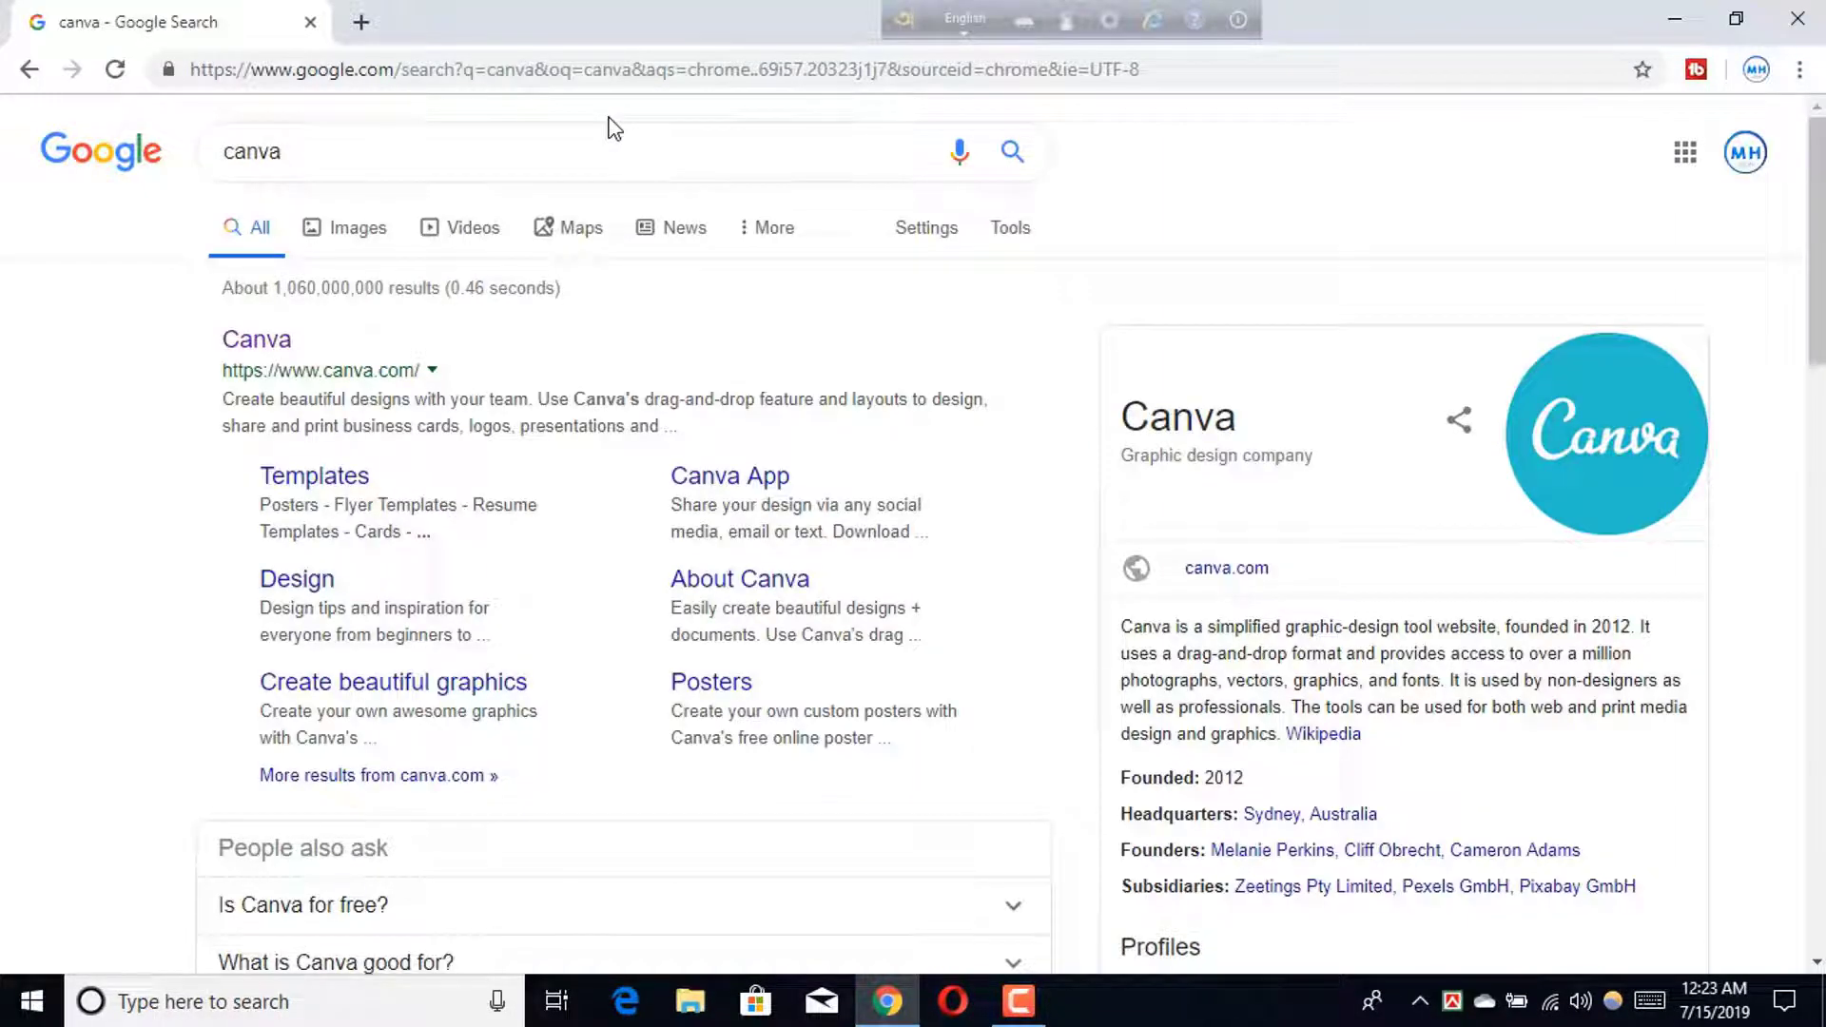
# Open Canva, sign out, visit the sign-up and log-in pages, then return to the signed-in home
pyautogui.click(240, 357)
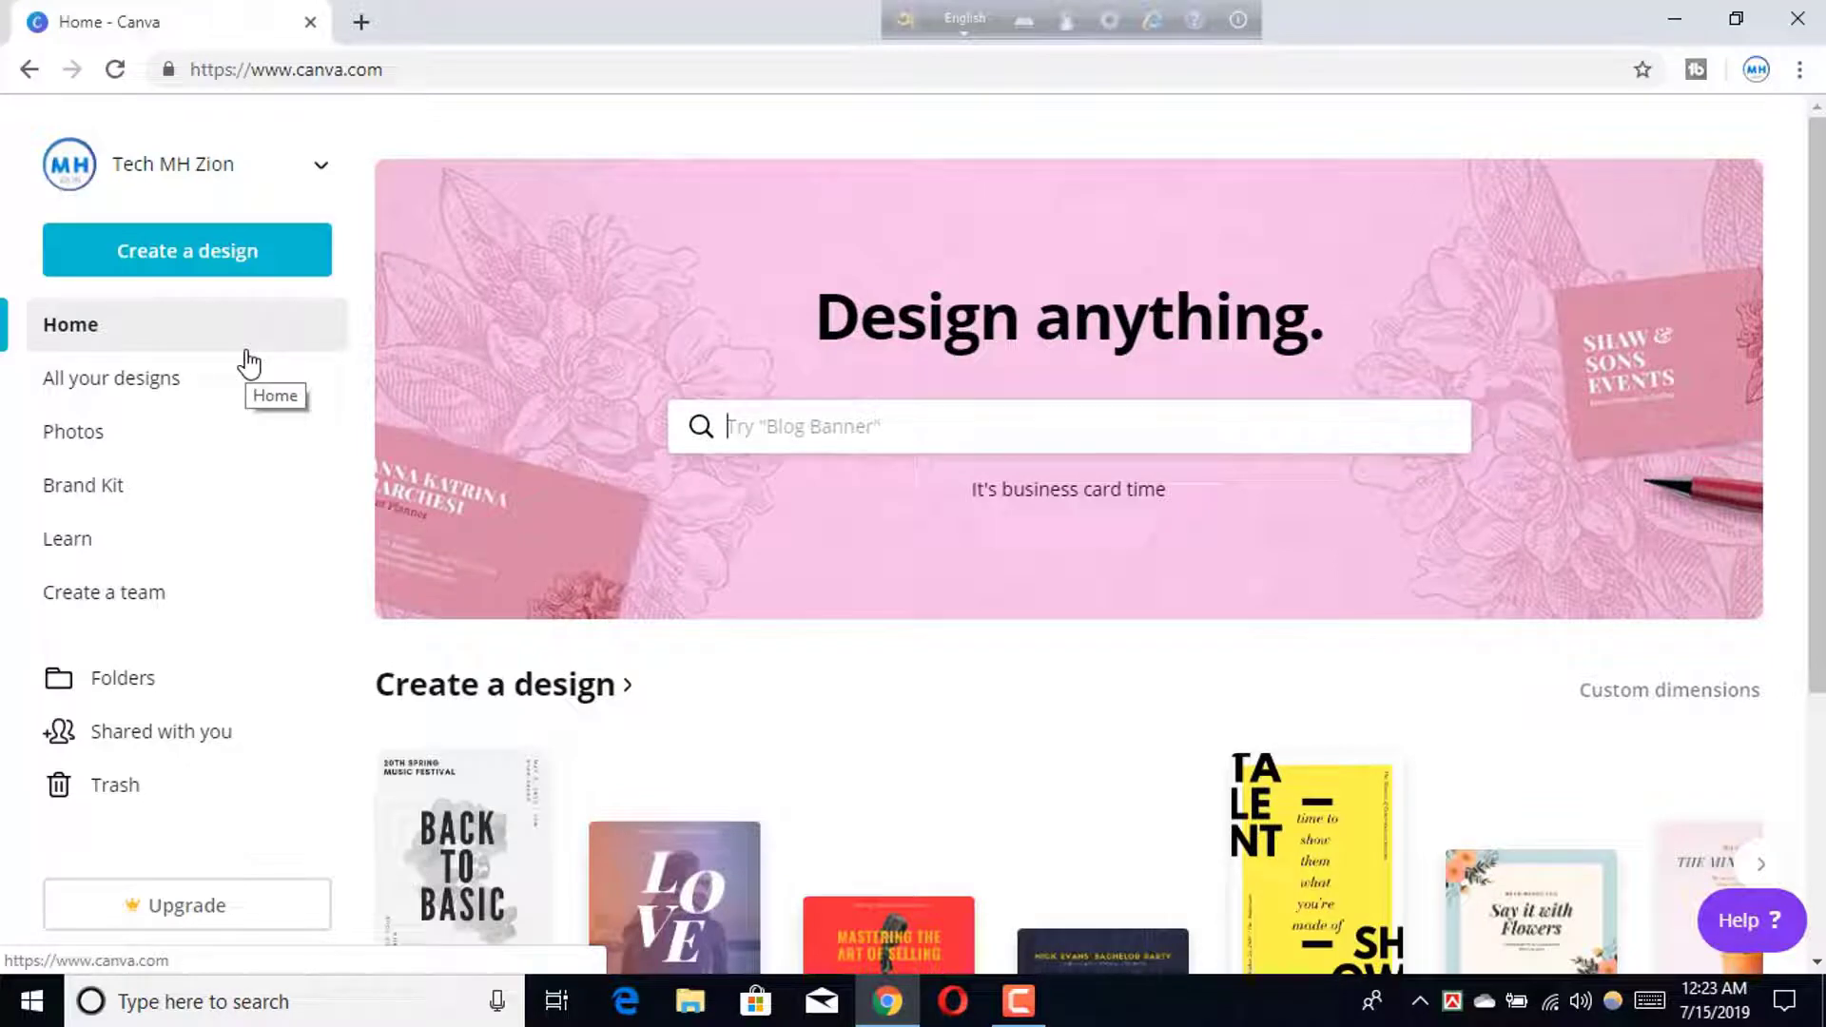
pyautogui.click(314, 164)
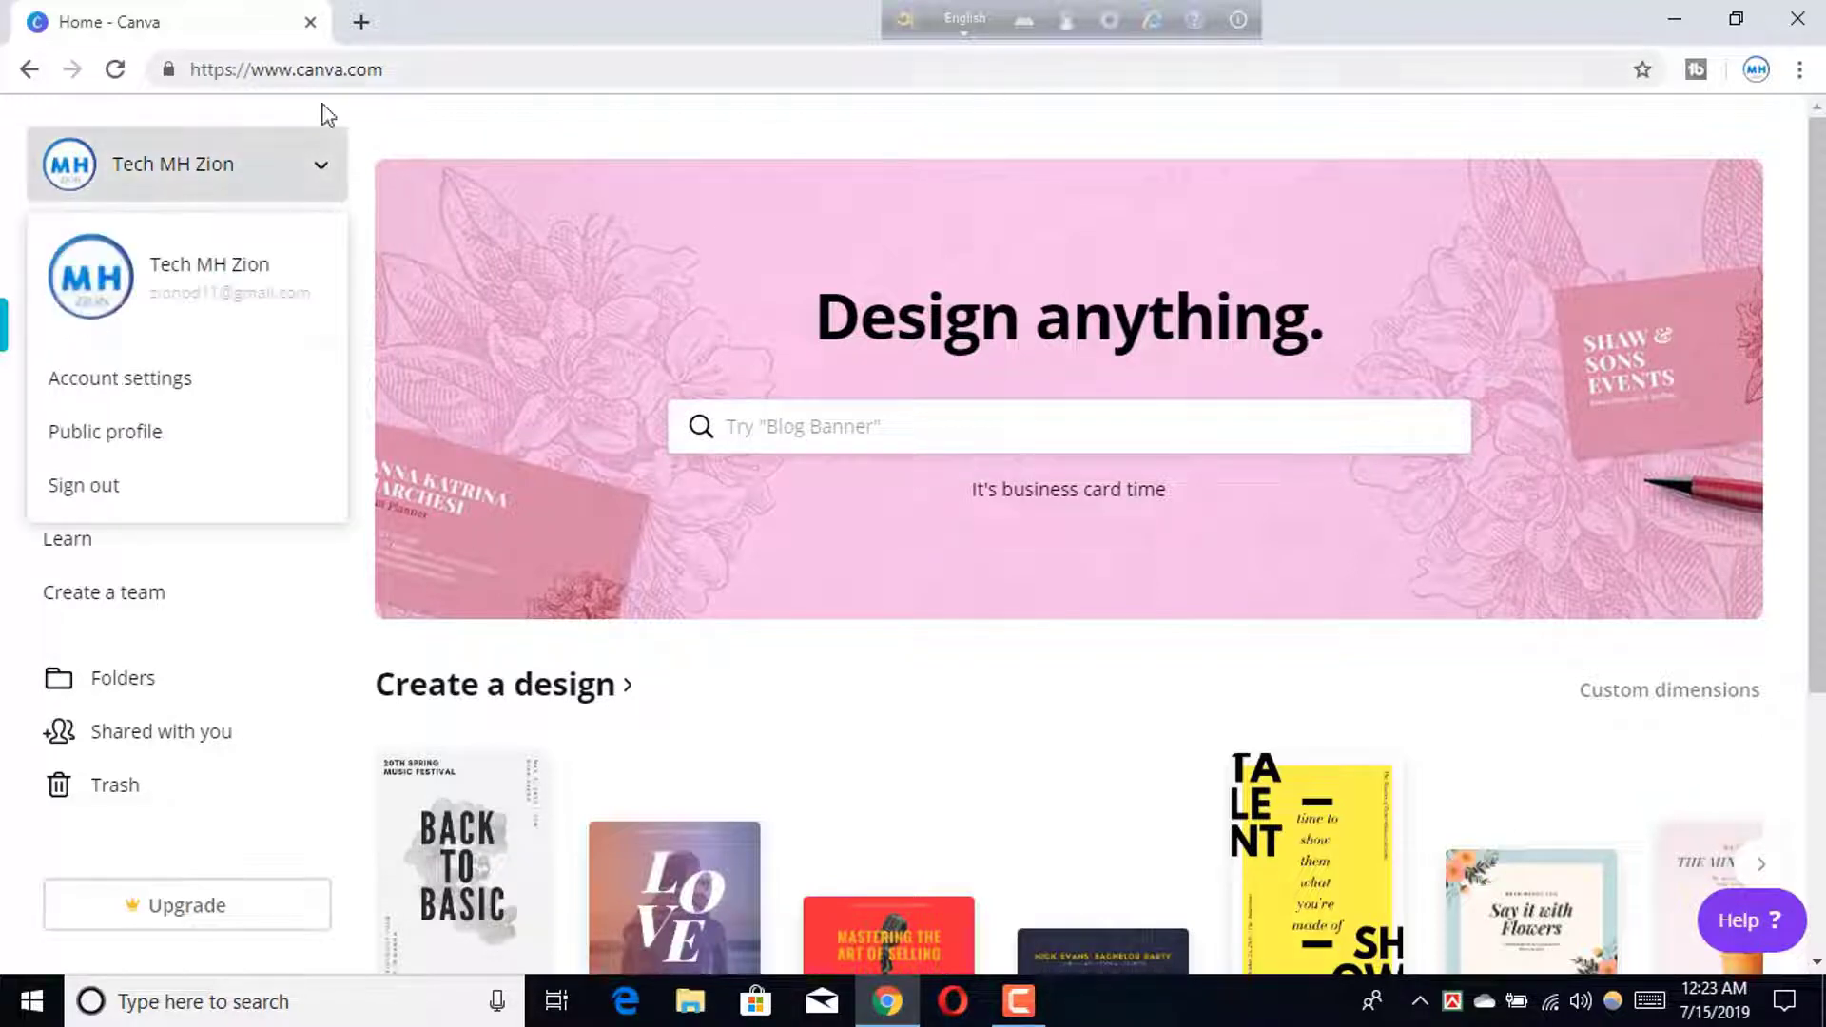
pyautogui.click(214, 506)
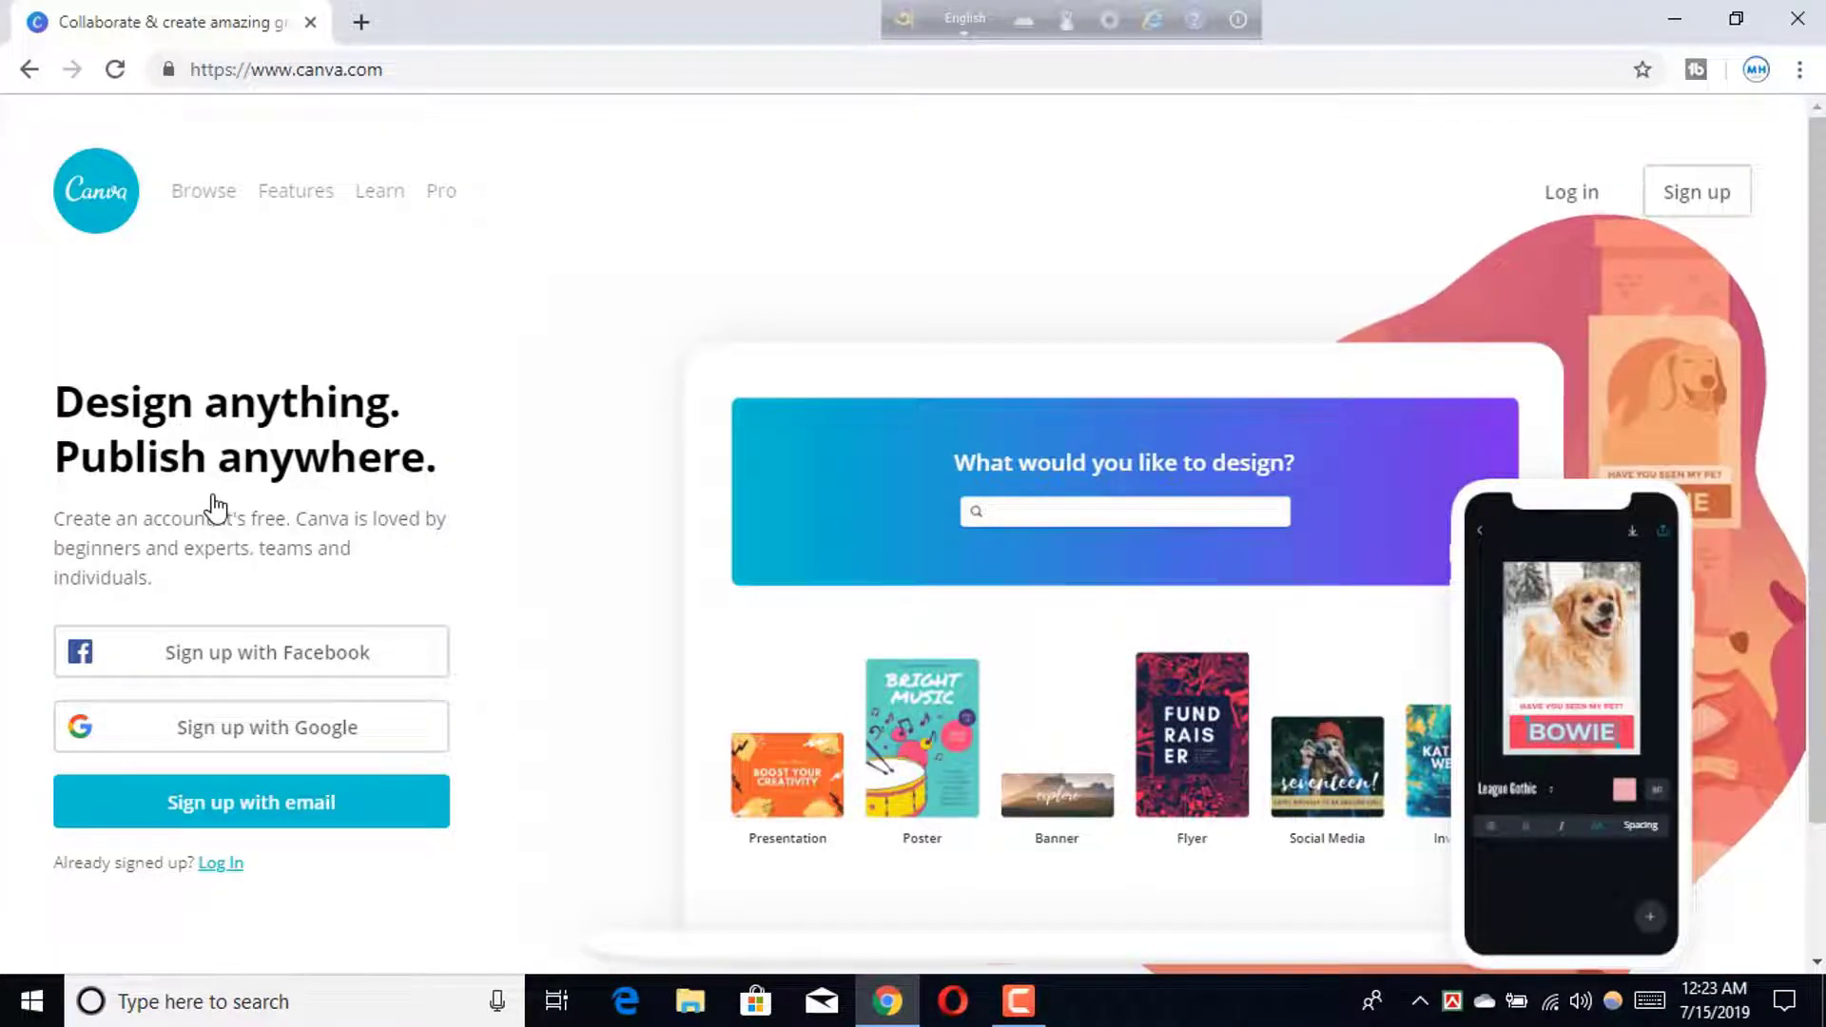
pyautogui.click(1696, 193)
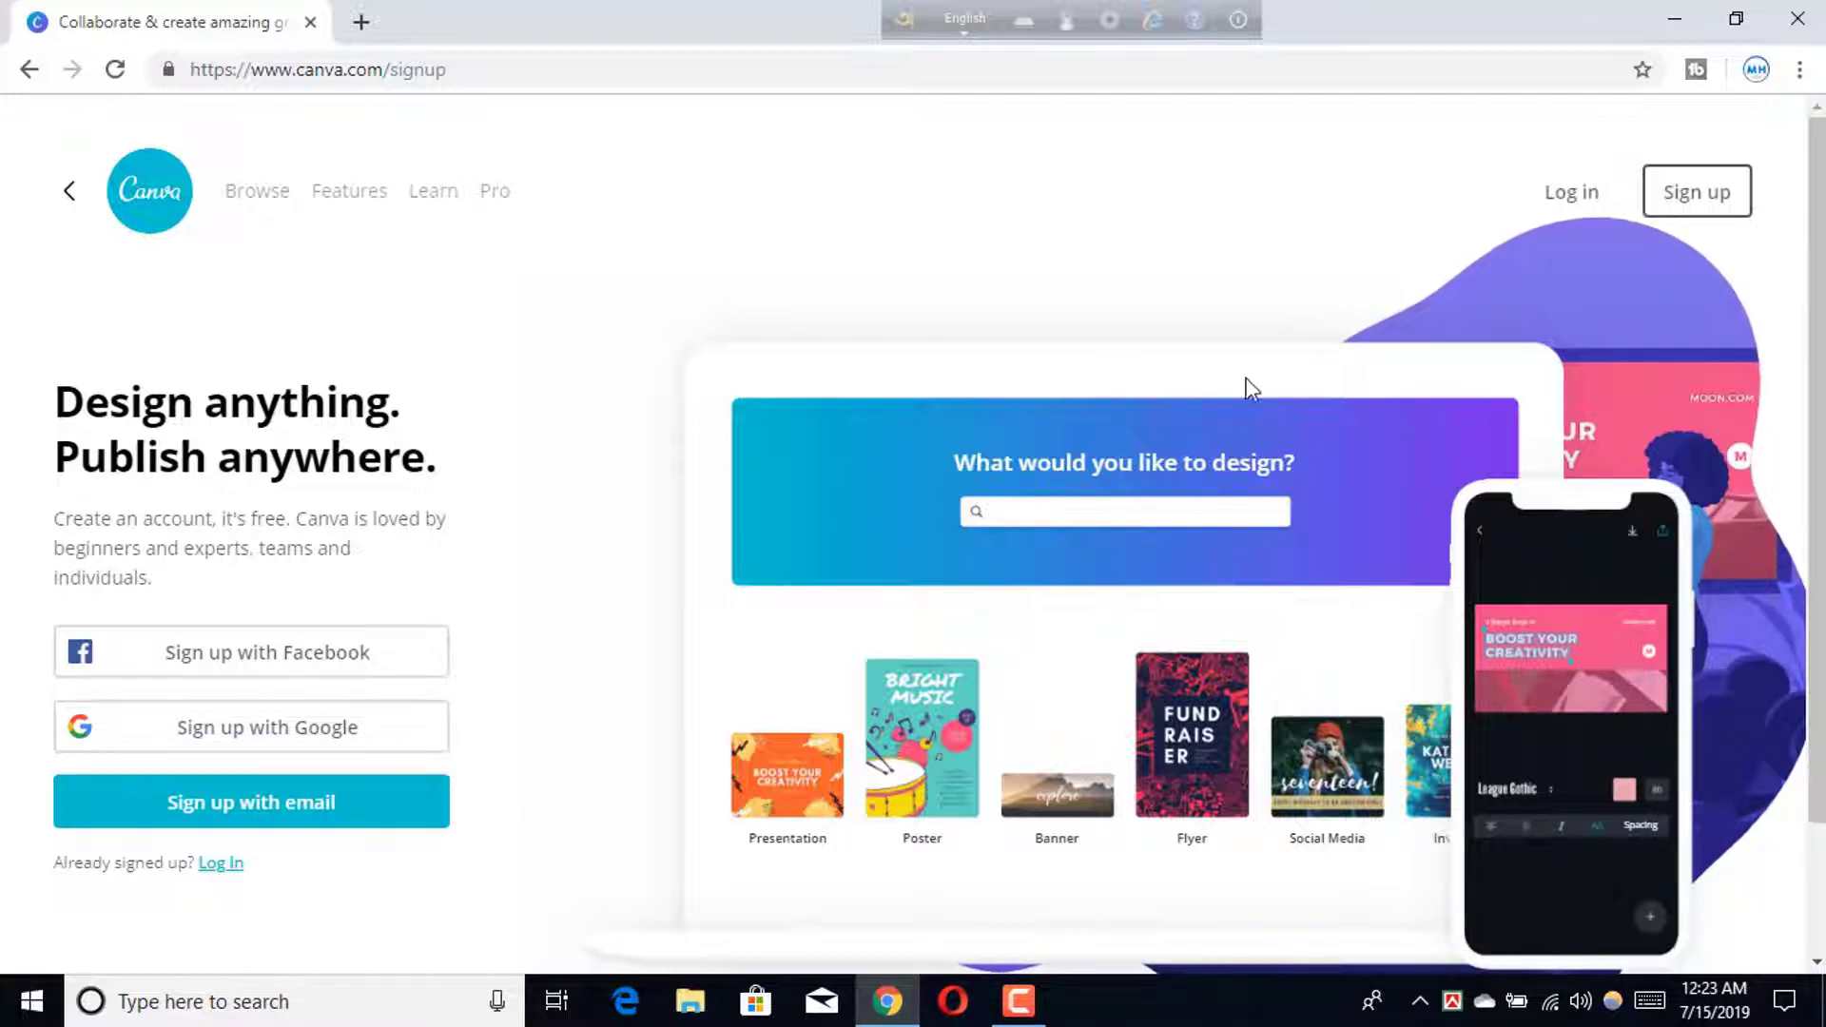
pyautogui.click(1571, 193)
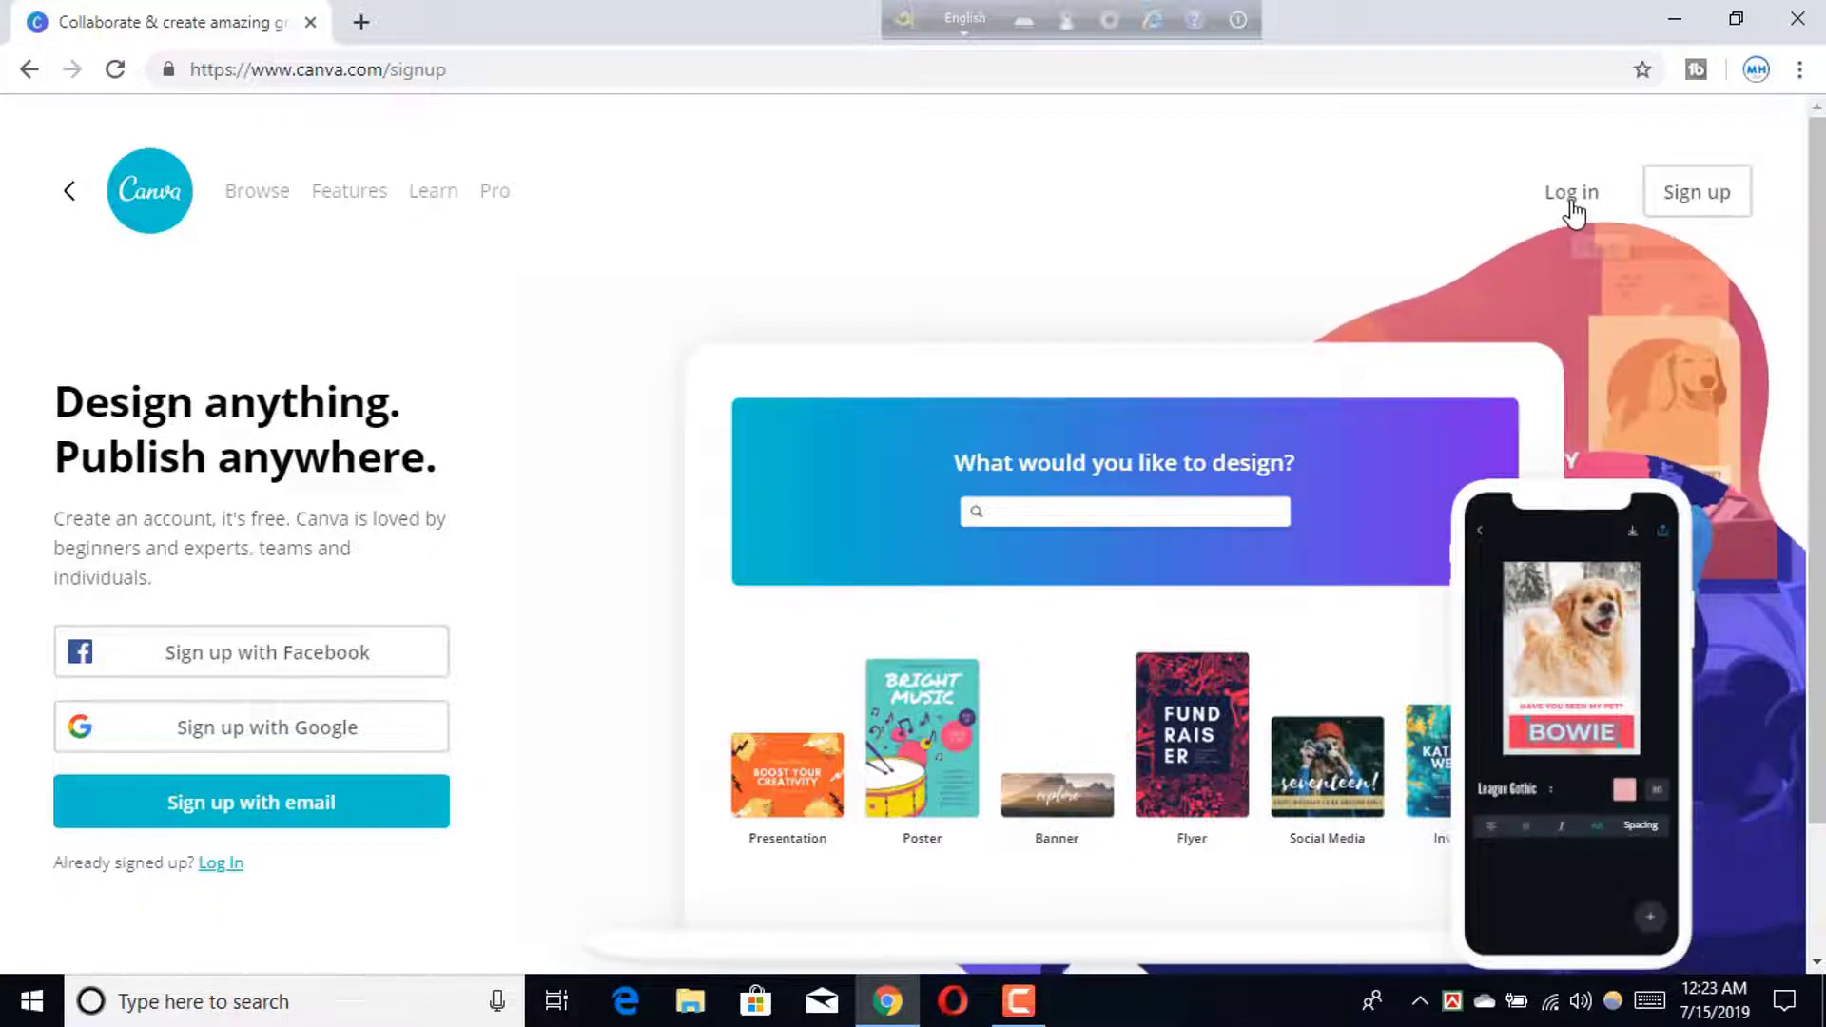
pyautogui.hotkey('alt', 'Left')
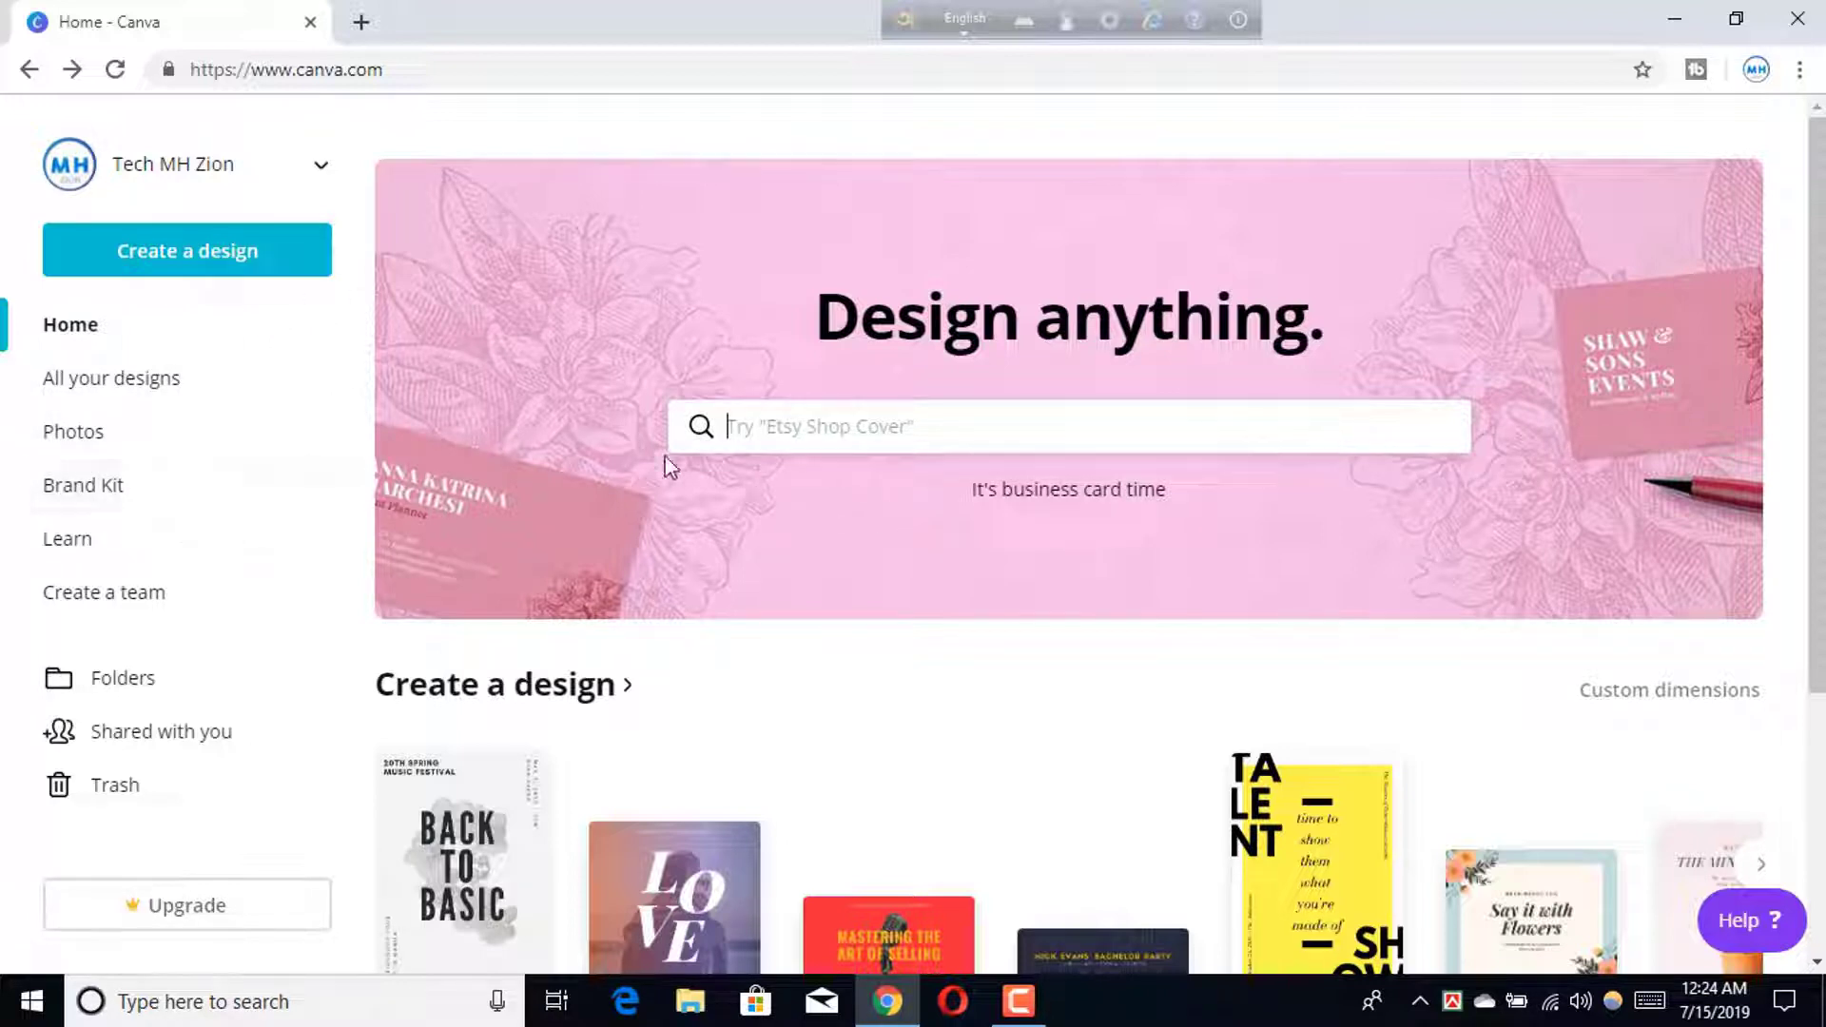
# Browse the design-type carousel to Tumblr Banner and create a new blank Tumblr Banner design
pyautogui.click(262, 265)
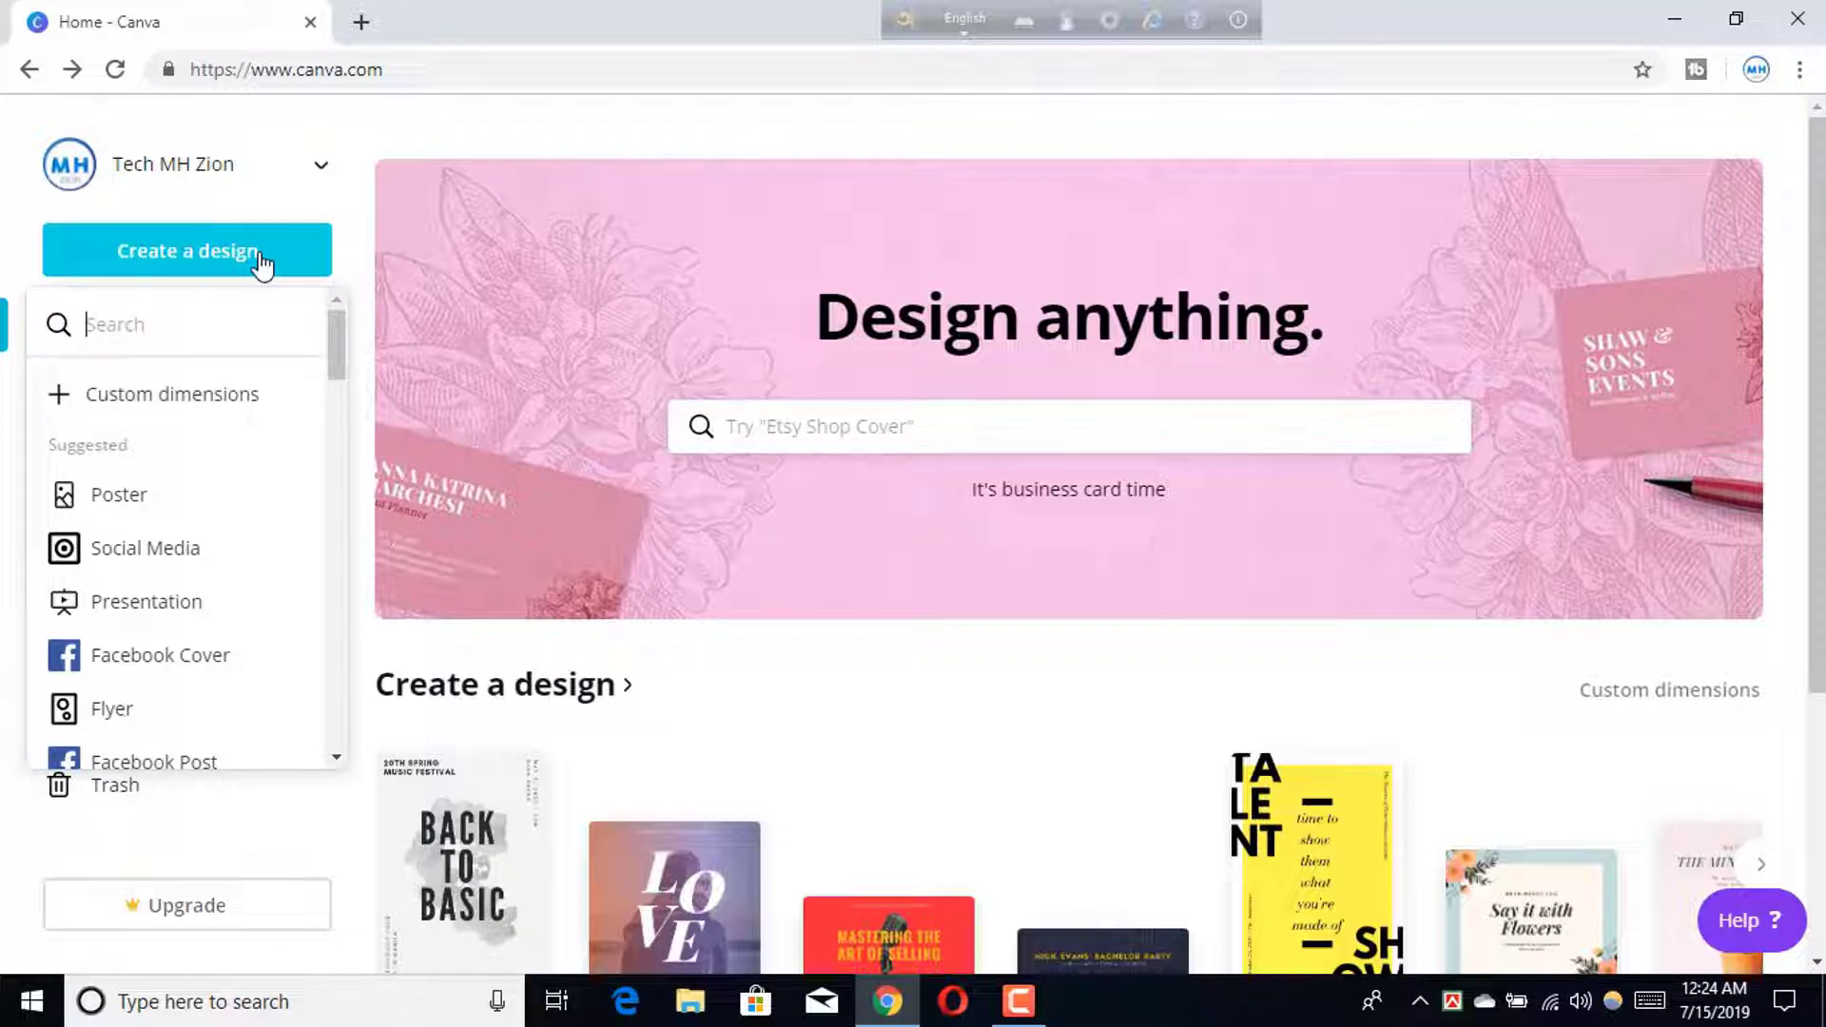
pyautogui.click(470, 288)
pyautogui.scroll(-5, 551, 359)
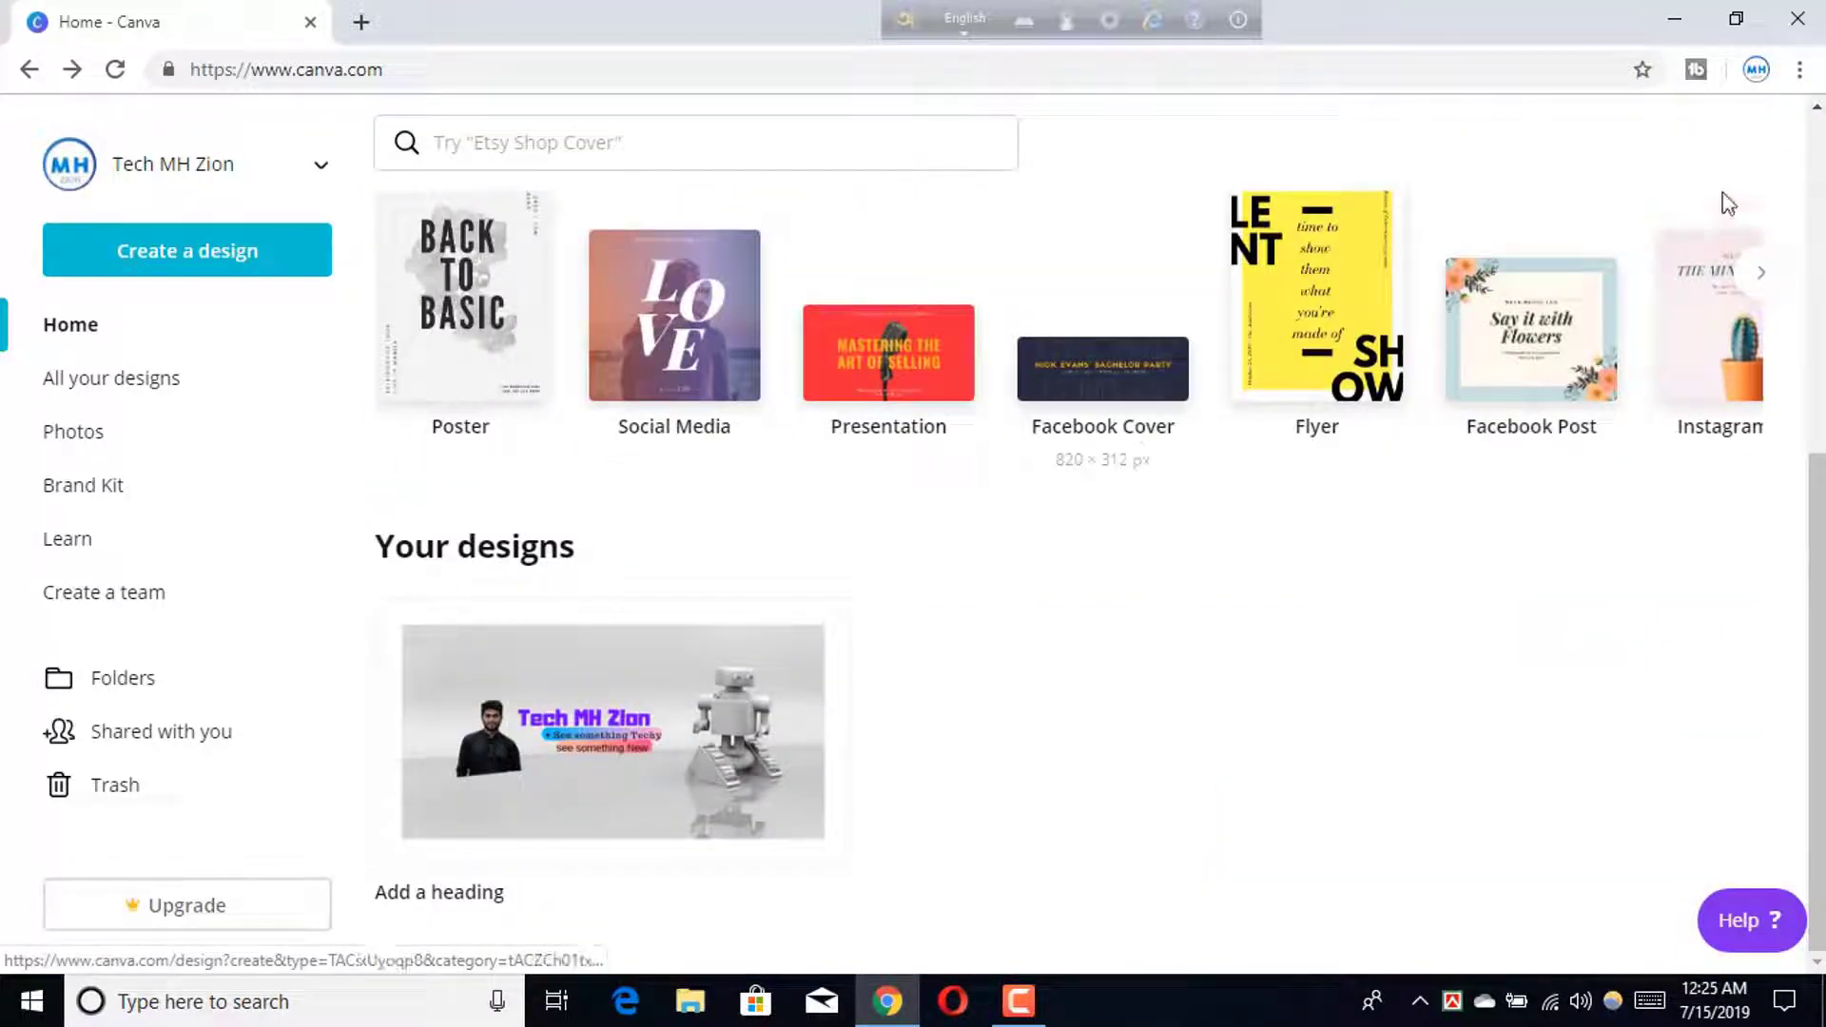
pyautogui.click(1760, 276)
pyautogui.click(1760, 276)
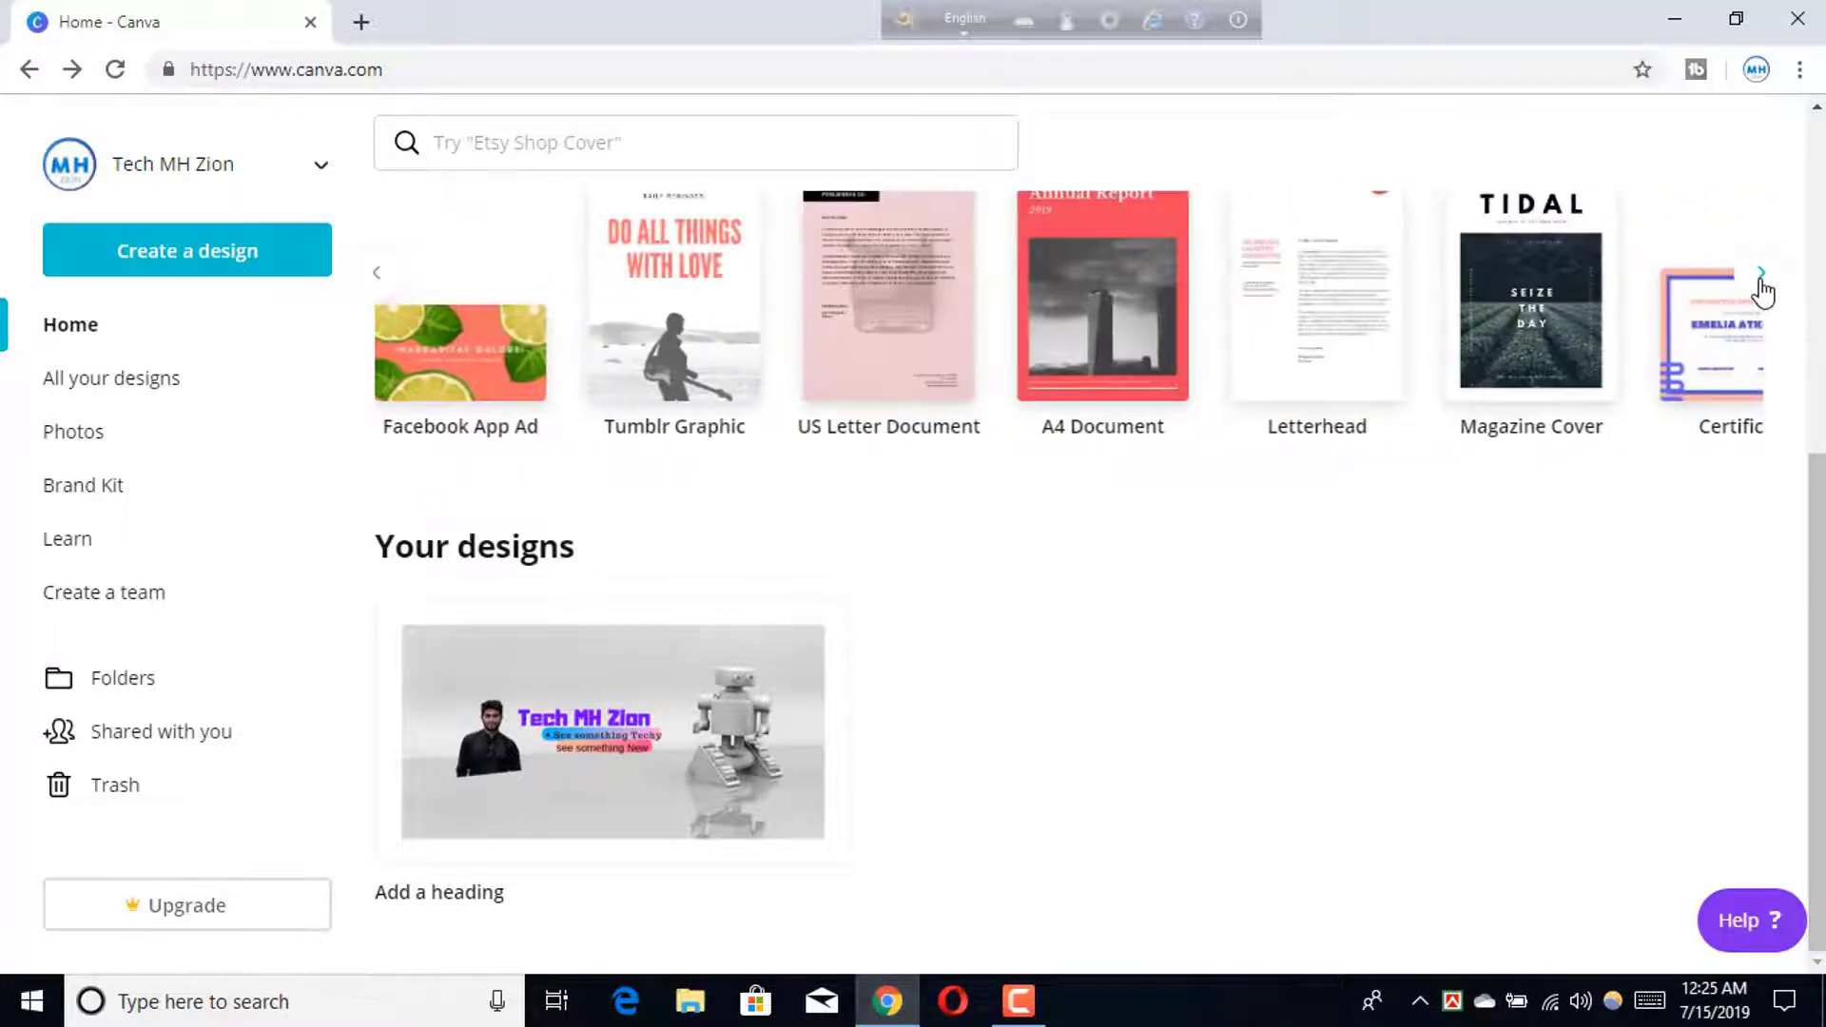
pyautogui.click(1760, 276)
pyautogui.click(1761, 275)
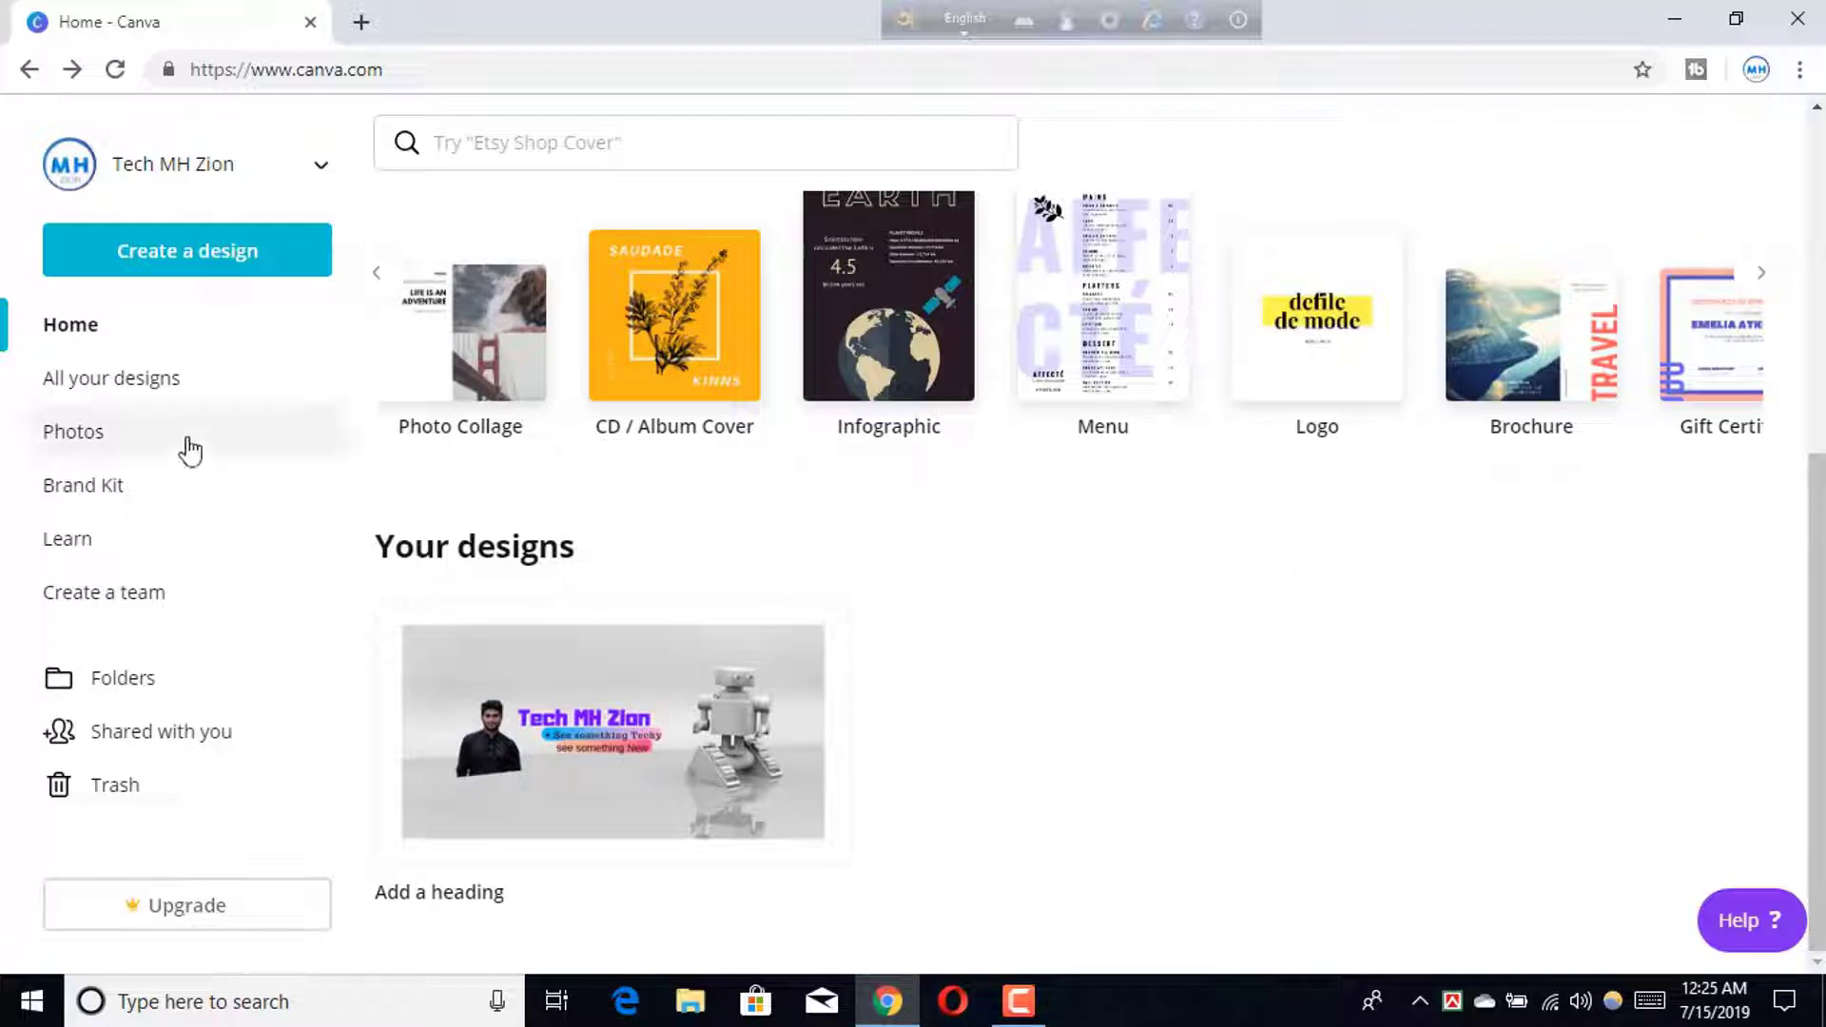
pyautogui.click(1750, 283)
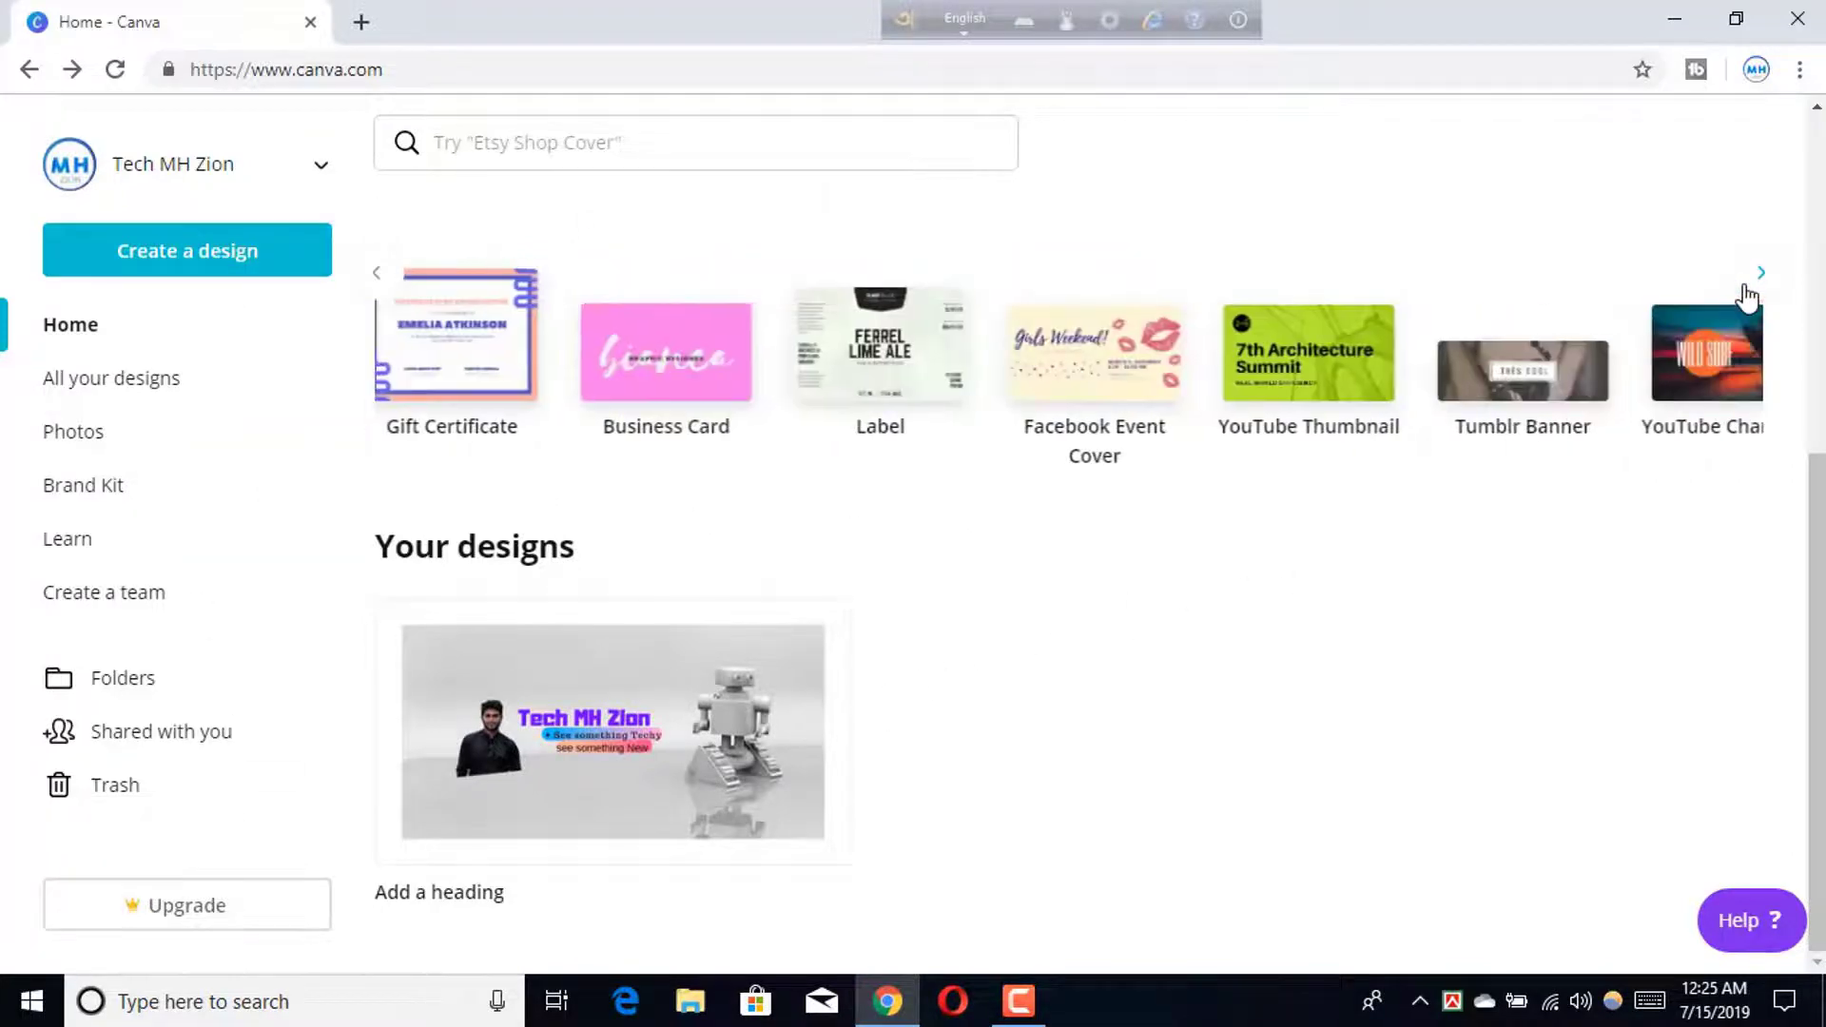
pyautogui.click(1574, 388)
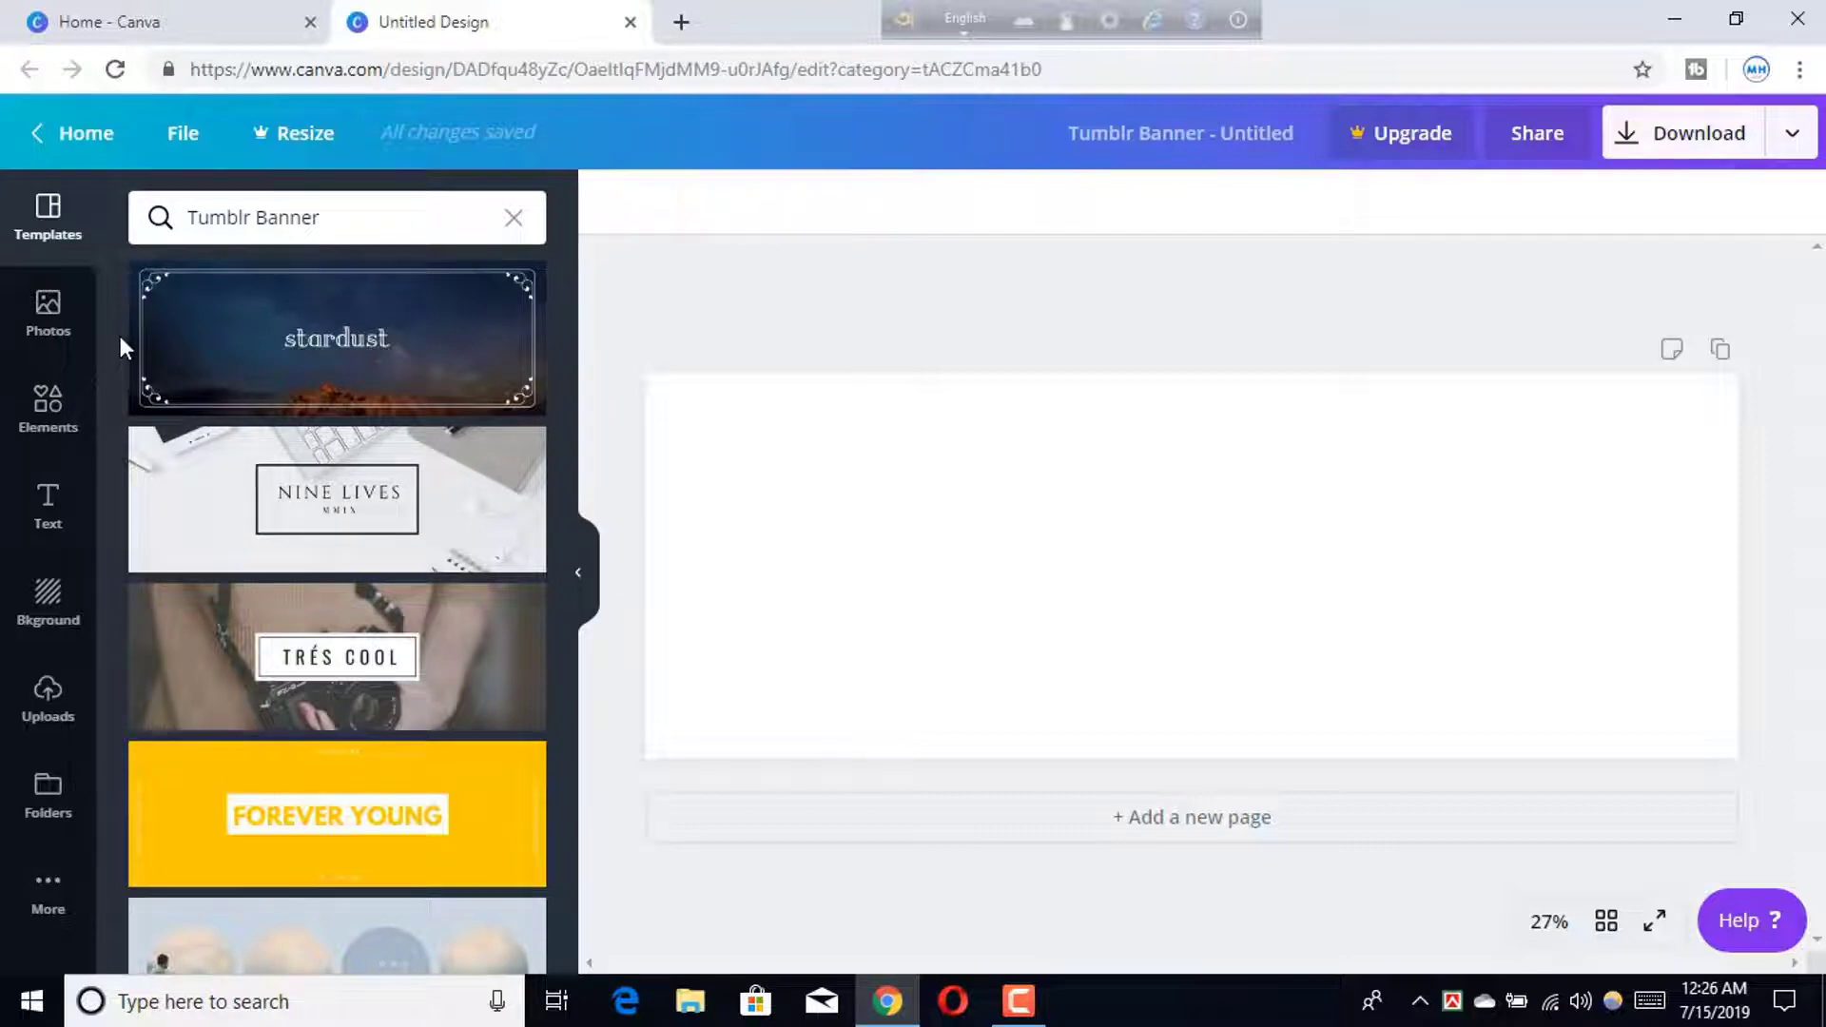
# Add the previously uploaded dark banner-guide image from Uploads to the banner page
pyautogui.click(49, 740)
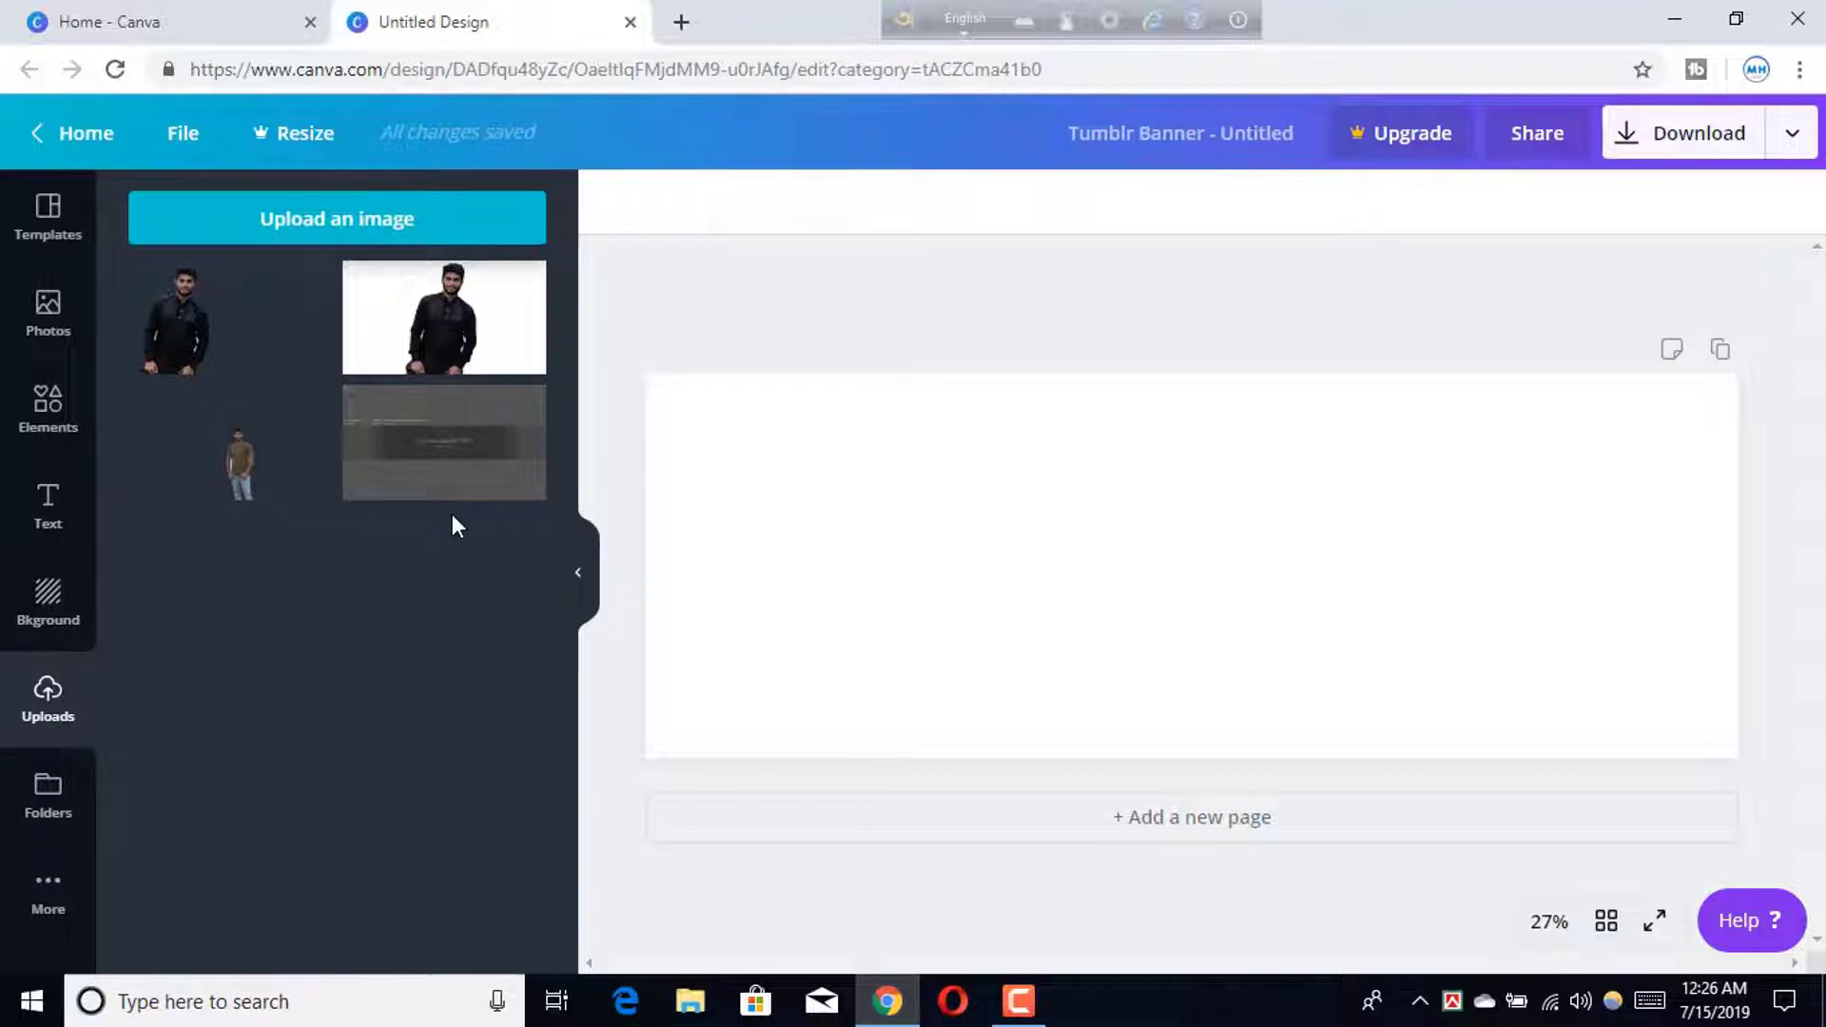
pyautogui.click(437, 238)
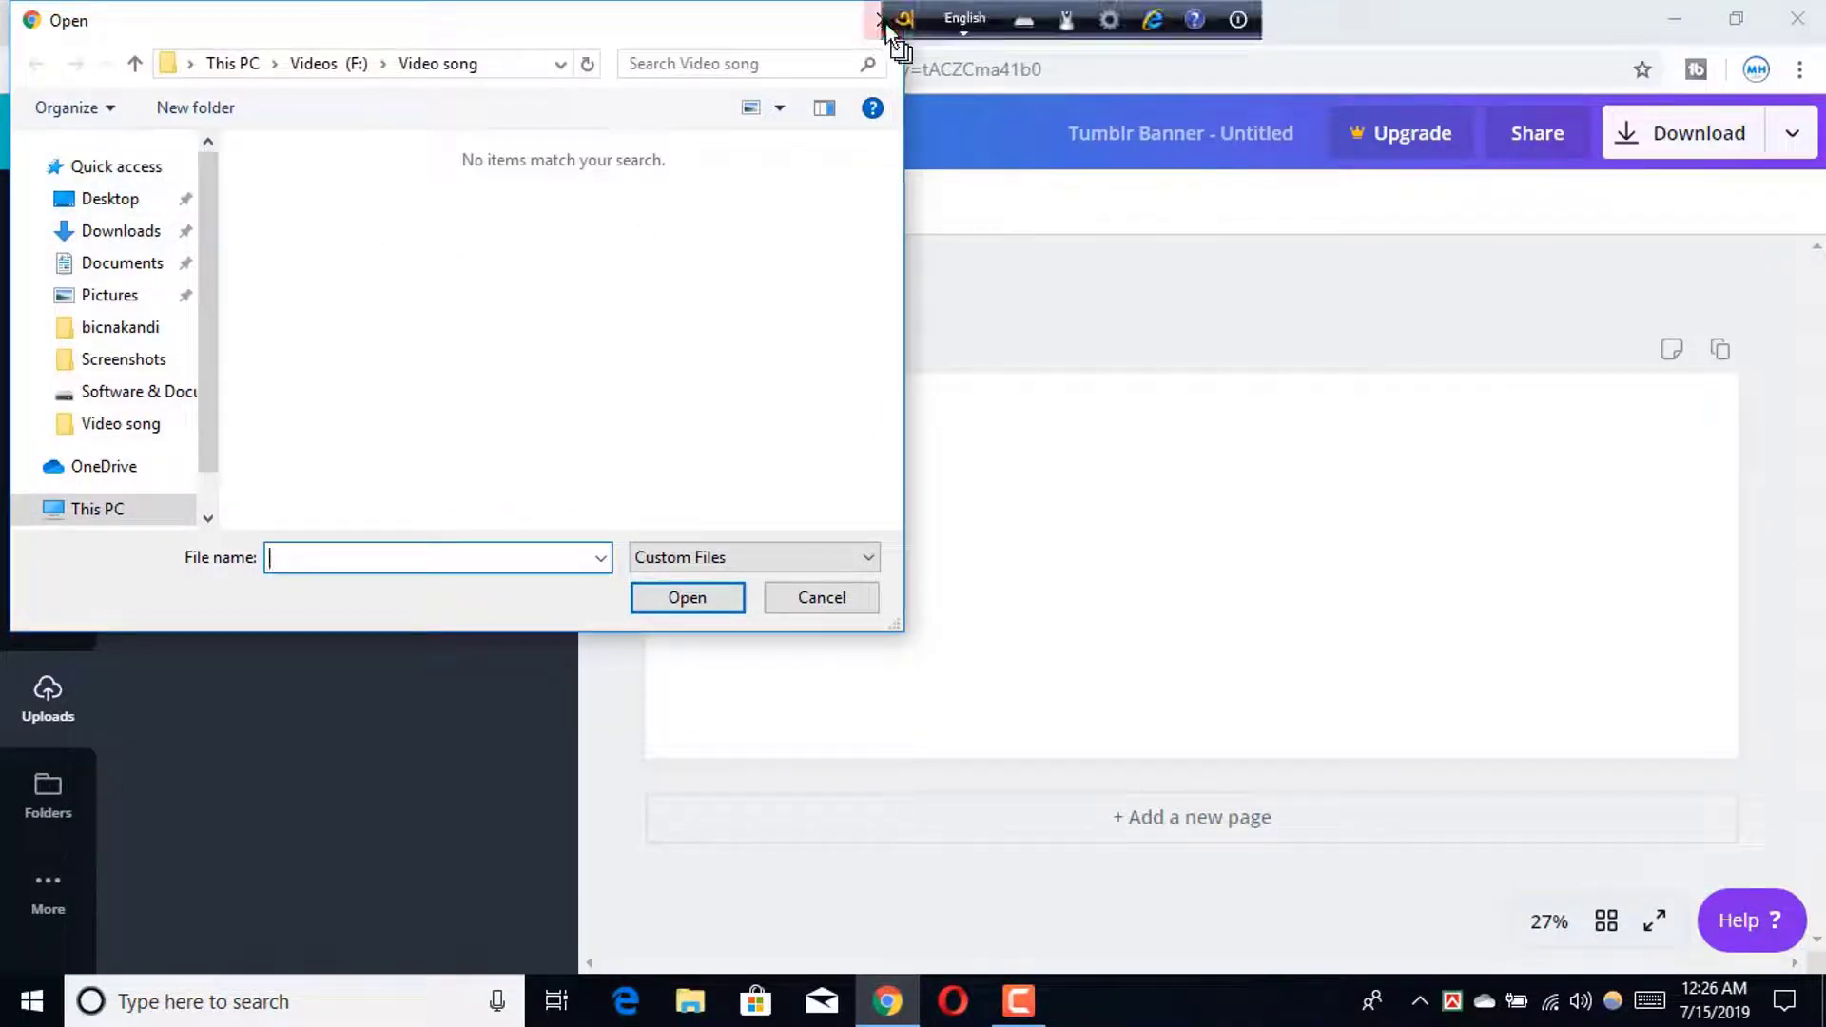
pyautogui.click(806, 603)
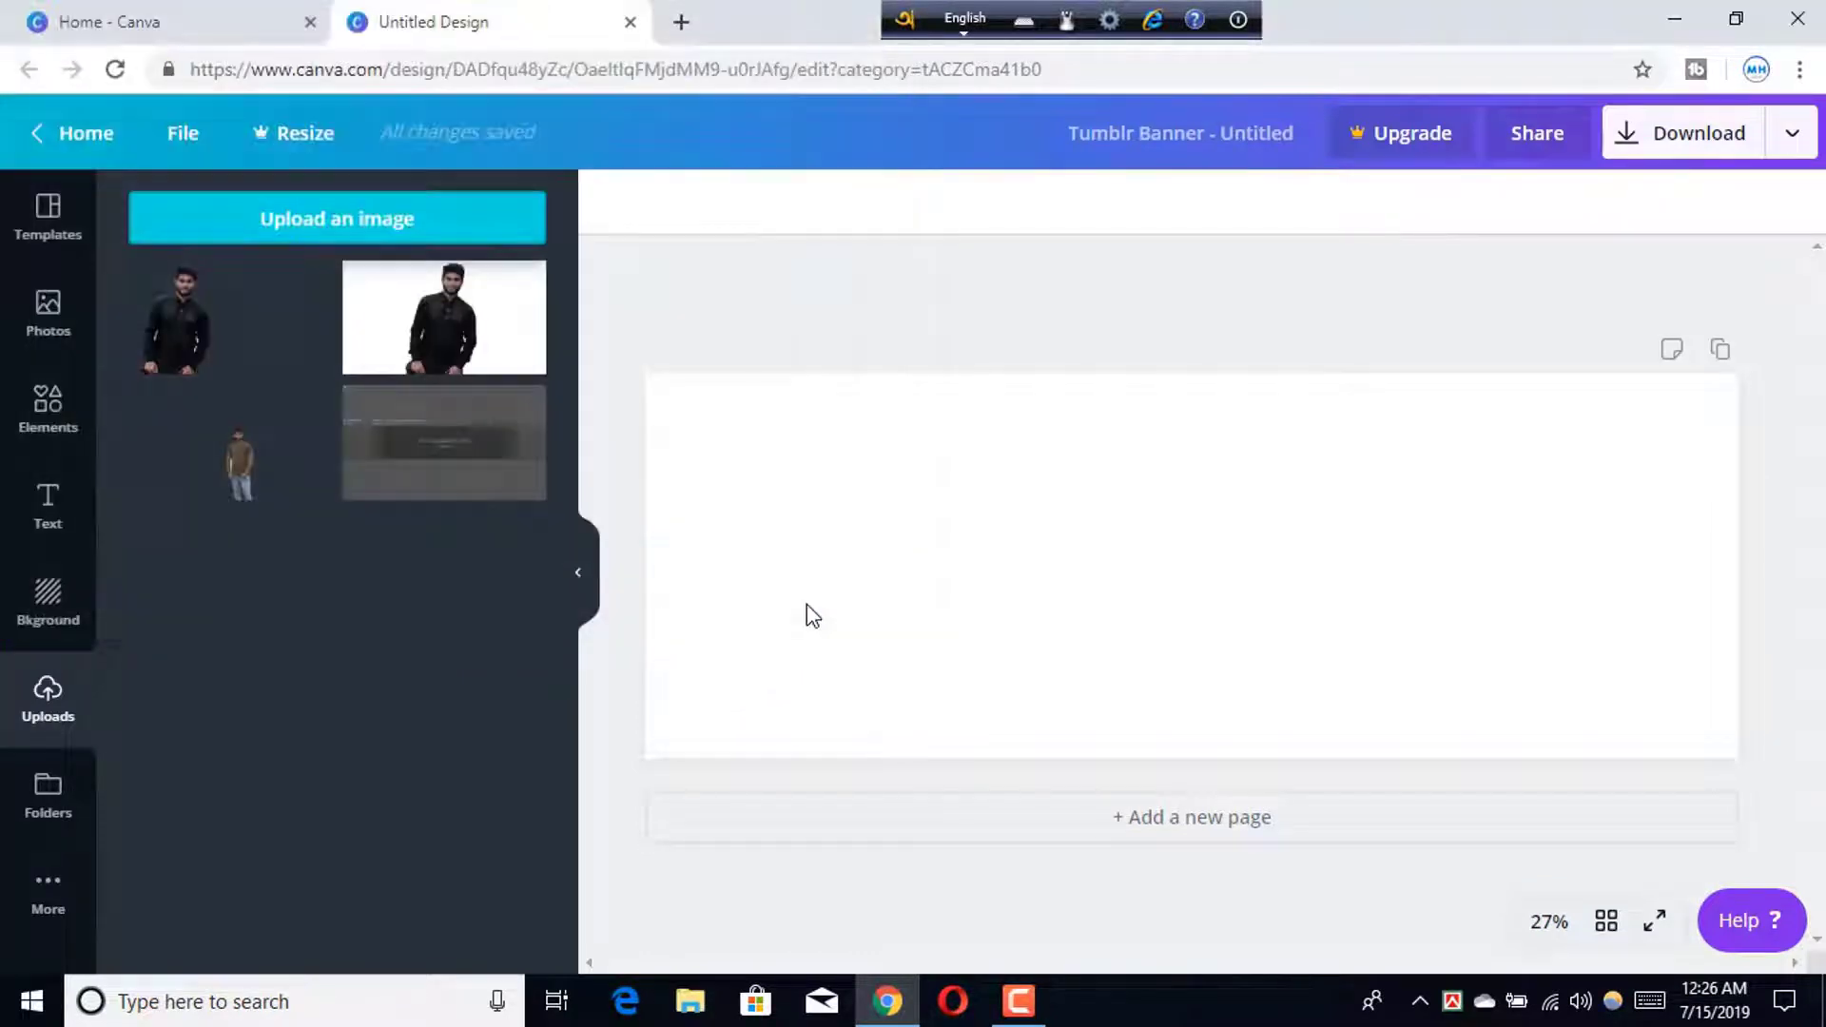
pyautogui.click(390, 485)
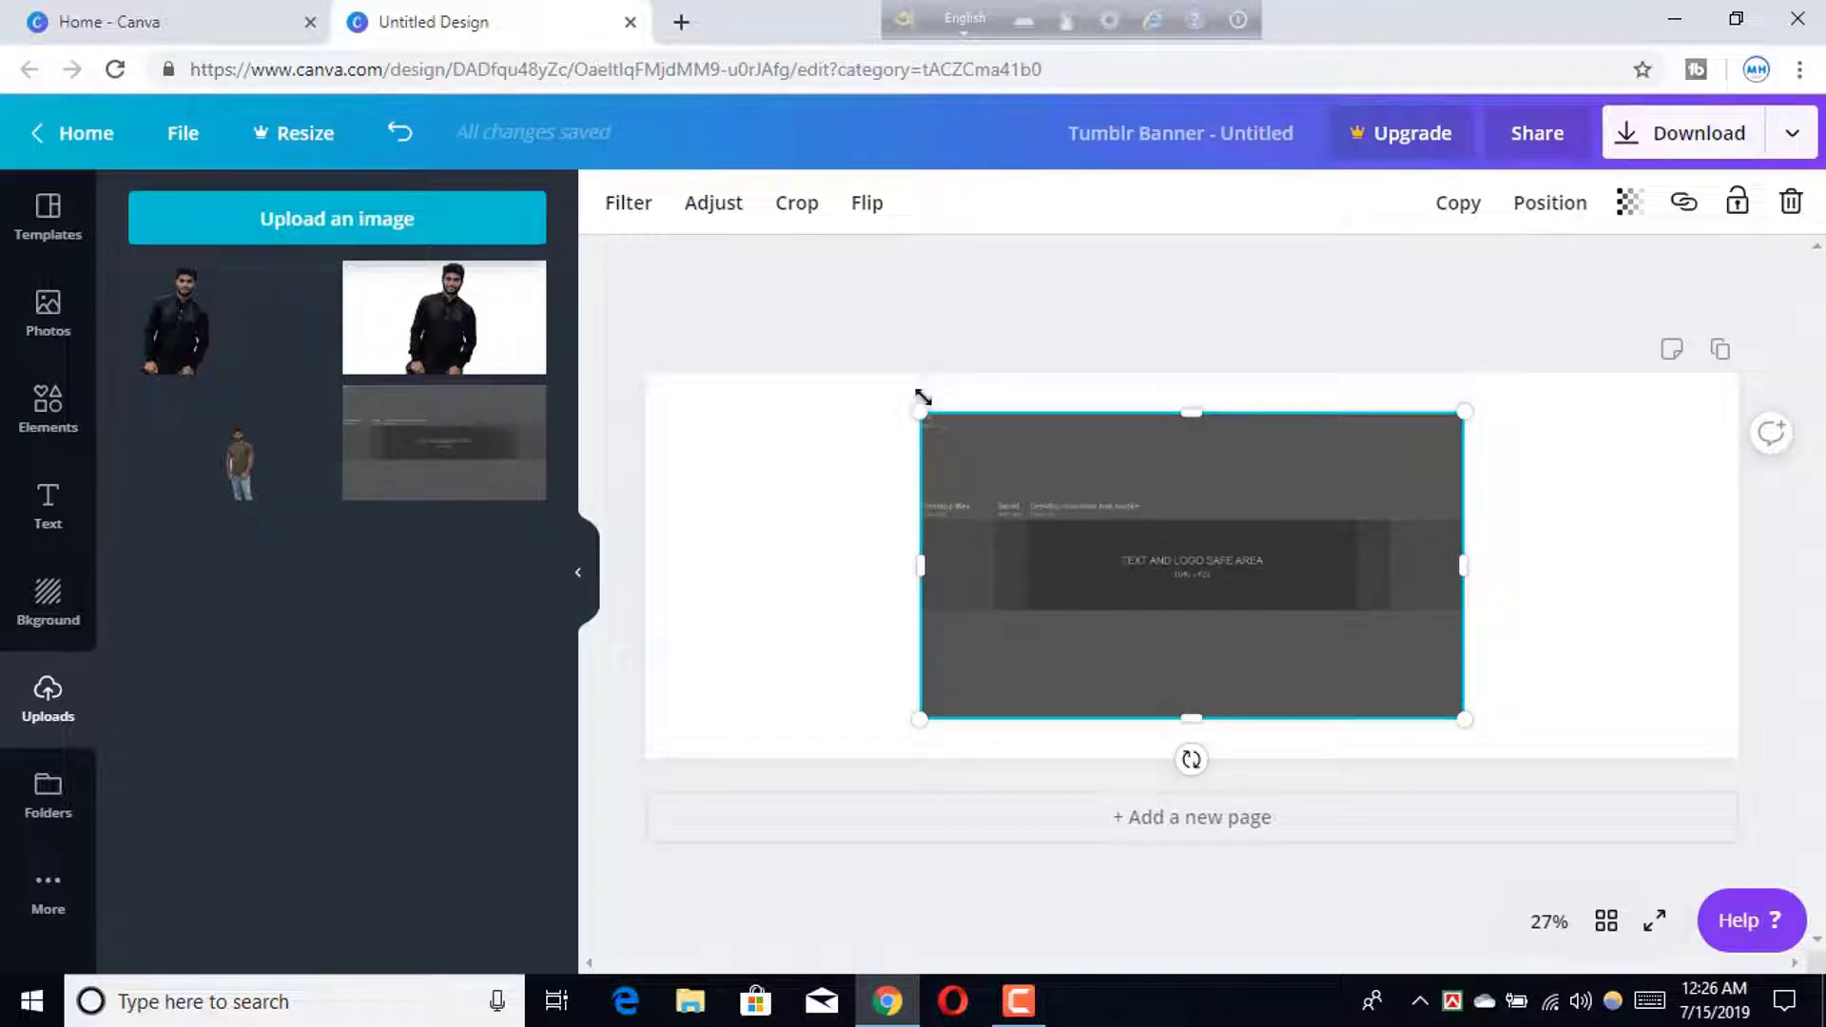
# Enlarge the banner-guide image by its corner, enter crop mode, and show the Backgrounds library
pyautogui.moveTo(916, 409); pyautogui.dragTo(865, 371)
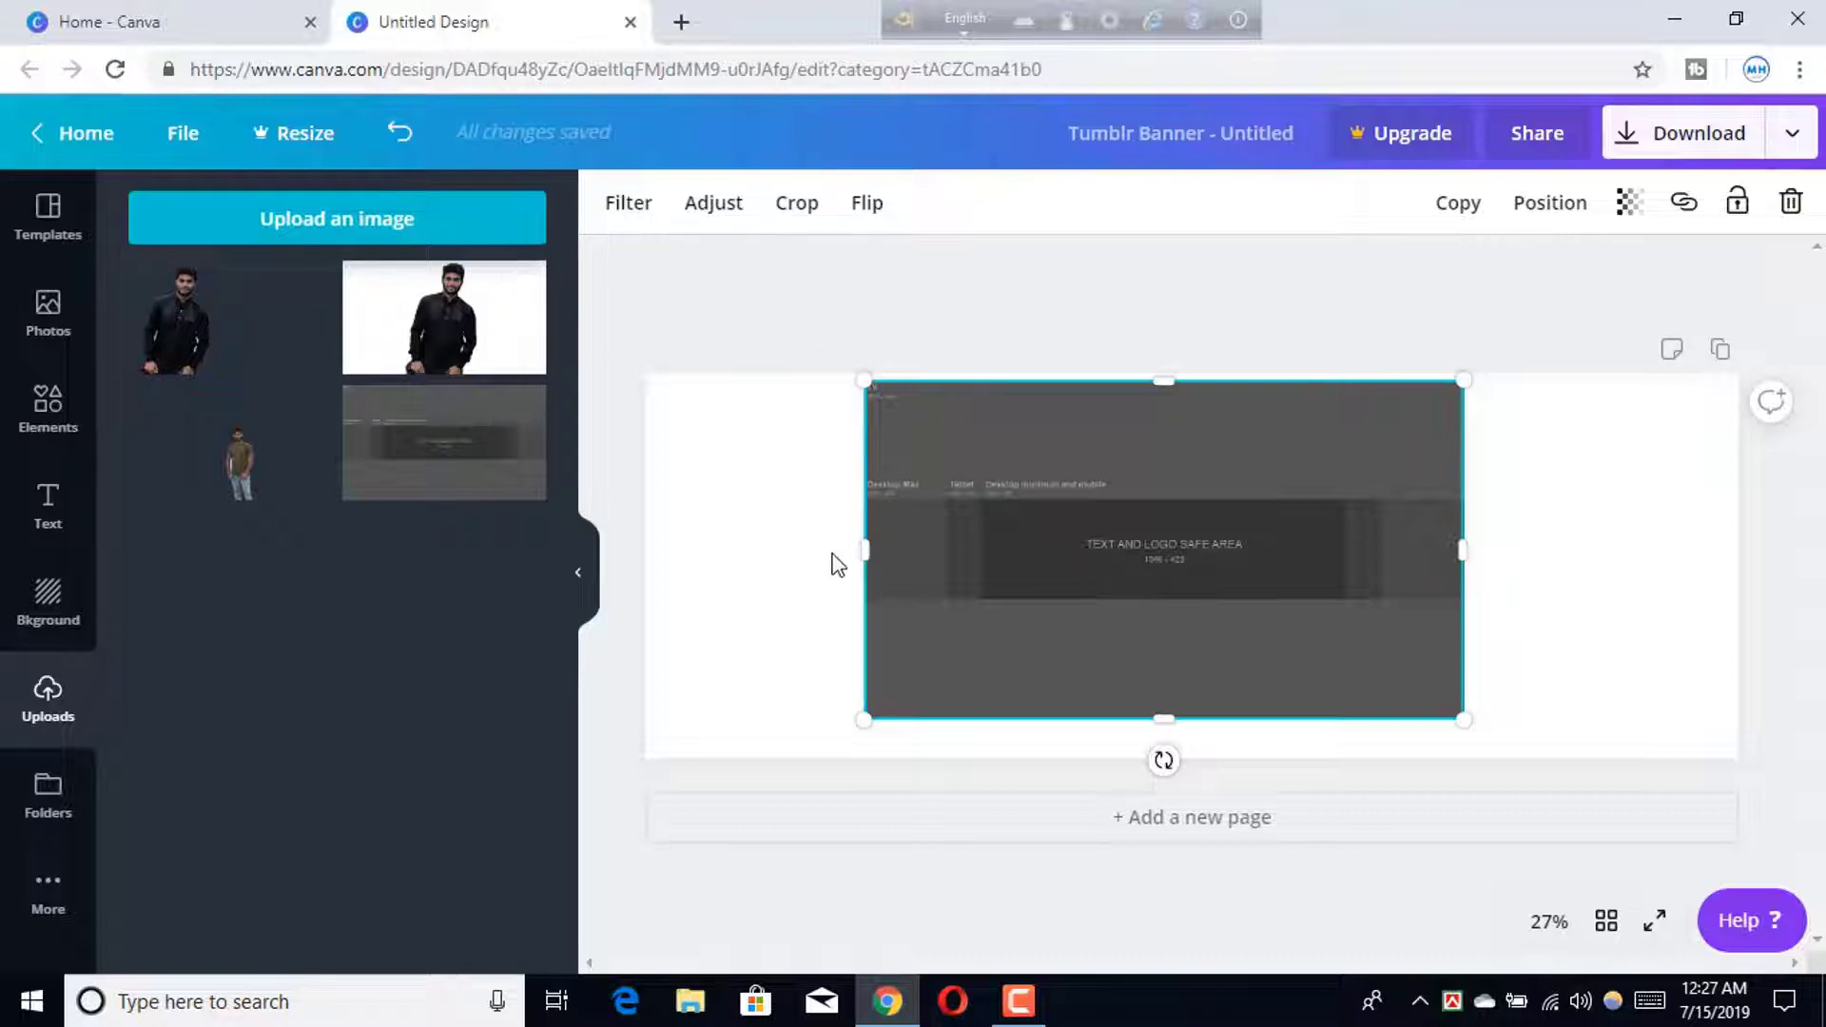
pyautogui.doubleClick(1164, 534)
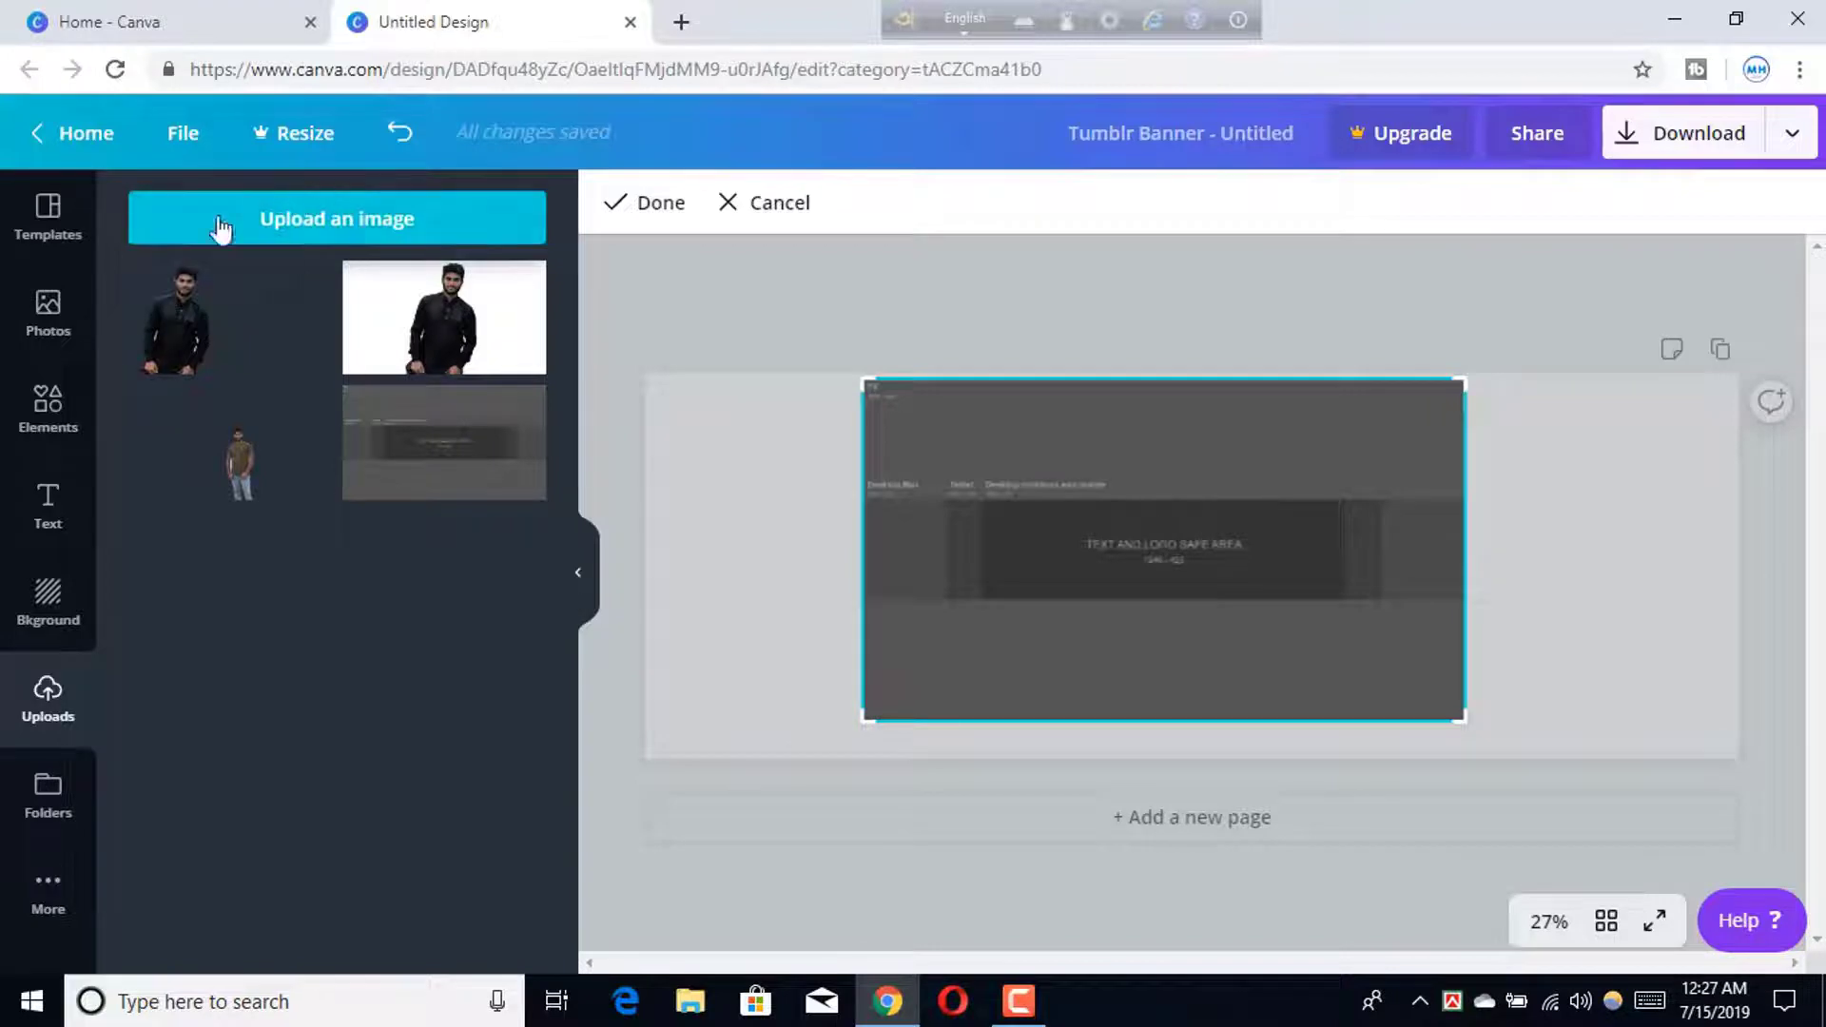
pyautogui.click(43, 604)
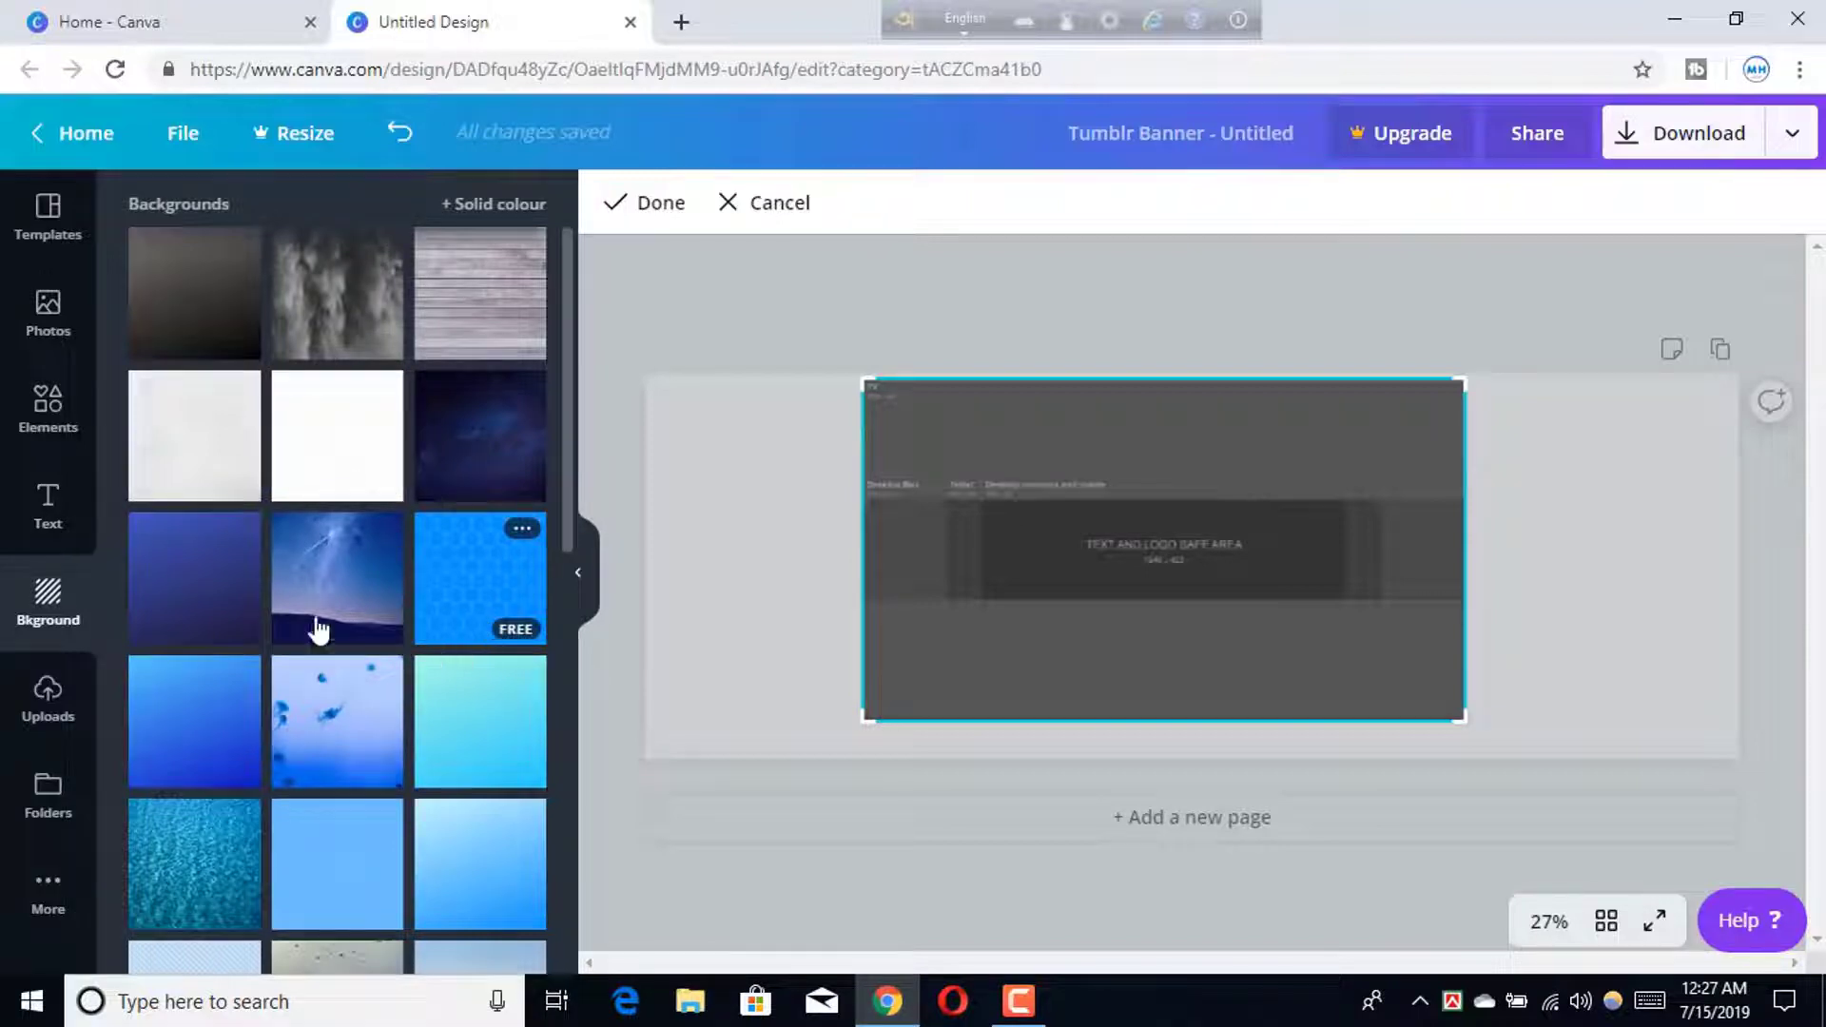
pyautogui.moveTo(480, 435)
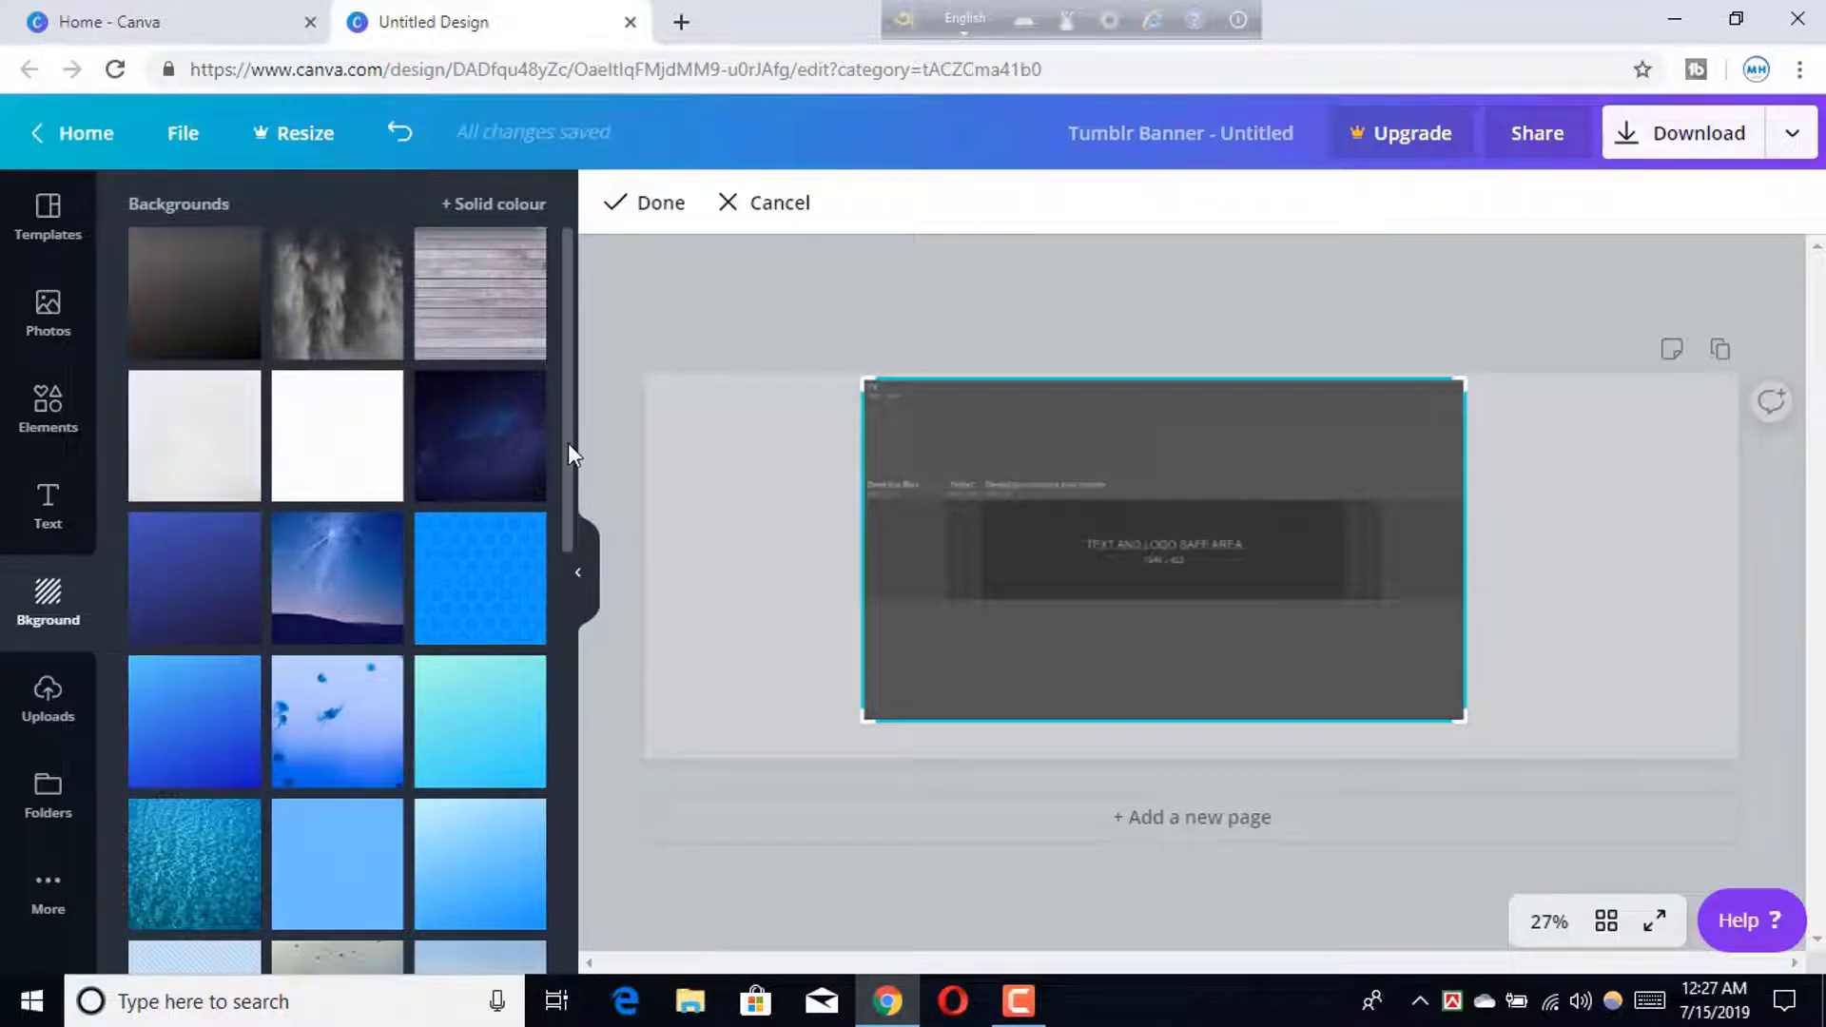
# Clear the Tumblr Banner template search and search templates for 'tech background'
pyautogui.moveTo(569, 443)
pyautogui.mouseDown()
pyautogui.moveTo(571, 576)
pyautogui.moveTo(5, 243)
pyautogui.mouseUp()
pyautogui.click(7, 237)
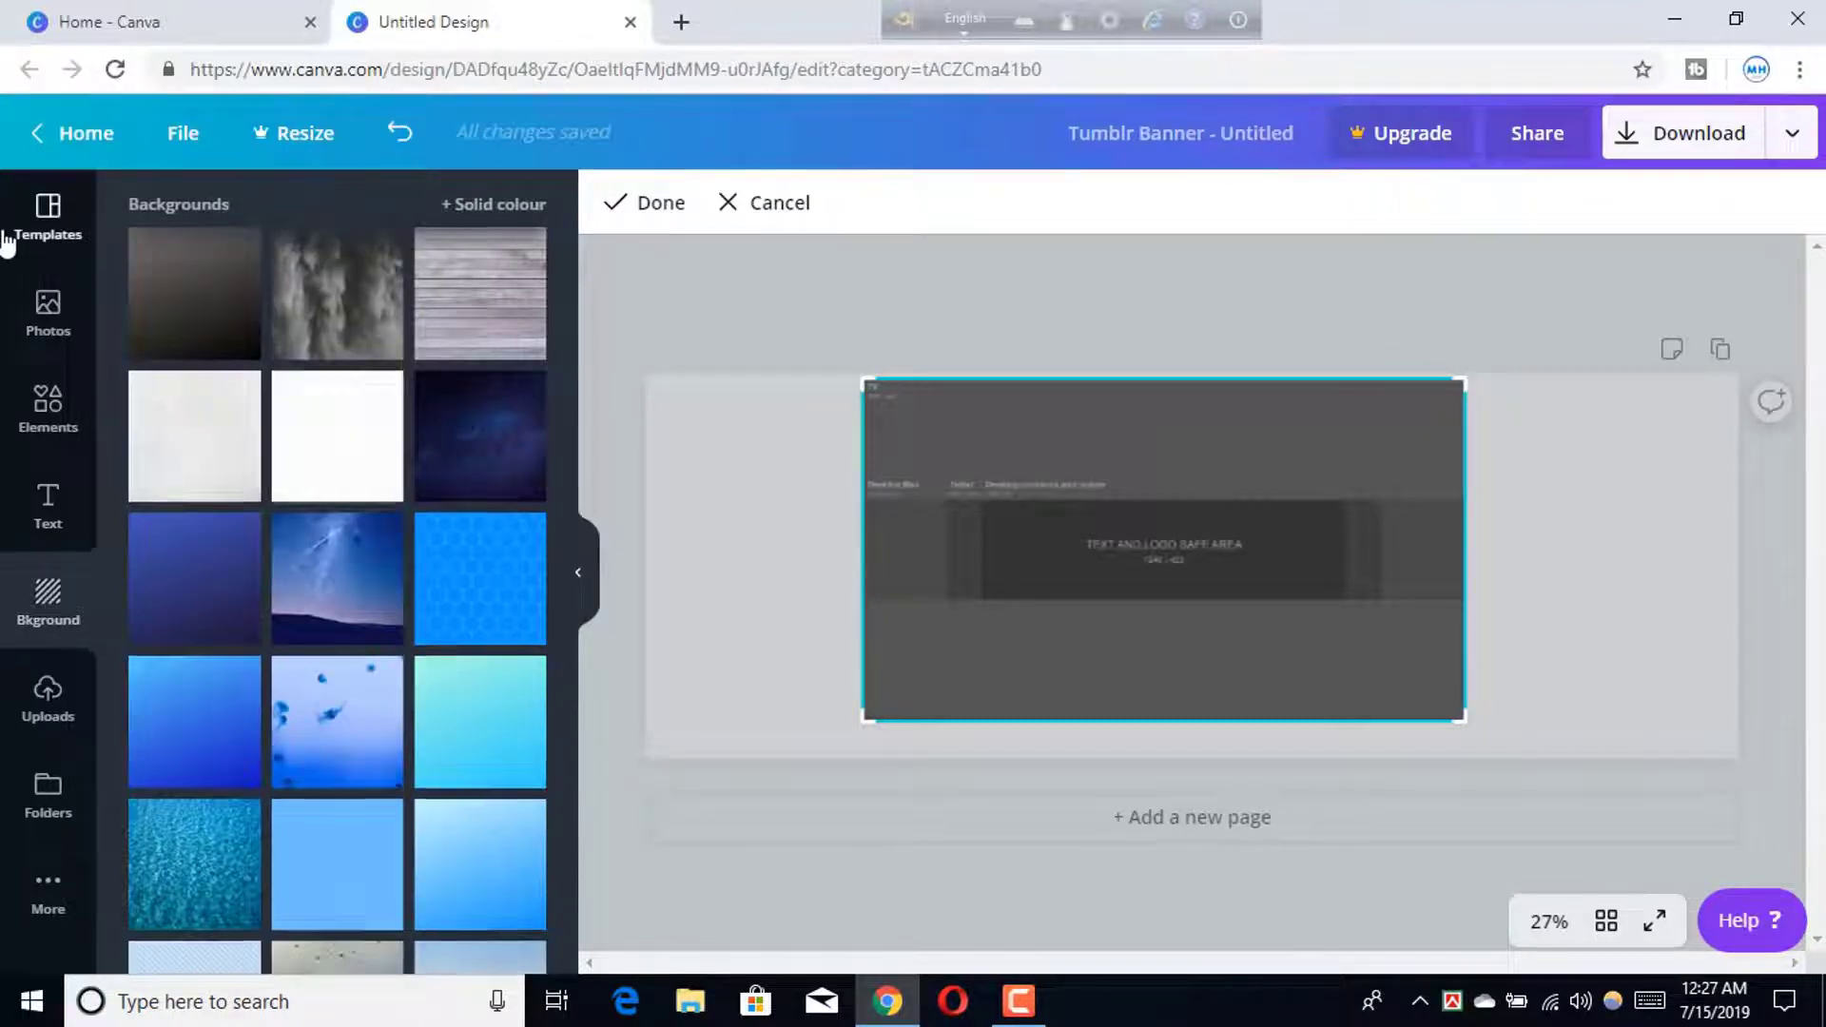
pyautogui.click(347, 224)
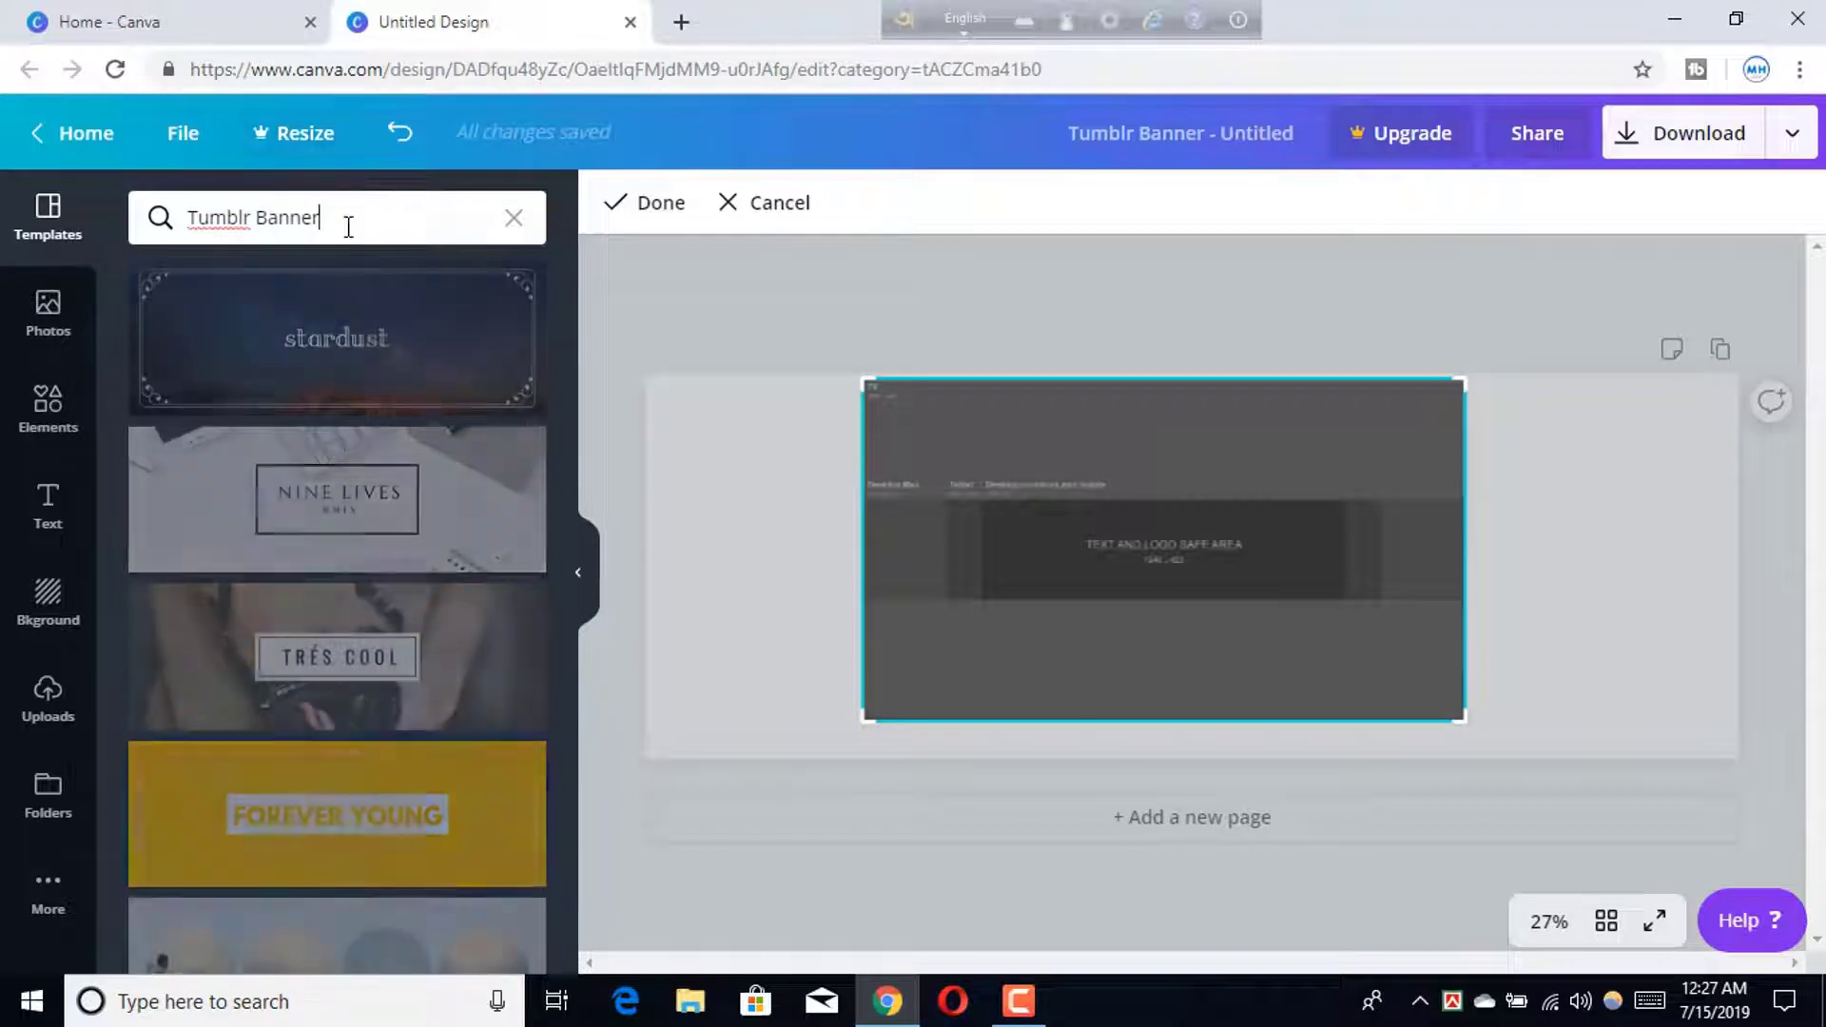
pyautogui.press('BackSpace')
pyautogui.press('BackSpace')
pyautogui.press('BackSpace')
pyautogui.press('BackSpace')
pyautogui.press('BackSpace')
pyautogui.press('BackSpace')
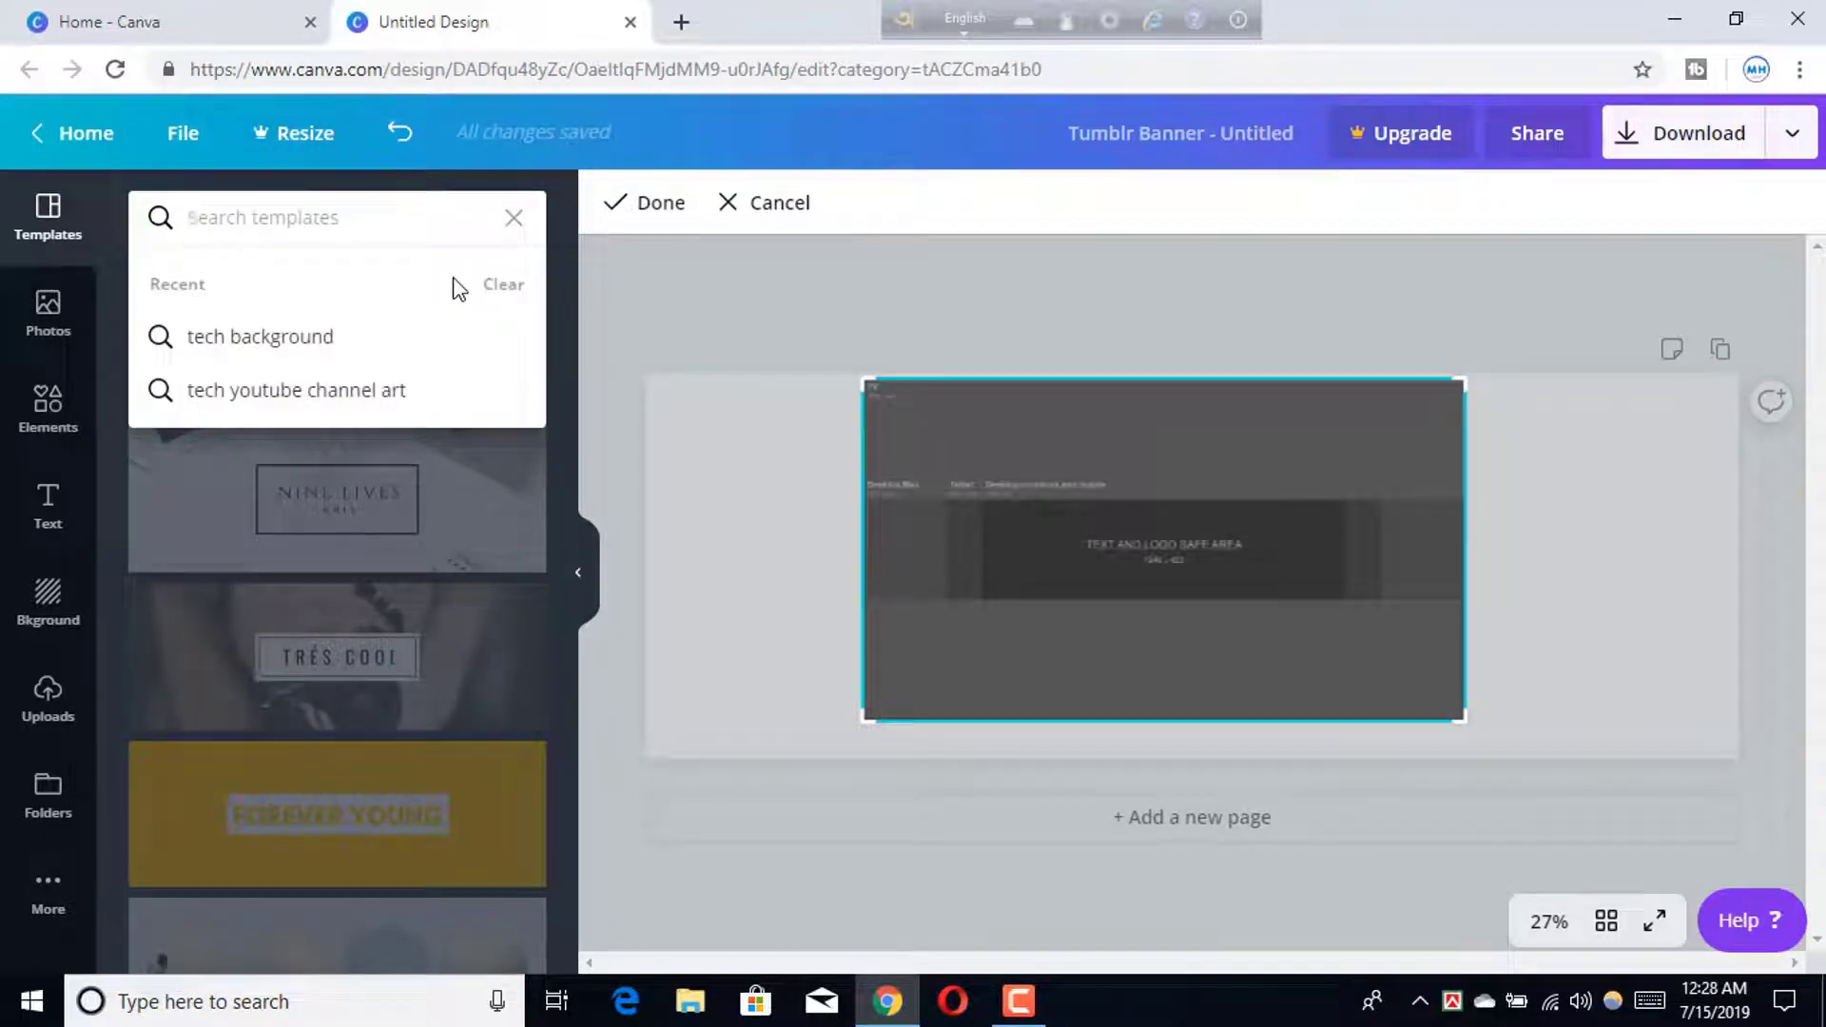
pyautogui.click(303, 358)
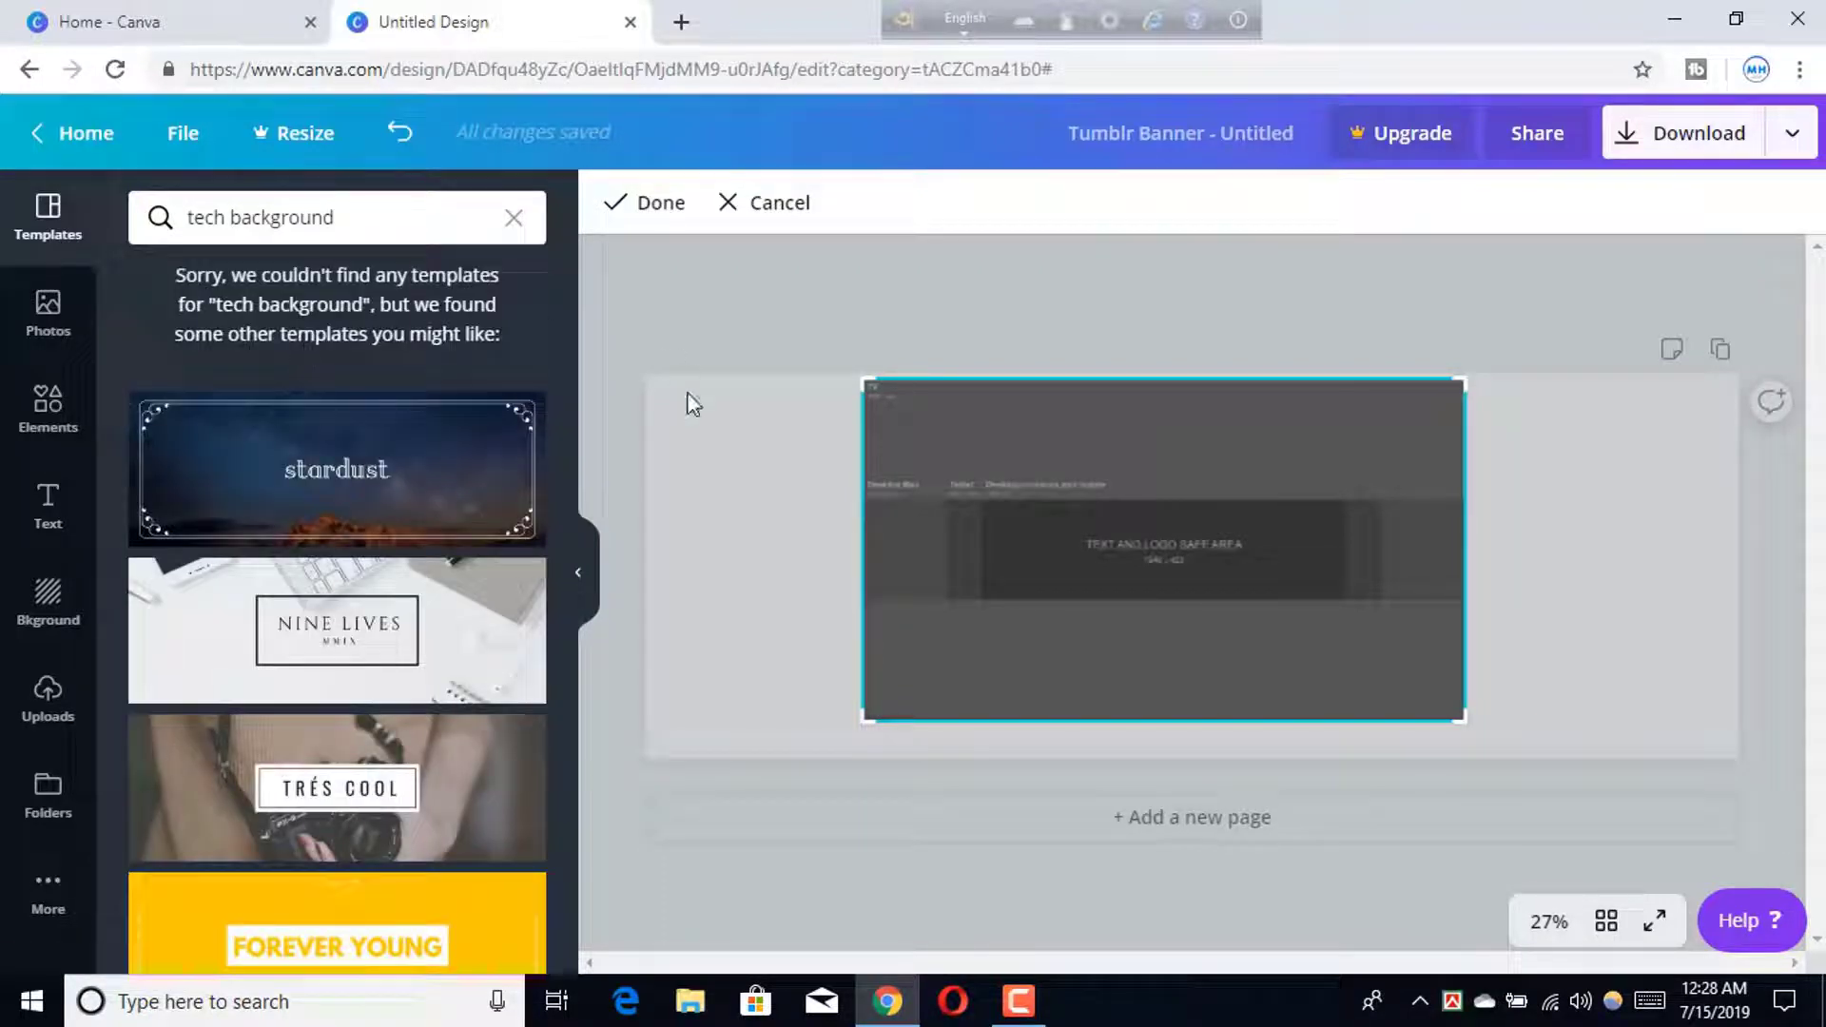
# Fill the page background with denim texture and enlarge the banner-guide image within its crop
pyautogui.click(47, 599)
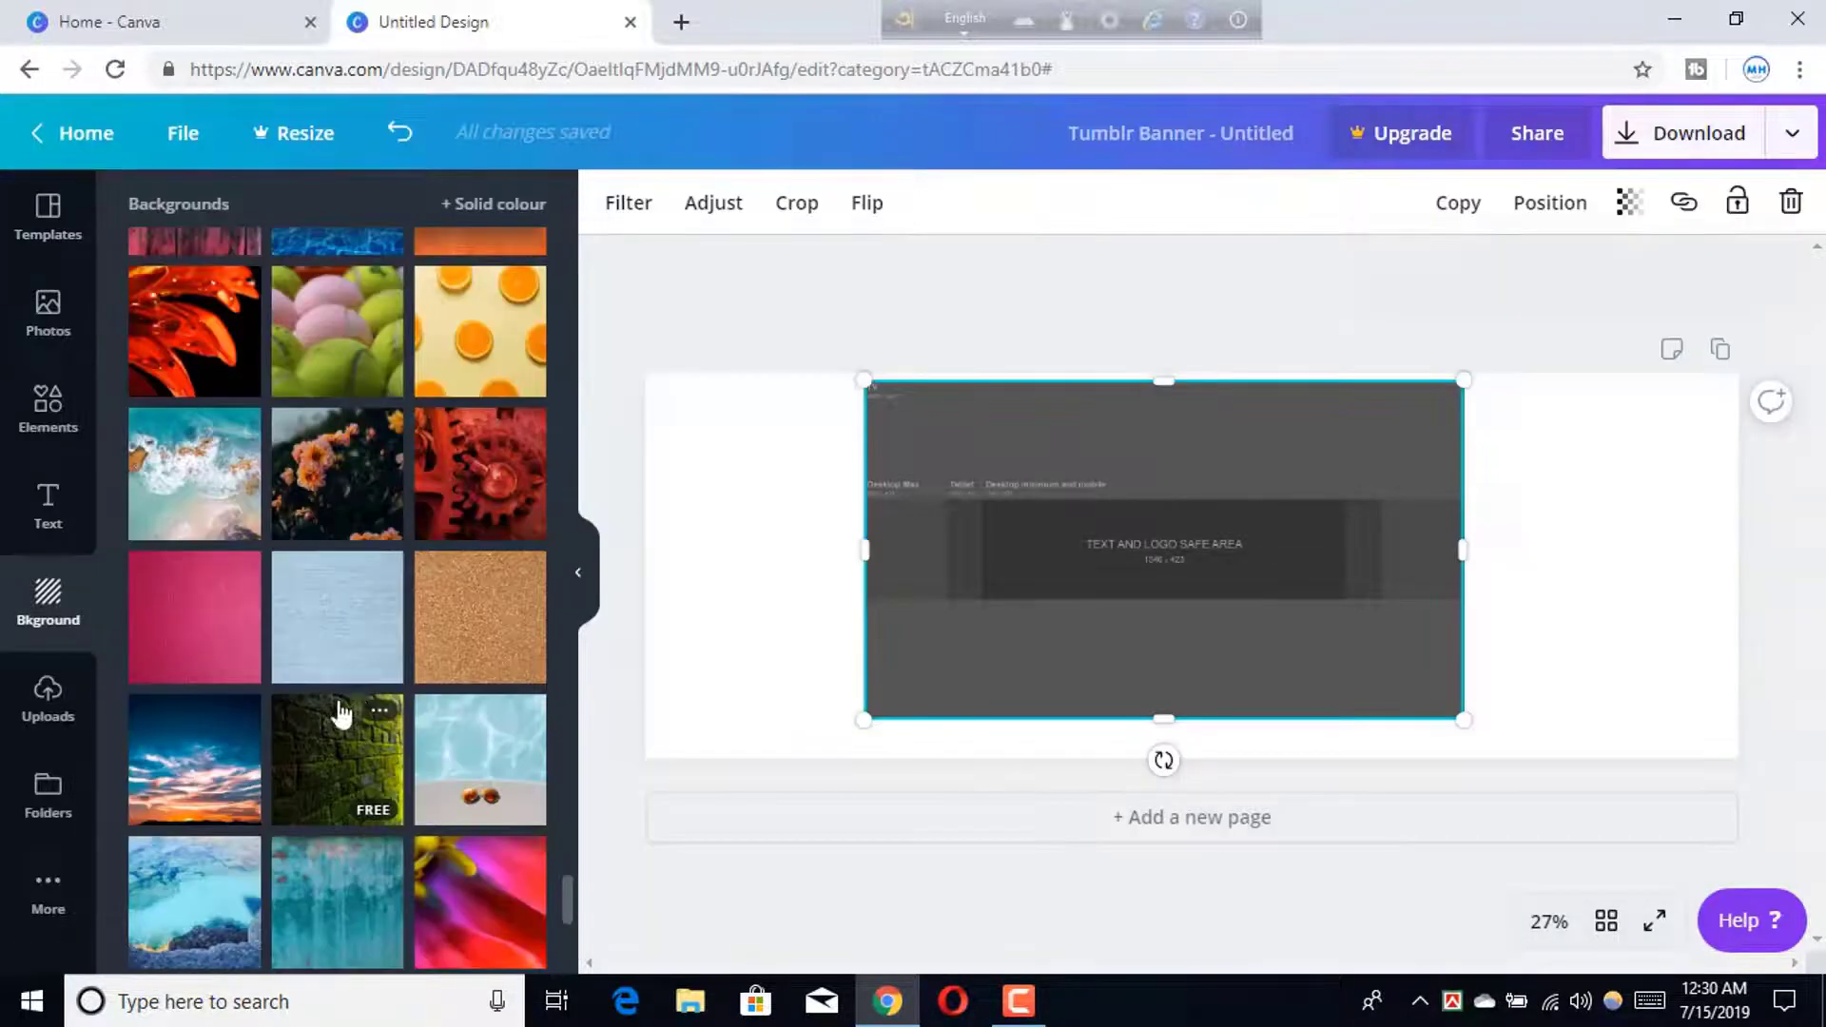
pyautogui.click(358, 632)
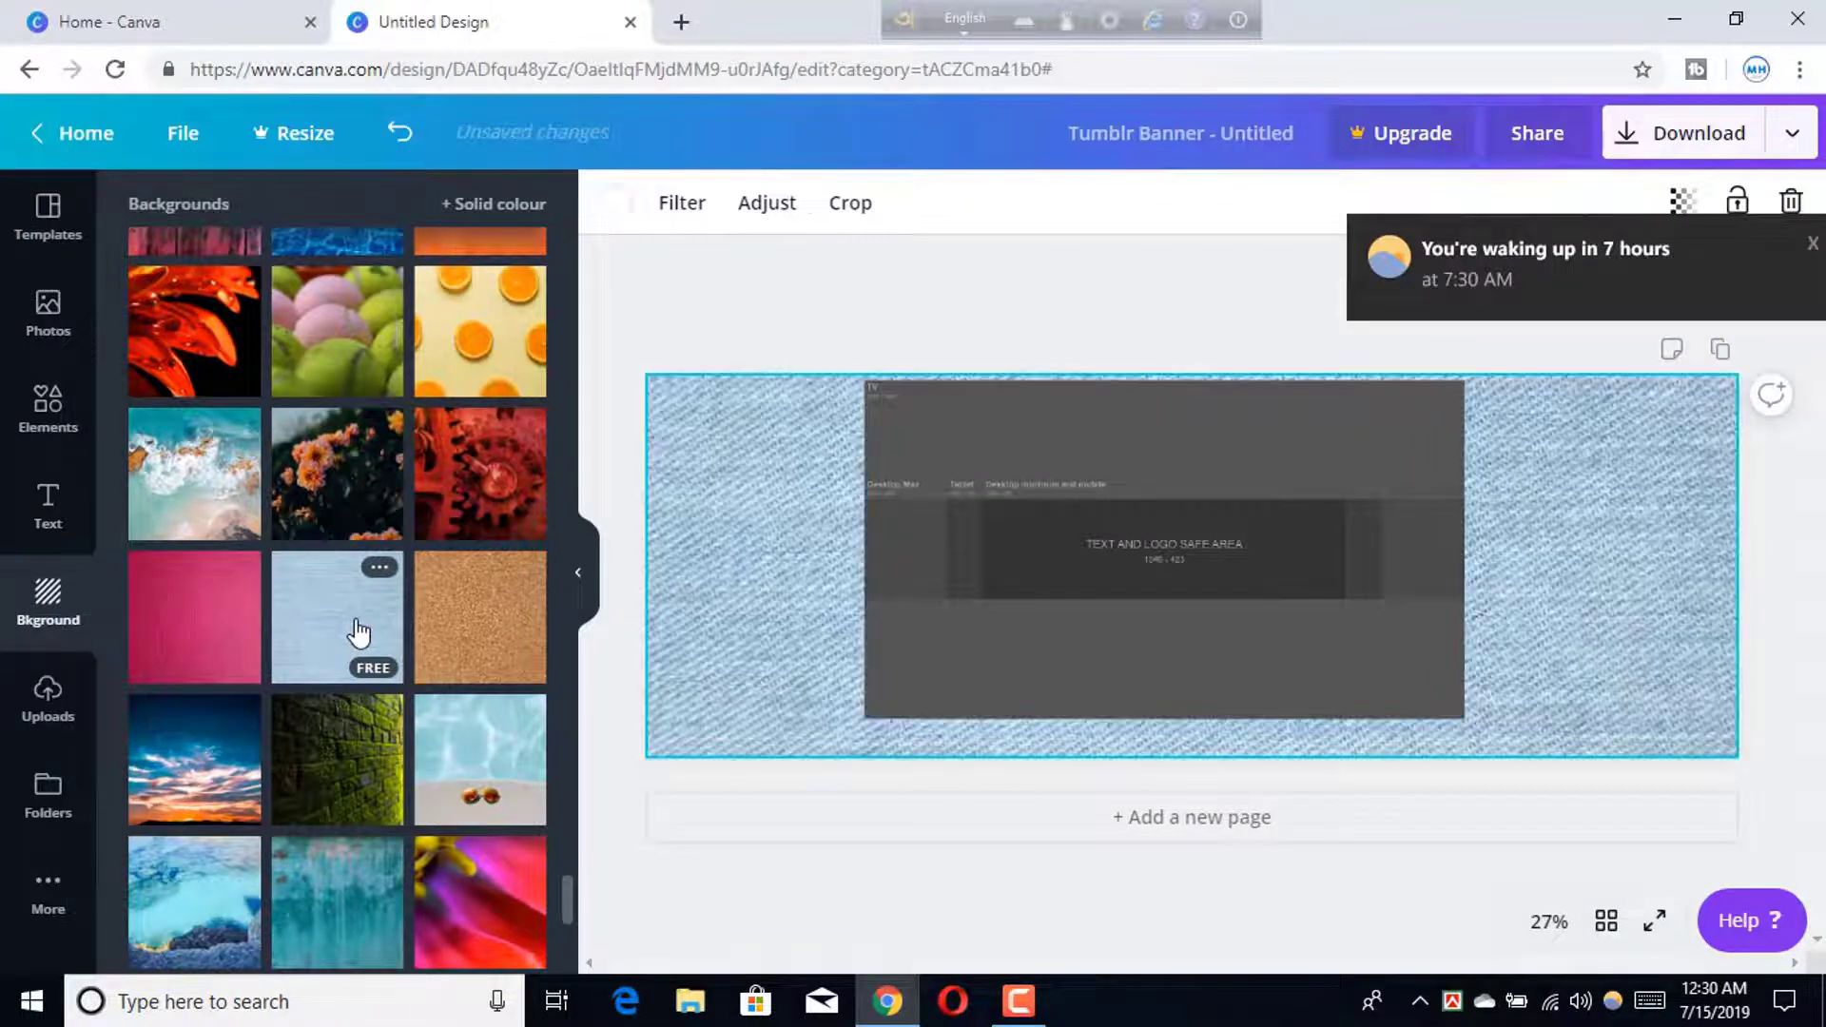
pyautogui.doubleClick(1177, 502)
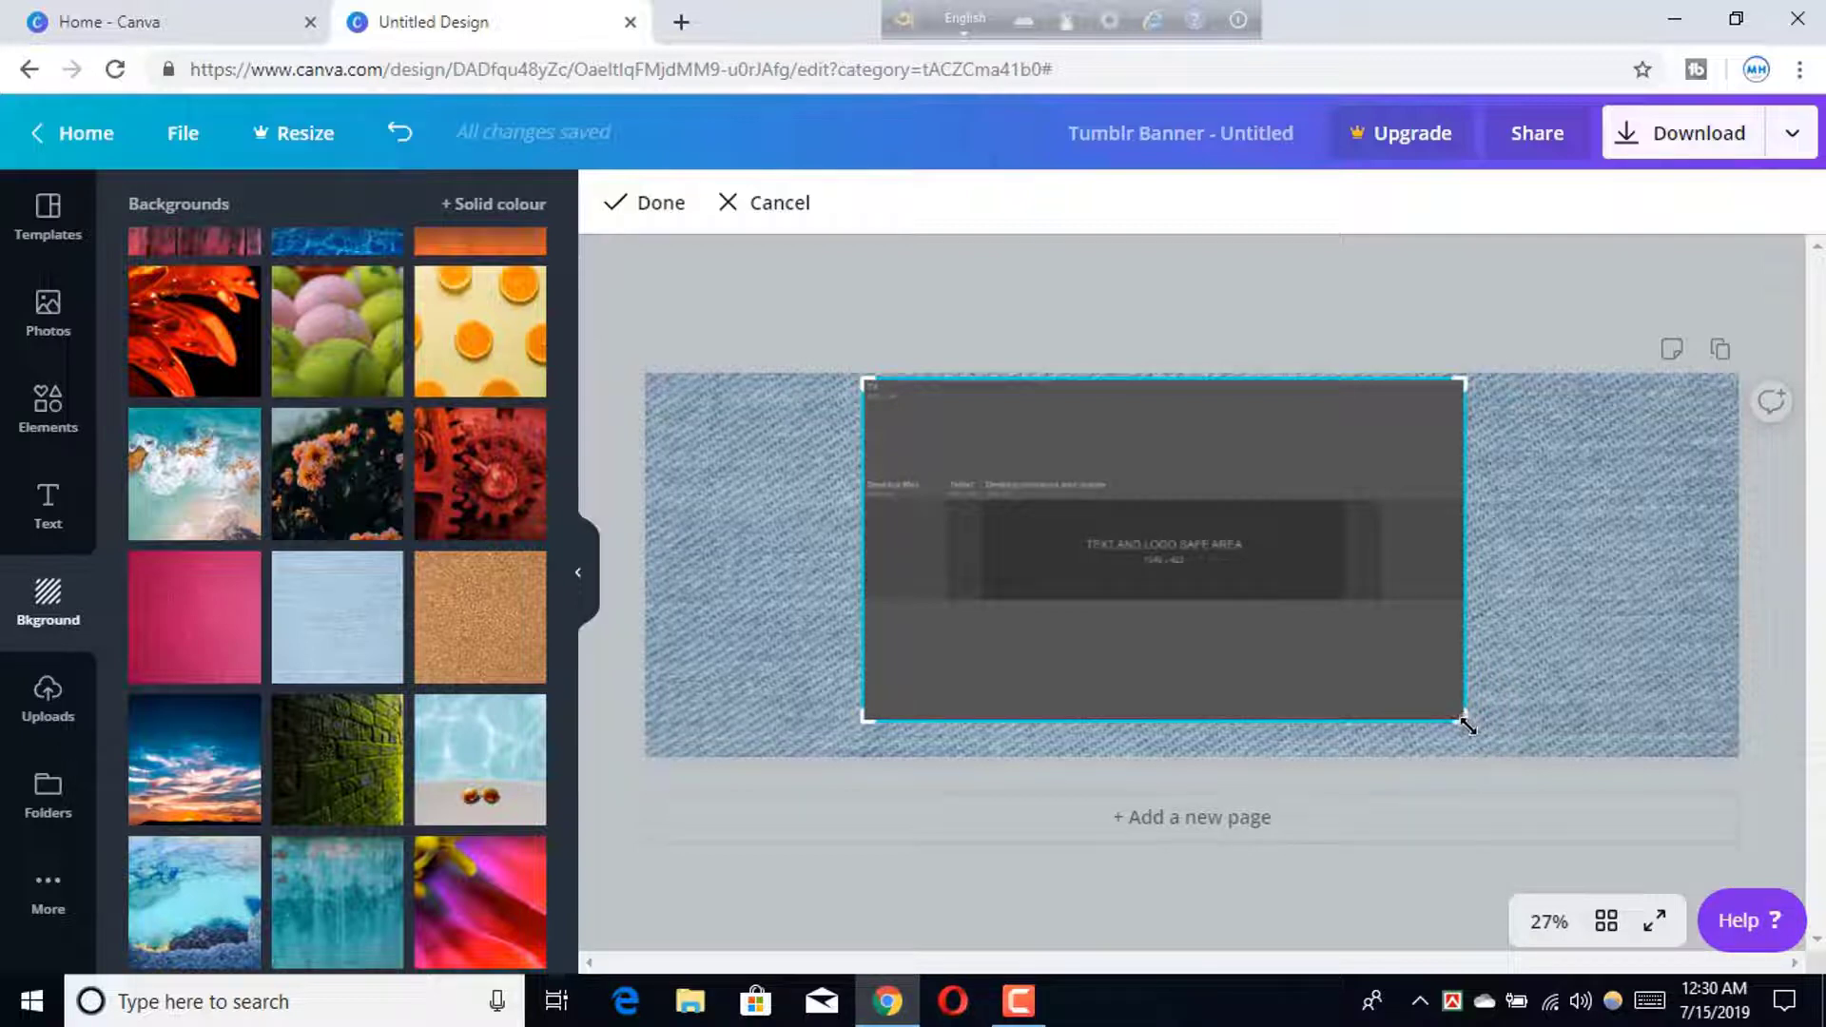
pyautogui.moveTo(1468, 725); pyautogui.dragTo(1490, 782)
pyautogui.click(1659, 557)
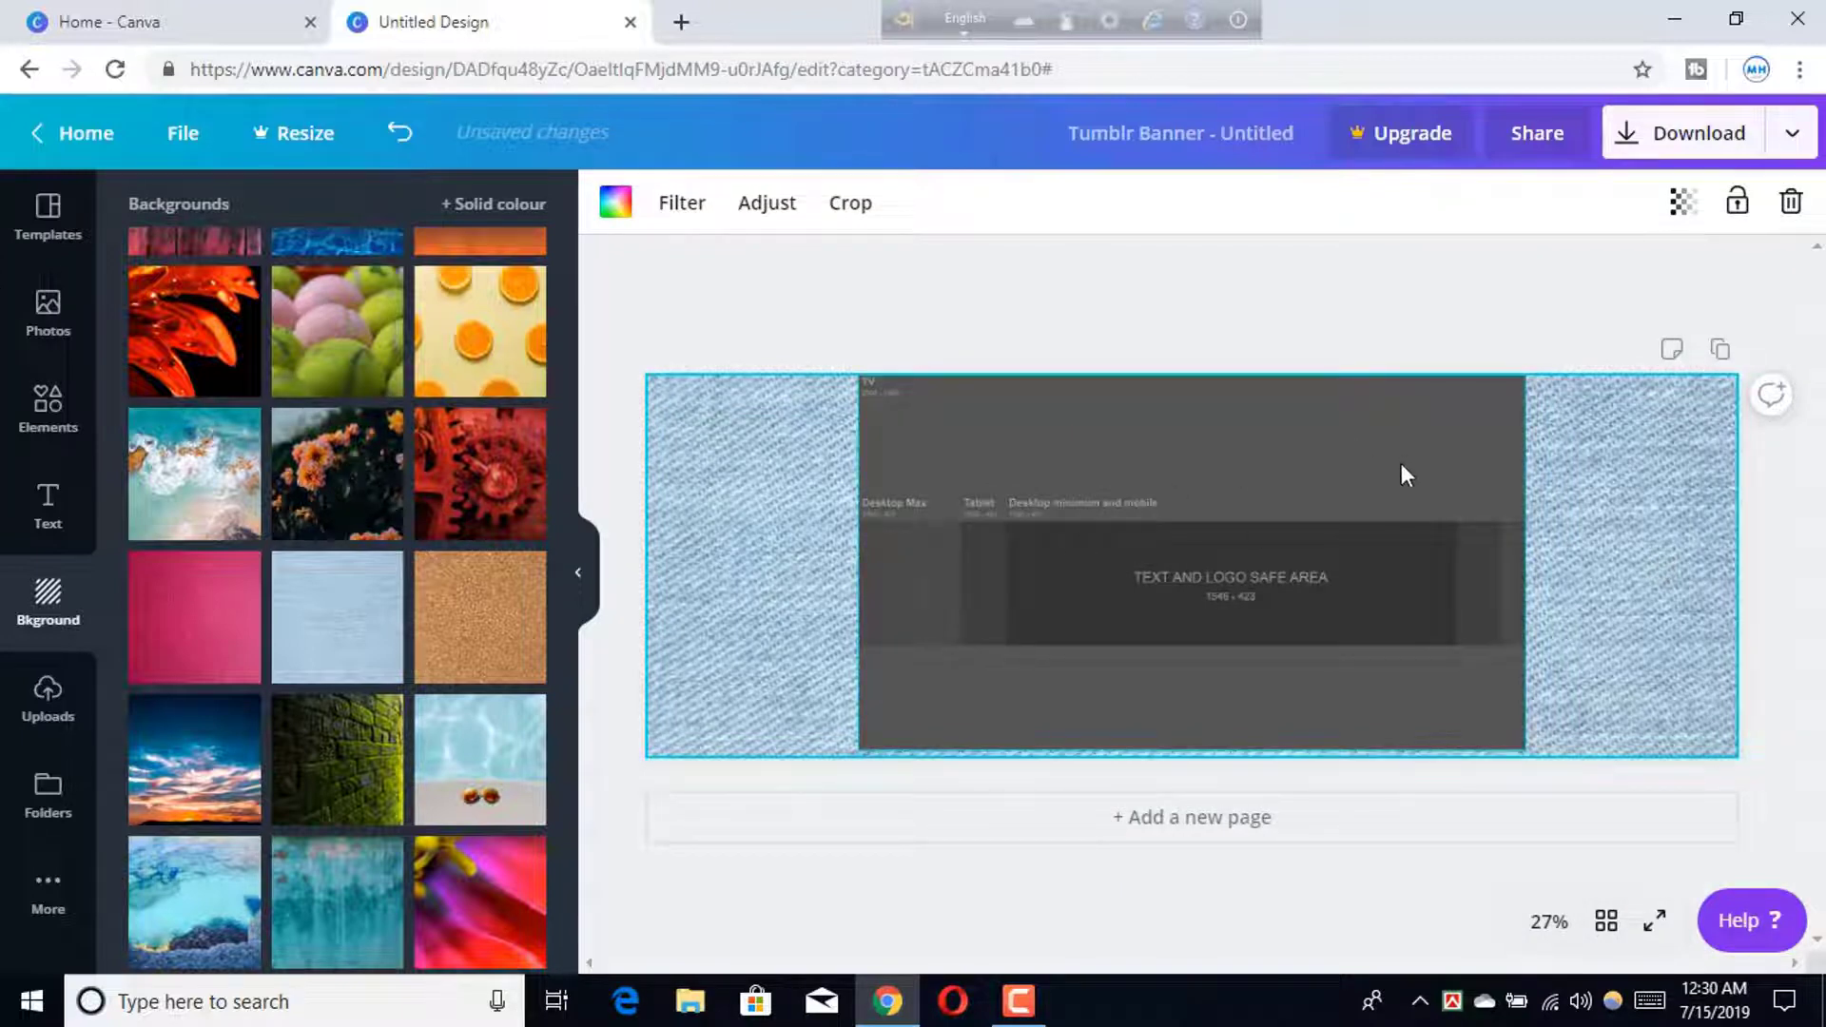
pyautogui.click(48, 514)
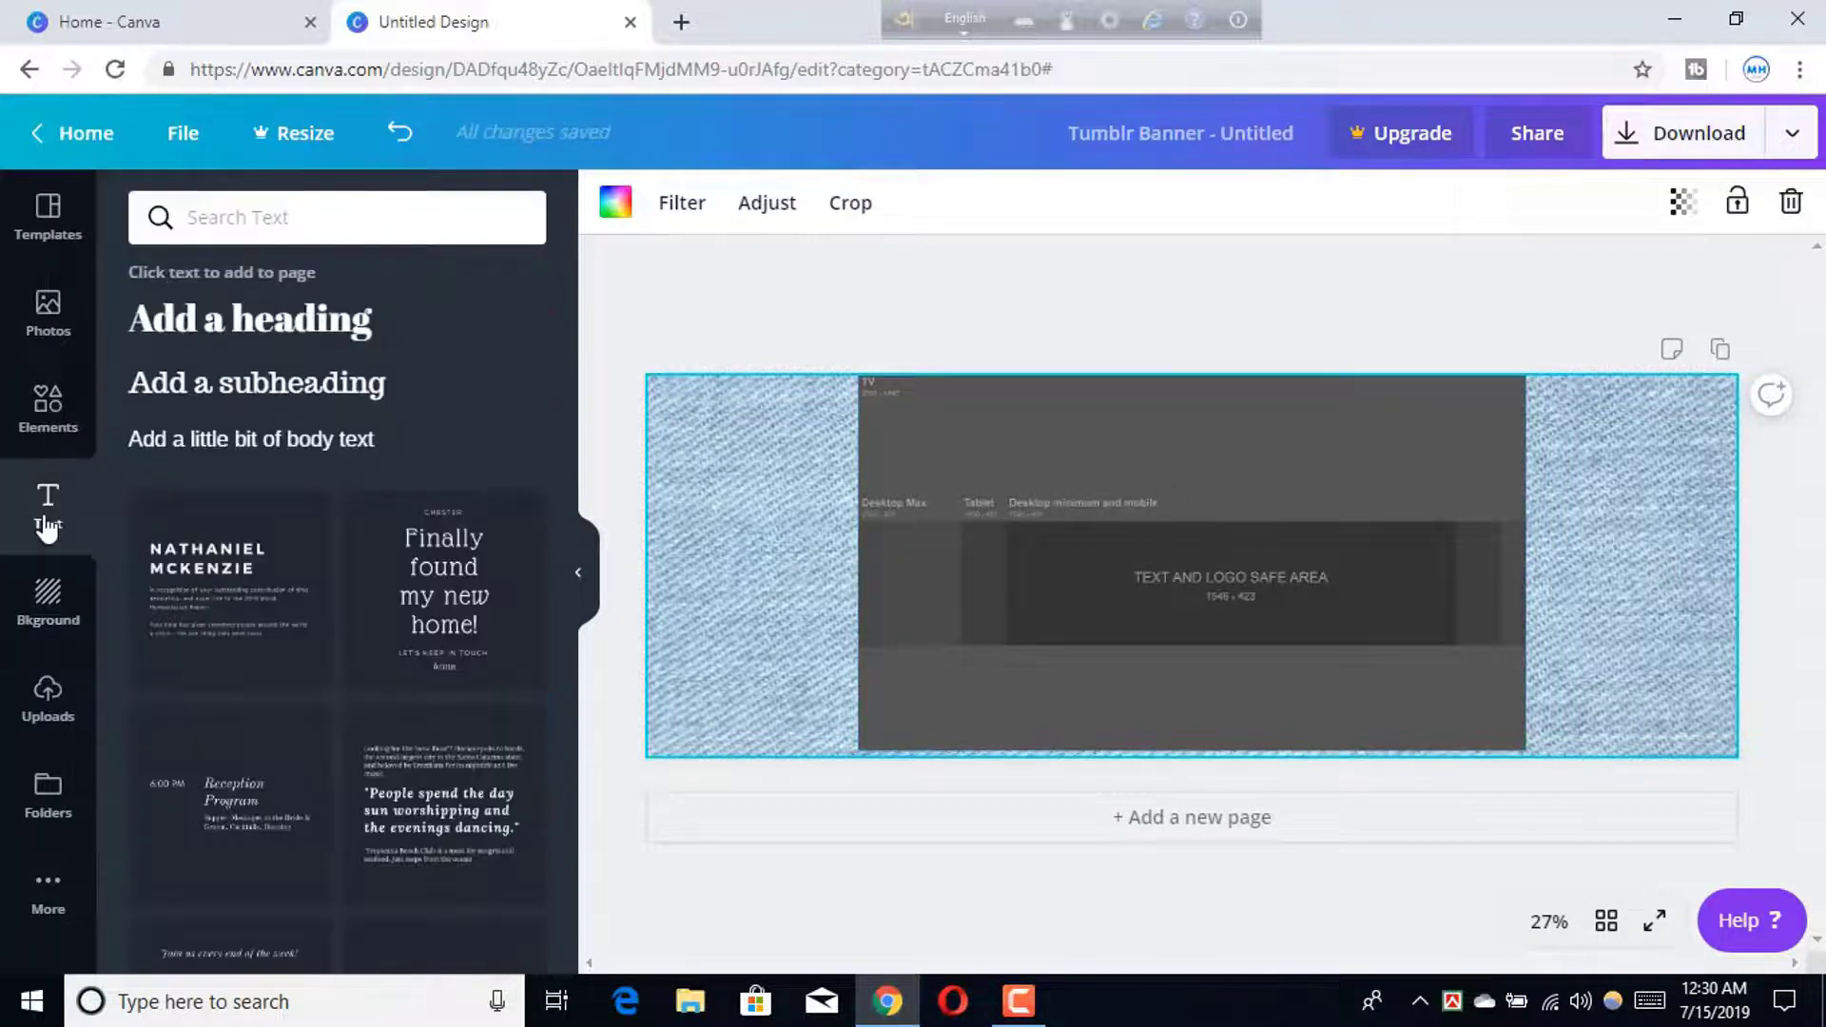
# Add a heading and replace its placeholder with 'Tech M H Zone'
pyautogui.click(178, 324)
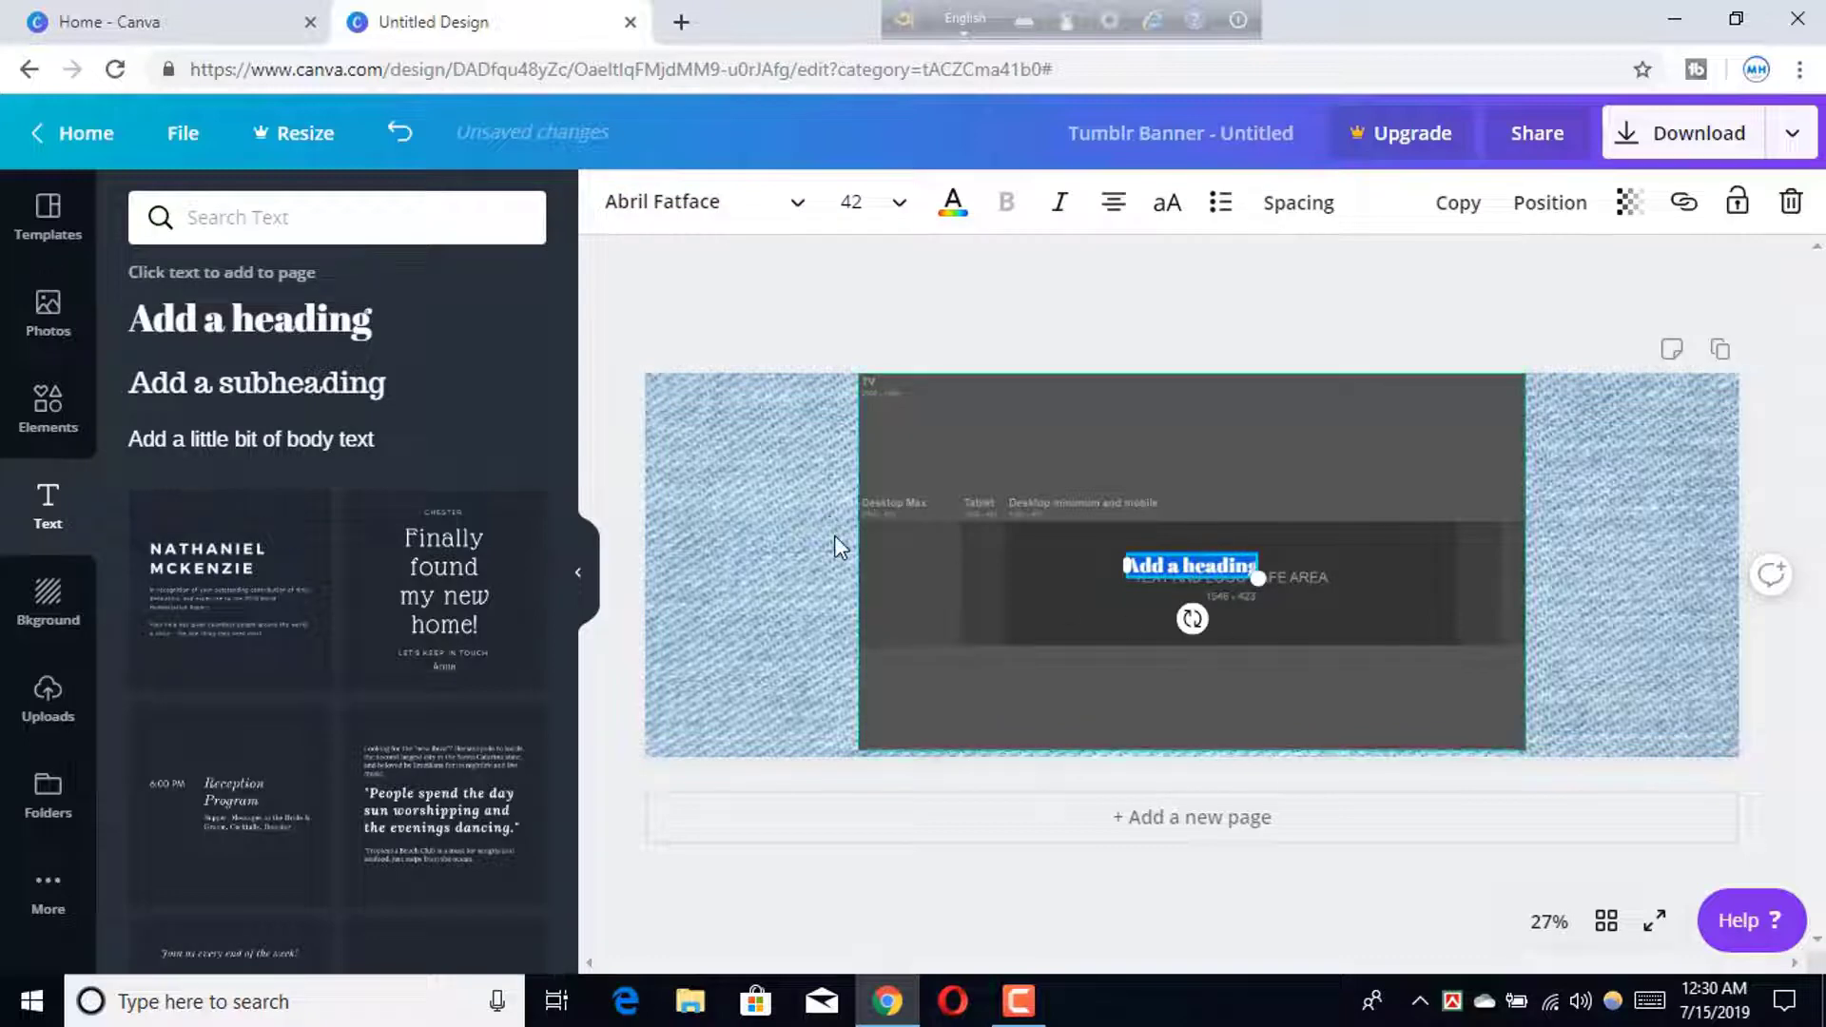
pyautogui.doubleClick(1186, 567)
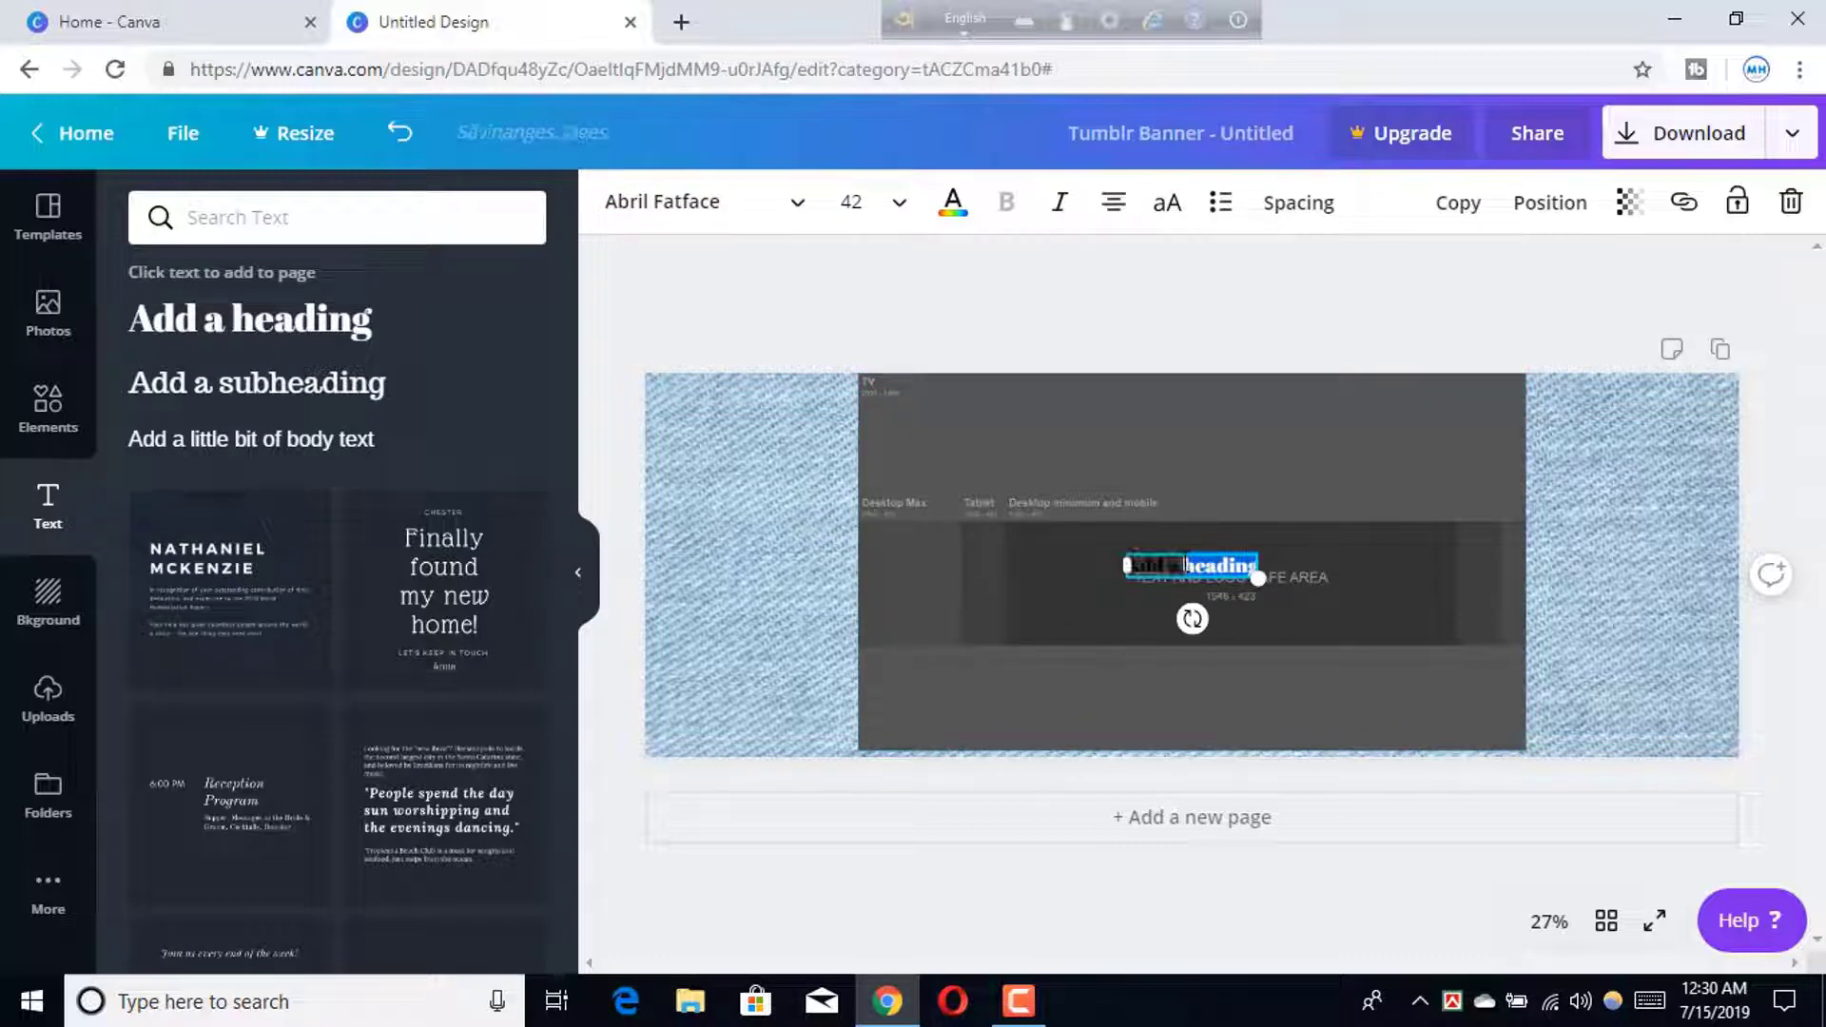
pyautogui.write('Tech M H Zone')
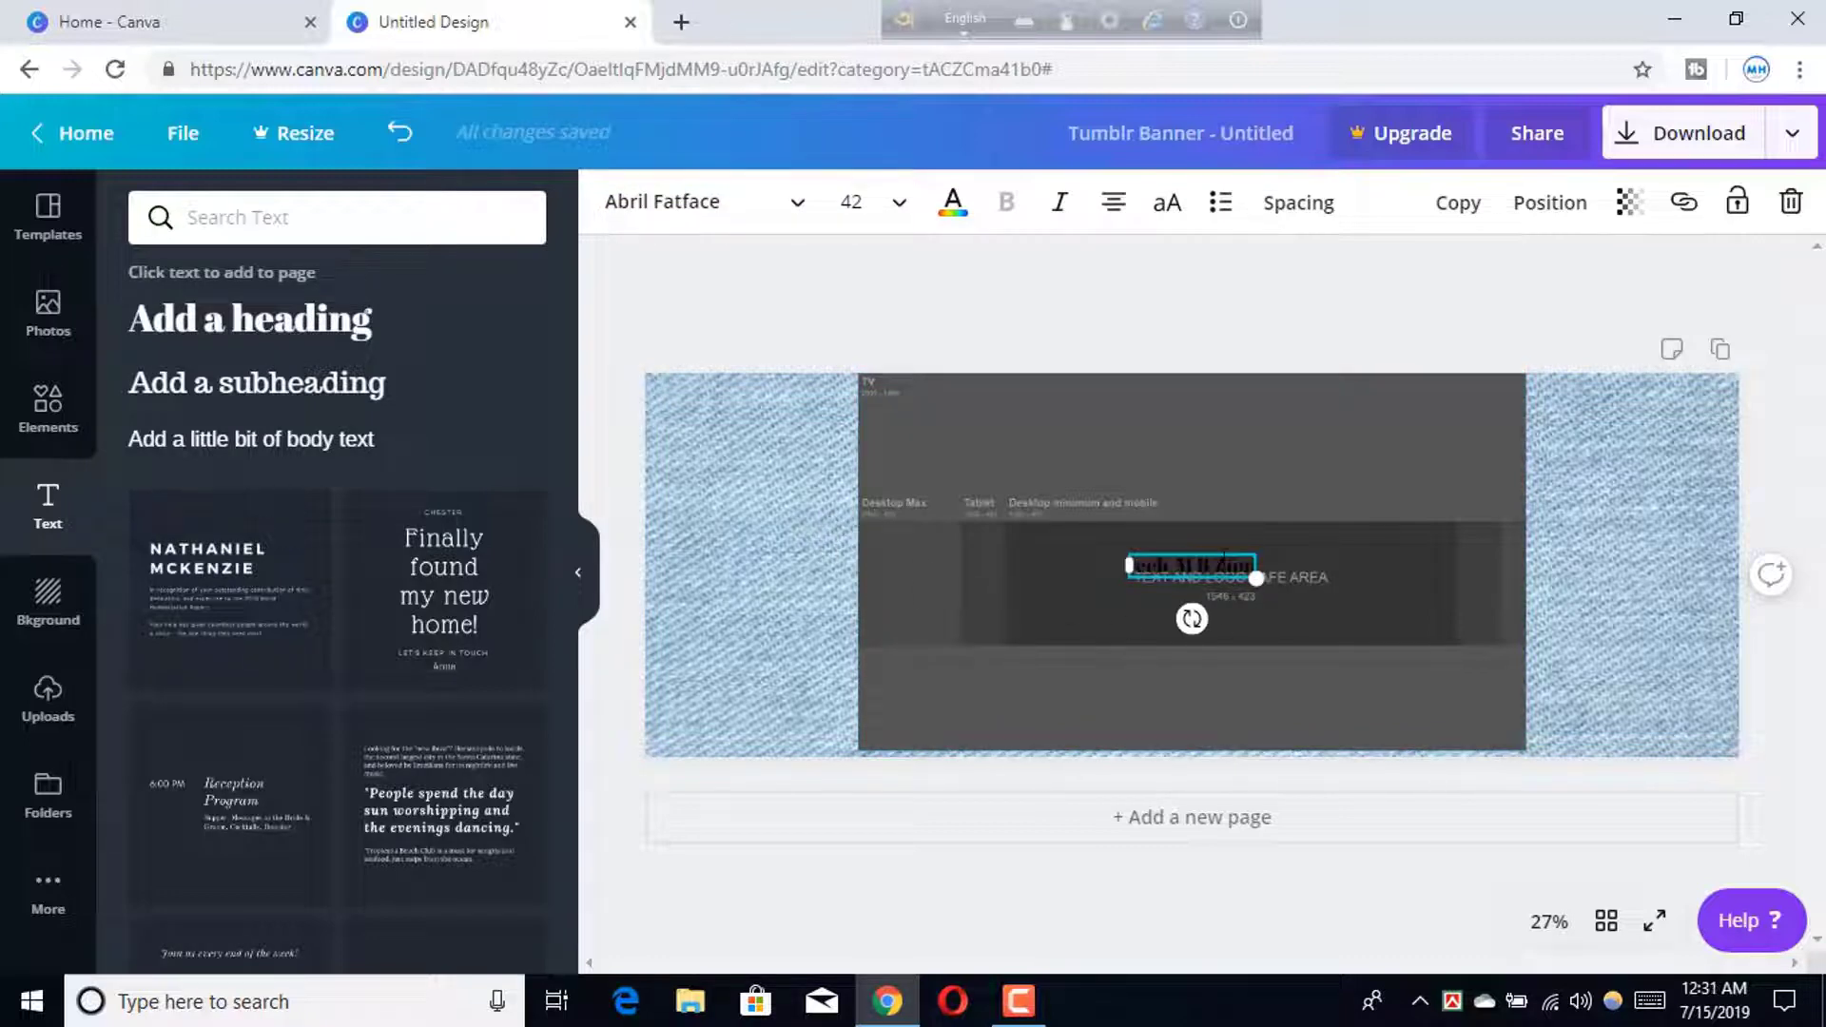
pyautogui.press('Return')
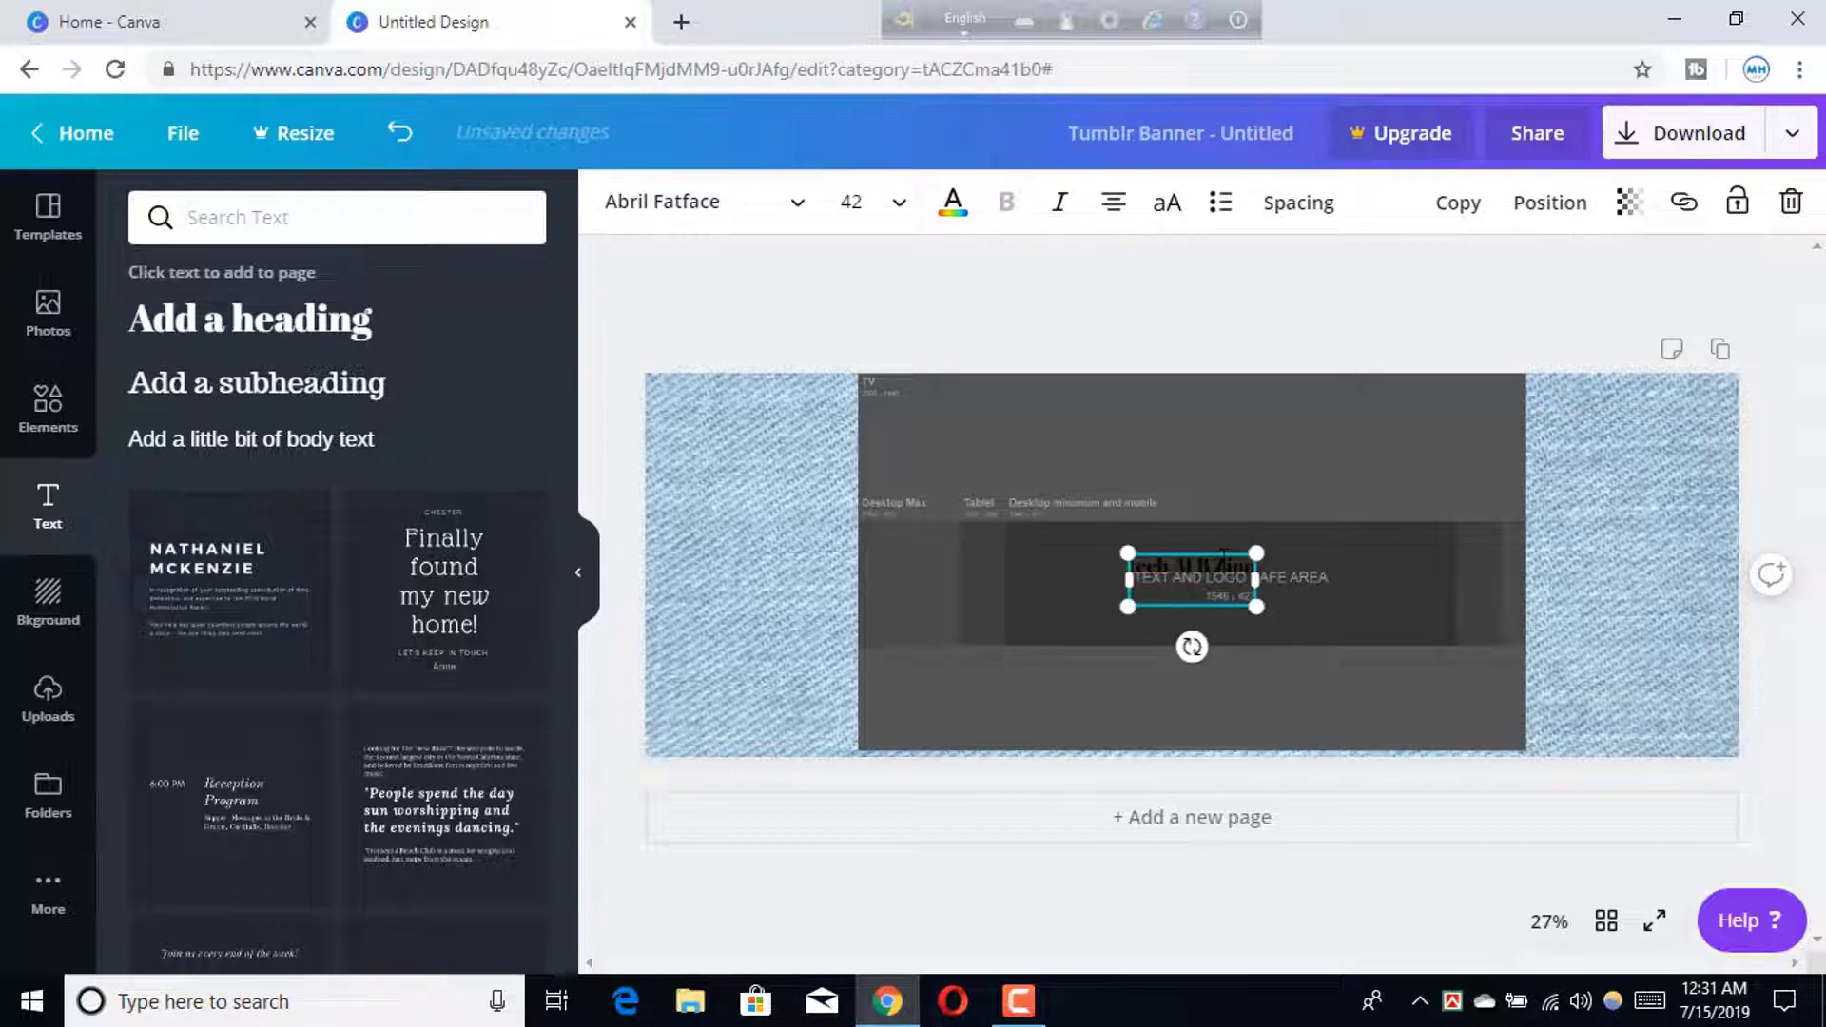
pyautogui.press('BackSpace')
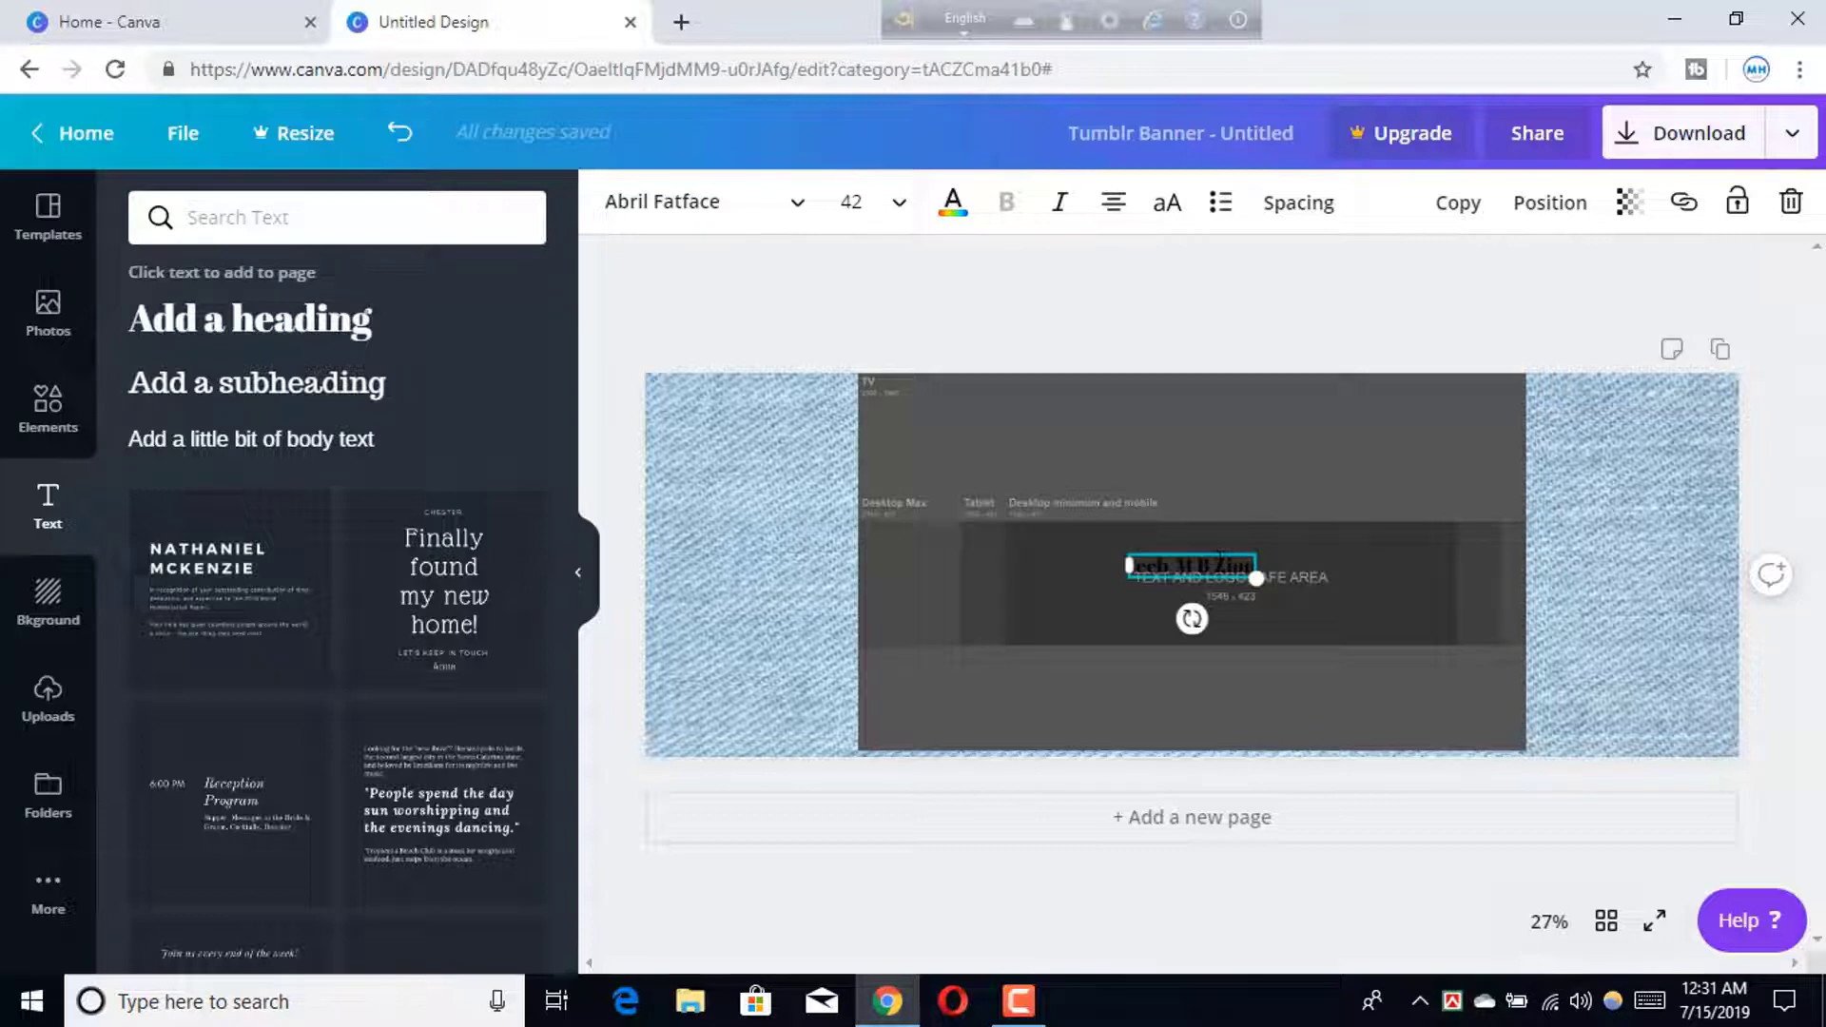
# Set the heading to size 64, stretch it larger, and centre it over the safe area
pyautogui.doubleClick(1220, 563)
pyautogui.click(894, 203)
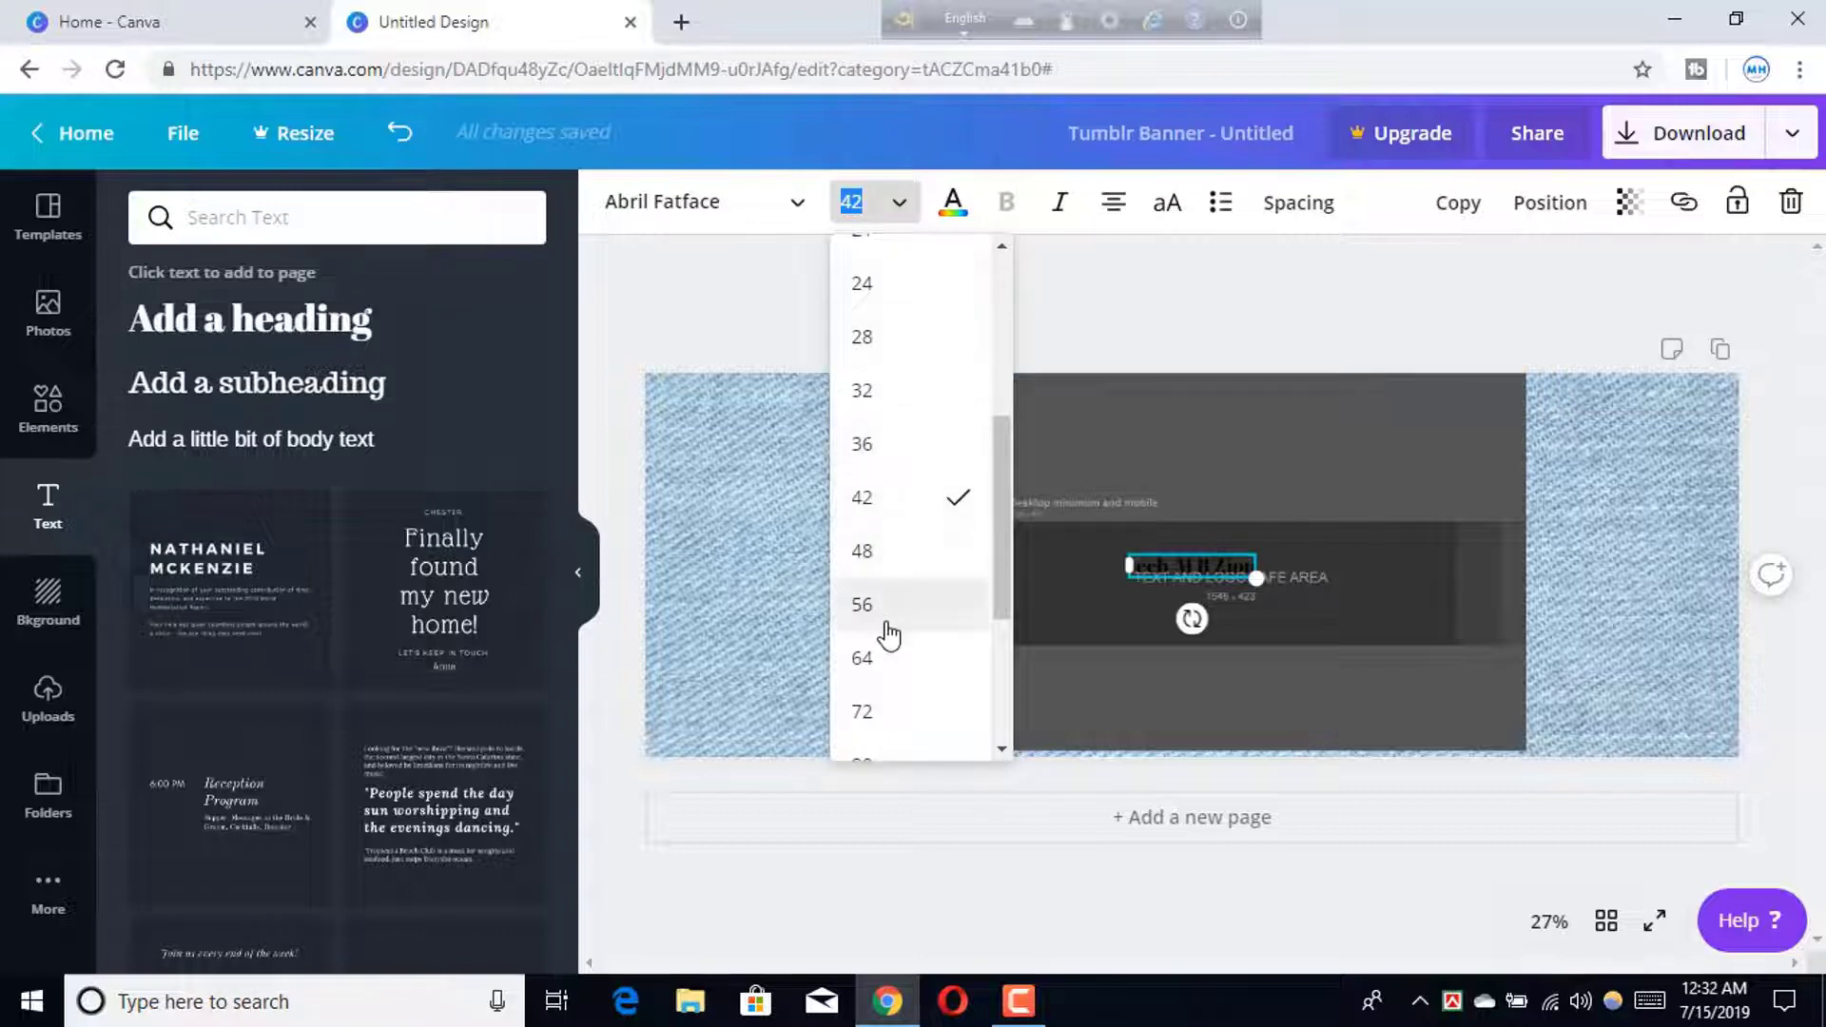
pyautogui.click(883, 658)
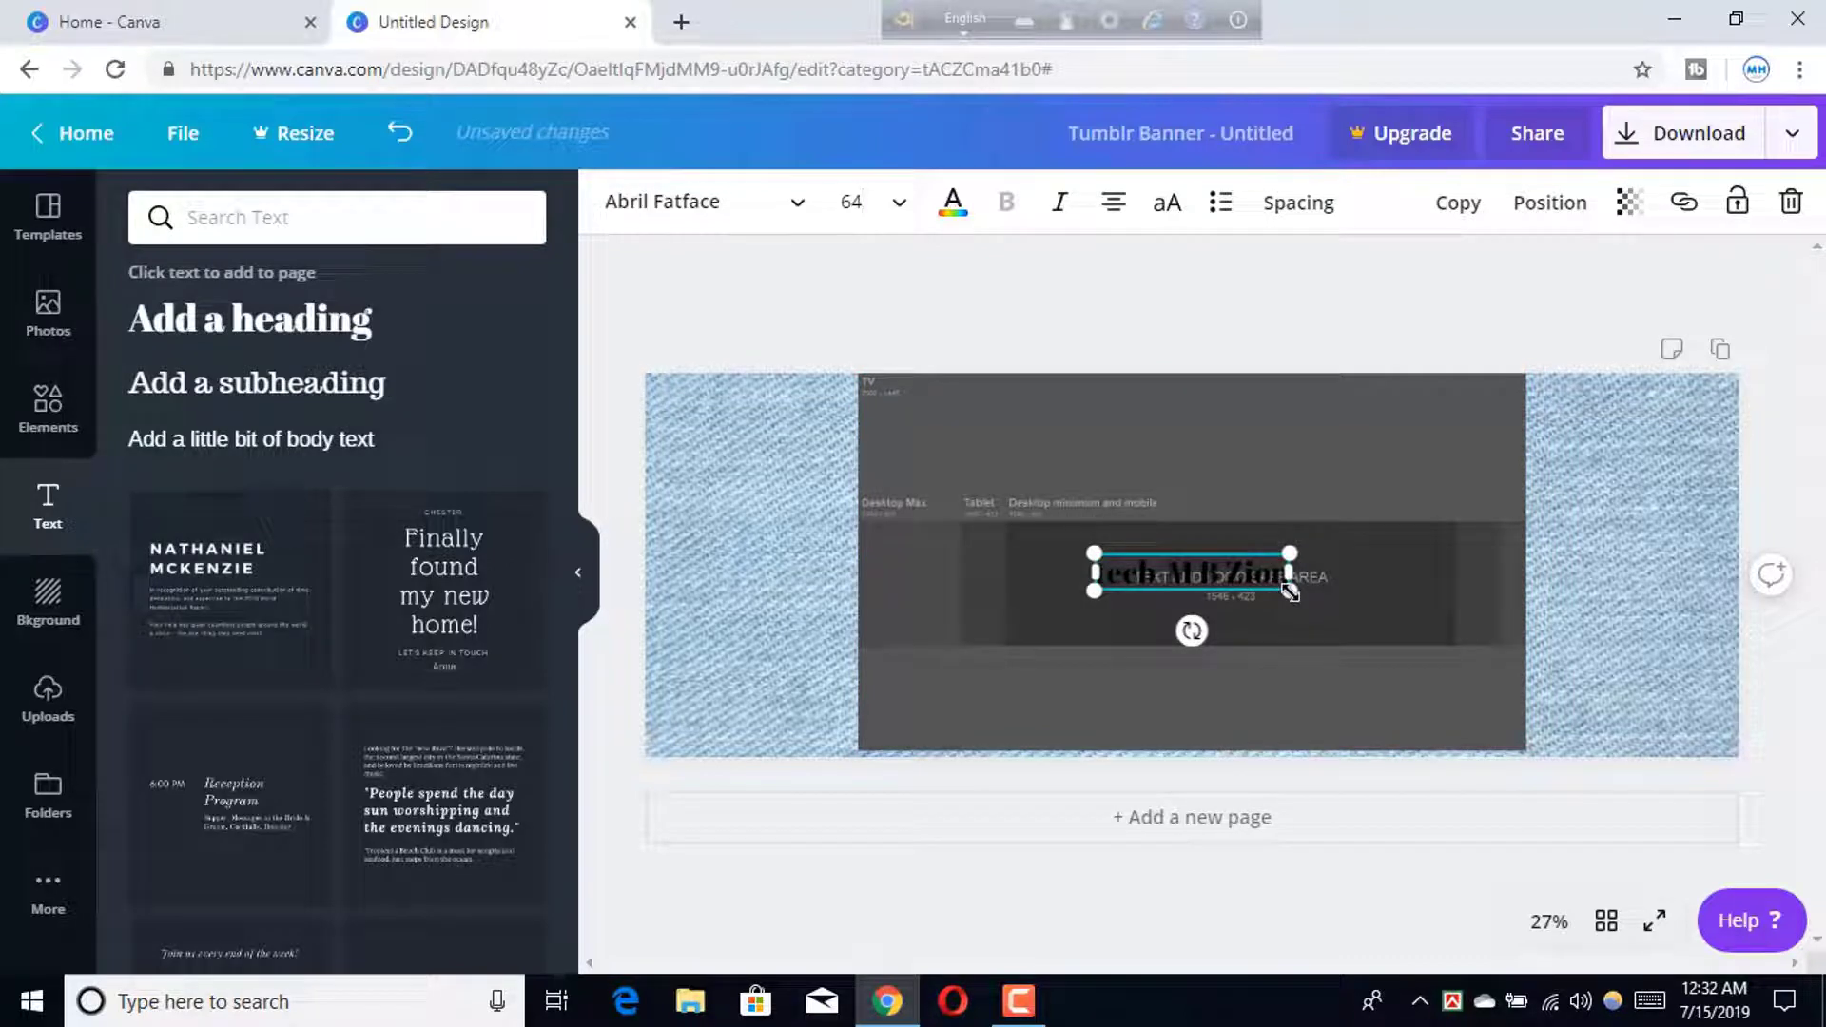
pyautogui.moveTo(1290, 591); pyautogui.dragTo(1348, 600)
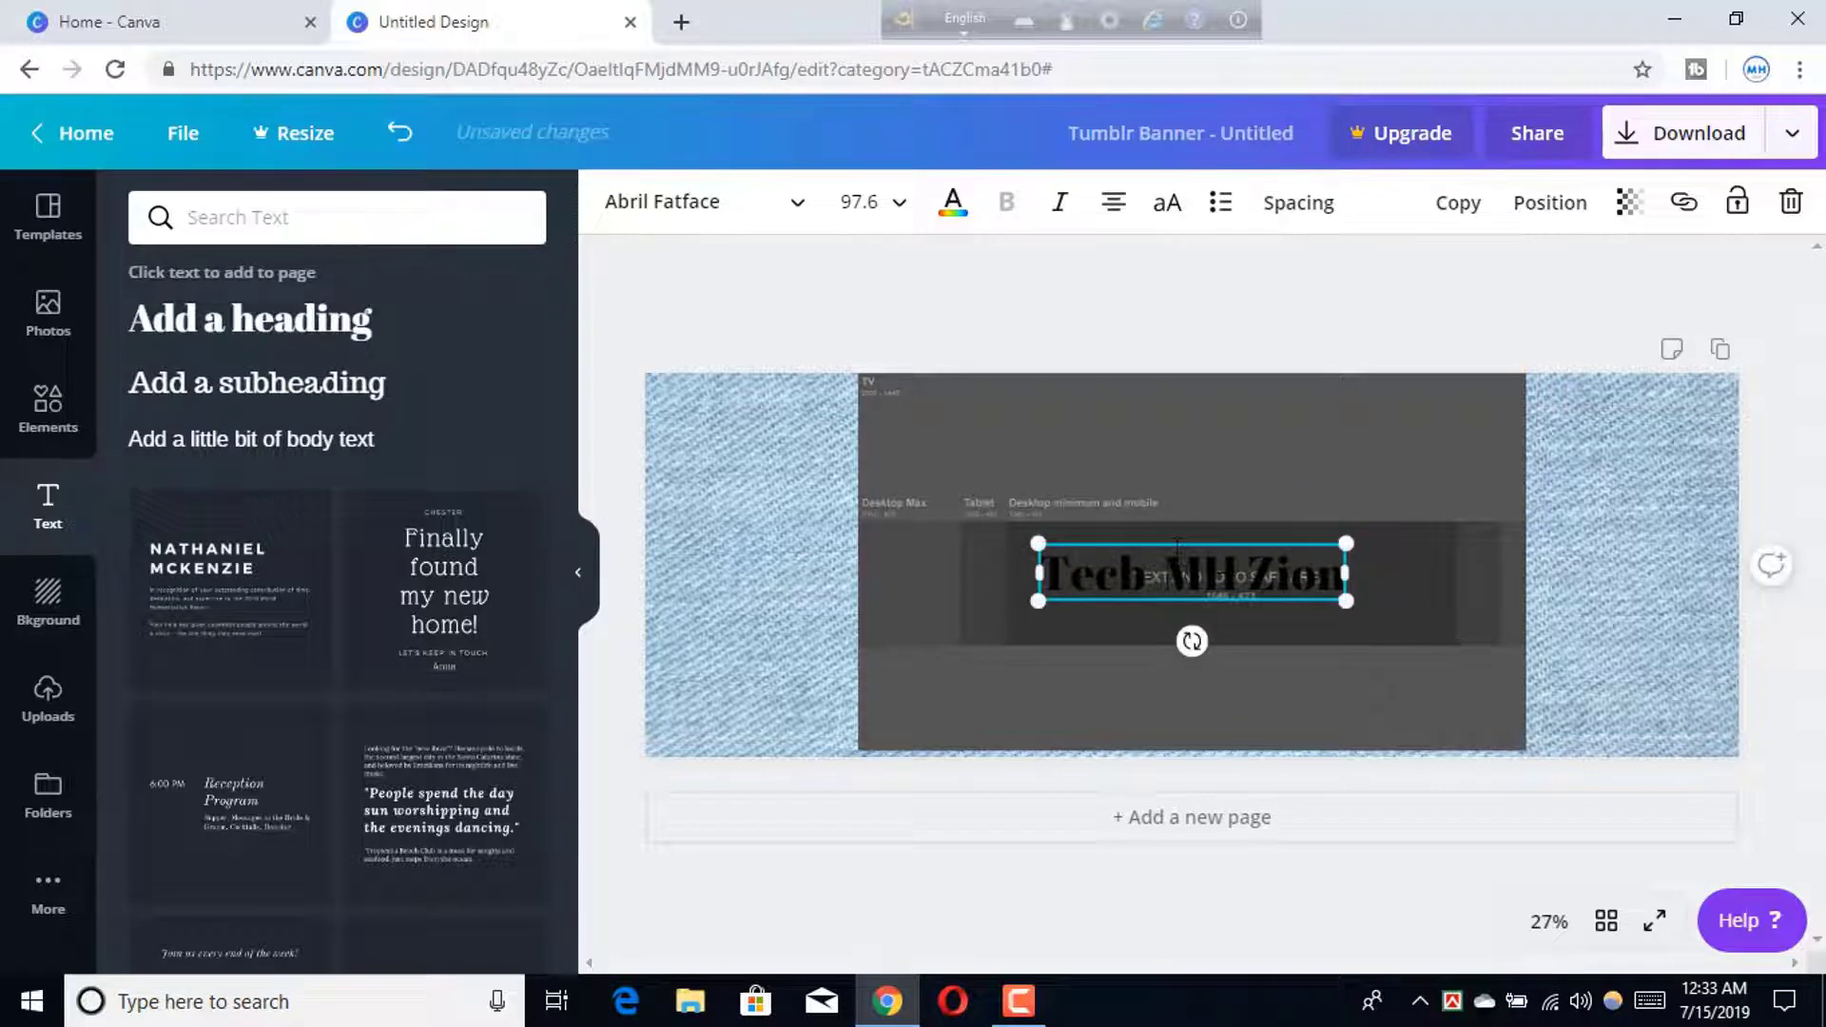
pyautogui.doubleClick(1190, 571)
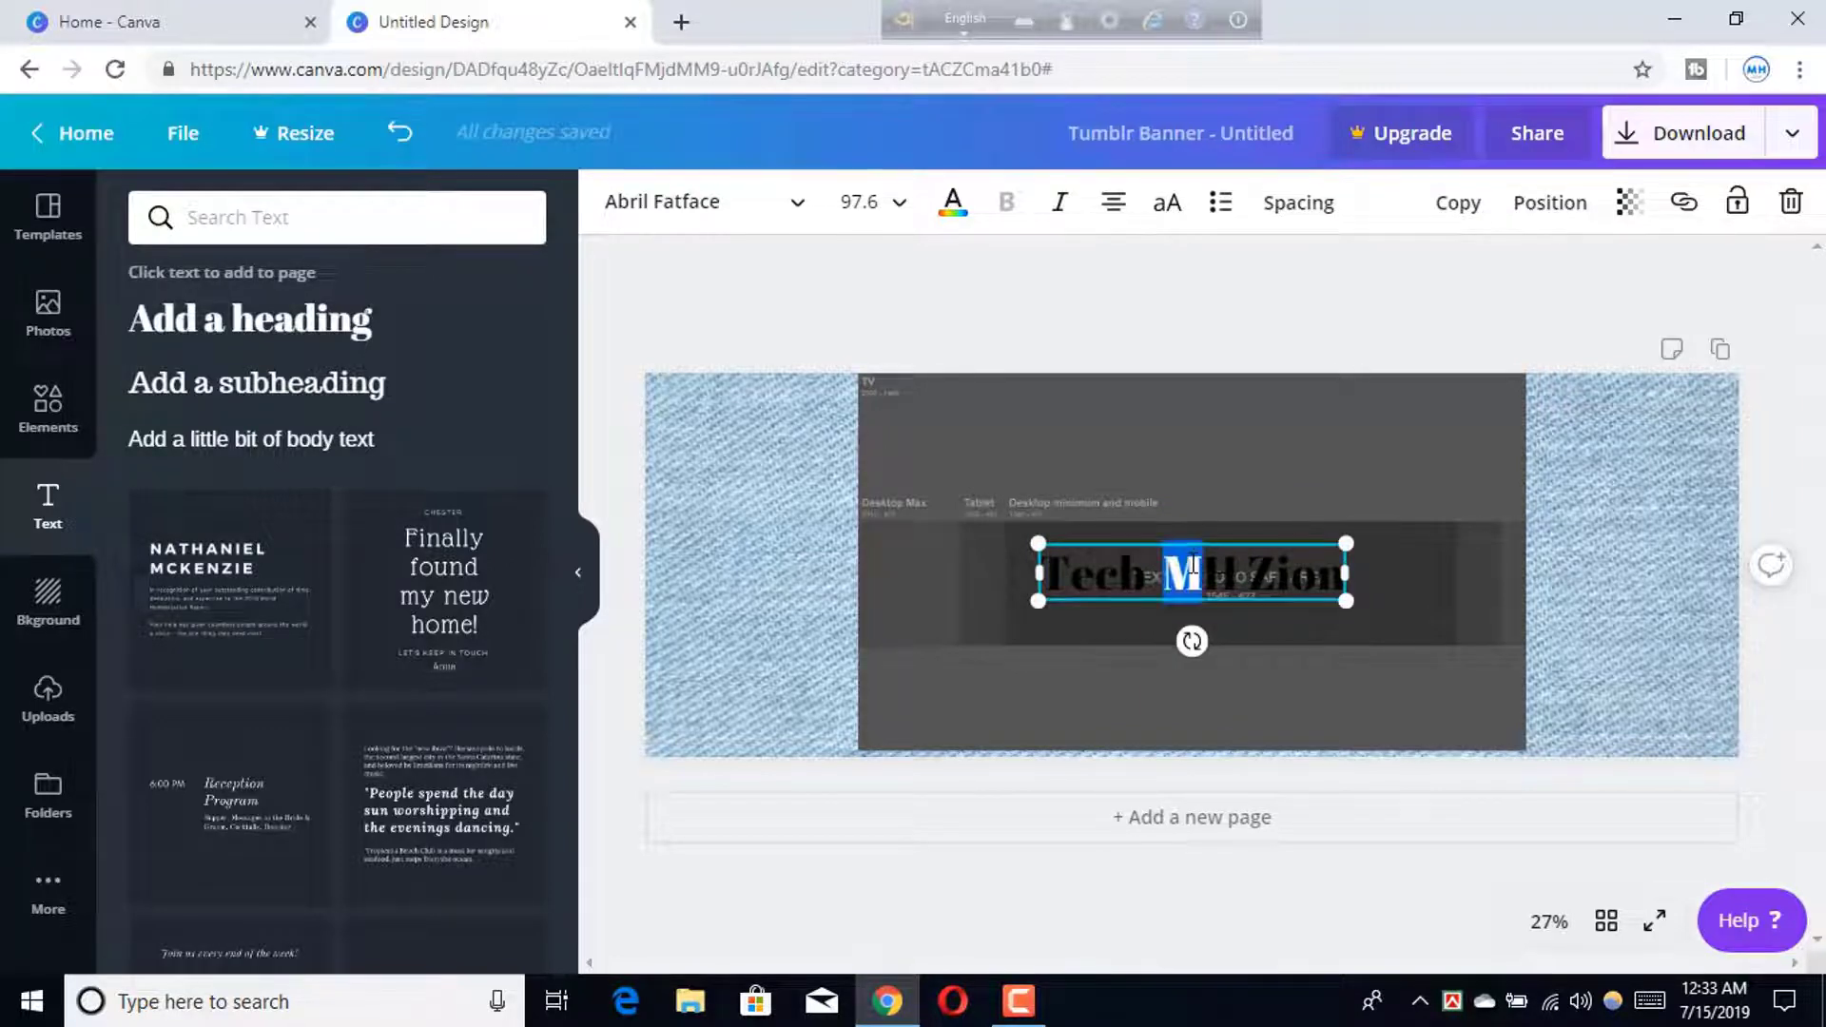
pyautogui.click(1191, 505)
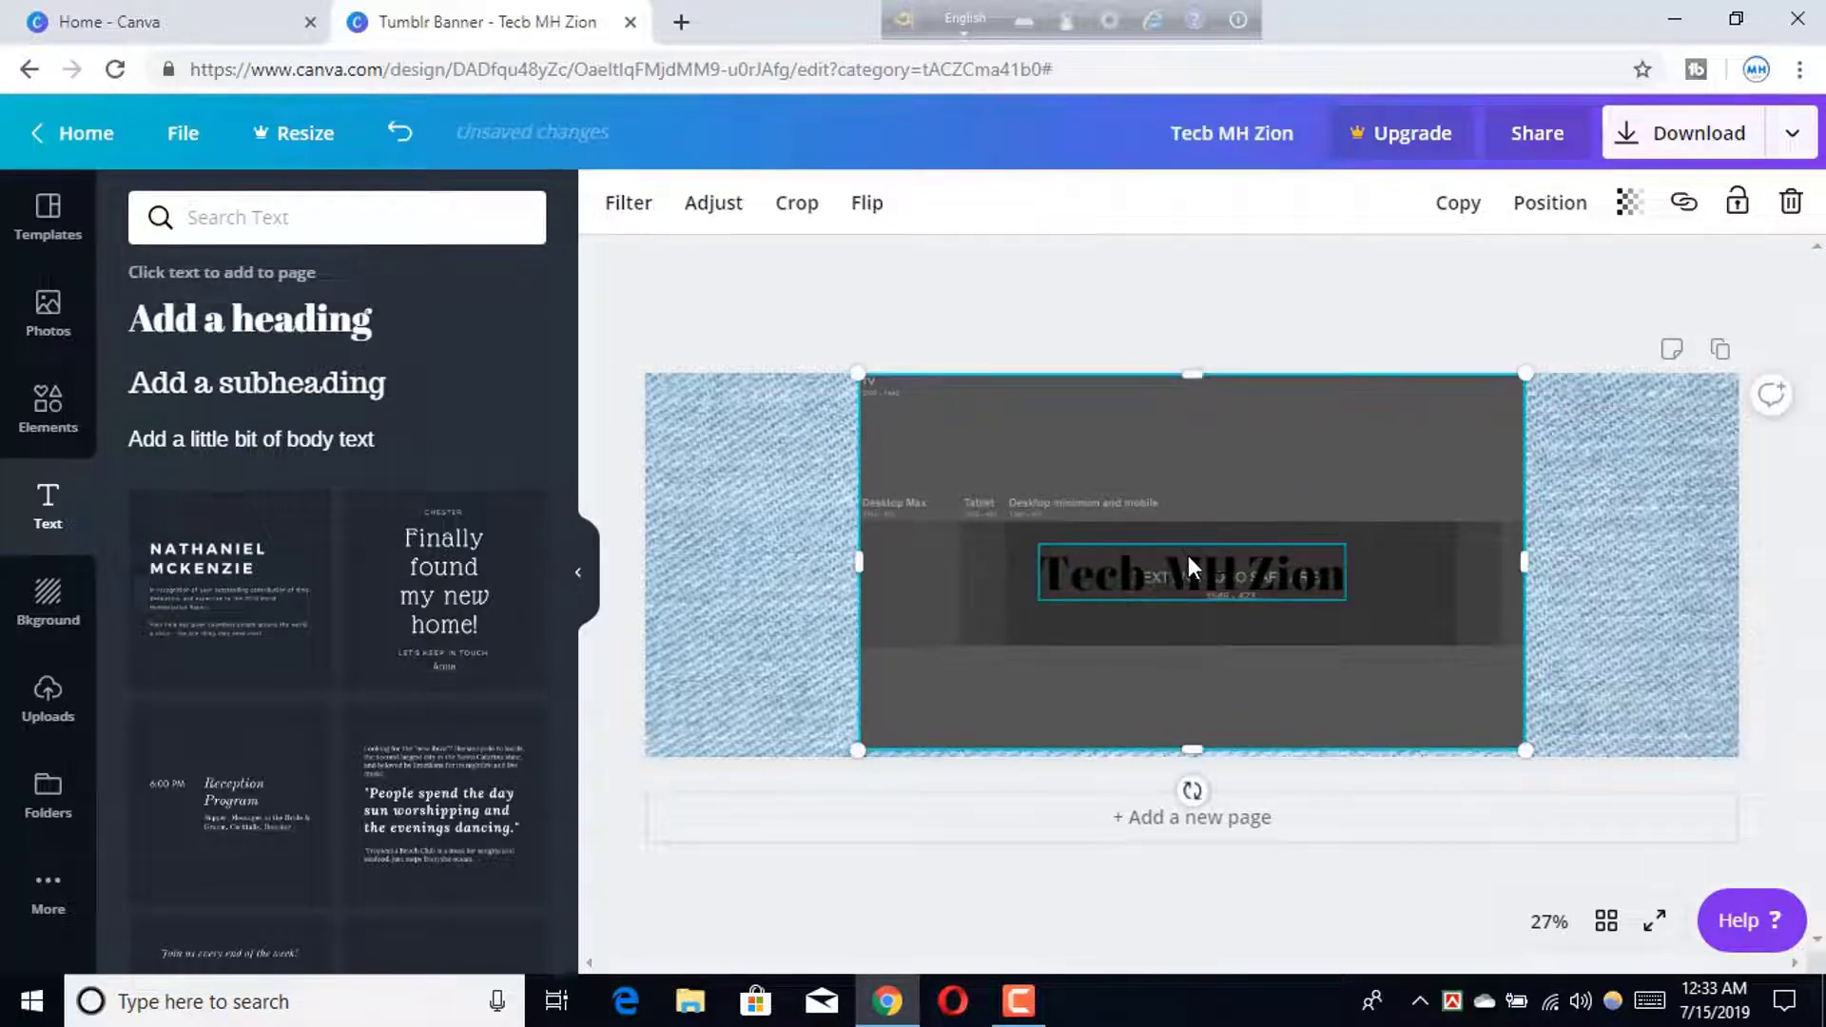
pyautogui.moveTo(1189, 566); pyautogui.dragTo(1189, 548)
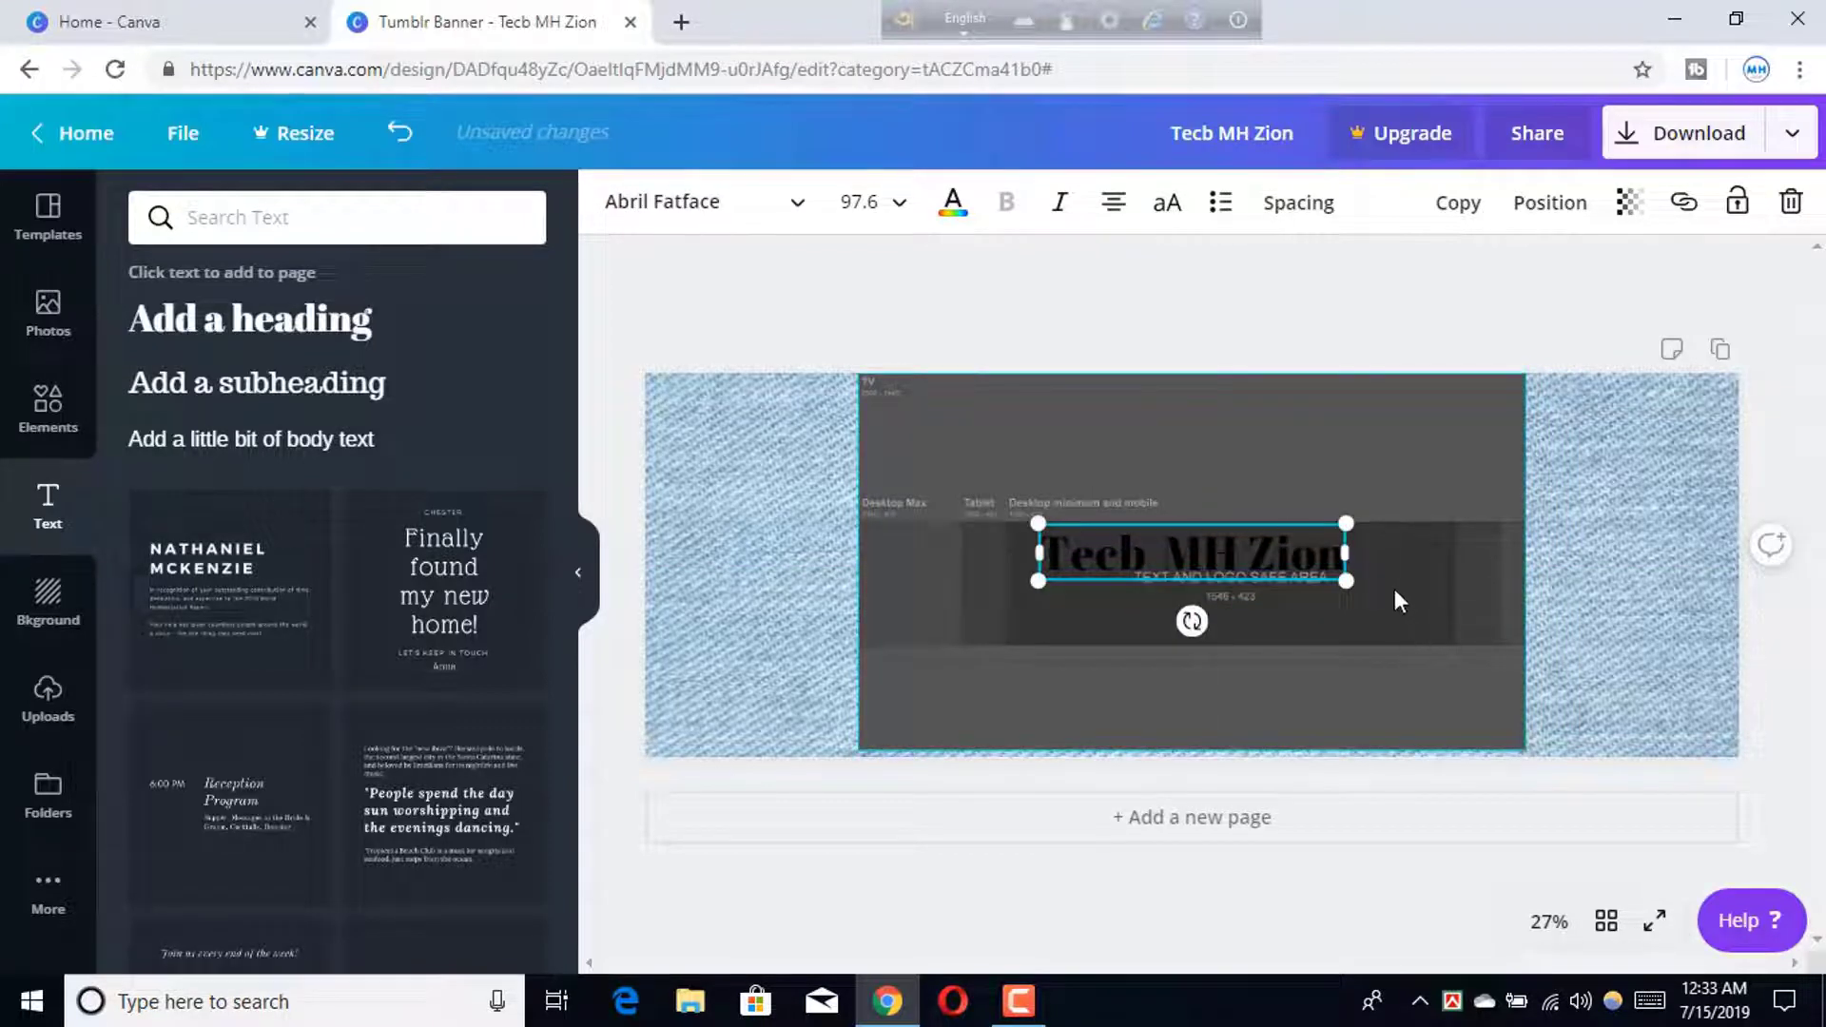
# Add a 'see something techy' subheading and shrink it beneath the heading
pyautogui.click(211, 380)
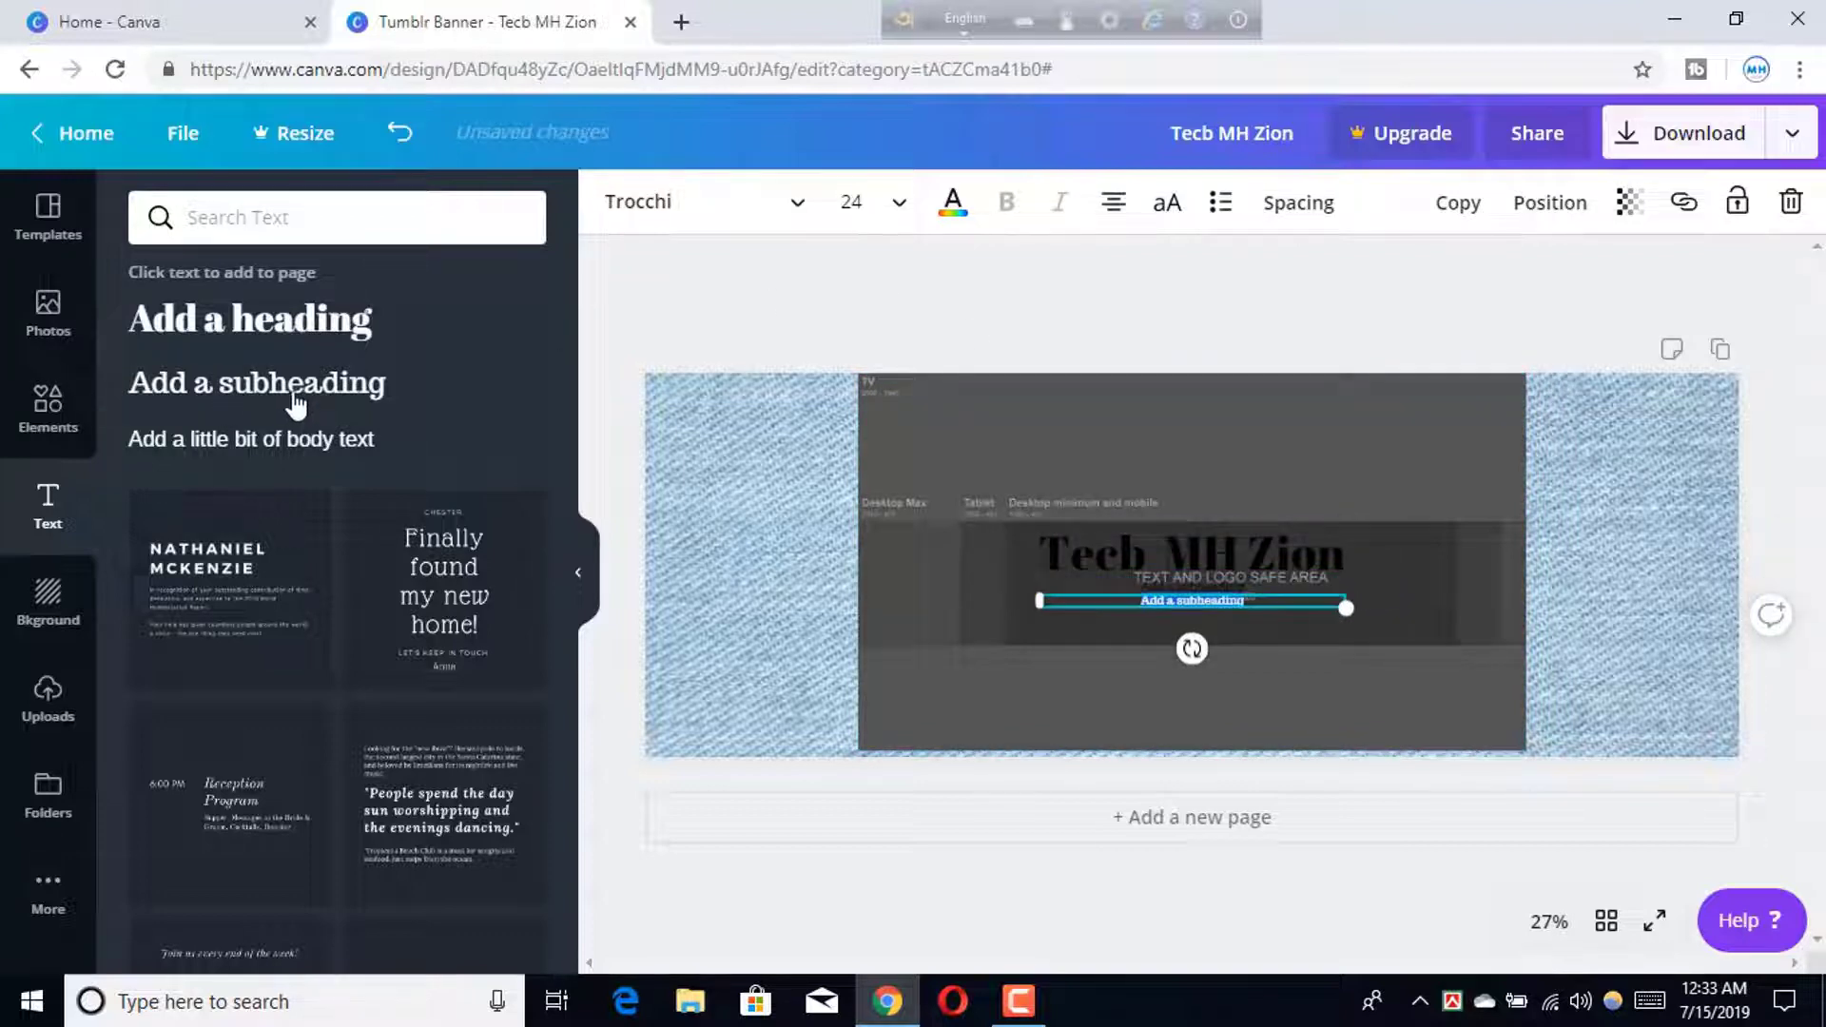
pyautogui.moveTo(1164, 596); pyautogui.dragTo(1164, 582)
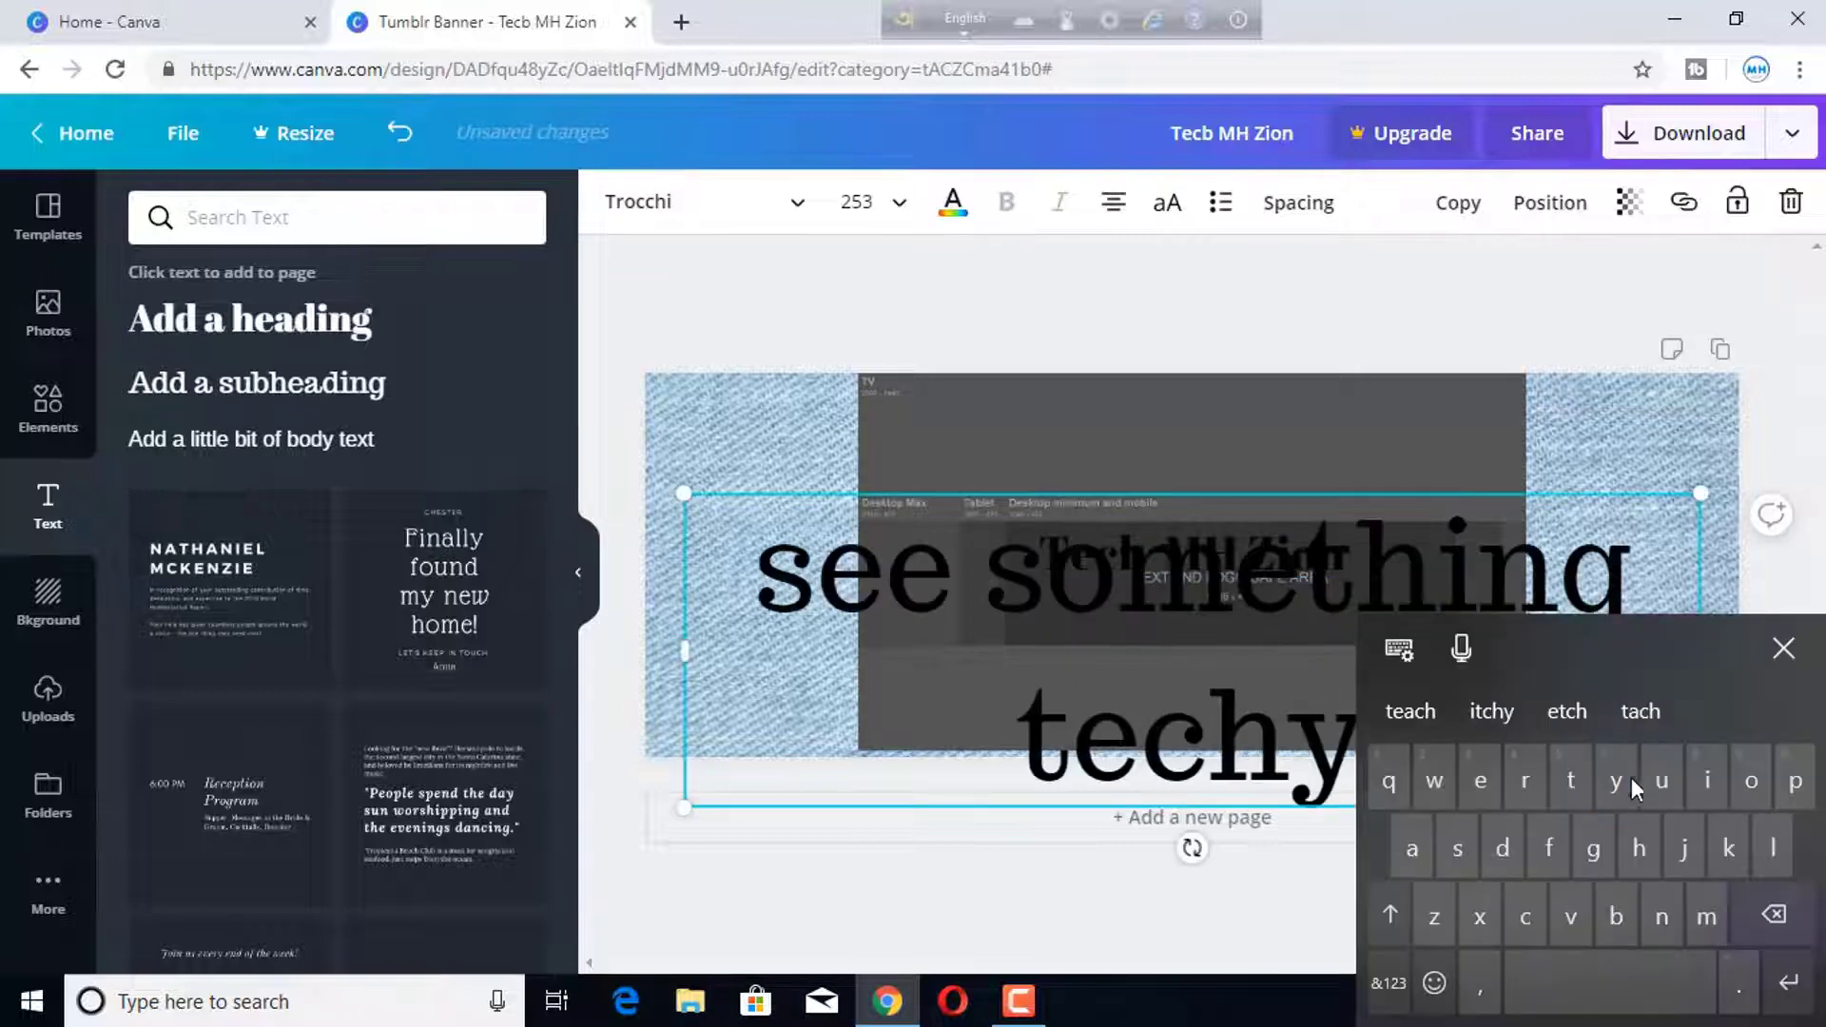
pyautogui.click(1807, 657)
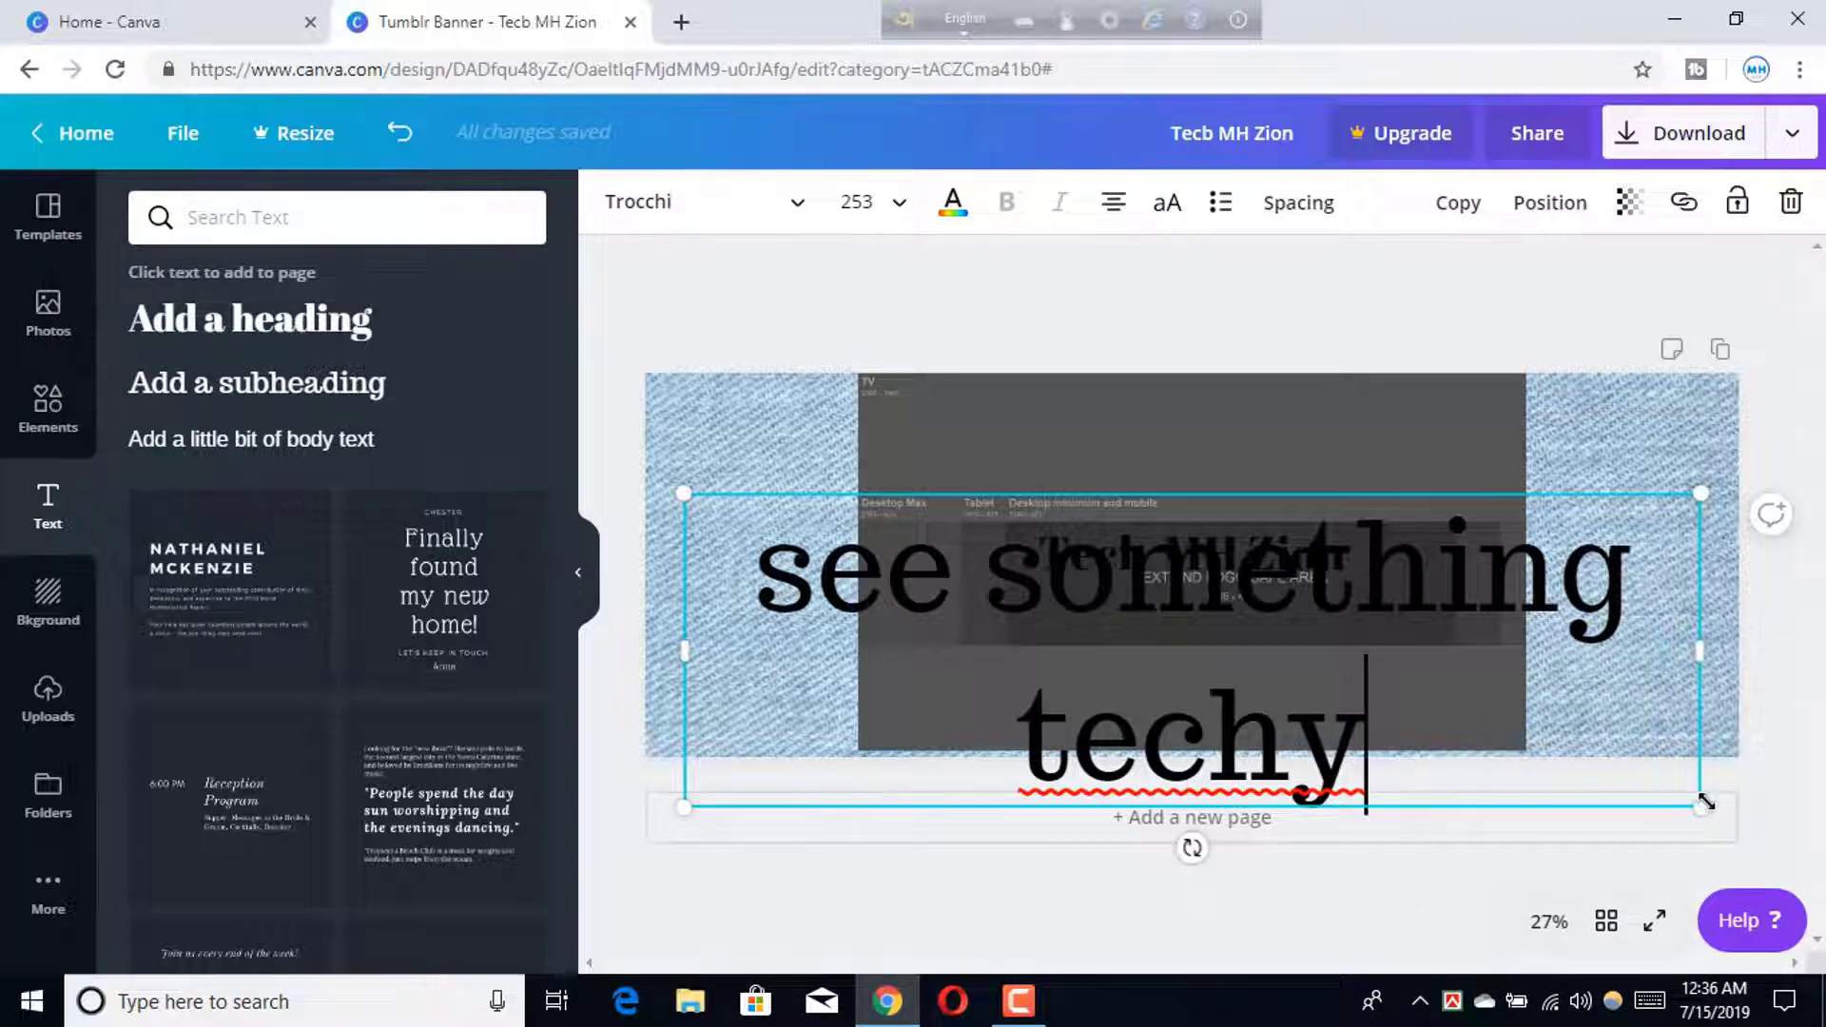
pyautogui.moveTo(1705, 801)
pyautogui.mouseDown()
pyautogui.moveTo(1465, 643)
pyautogui.moveTo(1280, 620)
pyautogui.moveTo(1228, 586)
pyautogui.moveTo(1251, 581)
pyautogui.mouseUp()
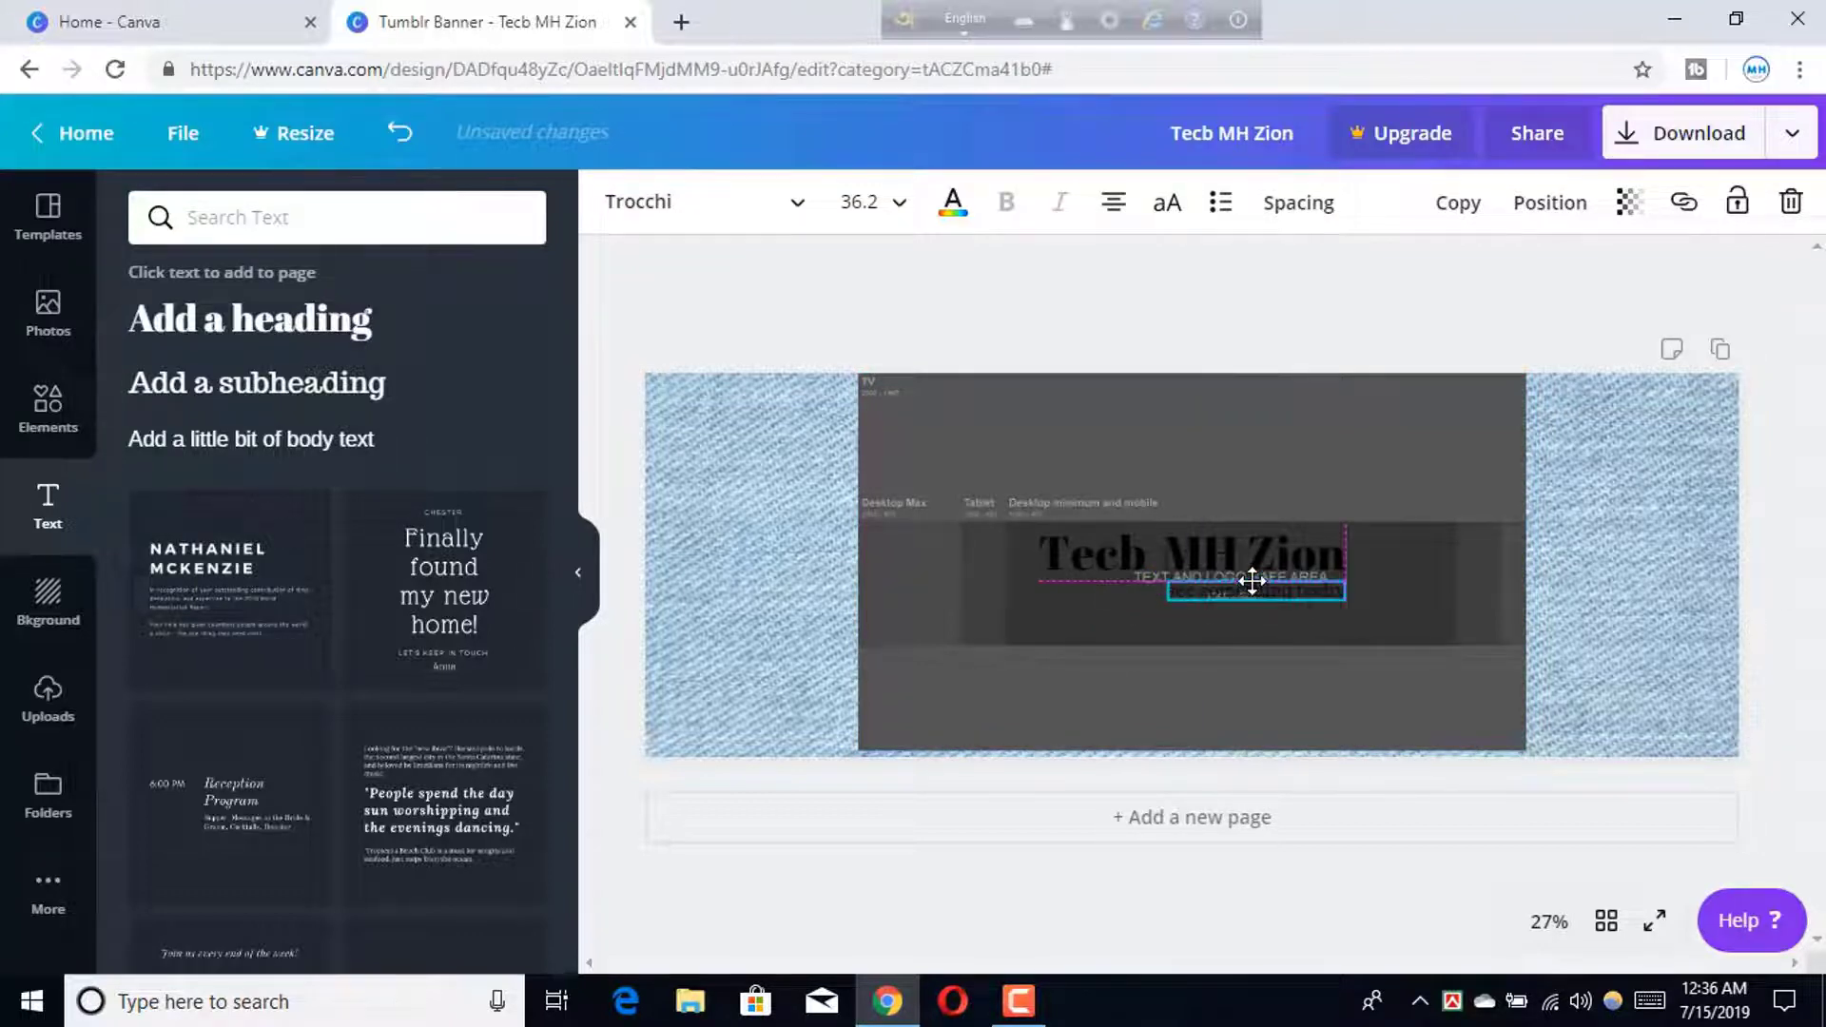
# Open the heading's text colour choices, then close the colour picker unchanged
pyautogui.click(1272, 533)
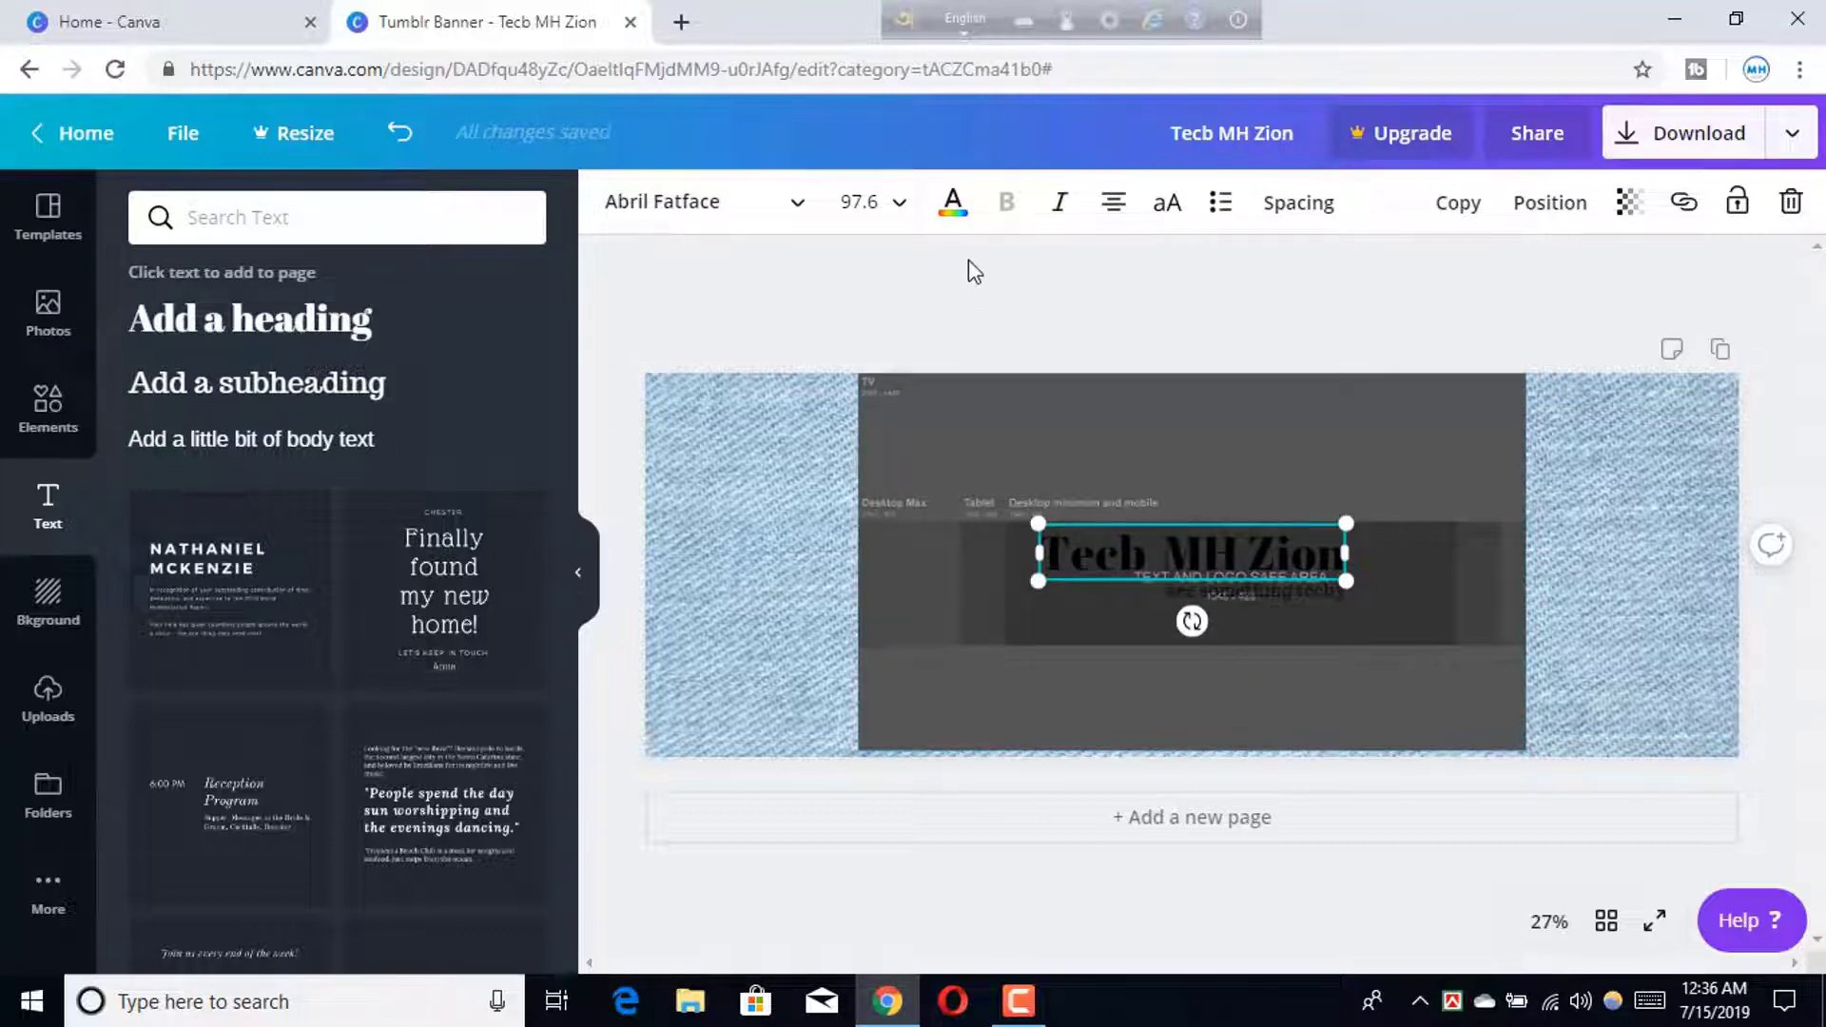
pyautogui.click(953, 204)
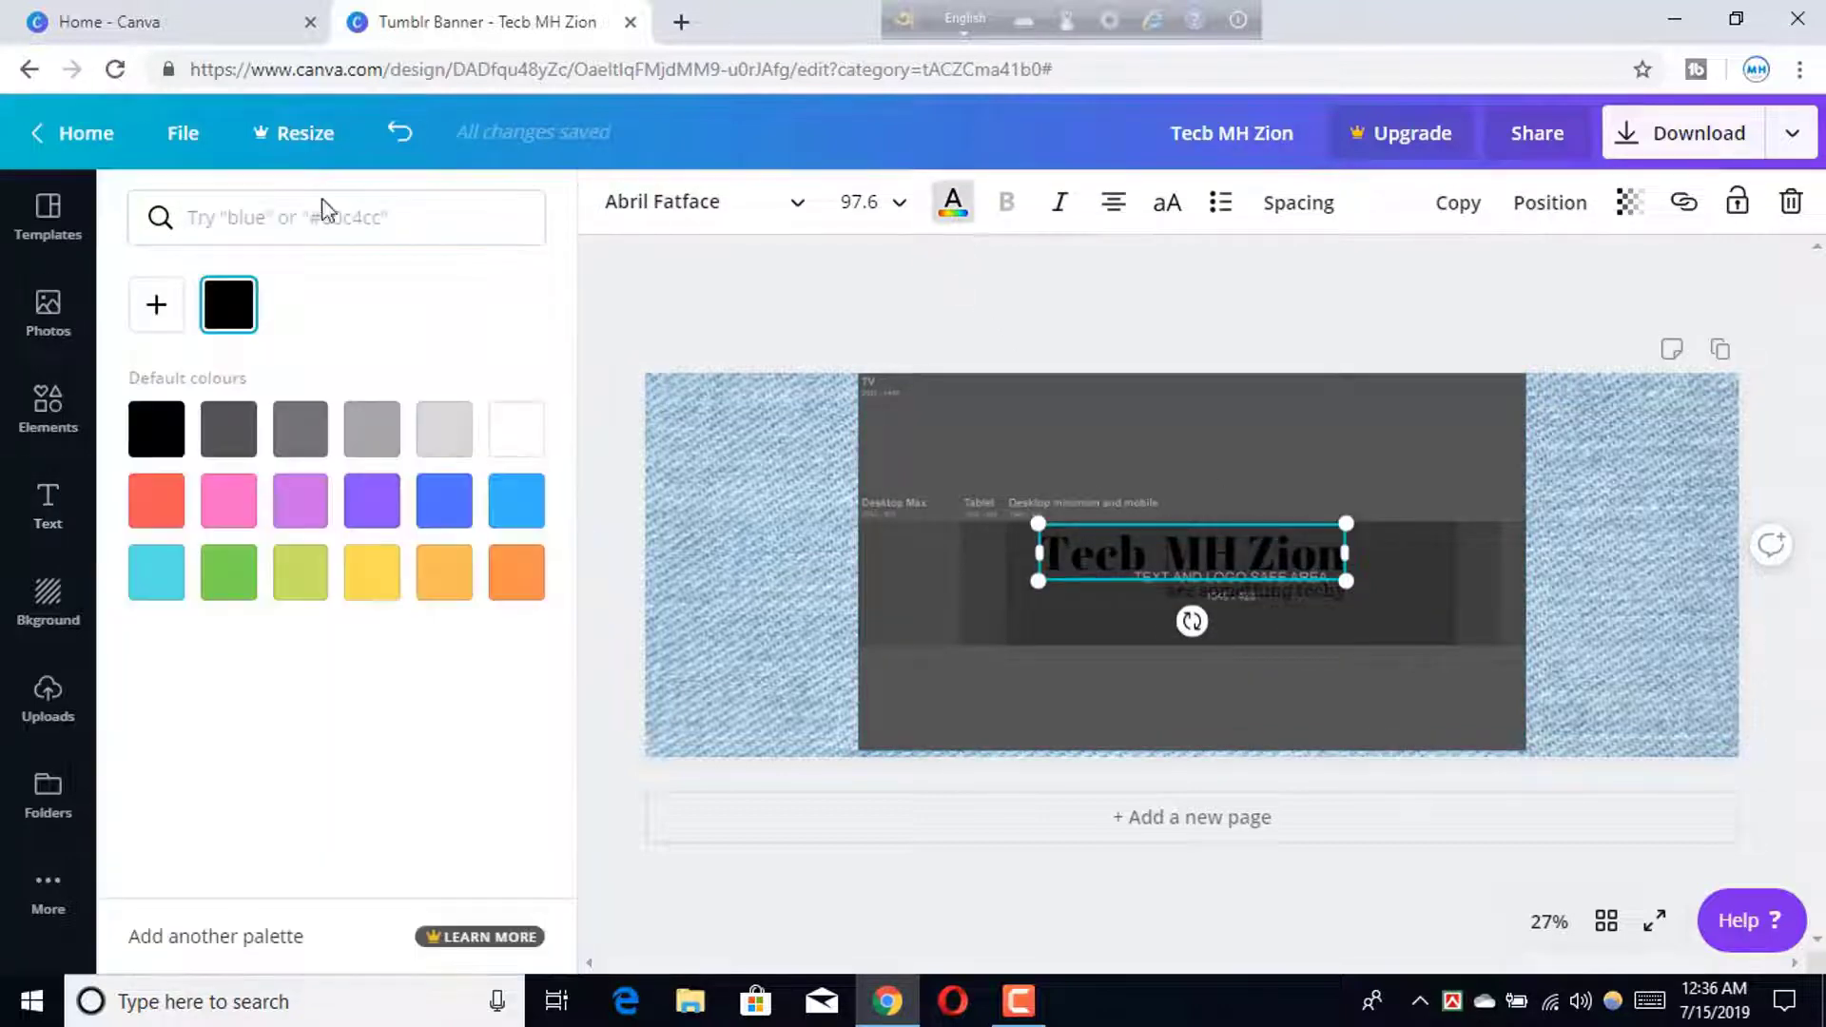
pyautogui.click(150, 323)
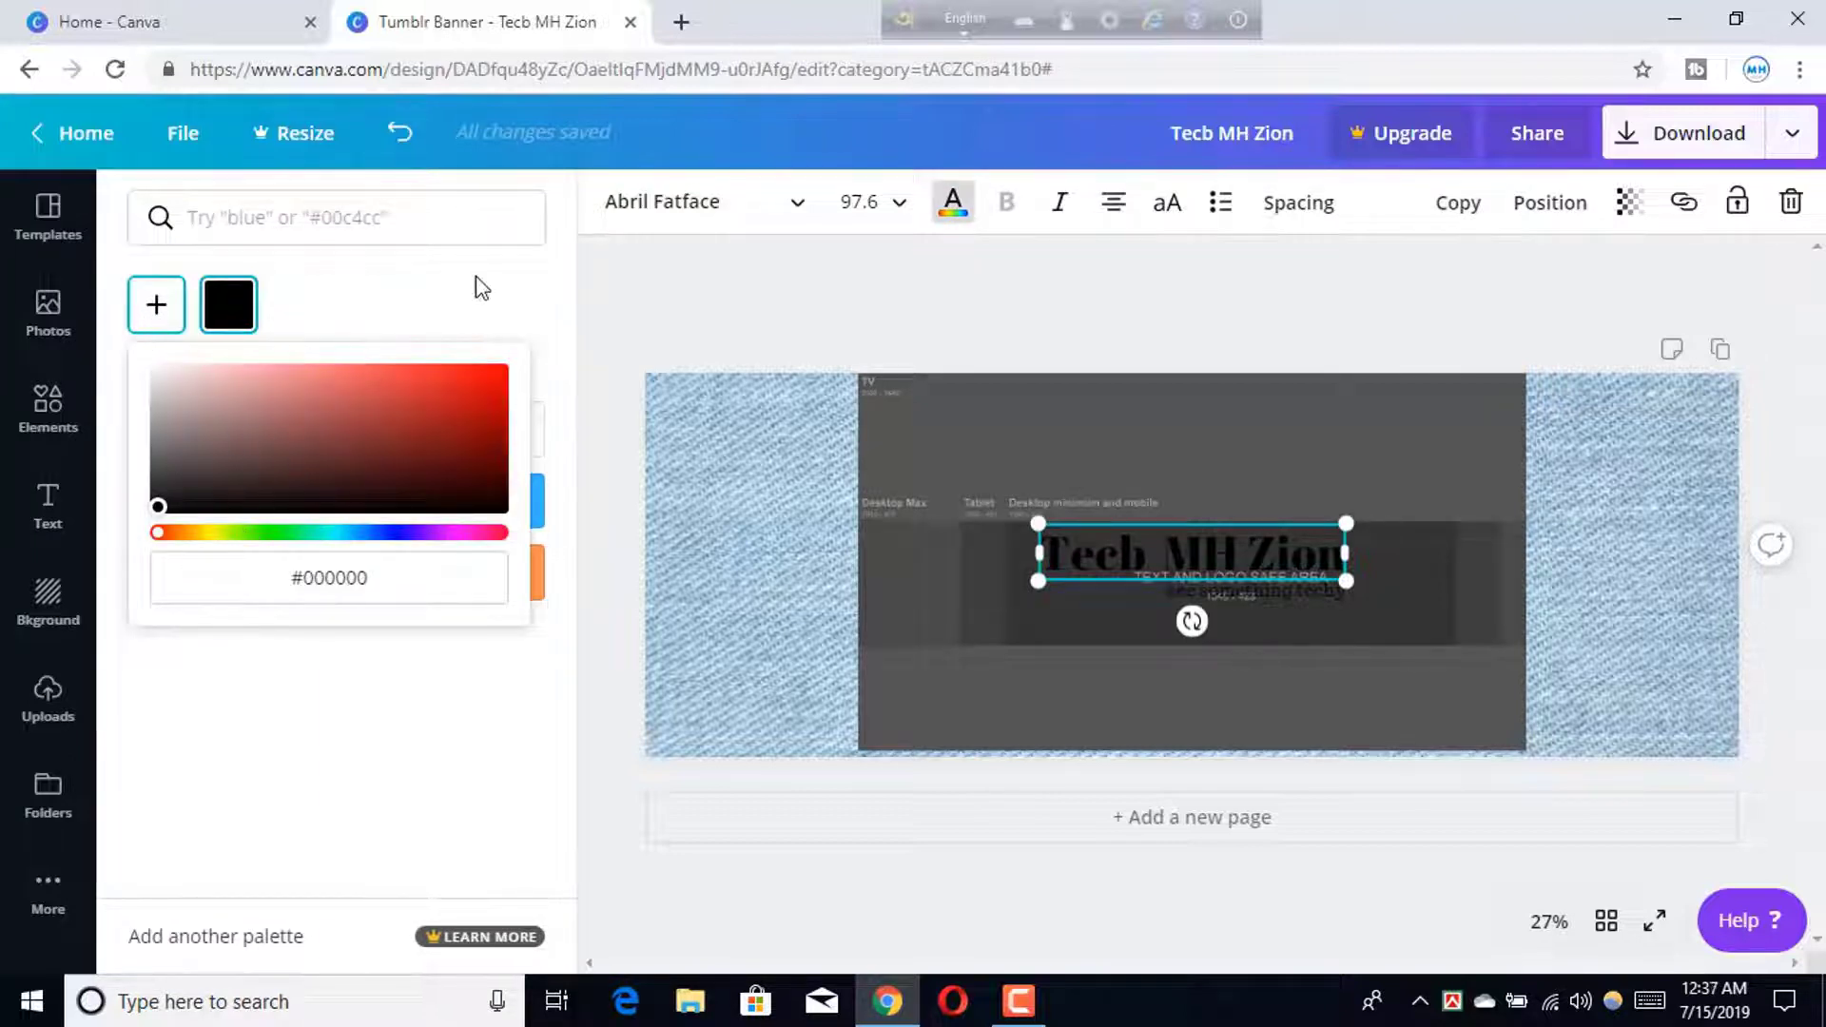
pyautogui.click(881, 277)
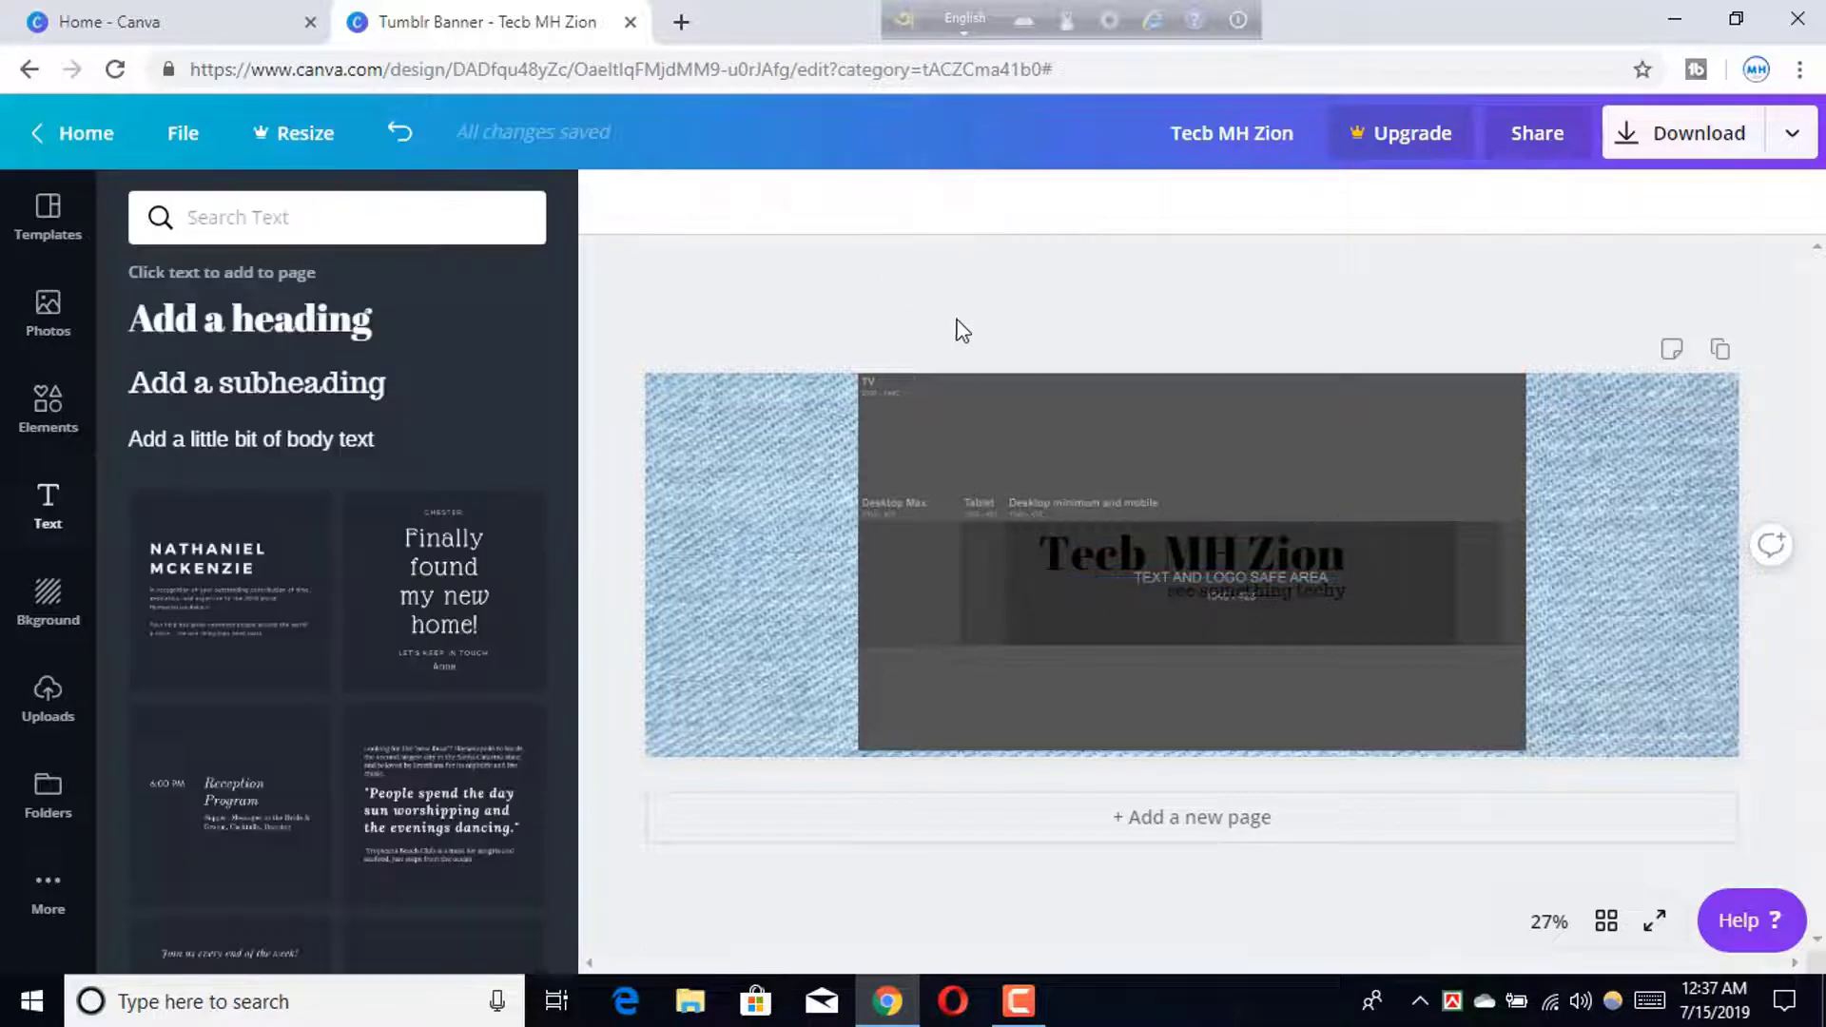
# Add a body text box and replace its placeholder text with 'see something new'
pyautogui.click(1326, 598)
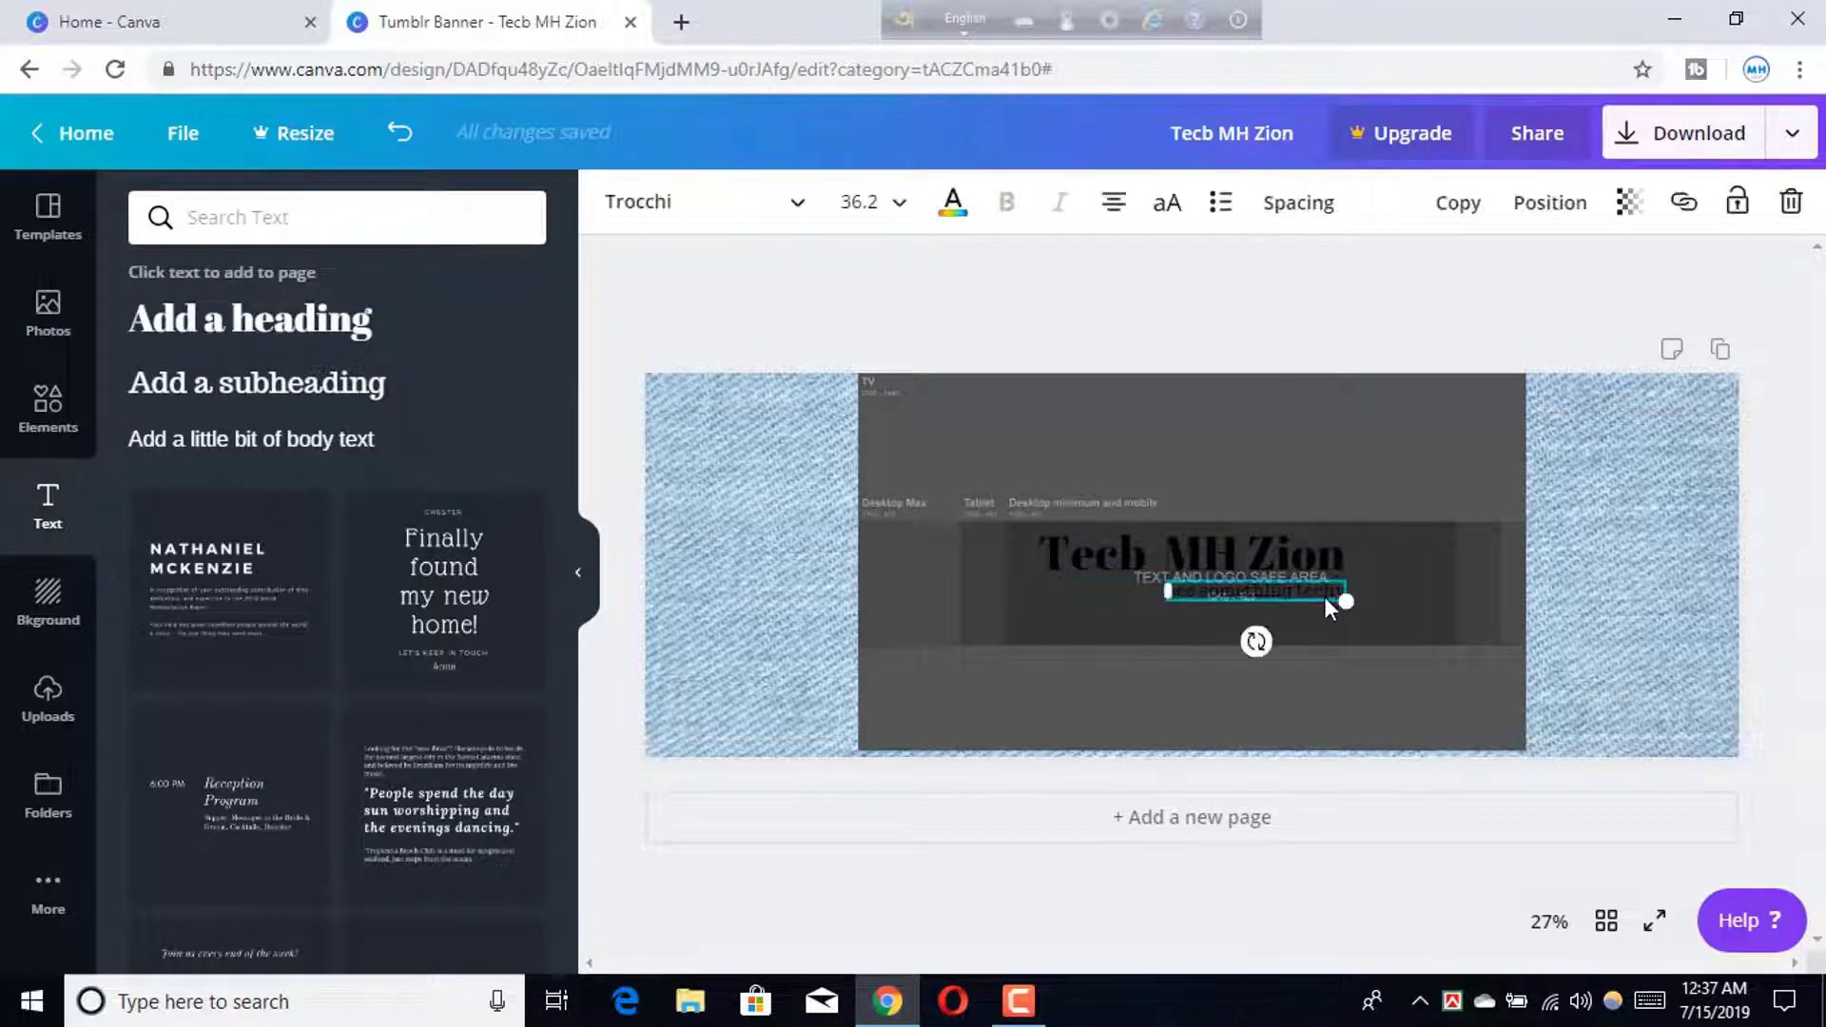
pyautogui.click(1202, 624)
pyautogui.click(458, 434)
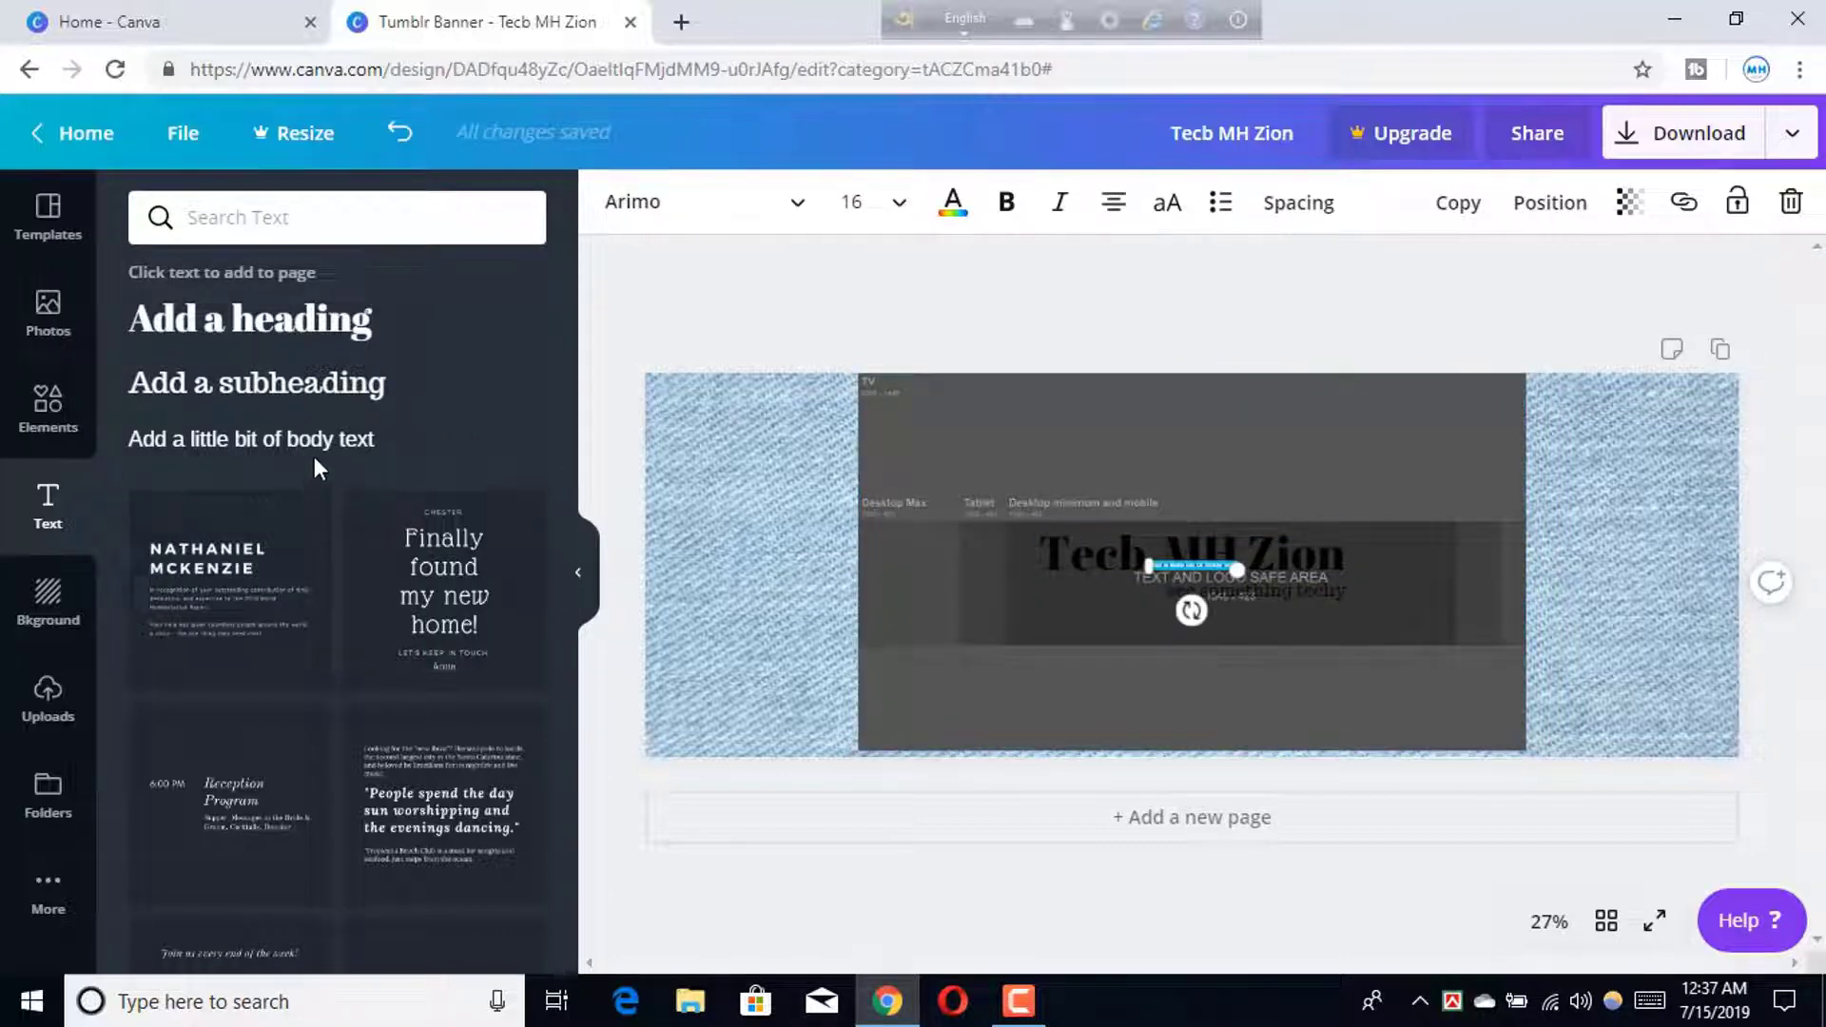
pyautogui.write('T')
pyautogui.moveTo(1238, 574); pyautogui.dragTo(1477, 674)
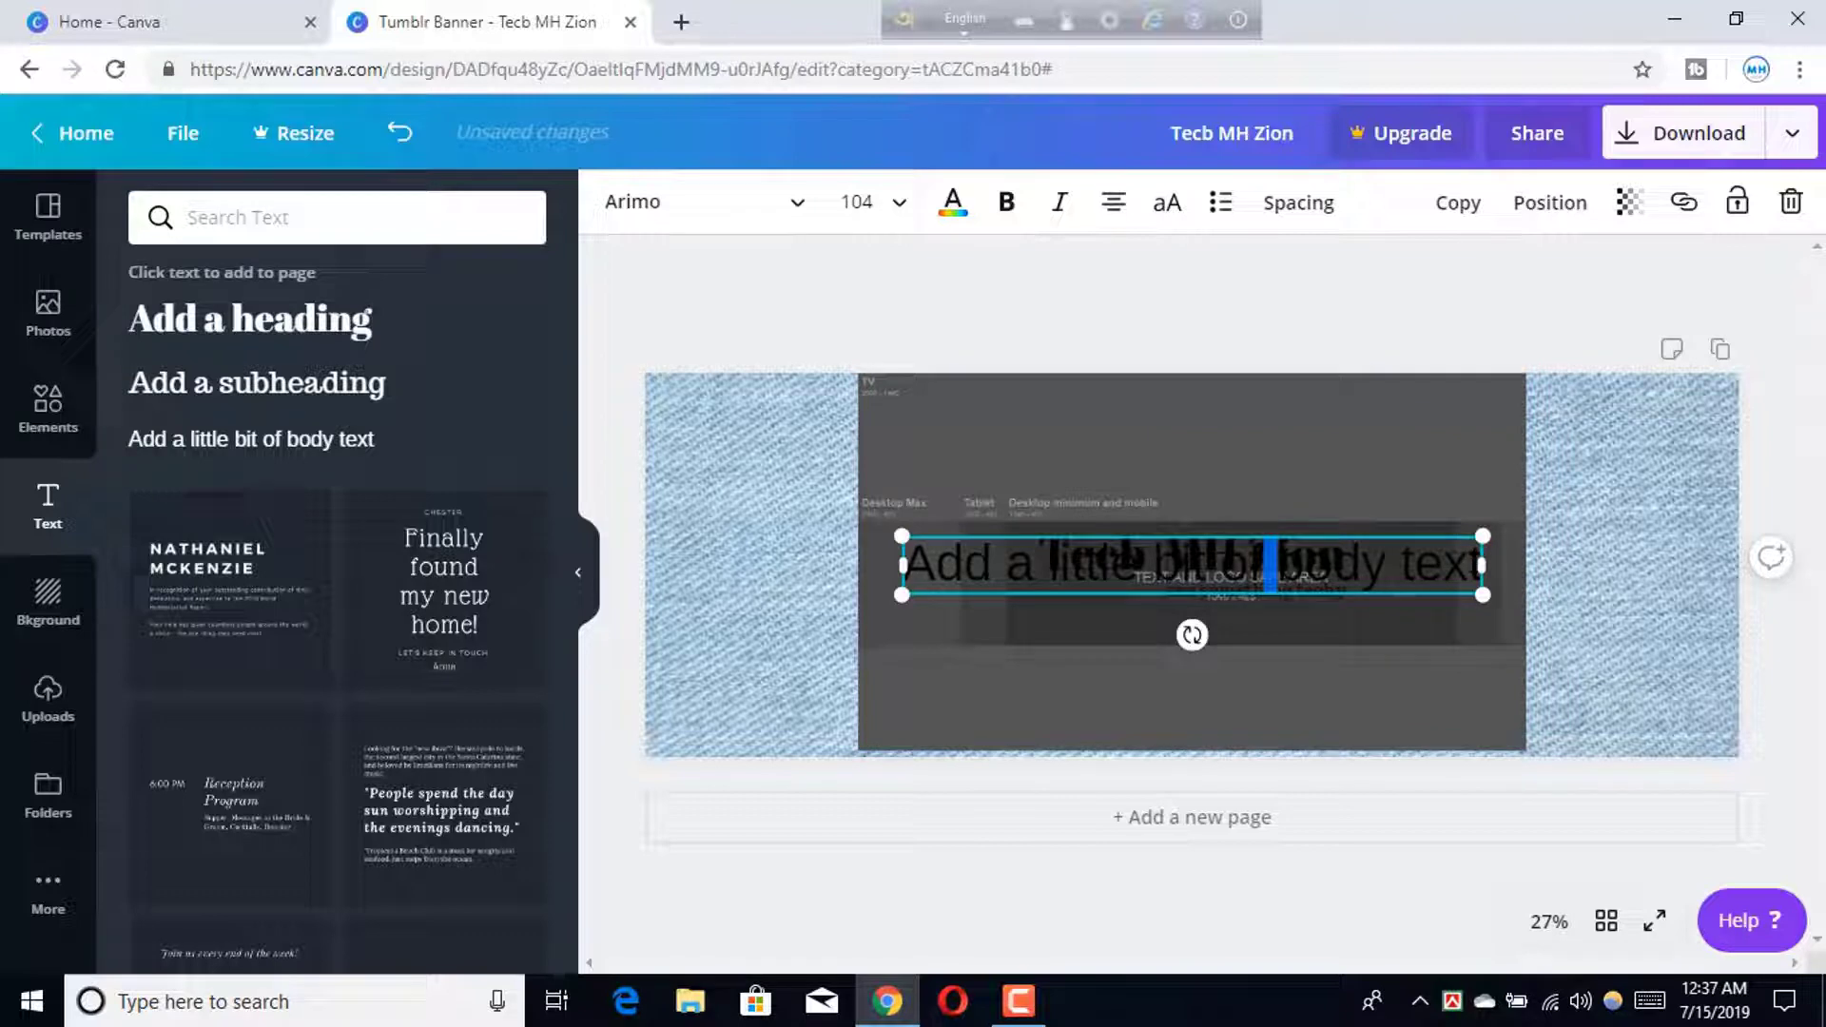
pyautogui.press('End')
pyautogui.moveTo(1481, 565); pyautogui.dragTo(1473, 565)
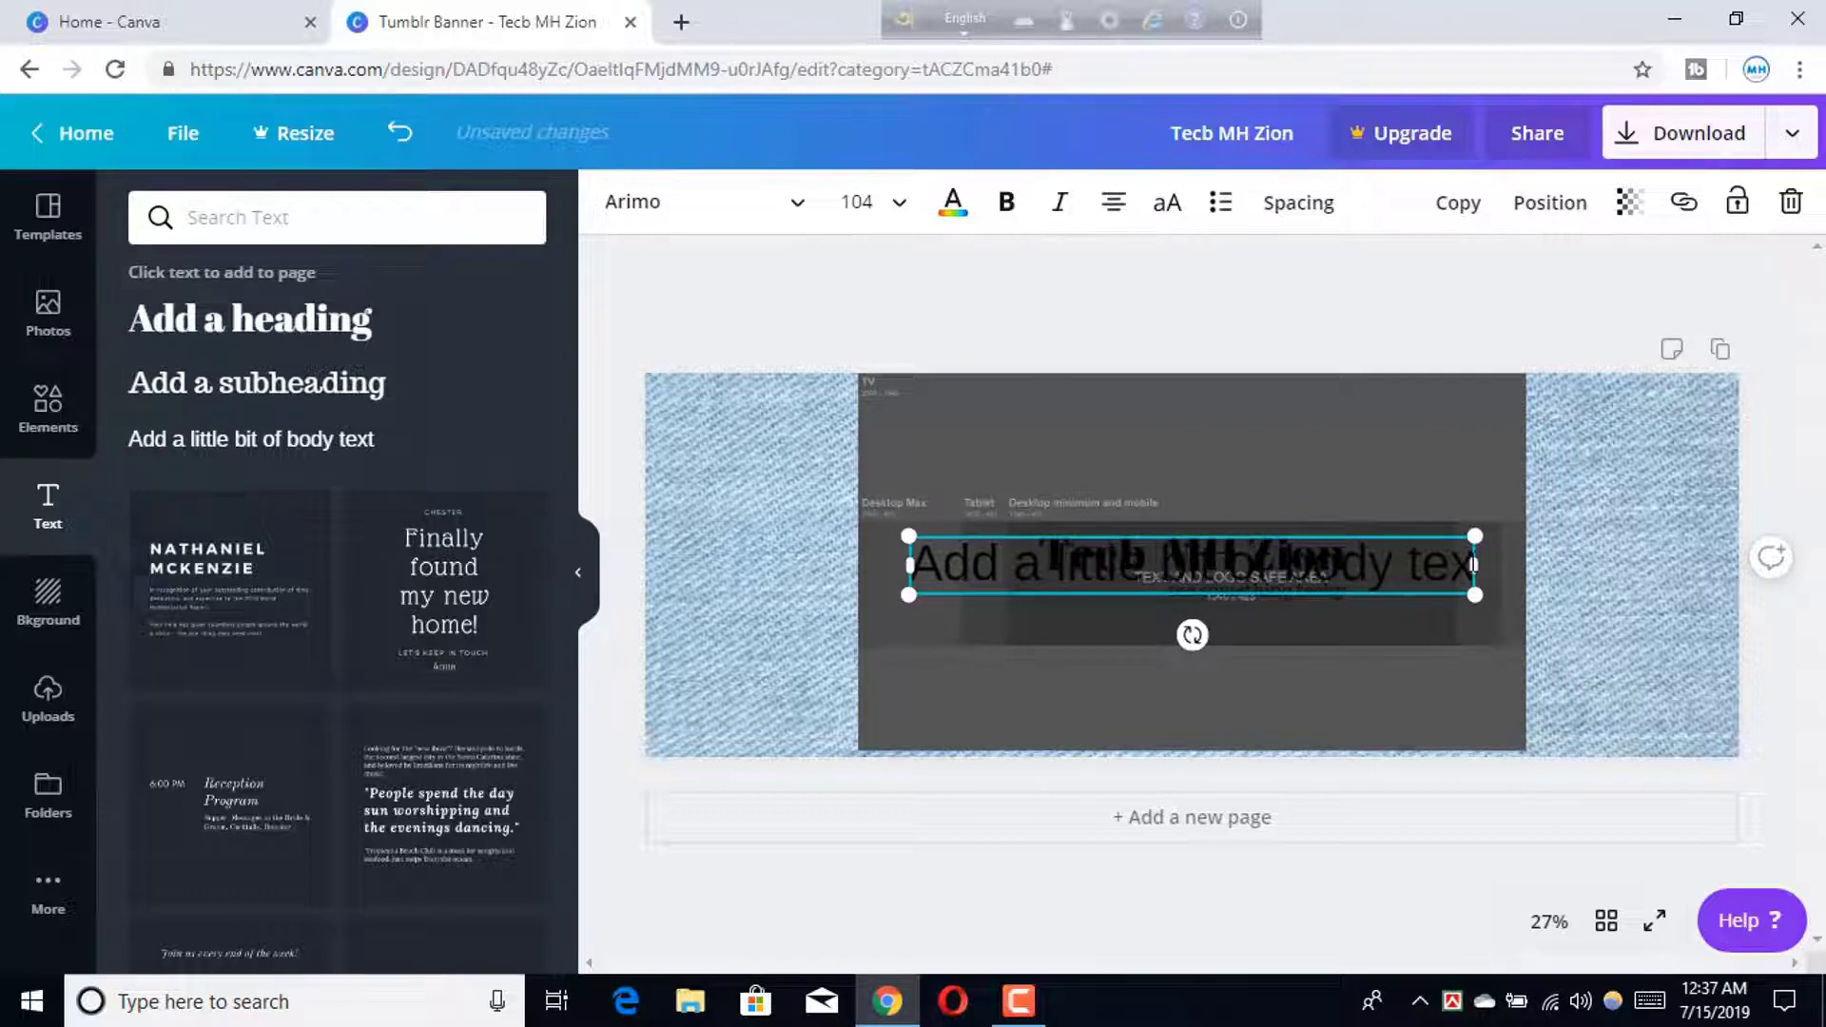
pyautogui.hotkey('ctrl', 'a')
pyautogui.press('BackSpace')
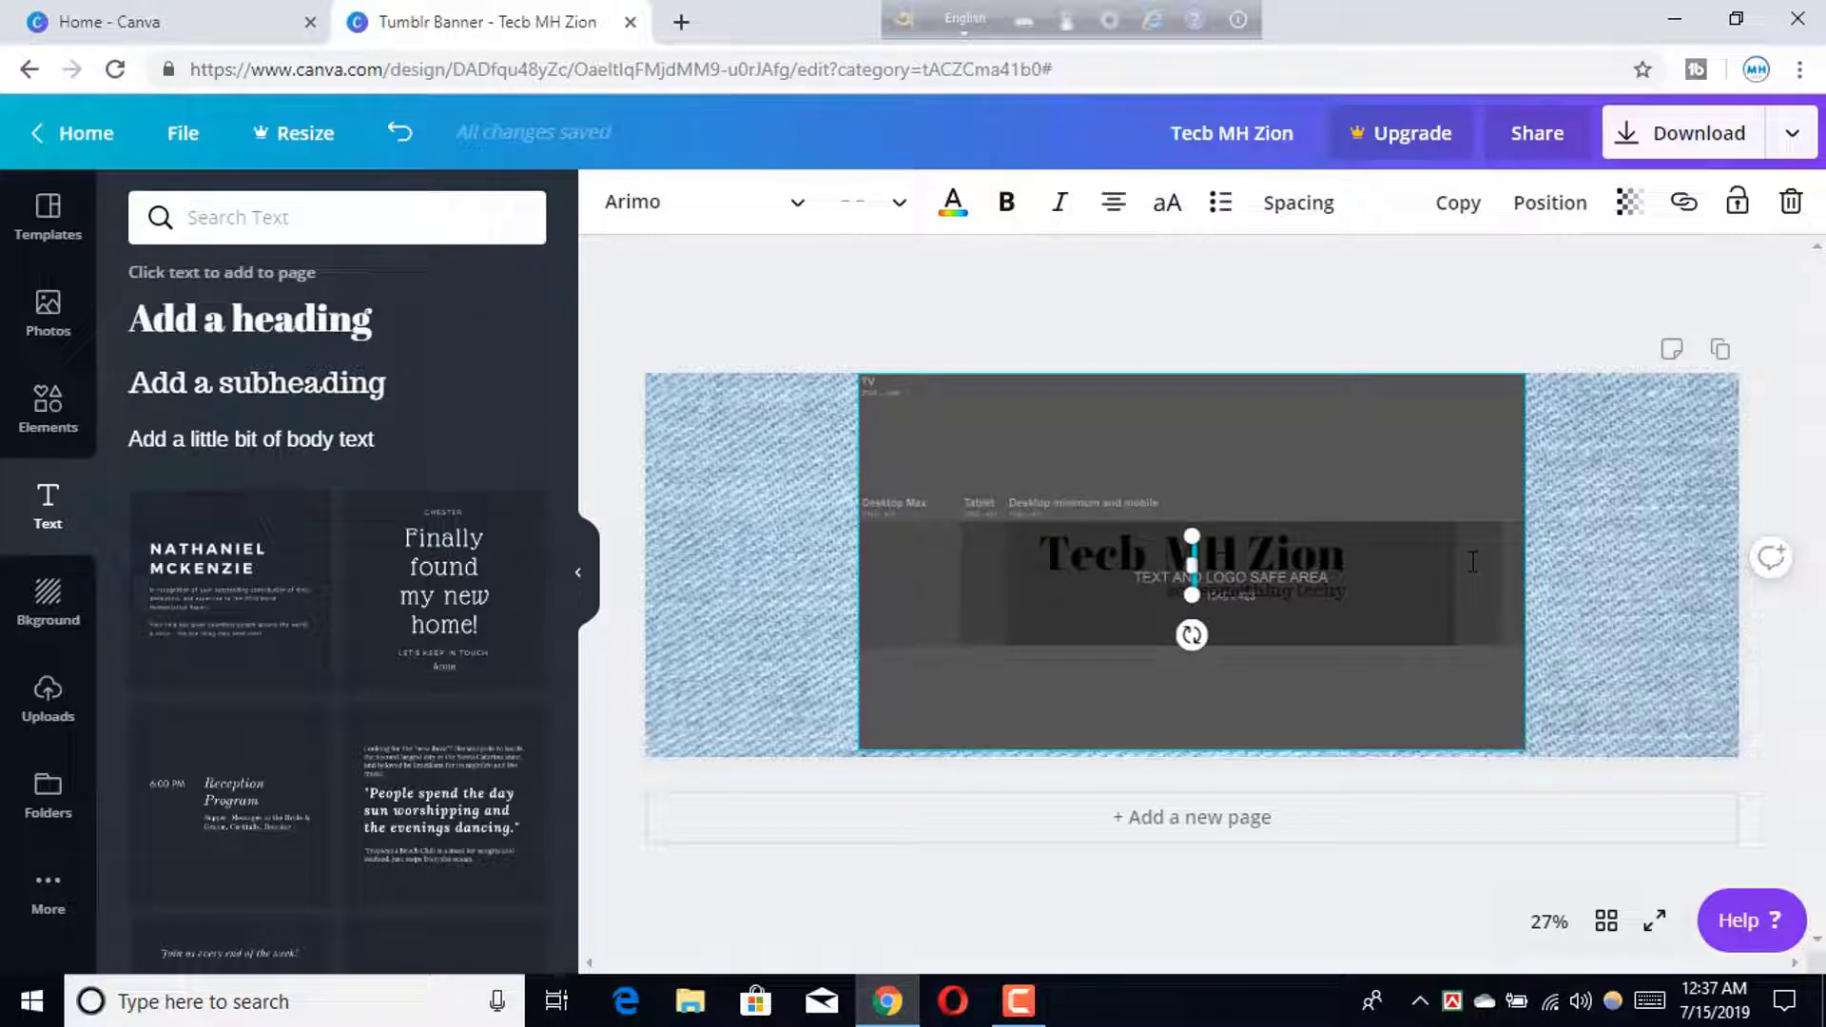
# Shrink 'see something new' and place it just below the first tagline
pyautogui.click(1309, 648)
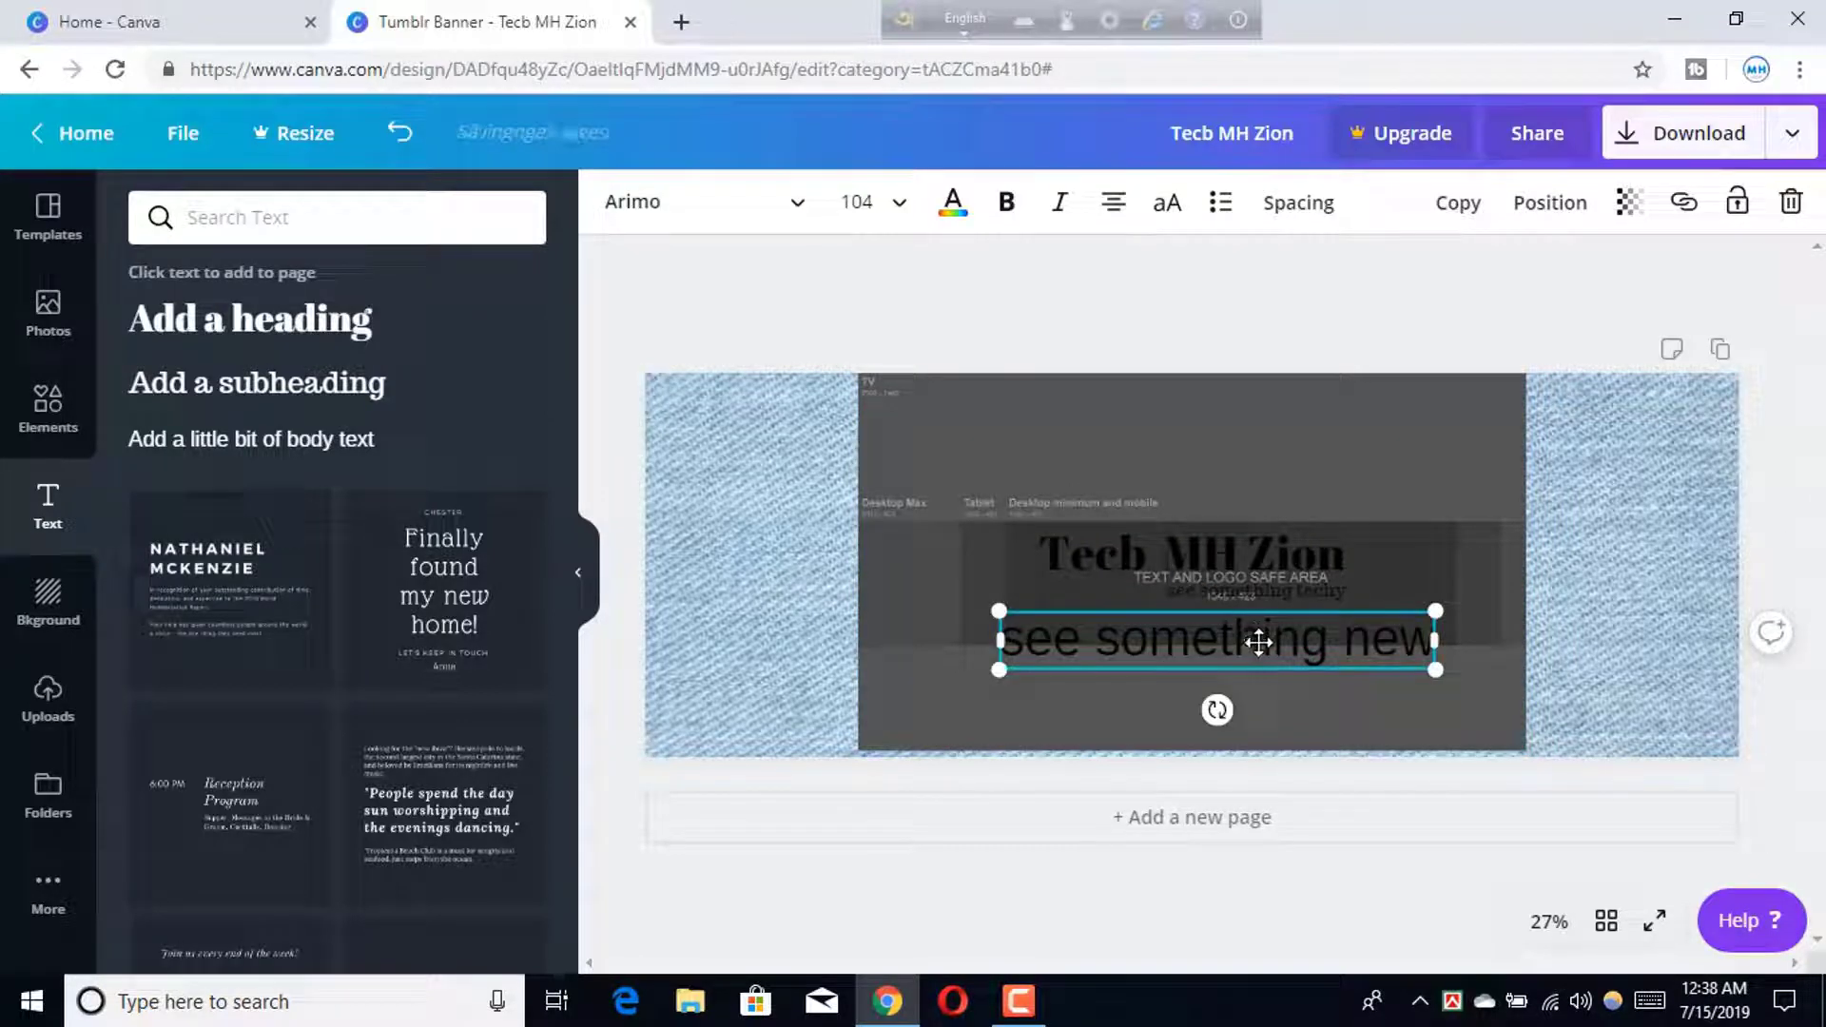
pyautogui.moveTo(1259, 643); pyautogui.dragTo(1275, 623)
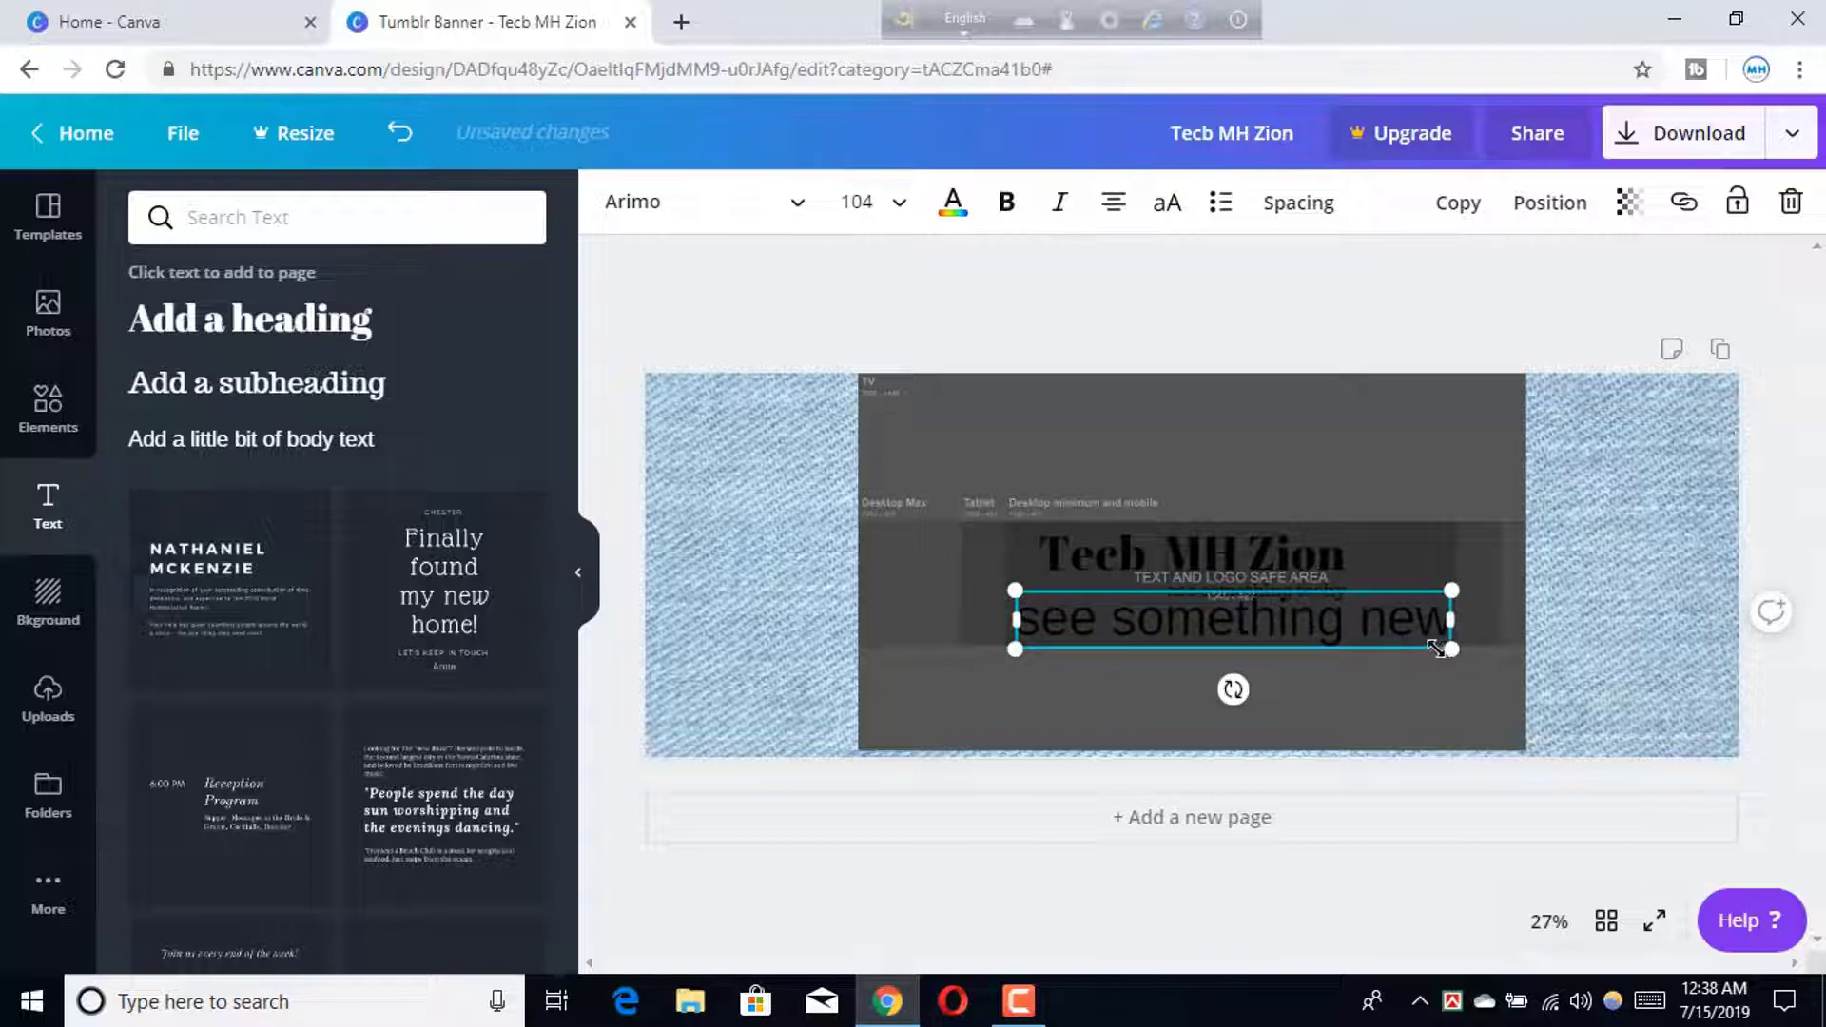
pyautogui.moveTo(1452, 649); pyautogui.dragTo(1311, 621)
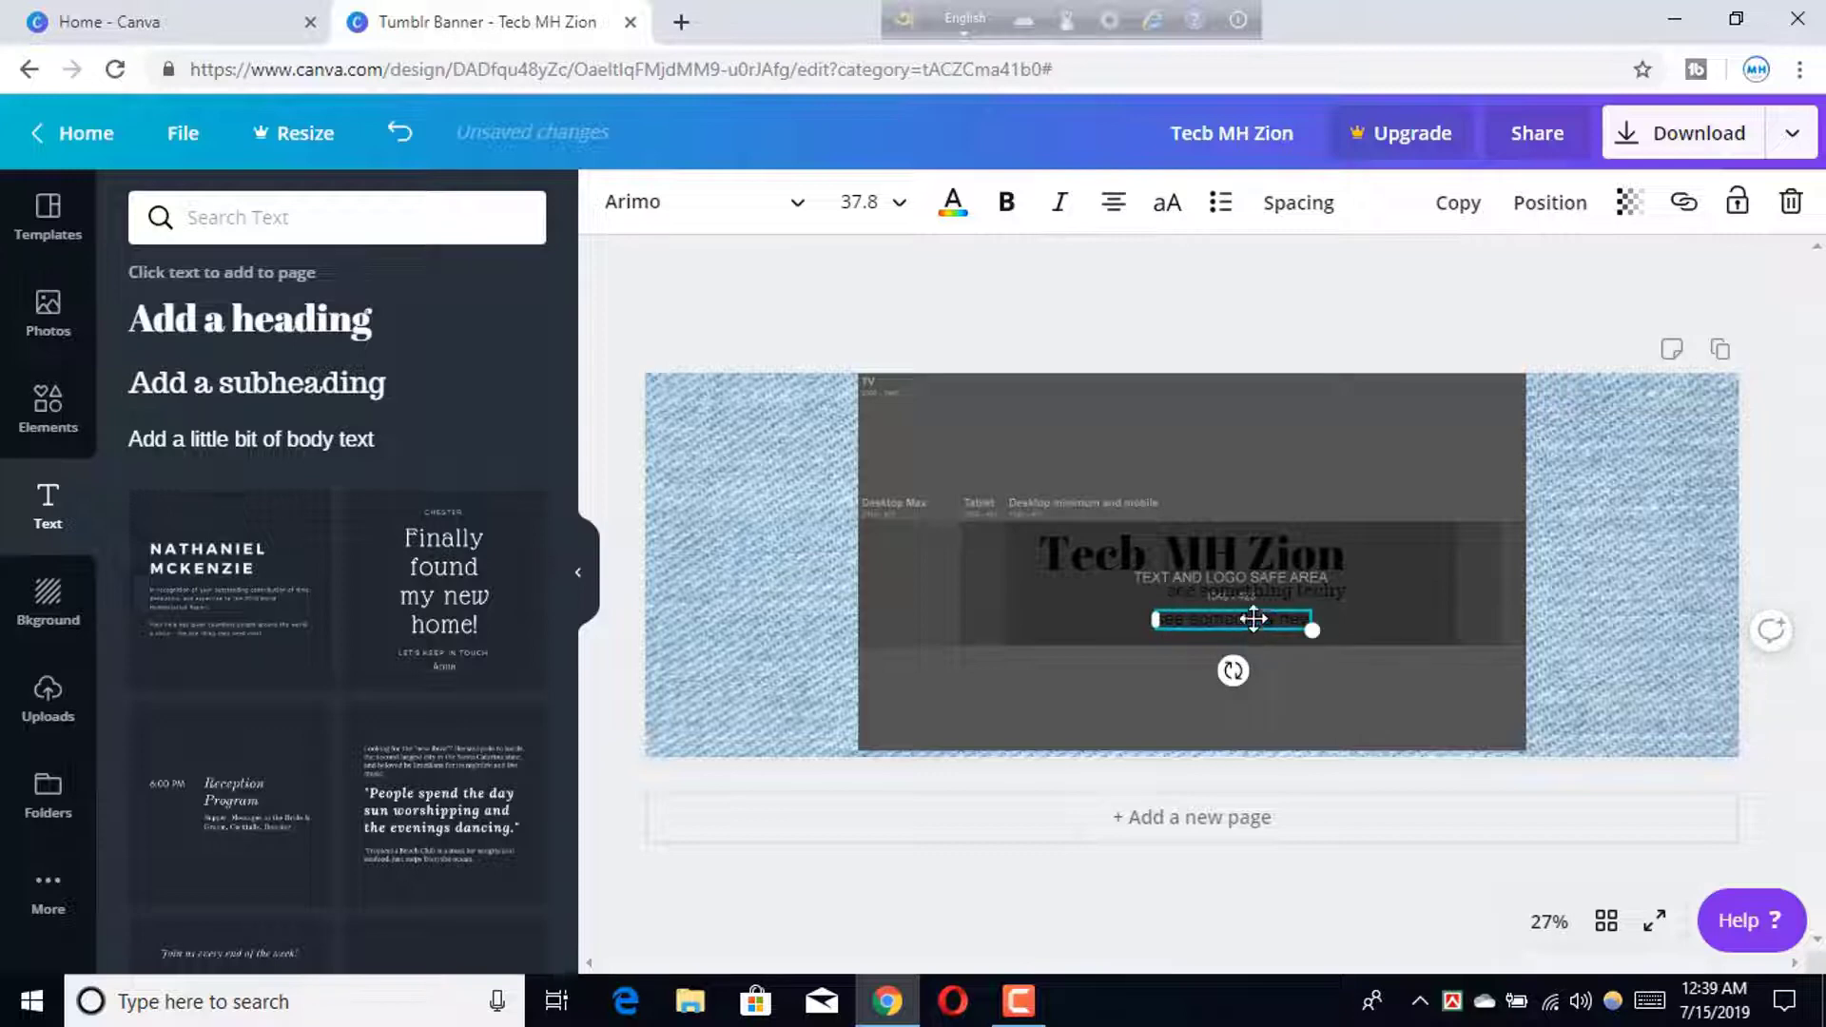
pyautogui.moveTo(1251, 622); pyautogui.dragTo(1265, 614)
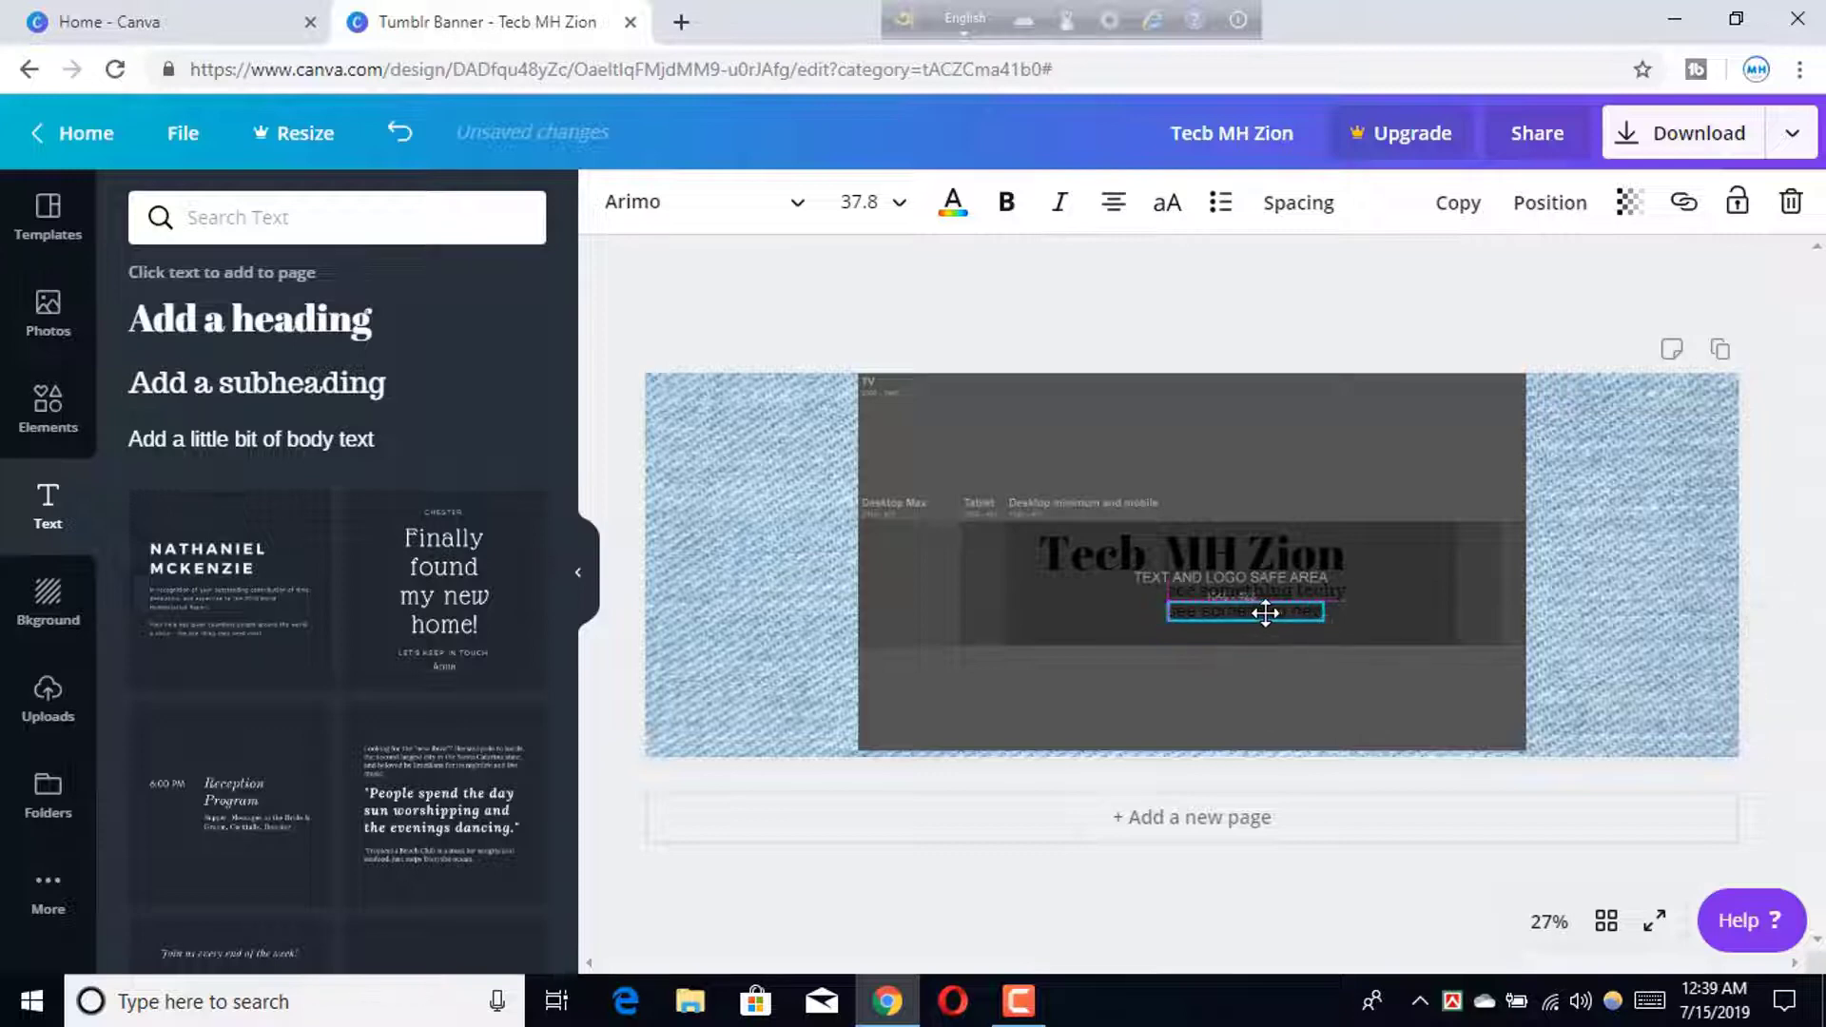
pyautogui.click(1381, 592)
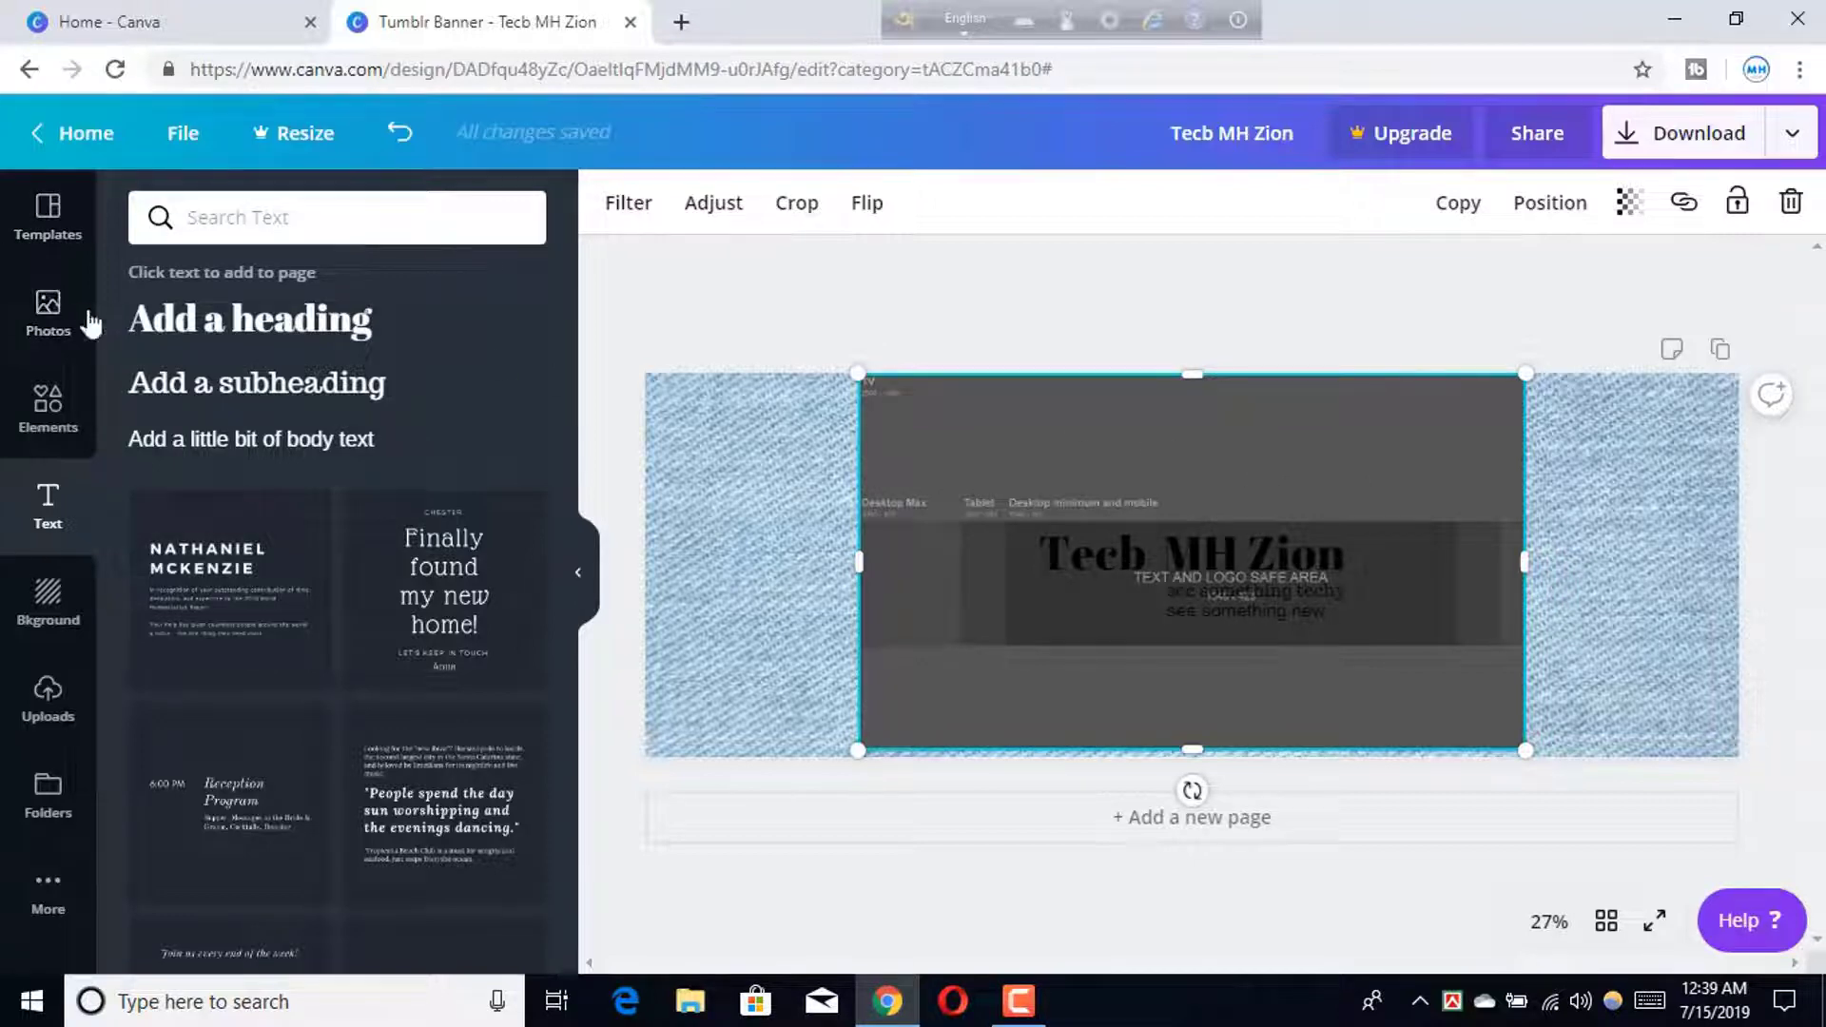
# Add the man's cut-out photo from Uploads and shrink it beside the 'Tecb MH Zion' heading
pyautogui.click(45, 319)
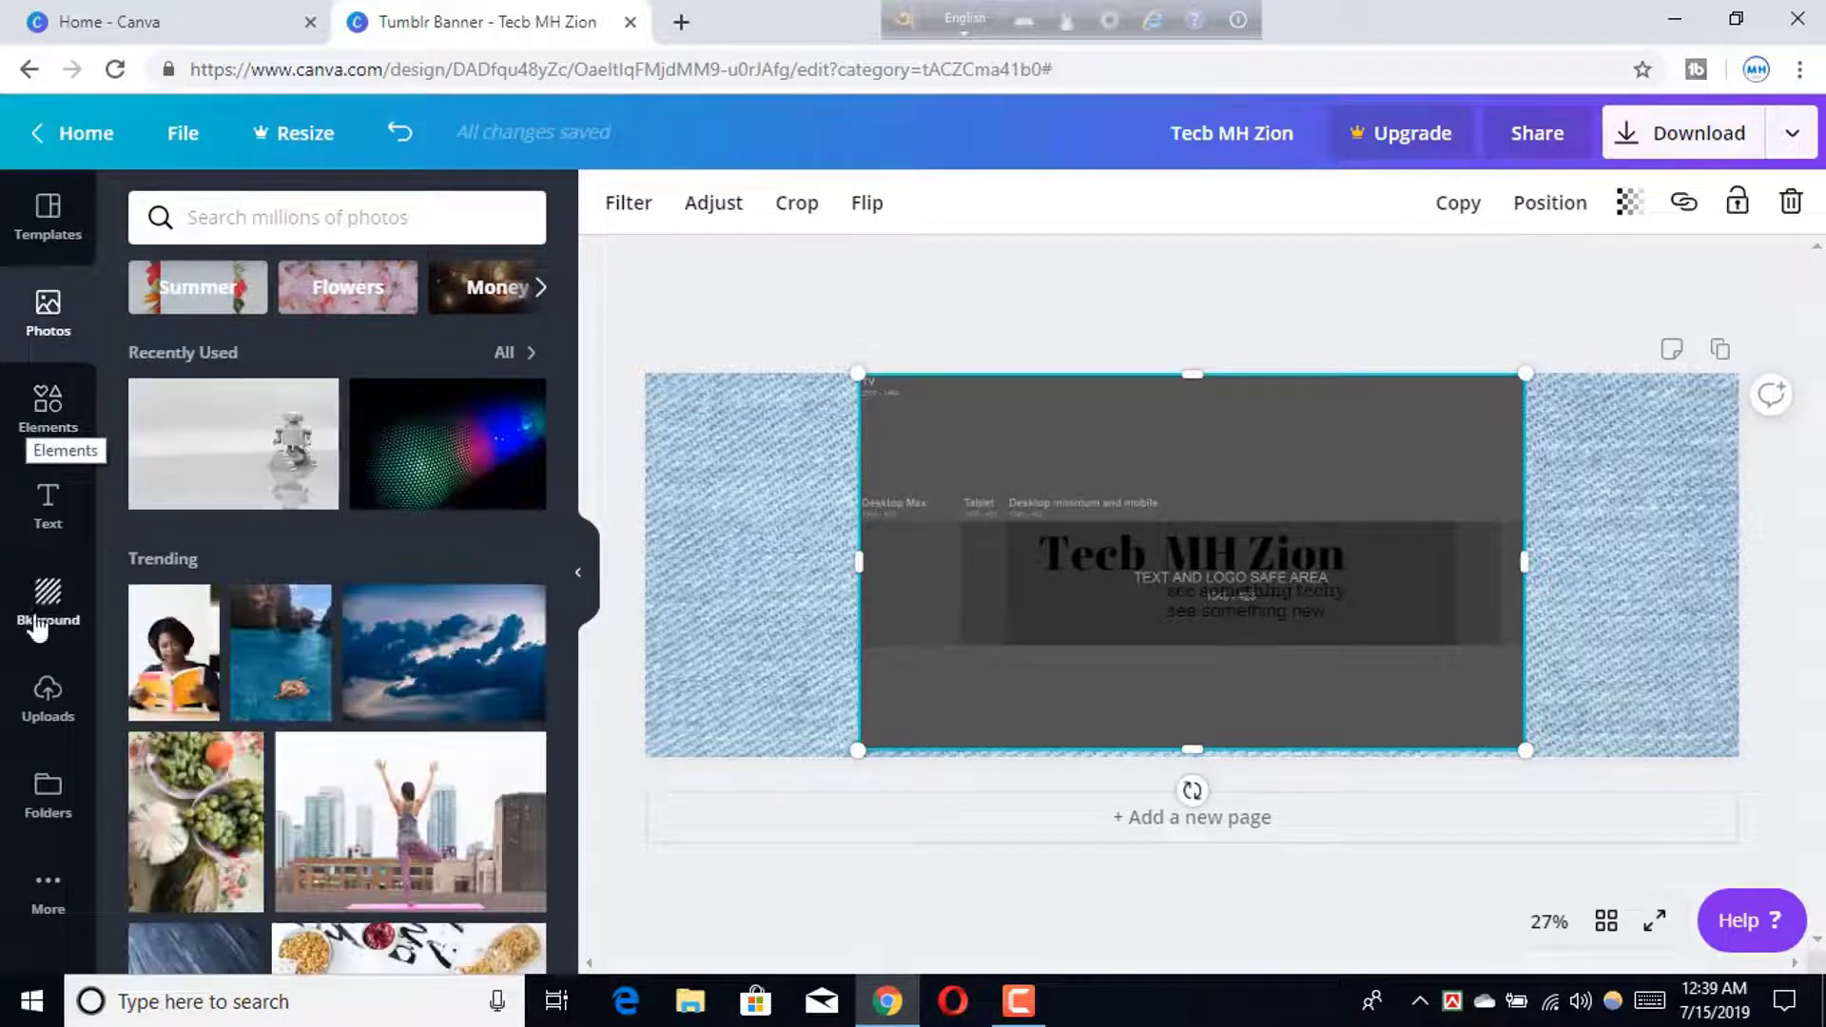
pyautogui.click(45, 697)
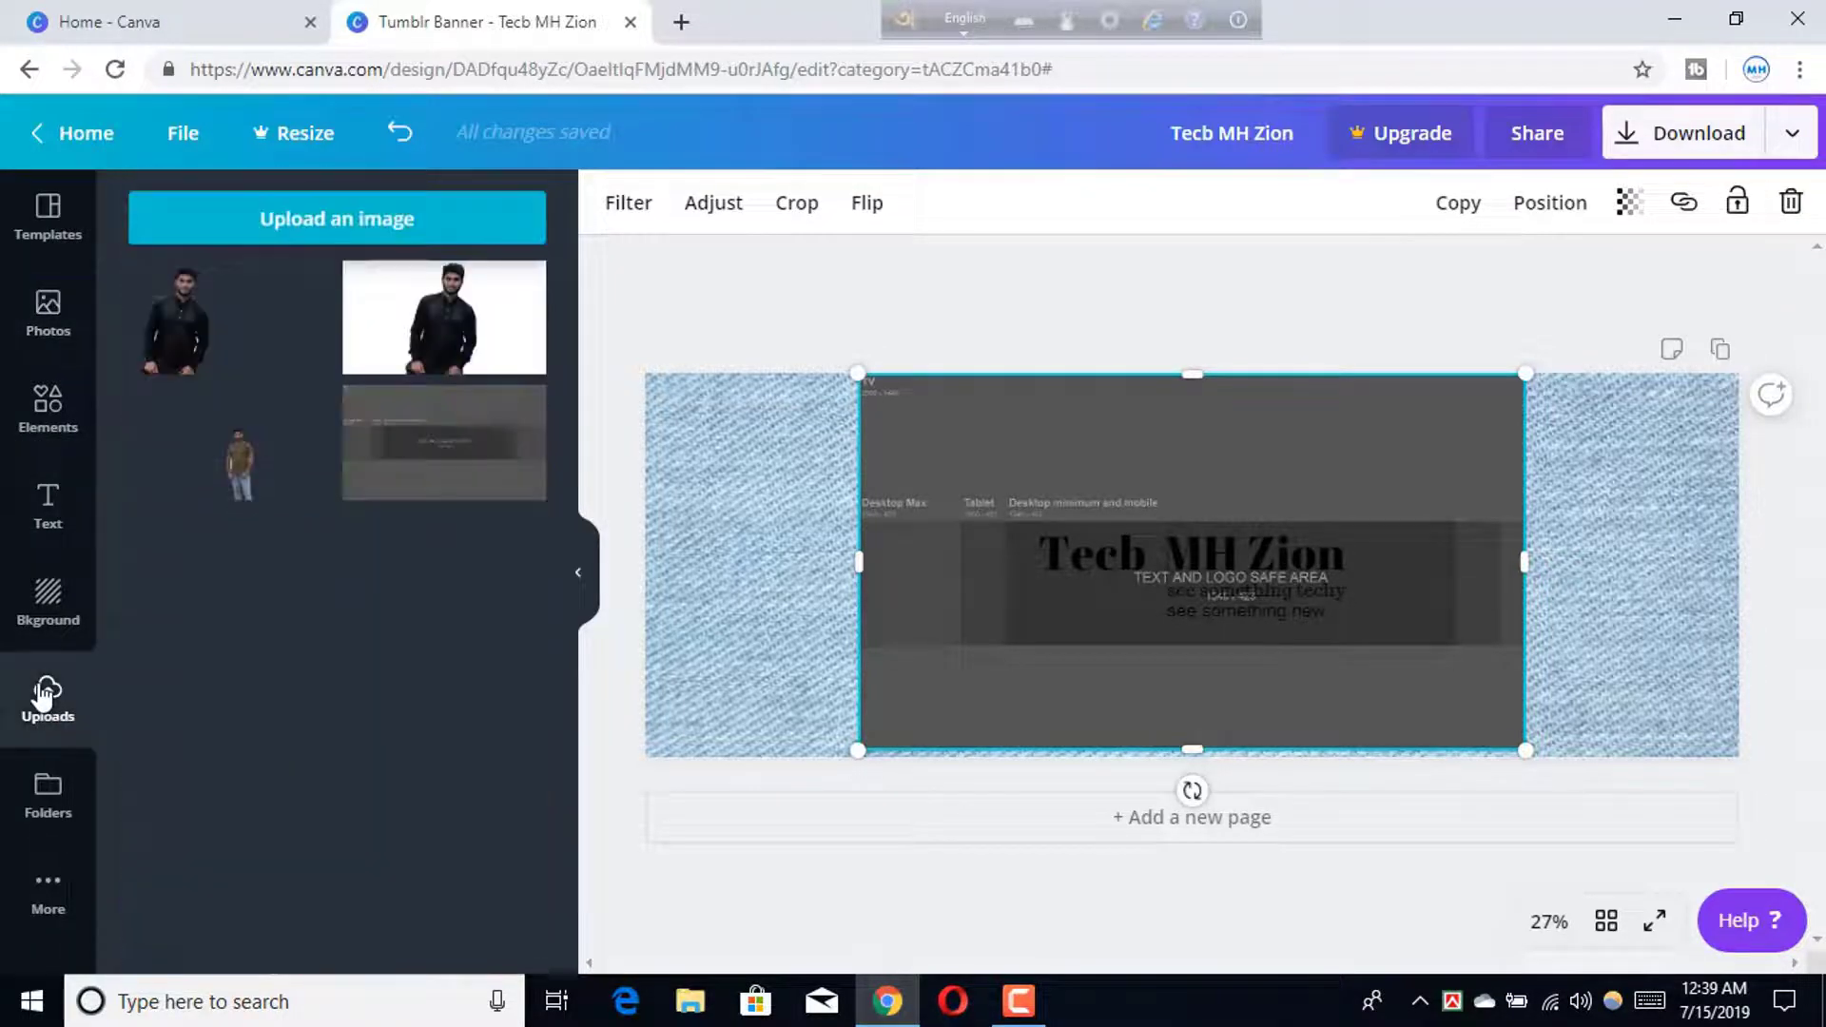
pyautogui.click(179, 309)
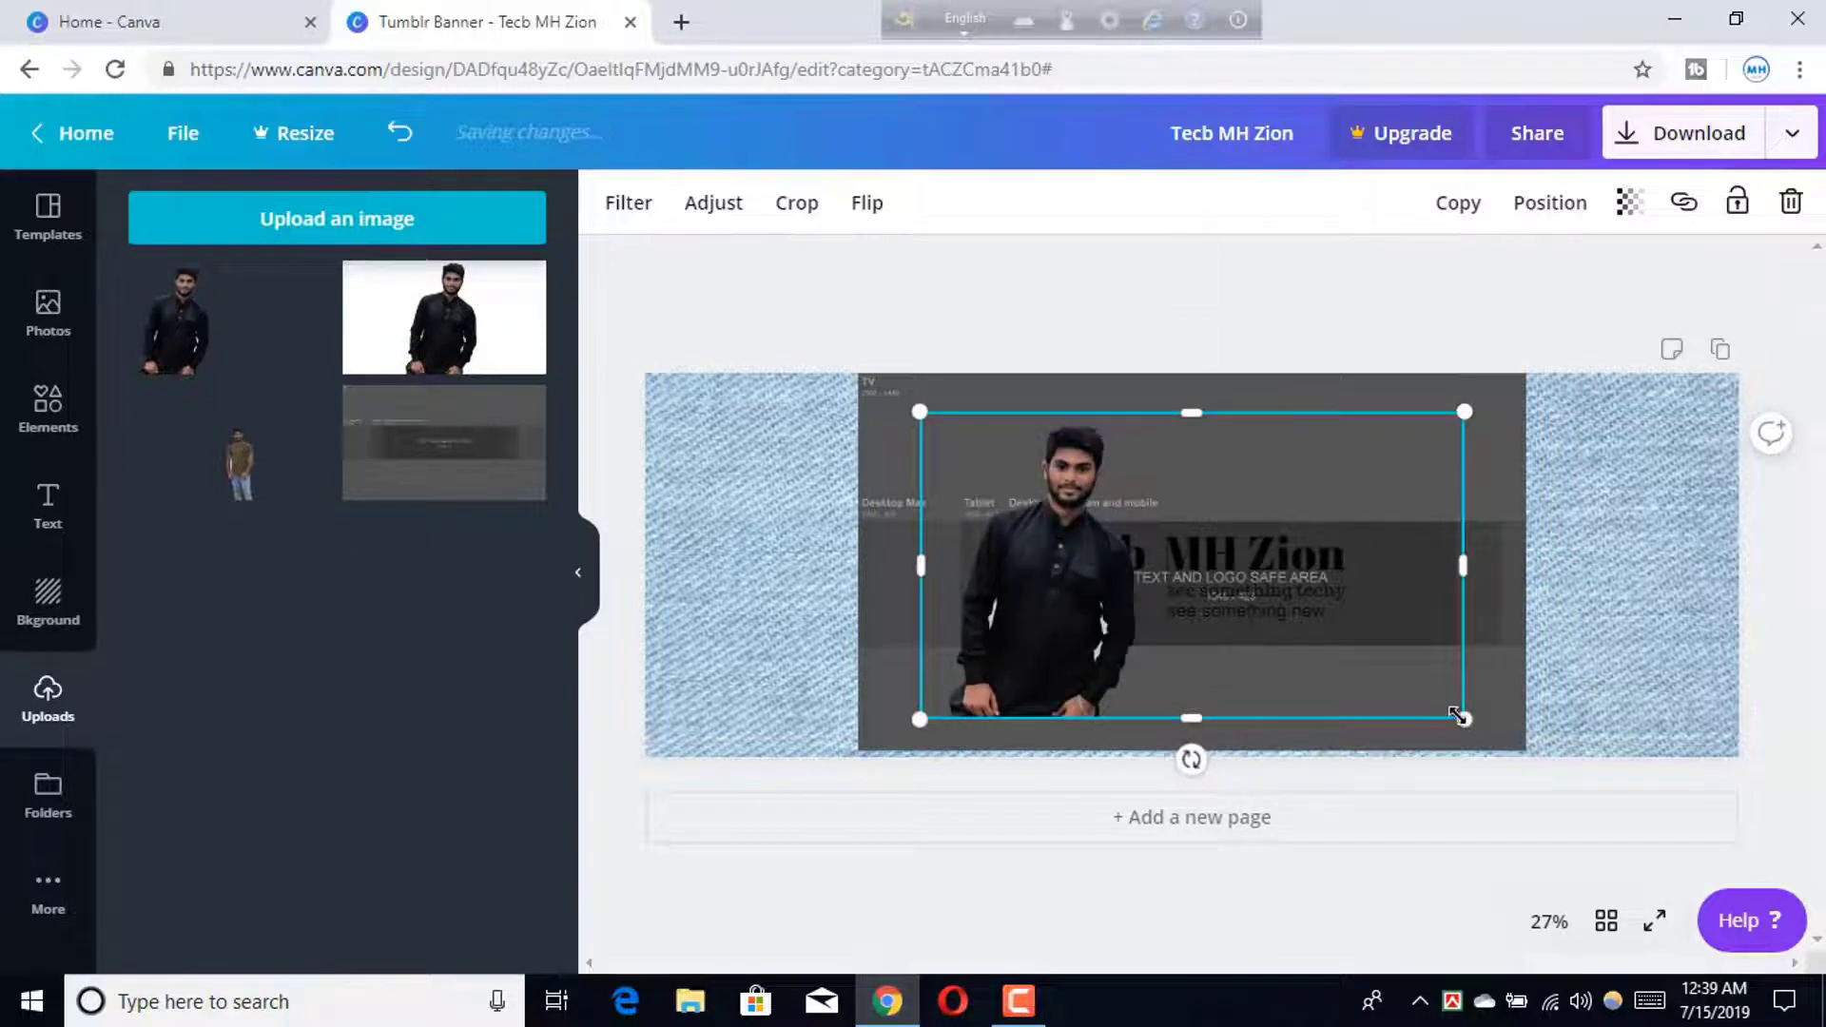
pyautogui.moveTo(1465, 718); pyautogui.dragTo(1183, 661)
pyautogui.click(1247, 505)
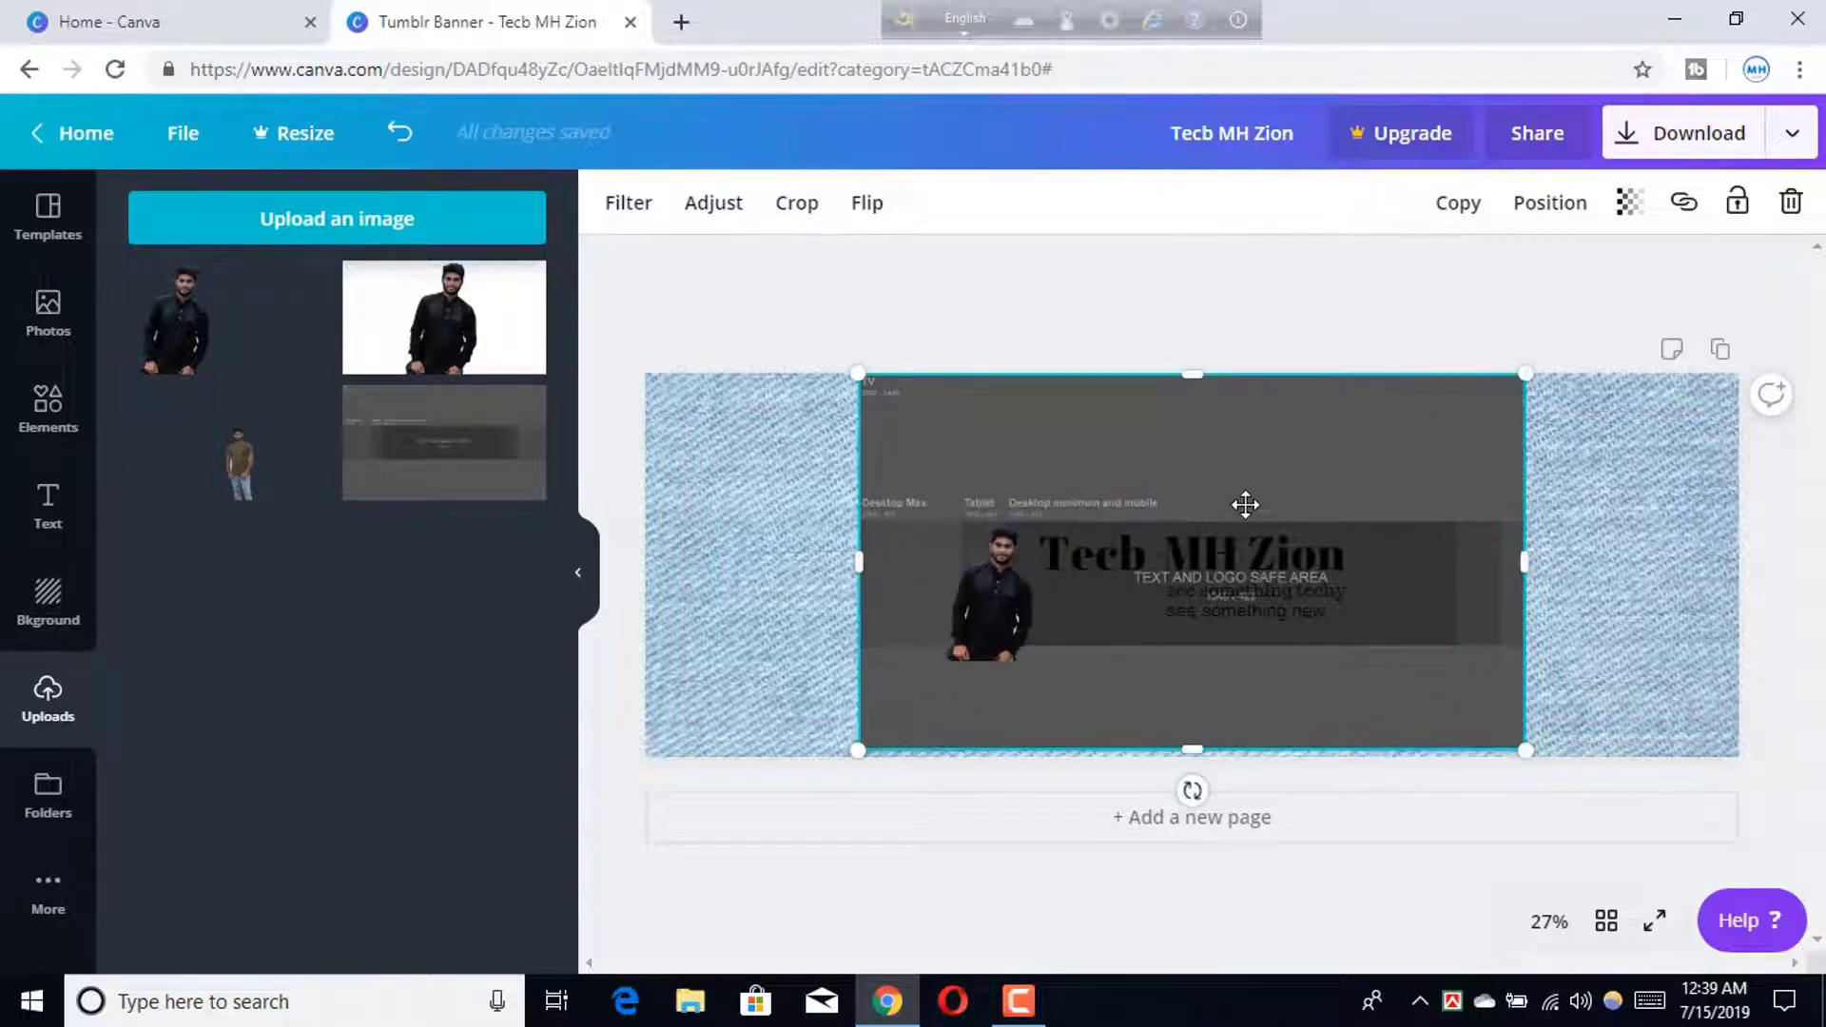
pyautogui.click(1252, 570)
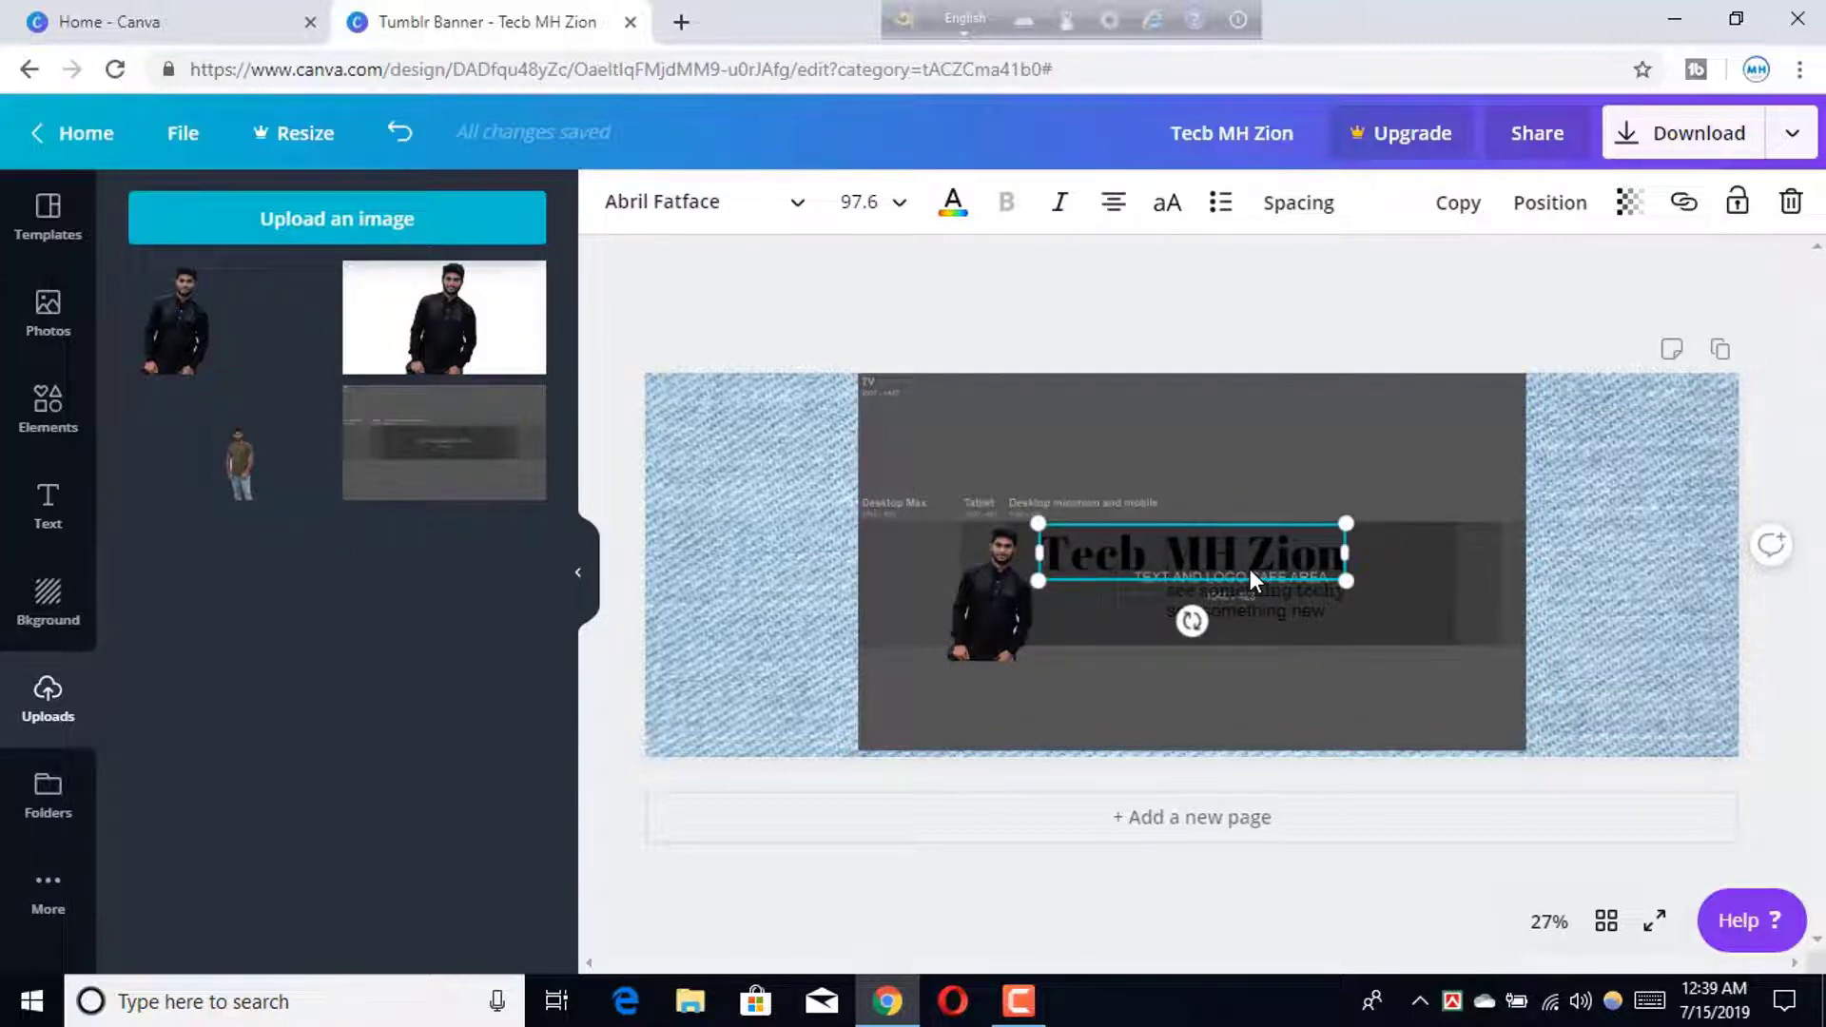
# Change the Tech MH Zion heading font to Alfa Slab One
pyautogui.click(699, 211)
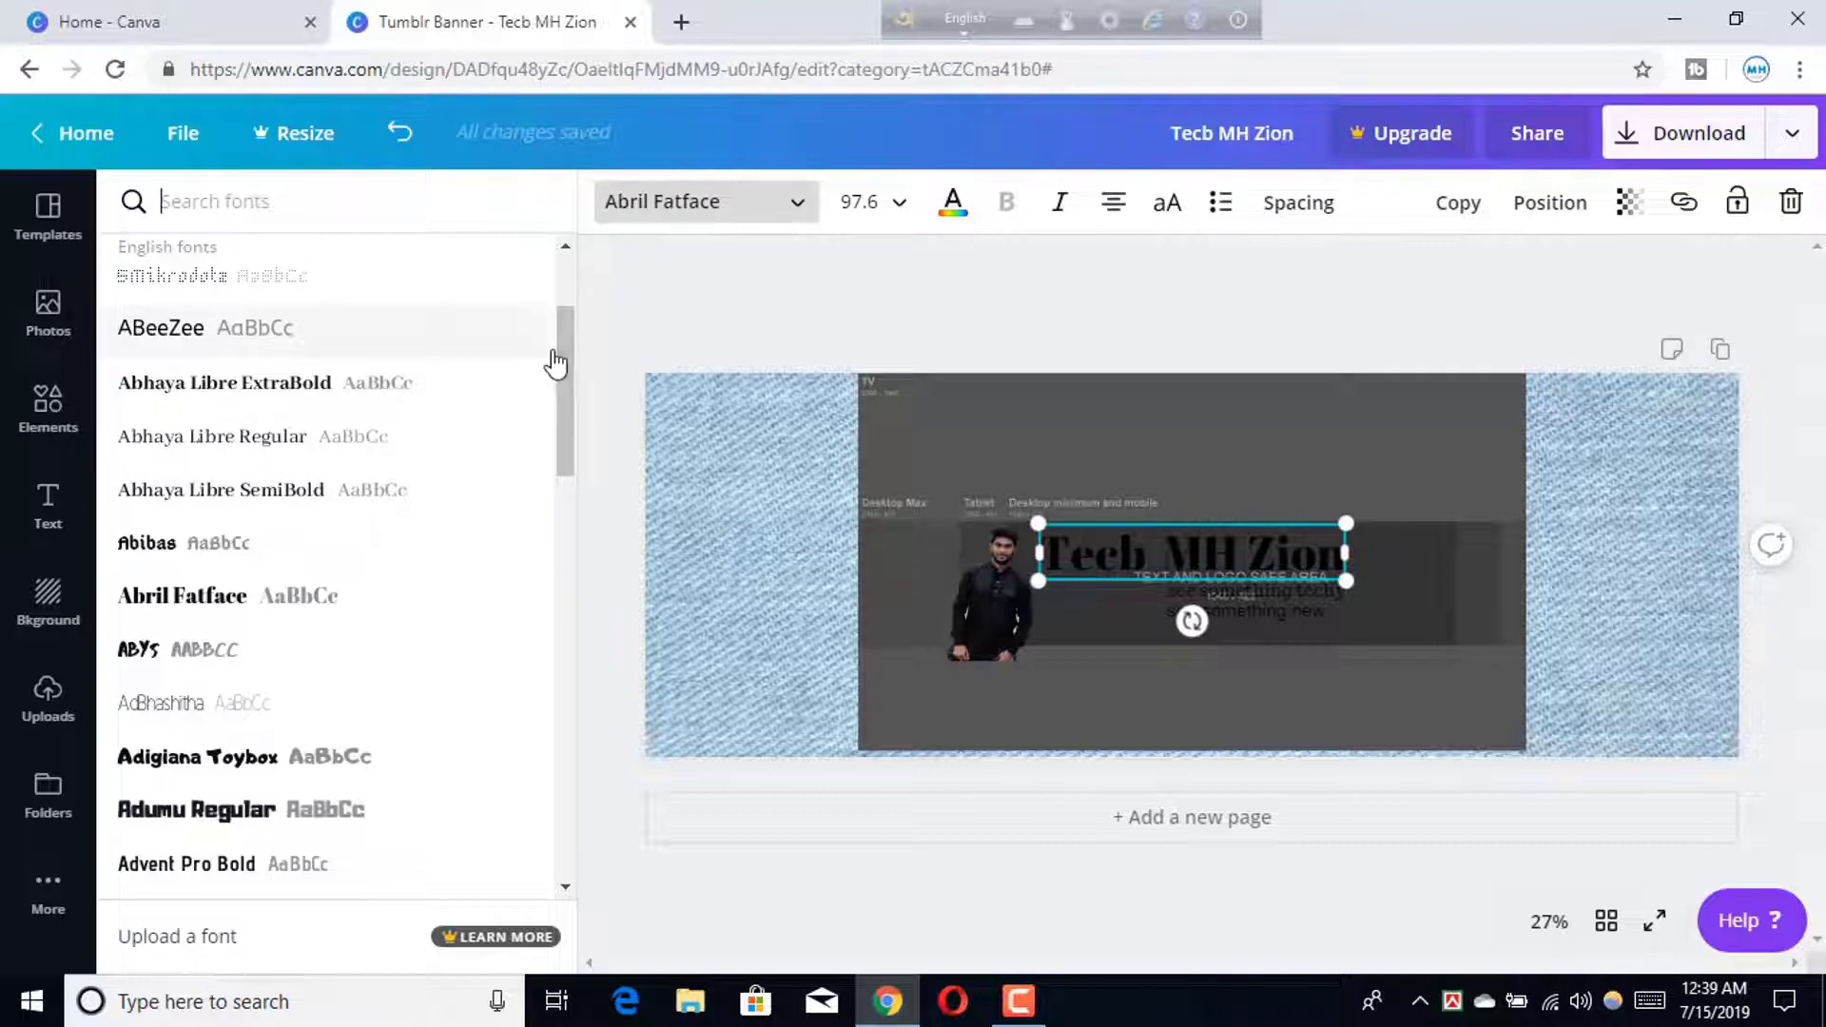
pyautogui.moveTo(562, 353); pyautogui.dragTo(574, 663)
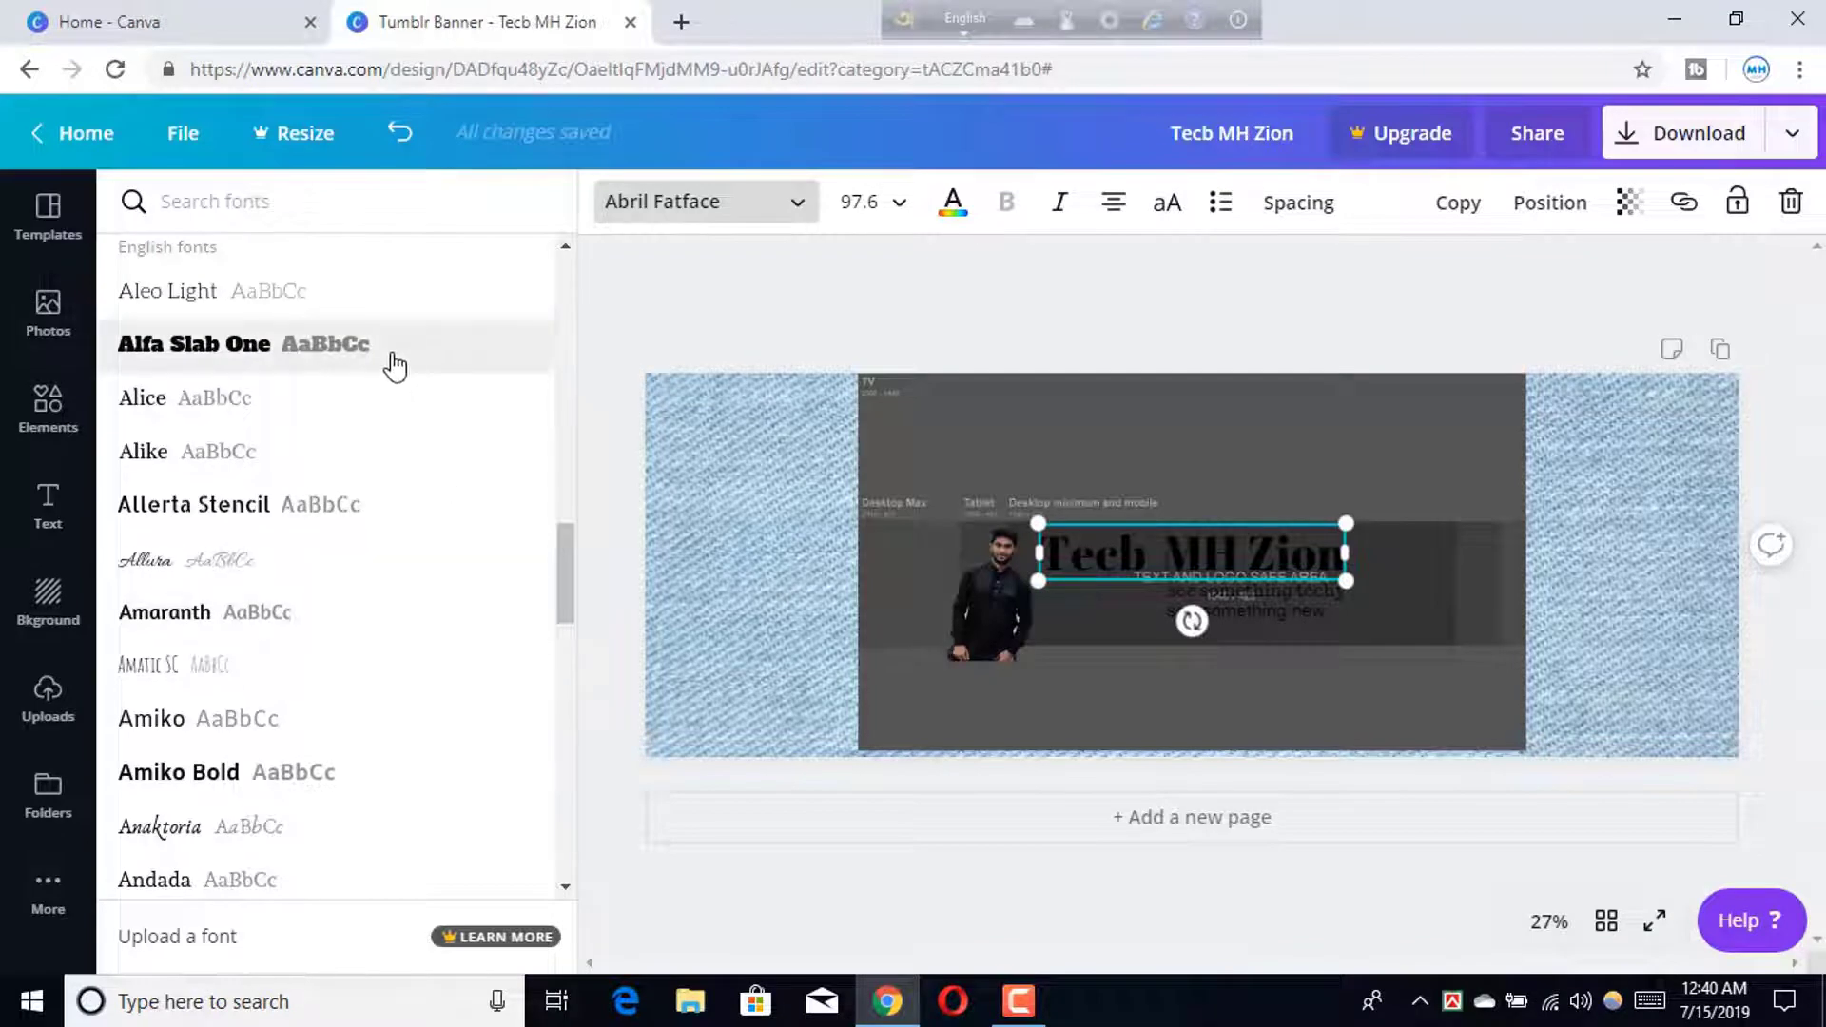
pyautogui.click(394, 367)
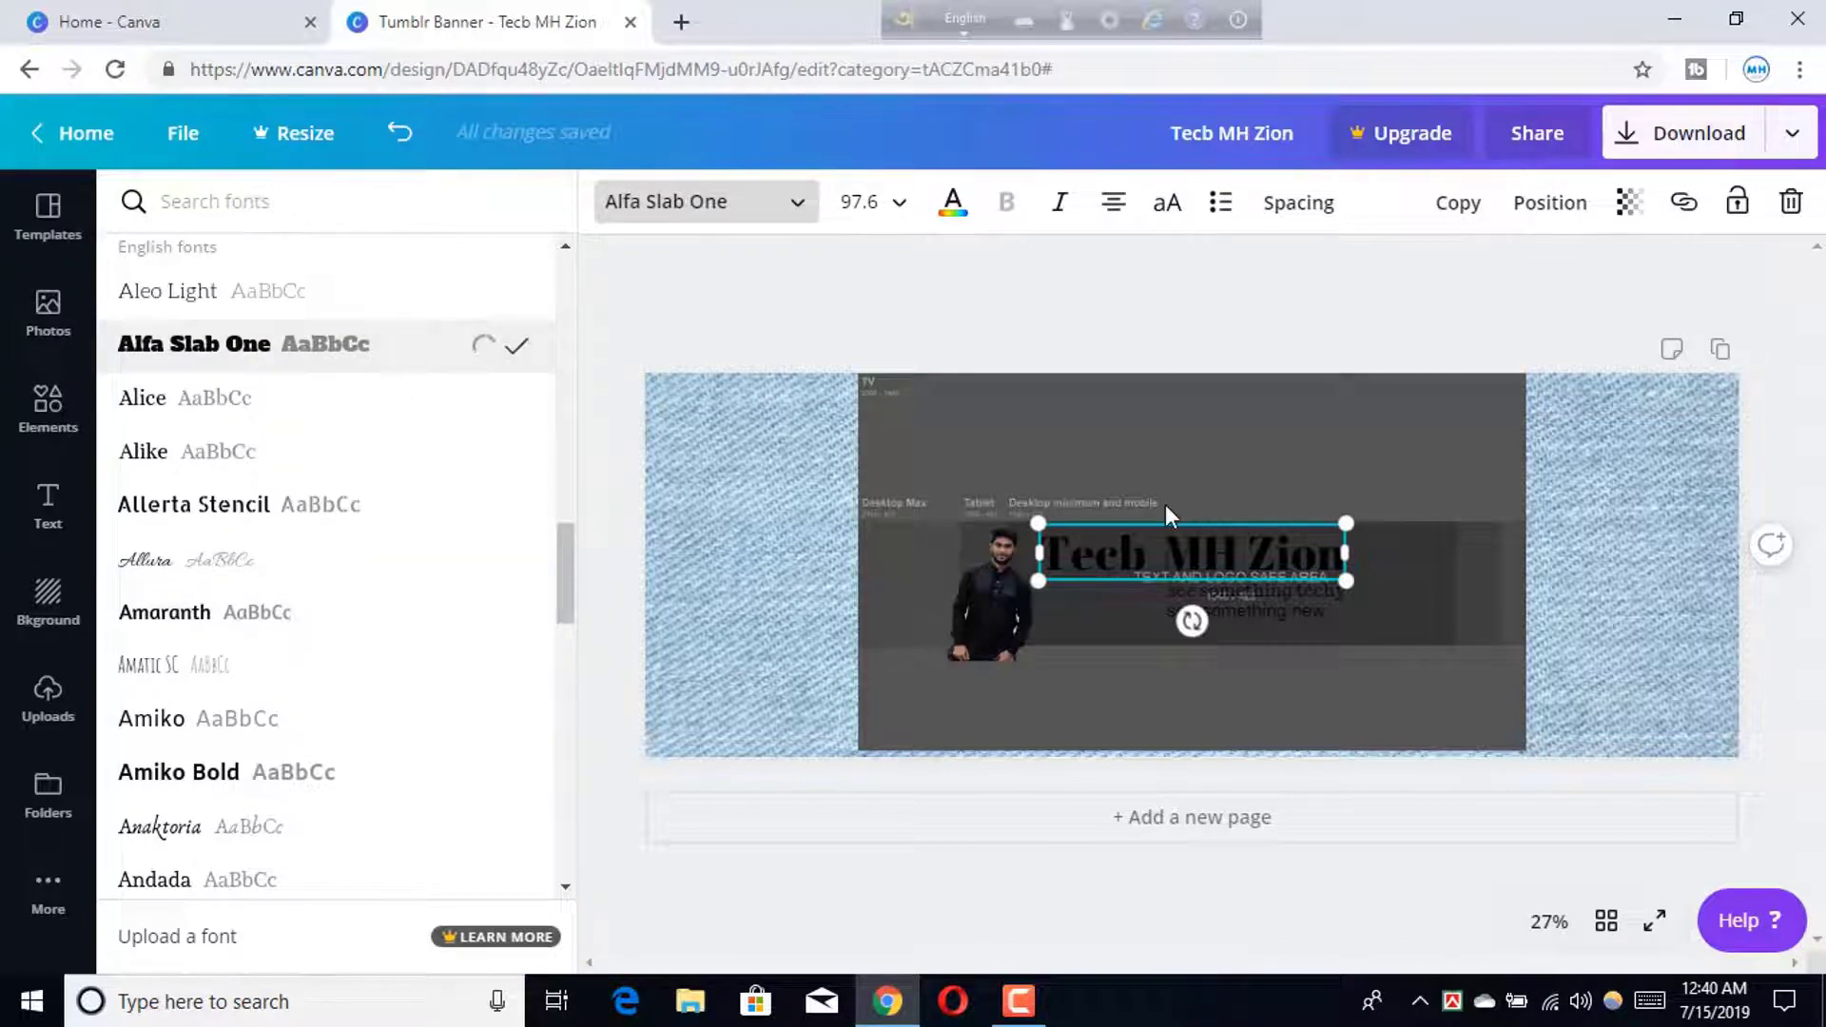
pyautogui.click(1693, 647)
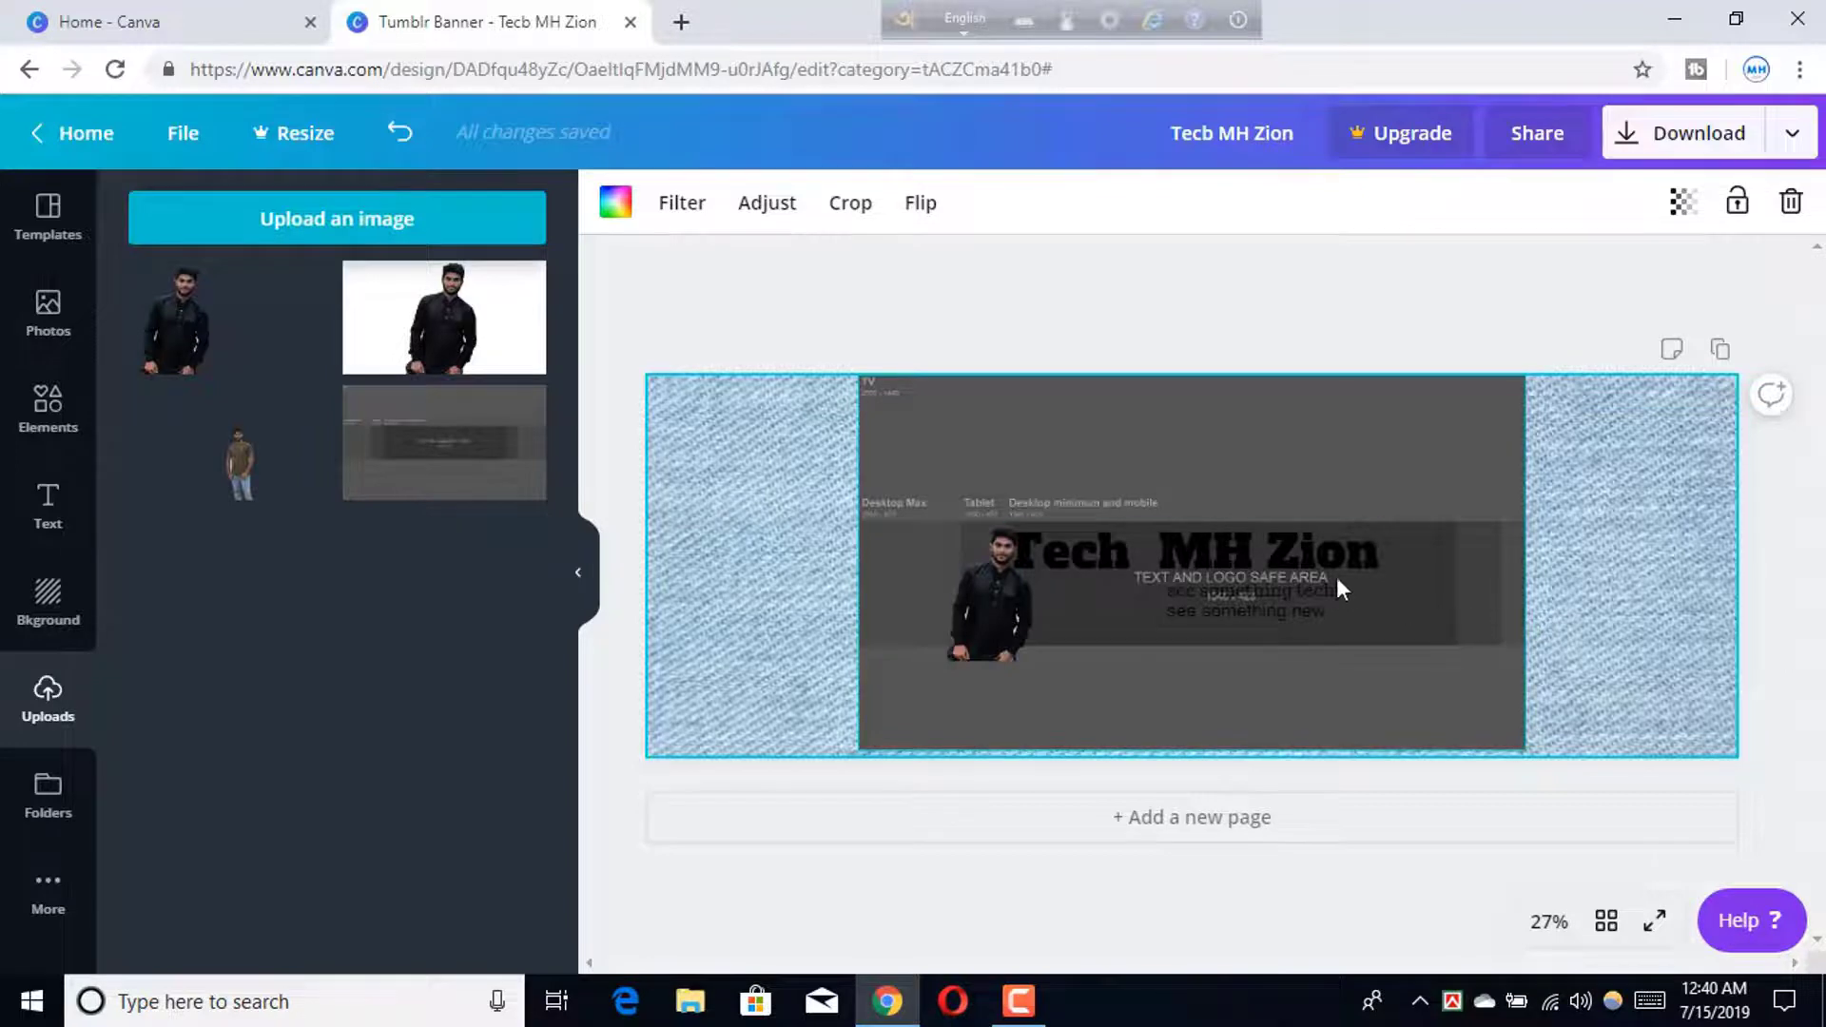
# Nudge the Tech MH Zion heading slightly to the right
pyautogui.click(1310, 557)
pyautogui.moveTo(1310, 557); pyautogui.dragTo(1332, 557)
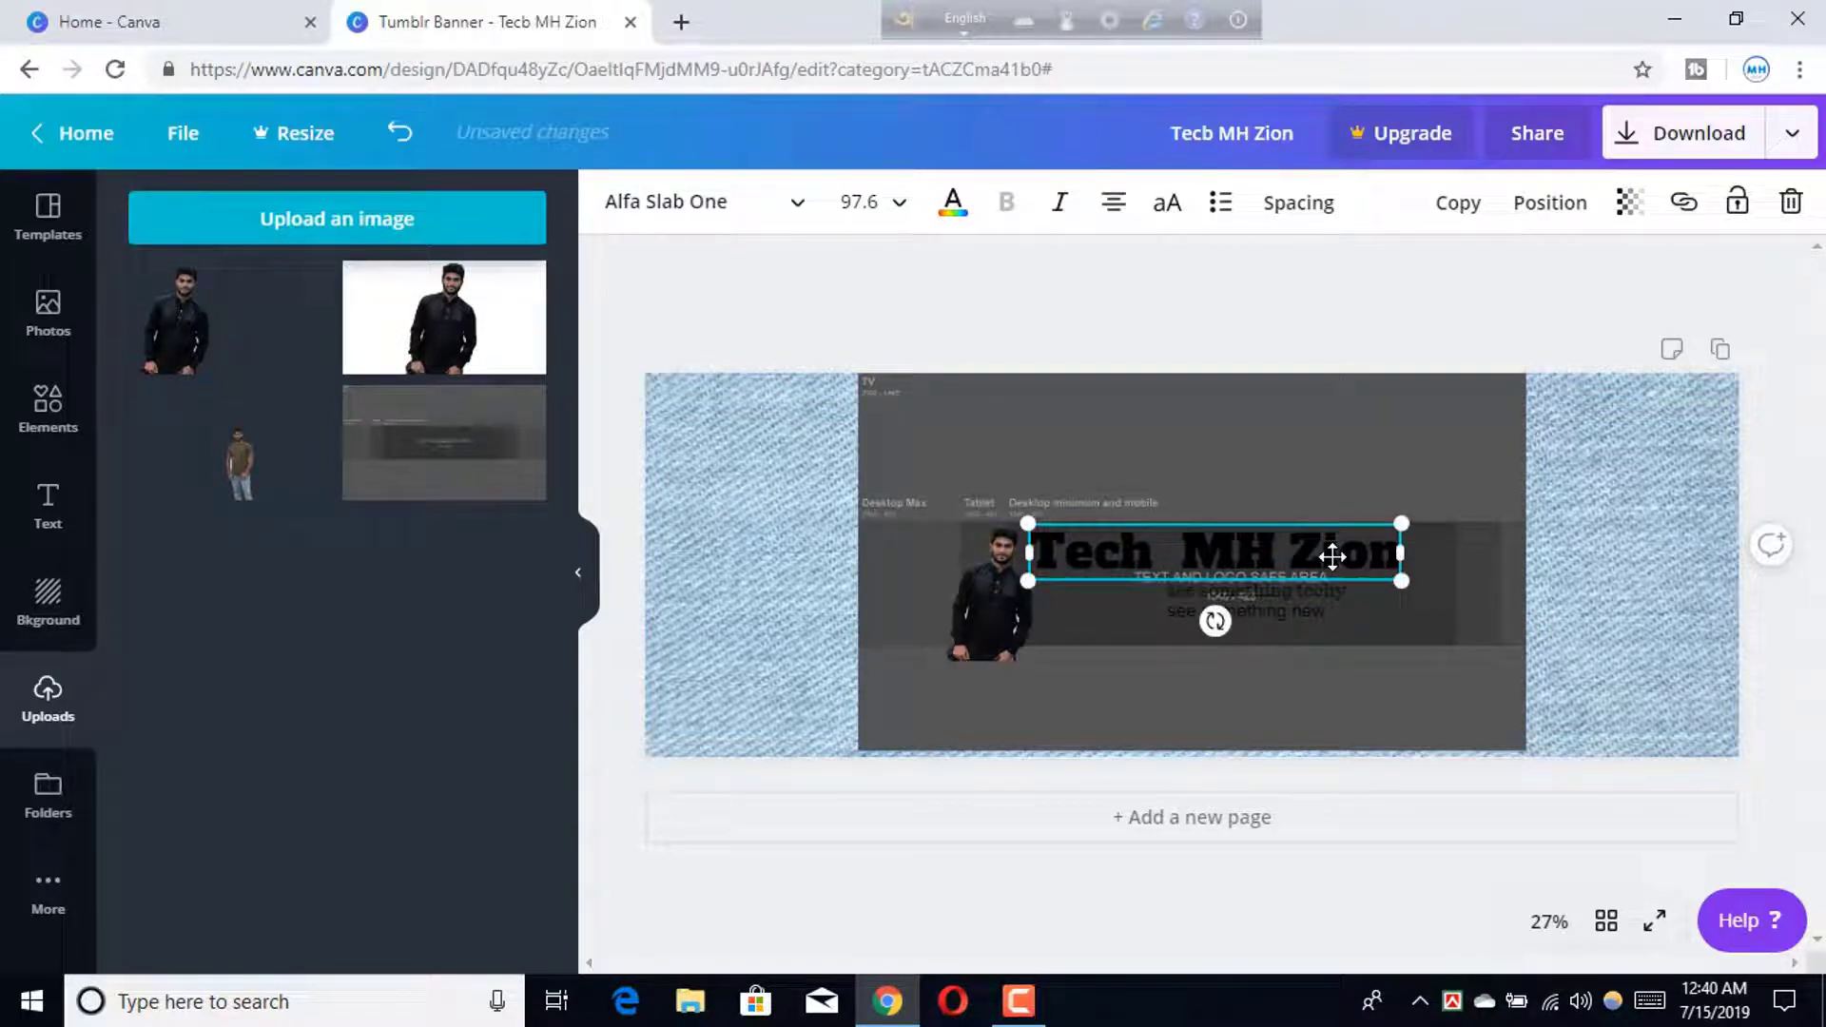
pyautogui.click(1687, 451)
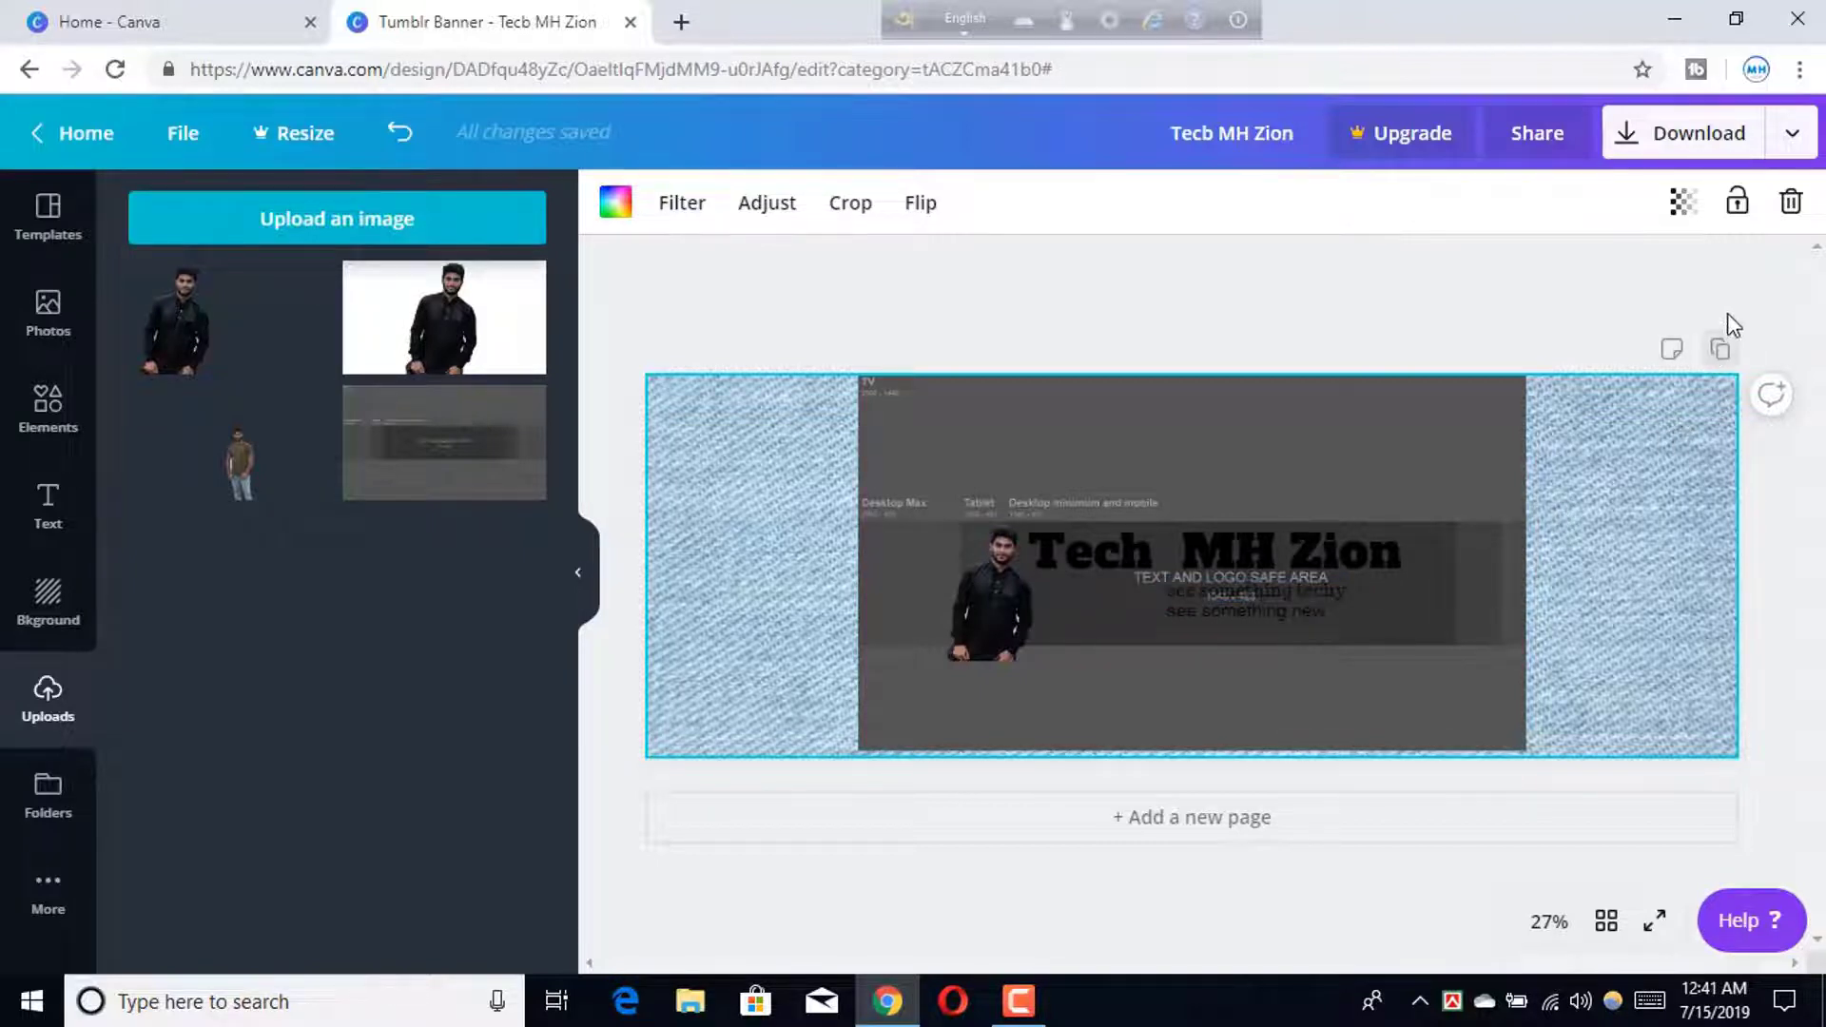
# Delete the large grey guide image and the smaller grey guide image beneath it
pyautogui.click(1366, 466)
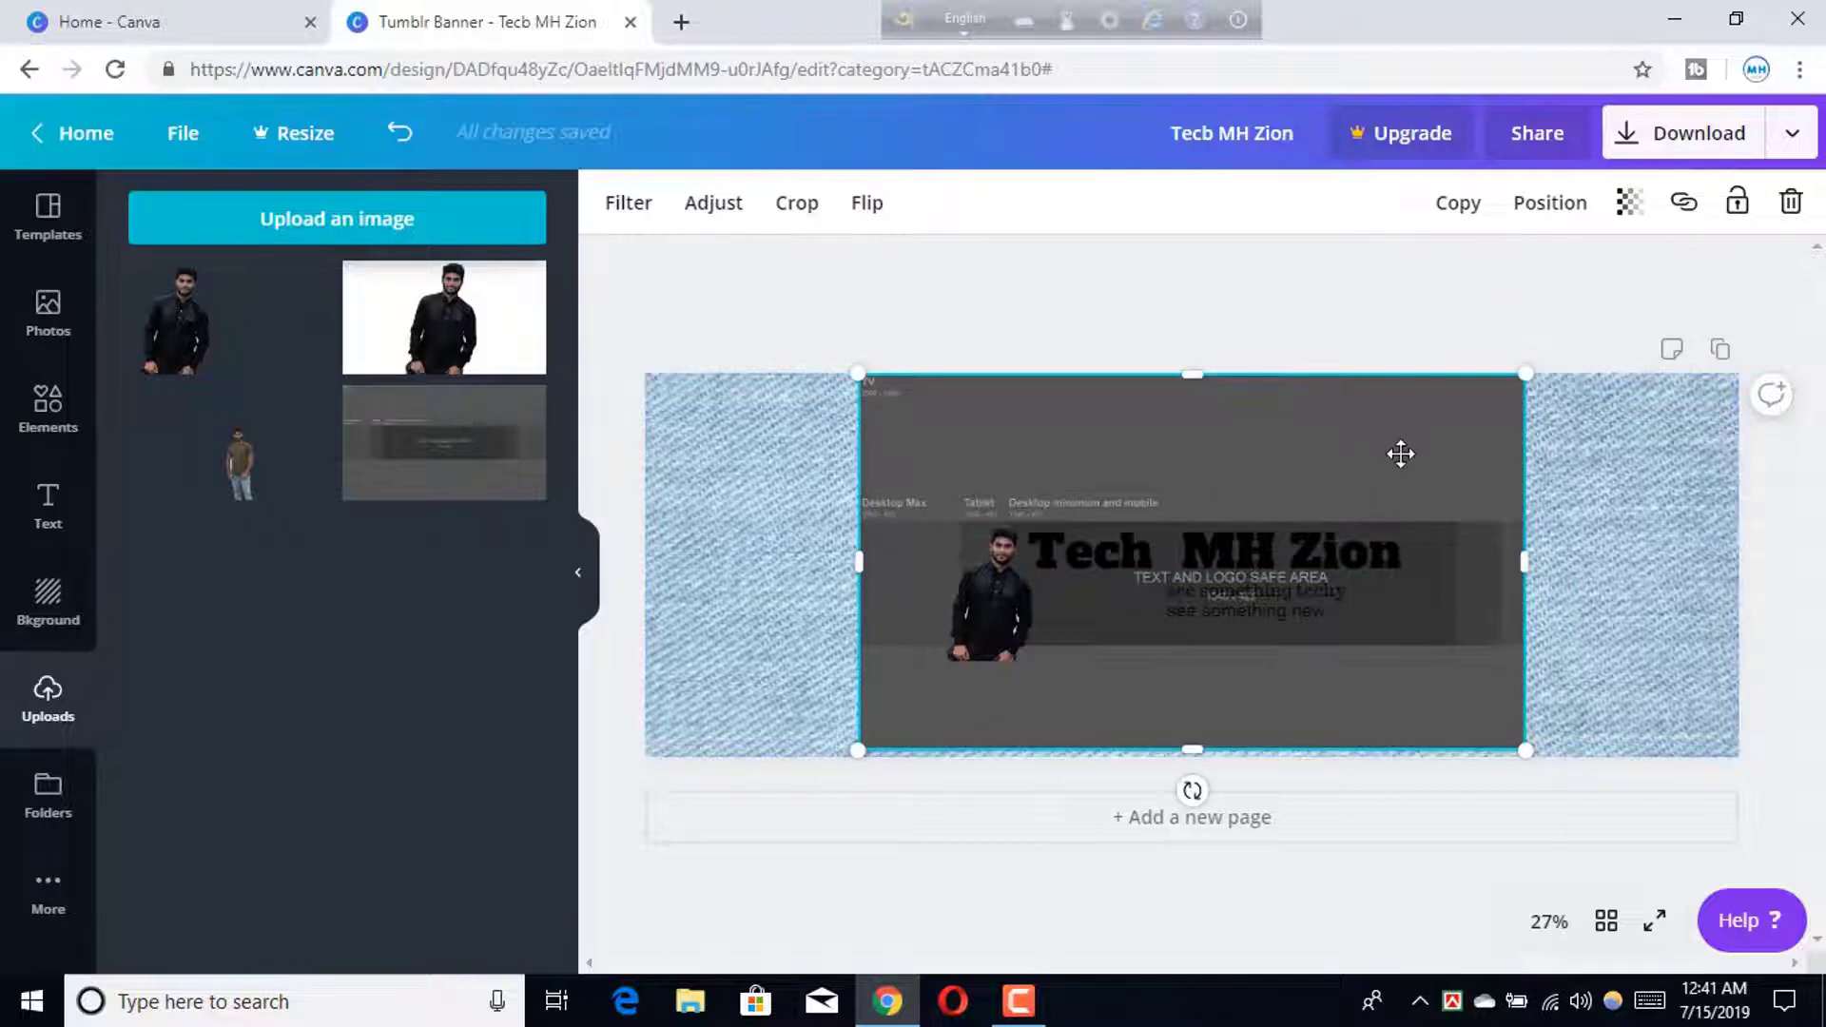
pyautogui.doubleClick(1400, 456)
pyautogui.hotkey('ctrl', 'z')
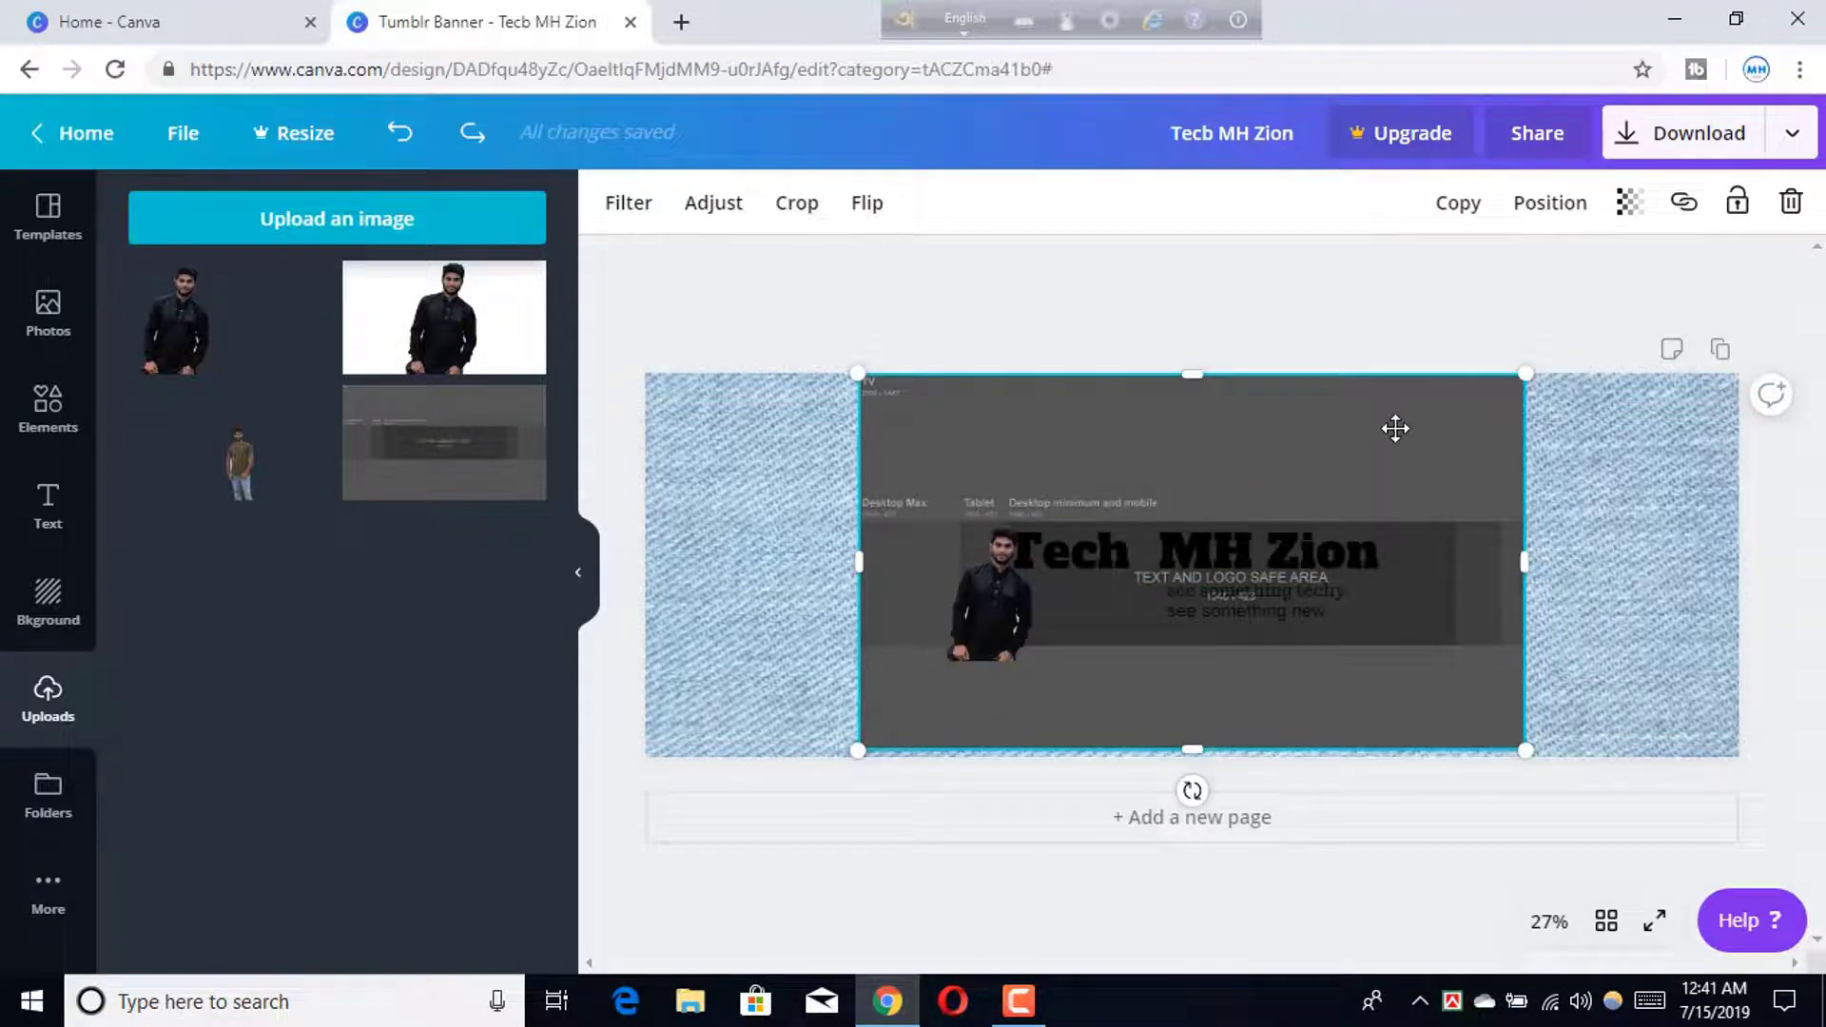
pyautogui.click(1791, 201)
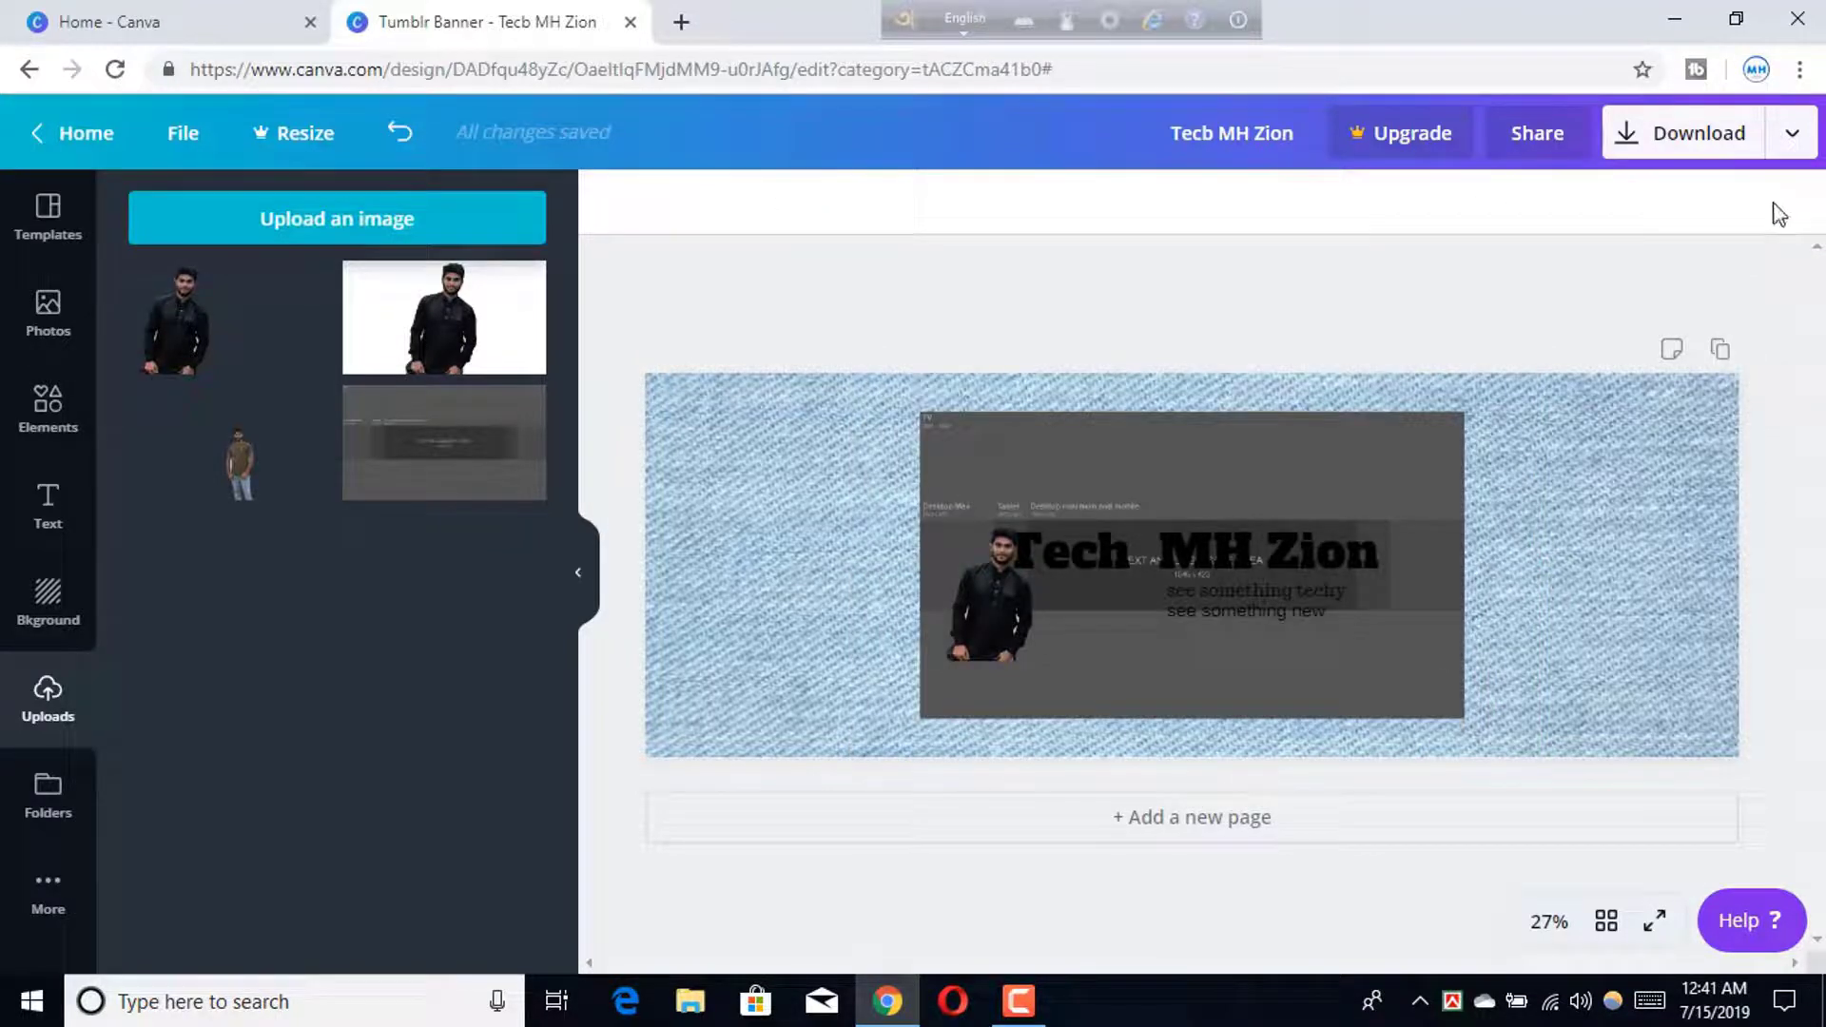
pyautogui.click(1378, 478)
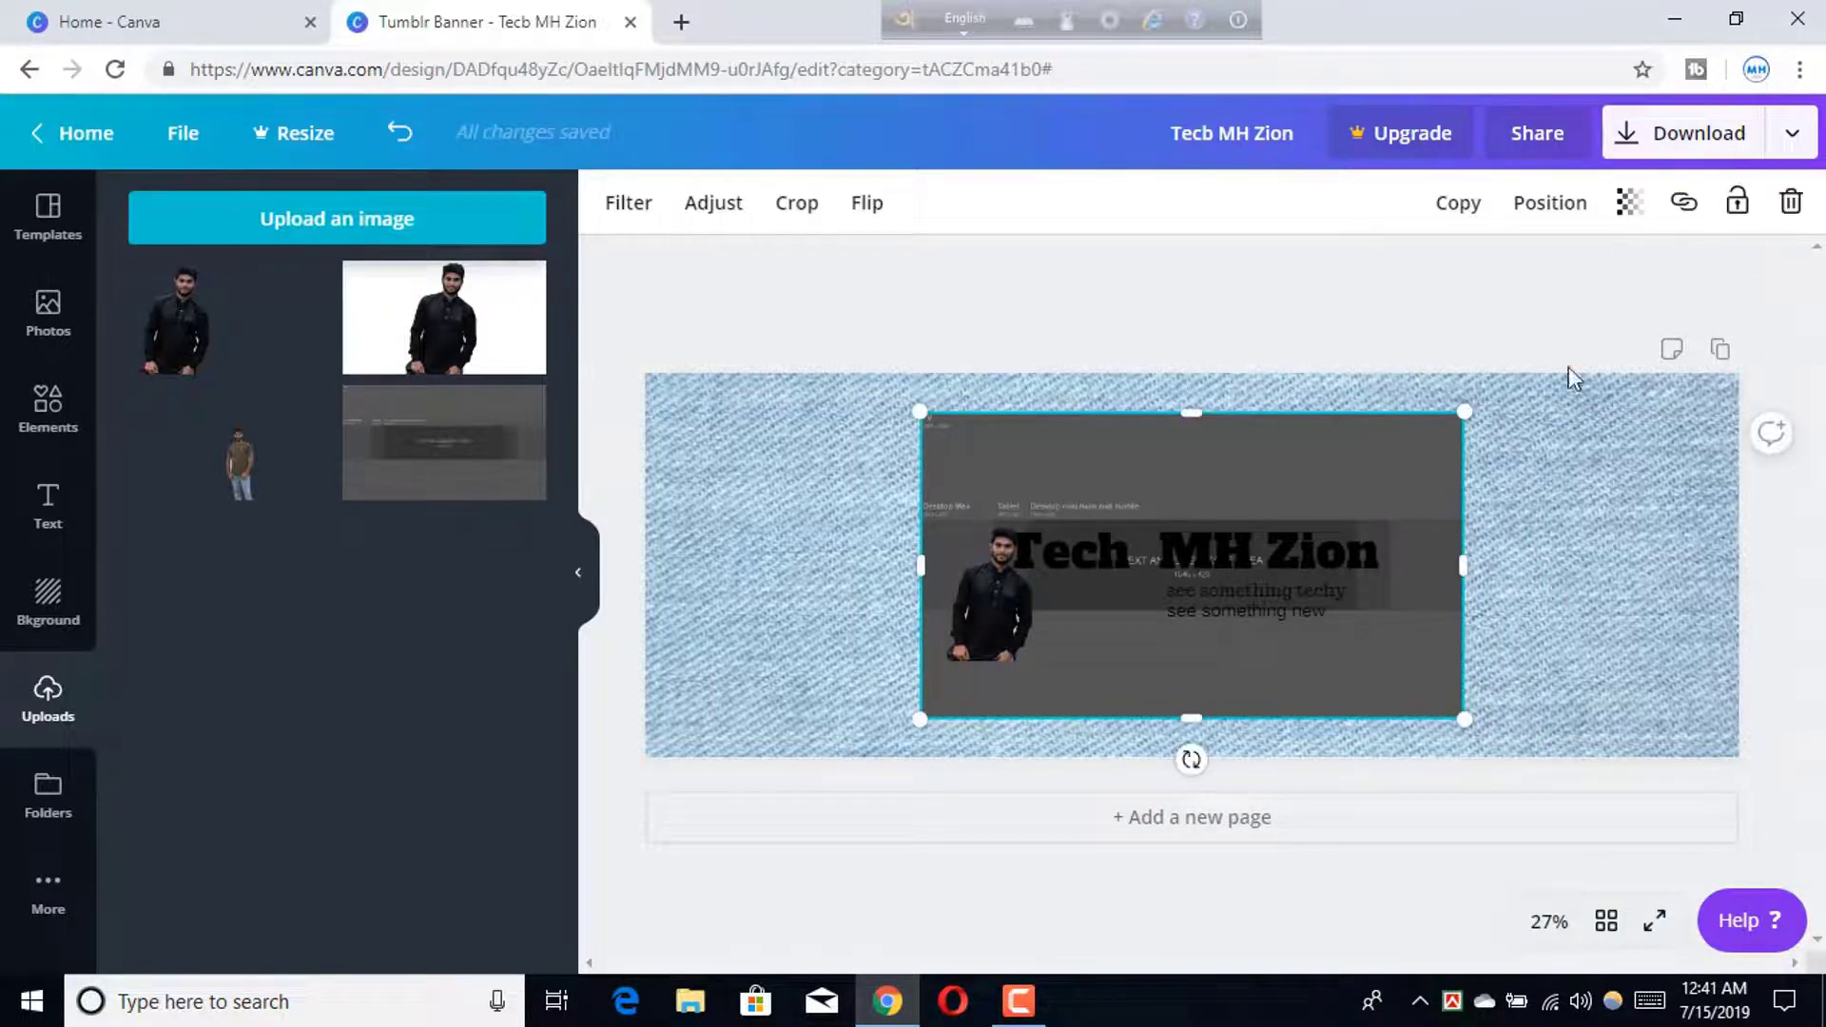
pyautogui.click(1793, 201)
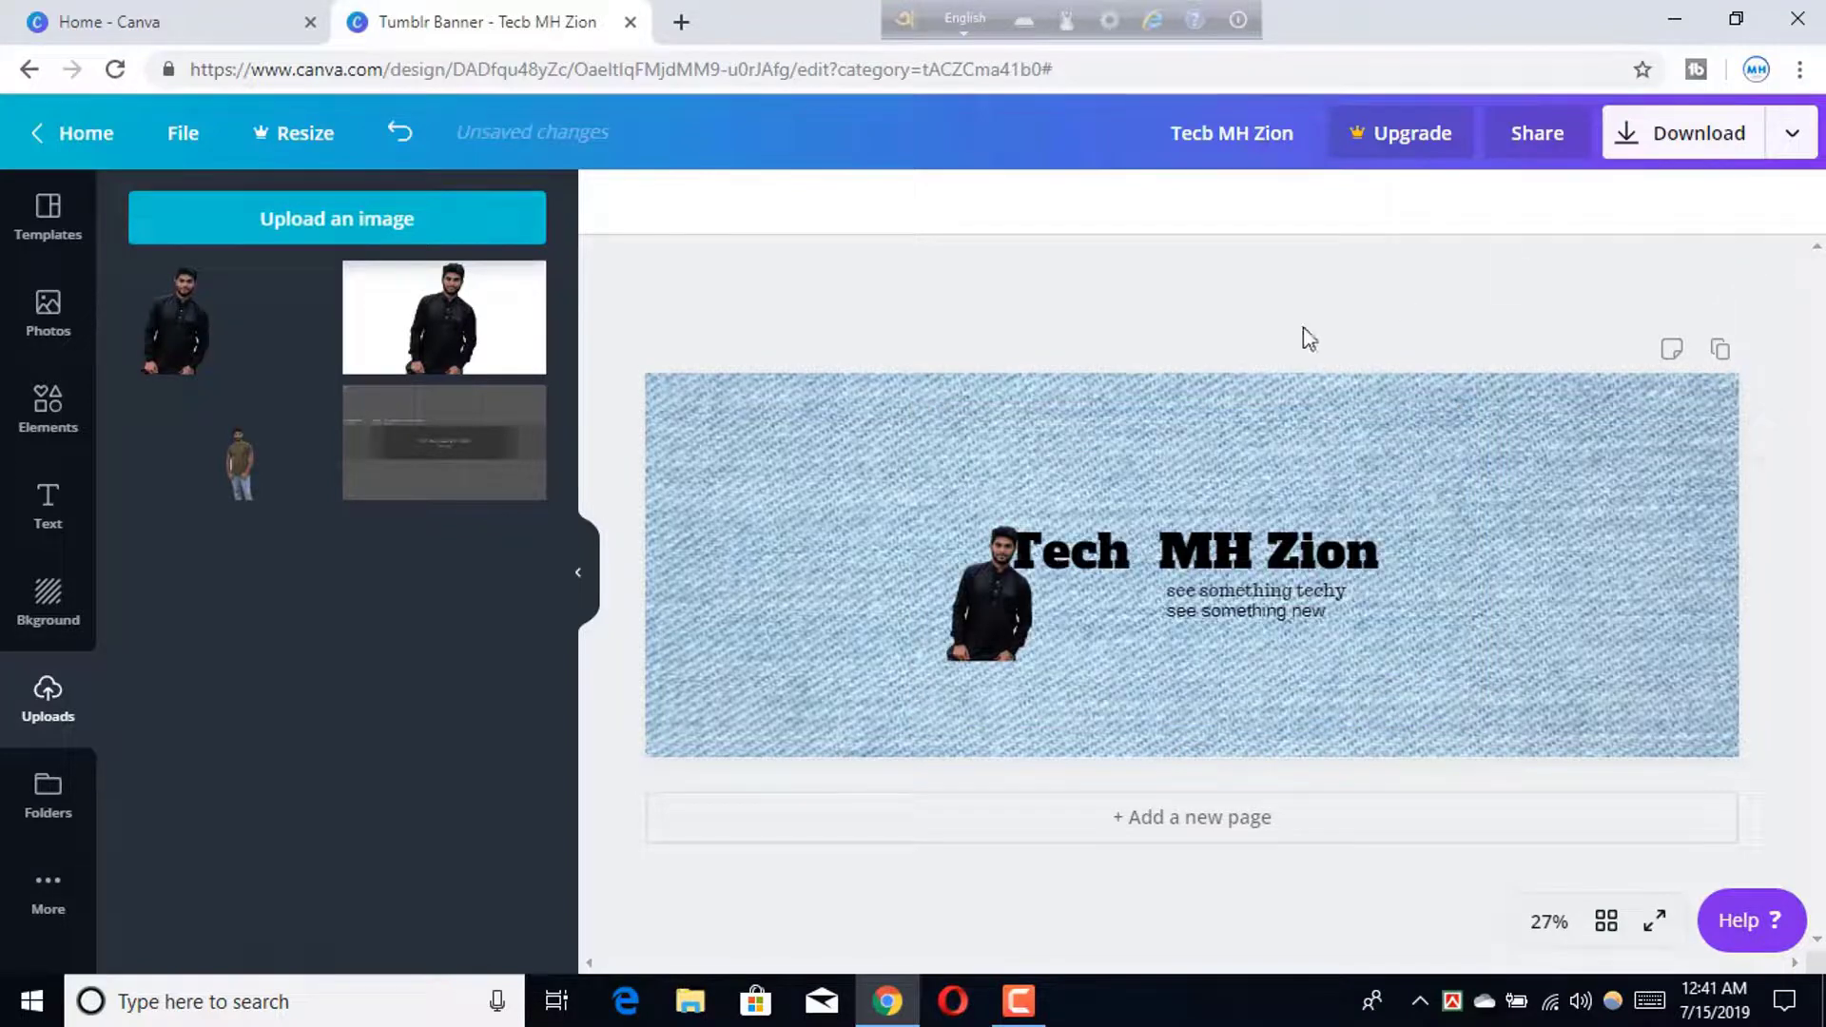
# Move the Tech MH Zion heading about 25 px right, then bring up the Elements library
pyautogui.click(1442, 424)
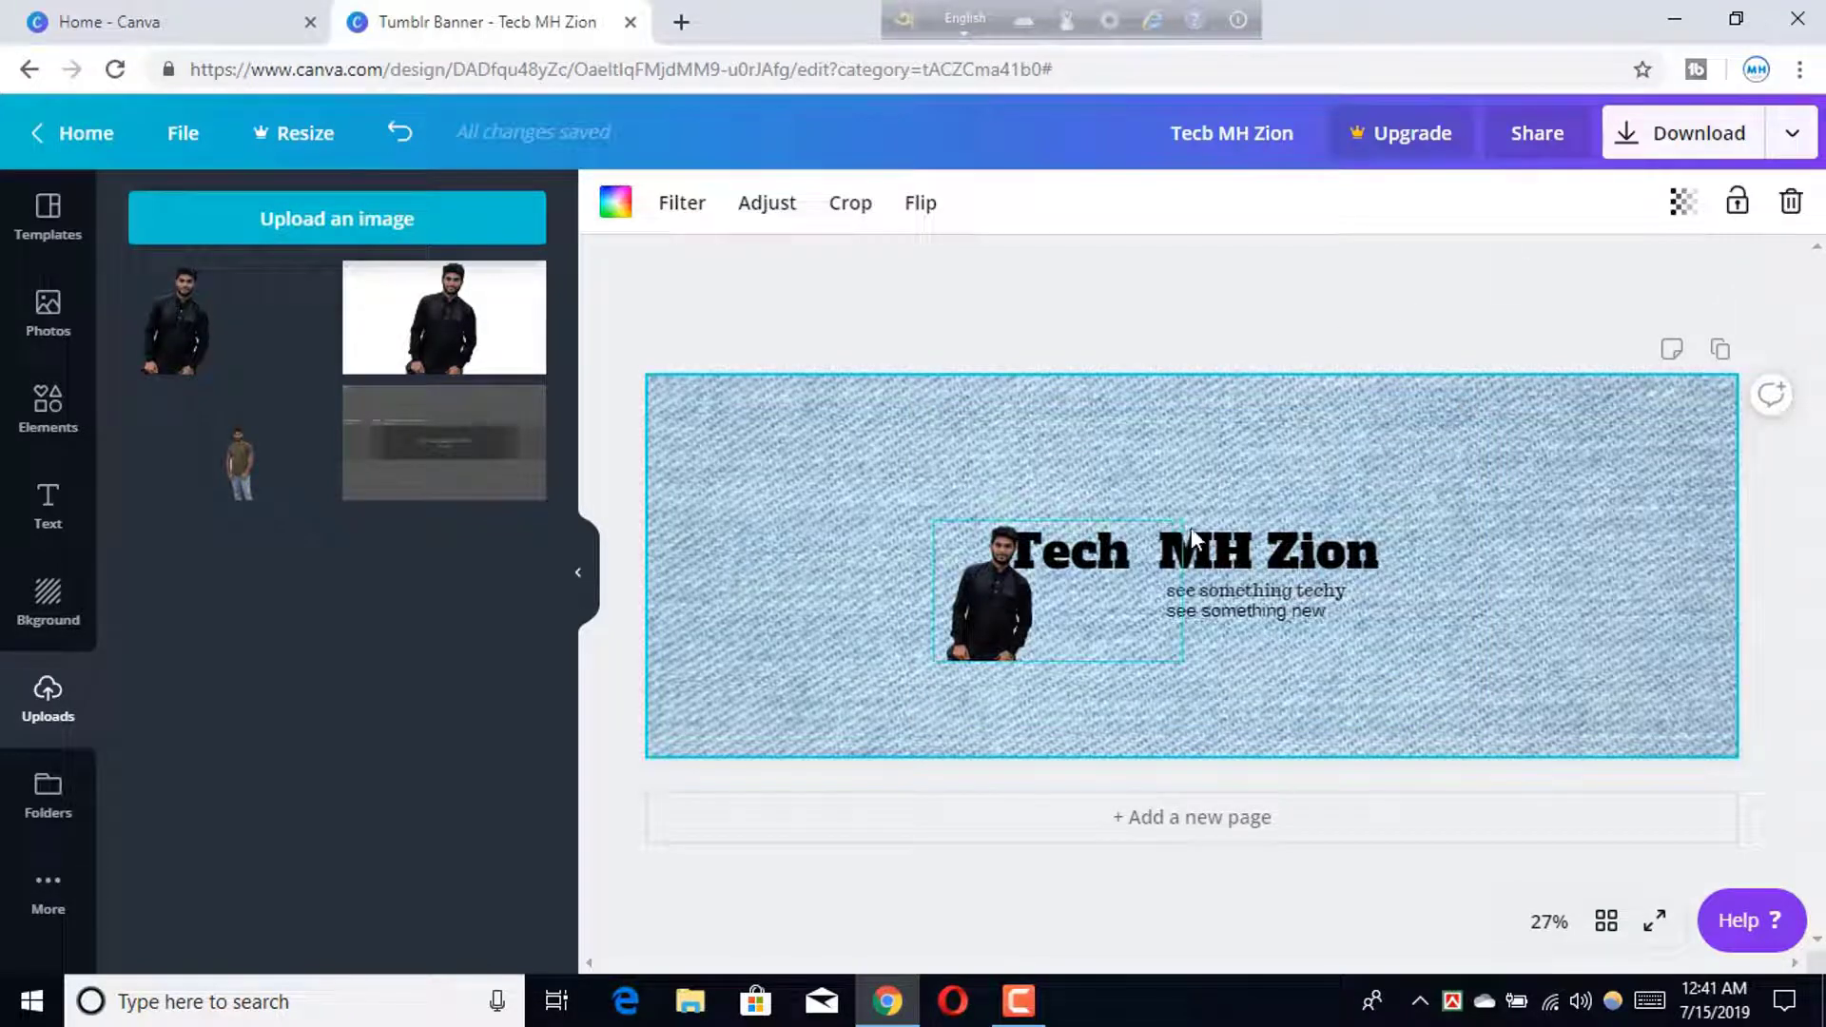
pyautogui.click(1224, 550)
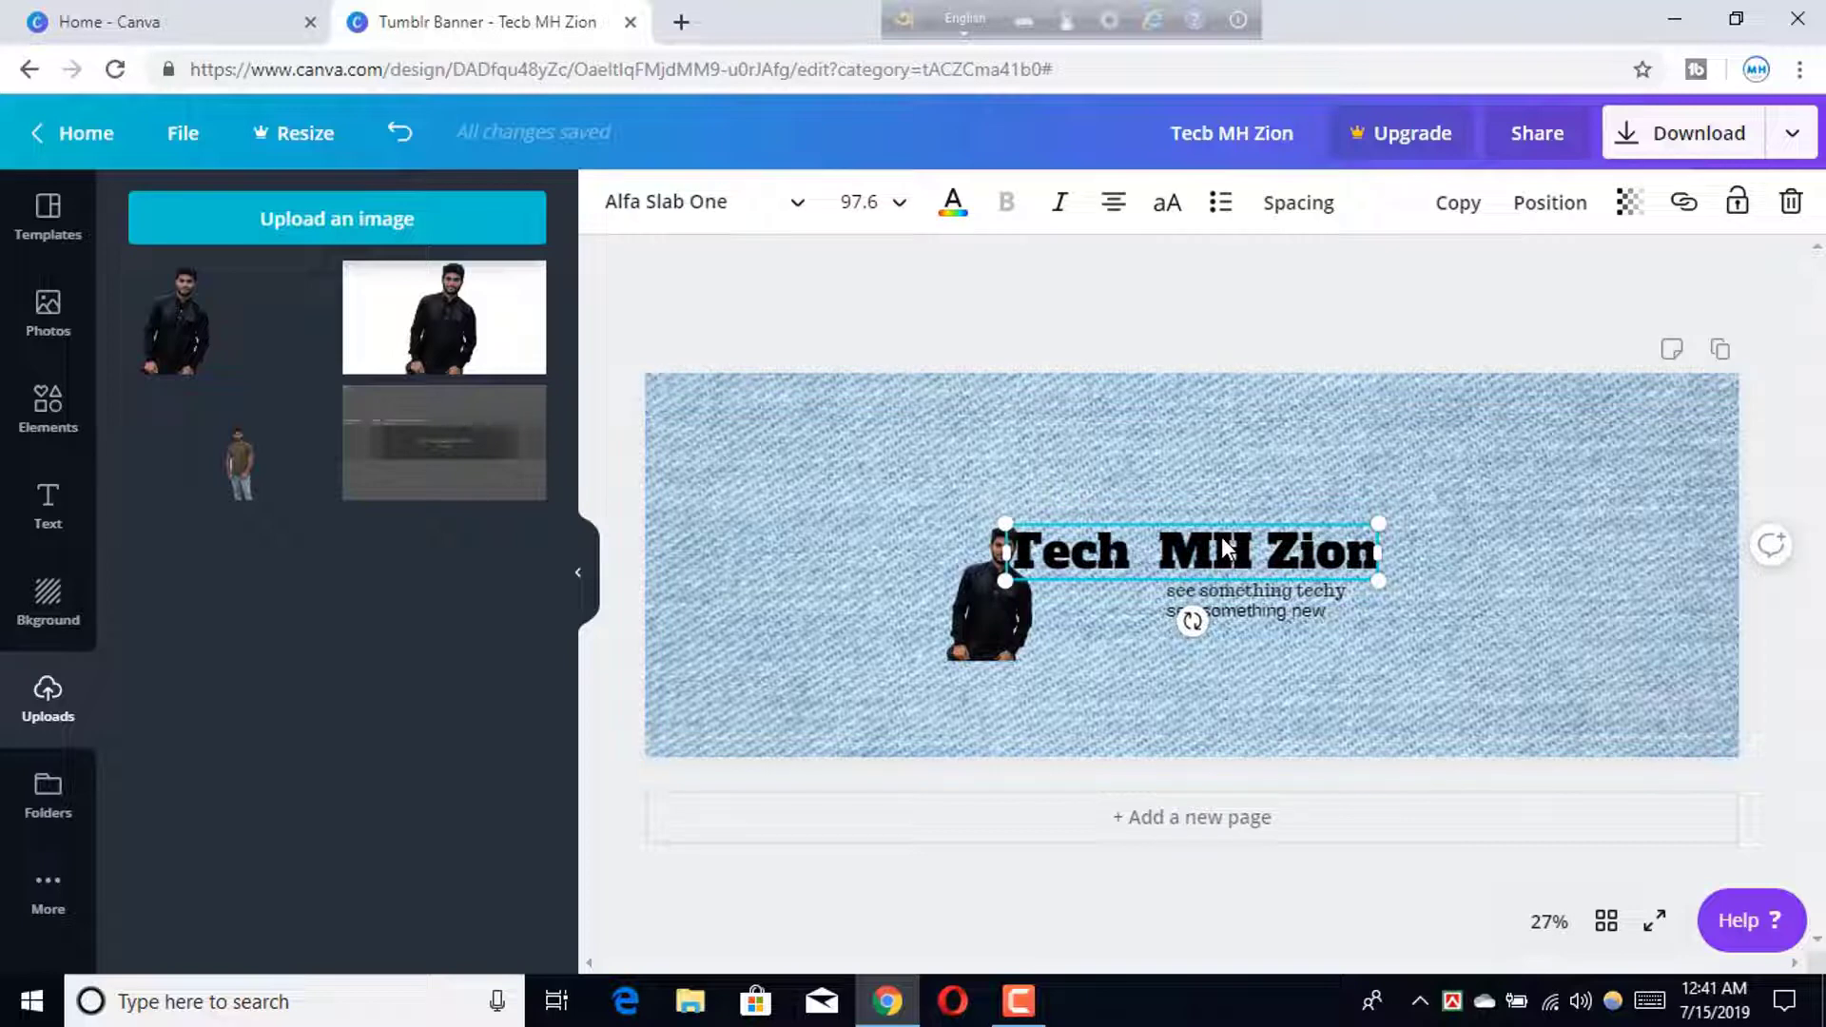
pyautogui.moveTo(1222, 535); pyautogui.dragTo(1244, 539)
pyautogui.click(1567, 531)
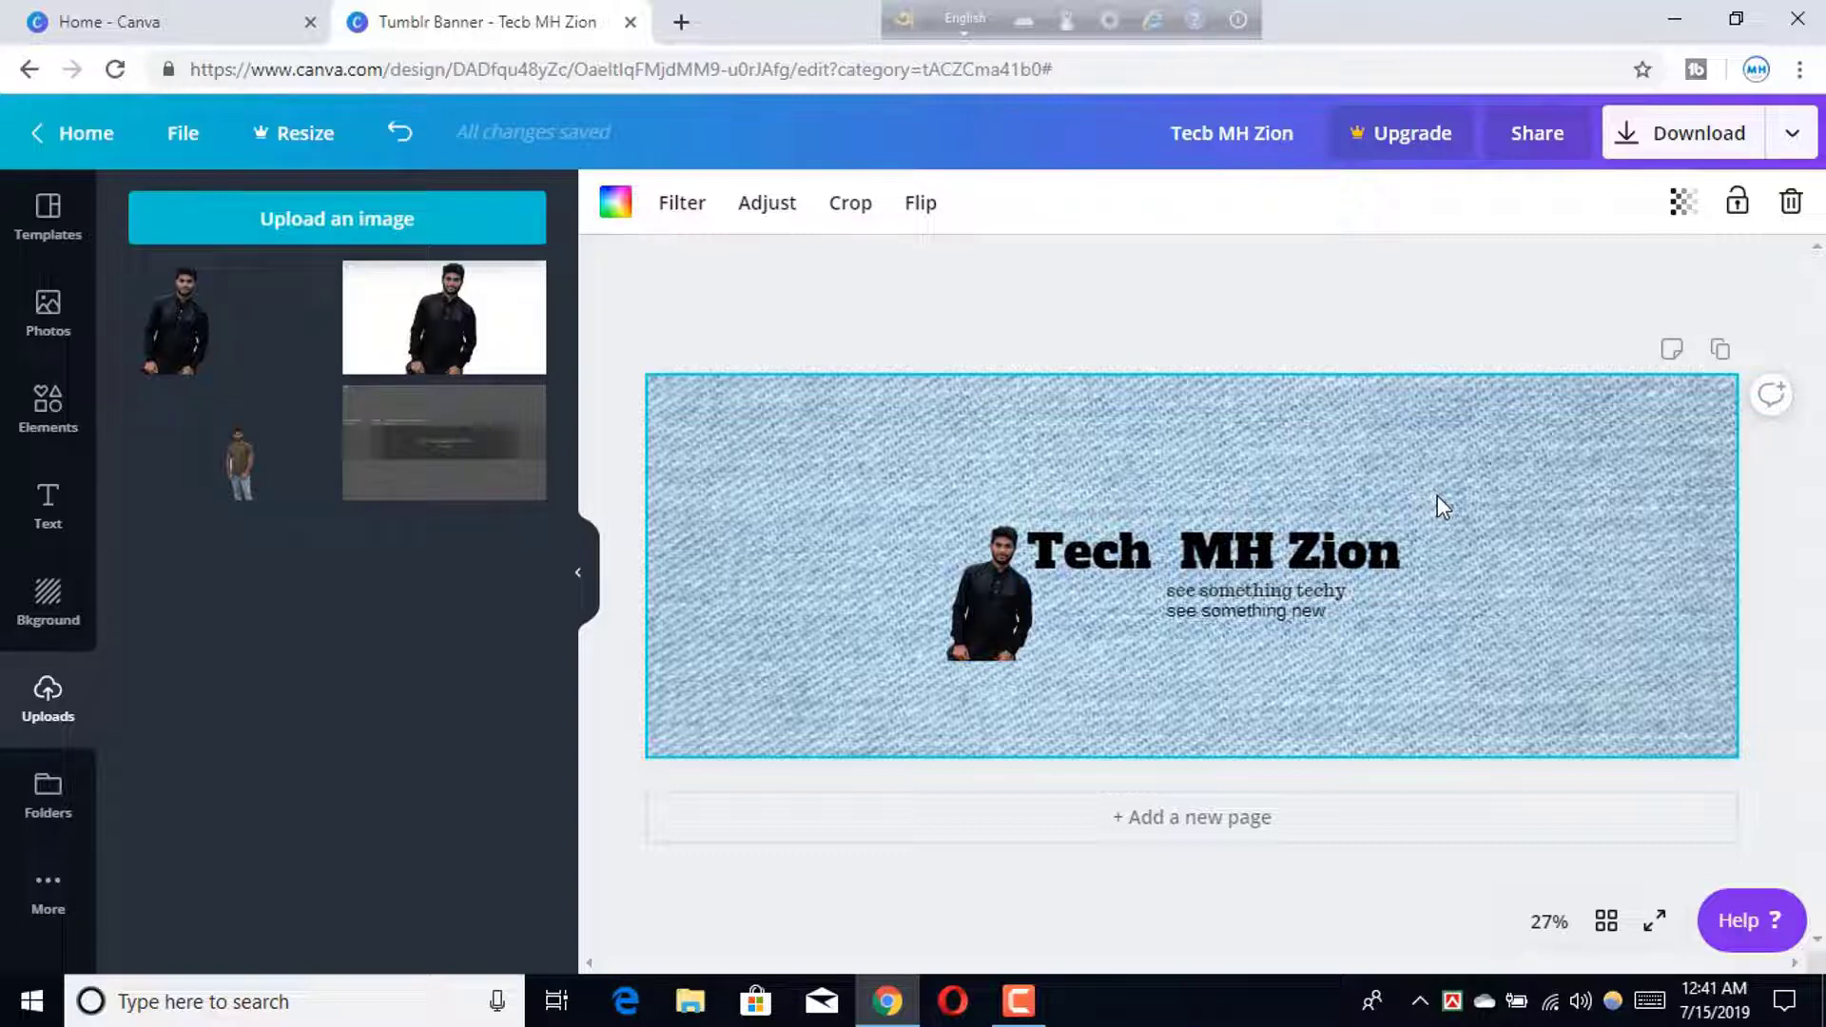
pyautogui.click(35, 401)
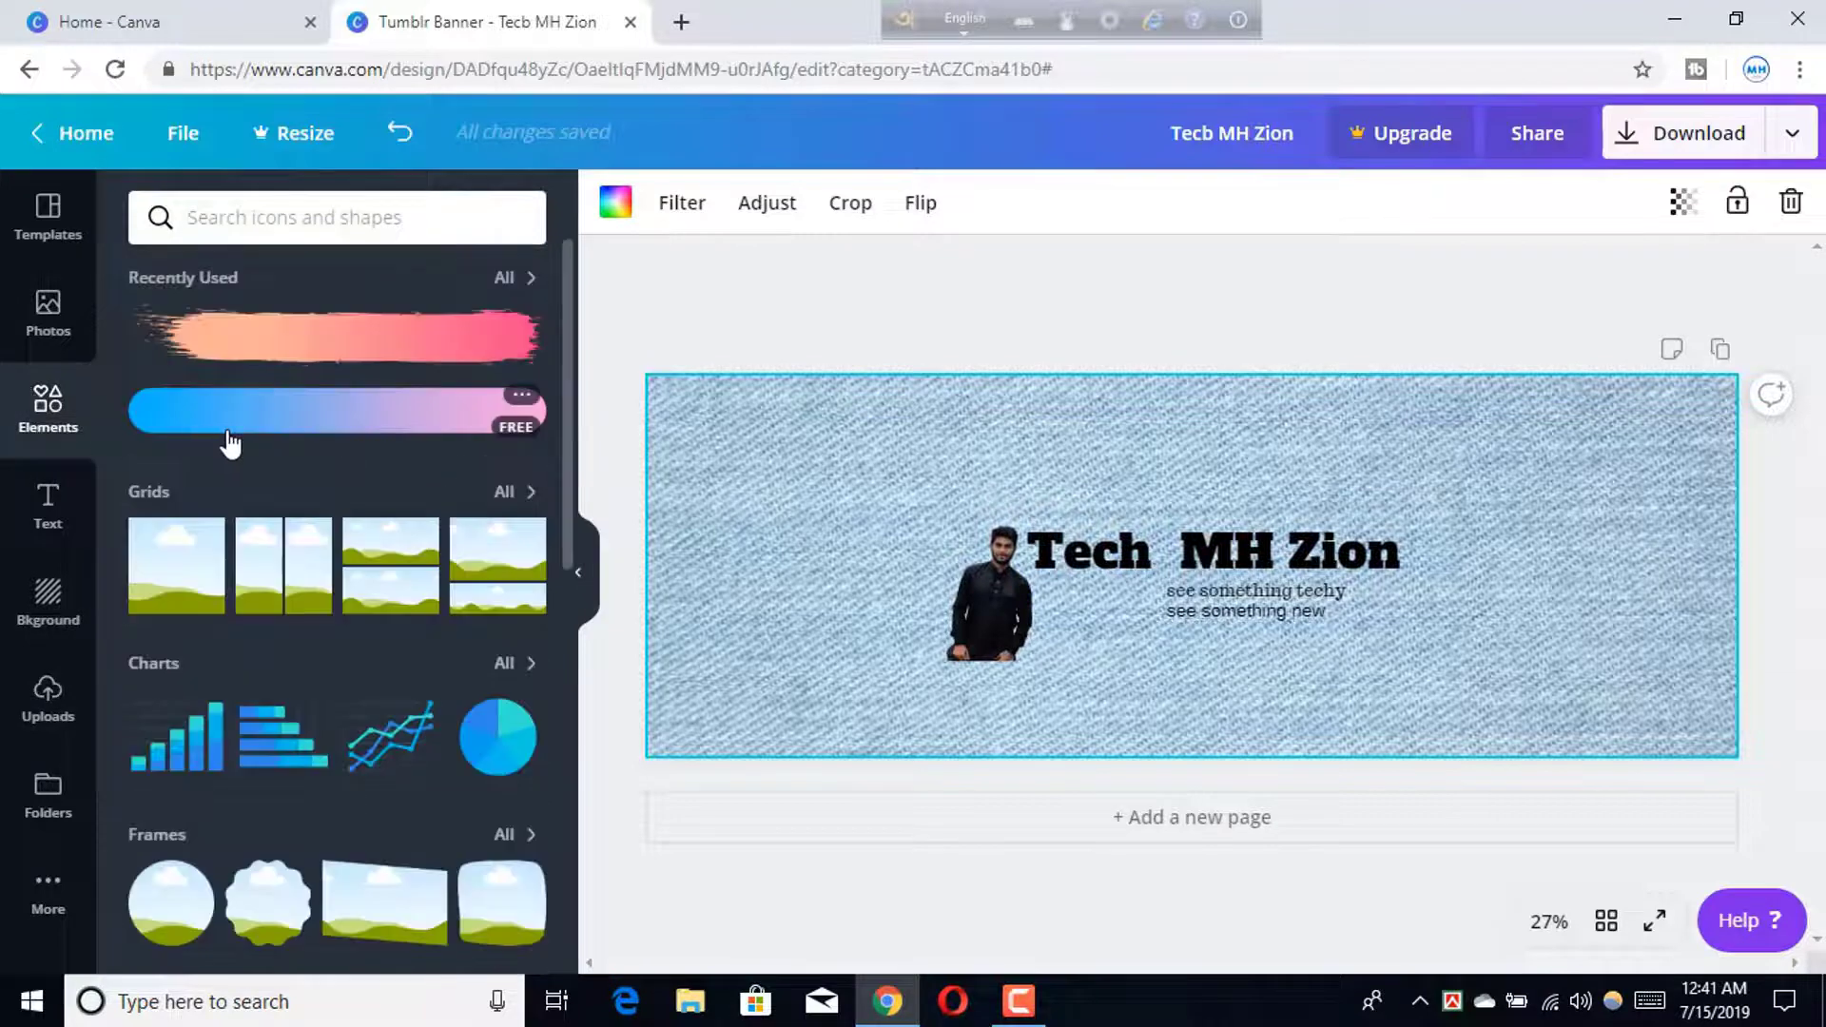
# Add the pink-orange brush stroke, shrink it, and place it just under the heading
pyautogui.click(359, 338)
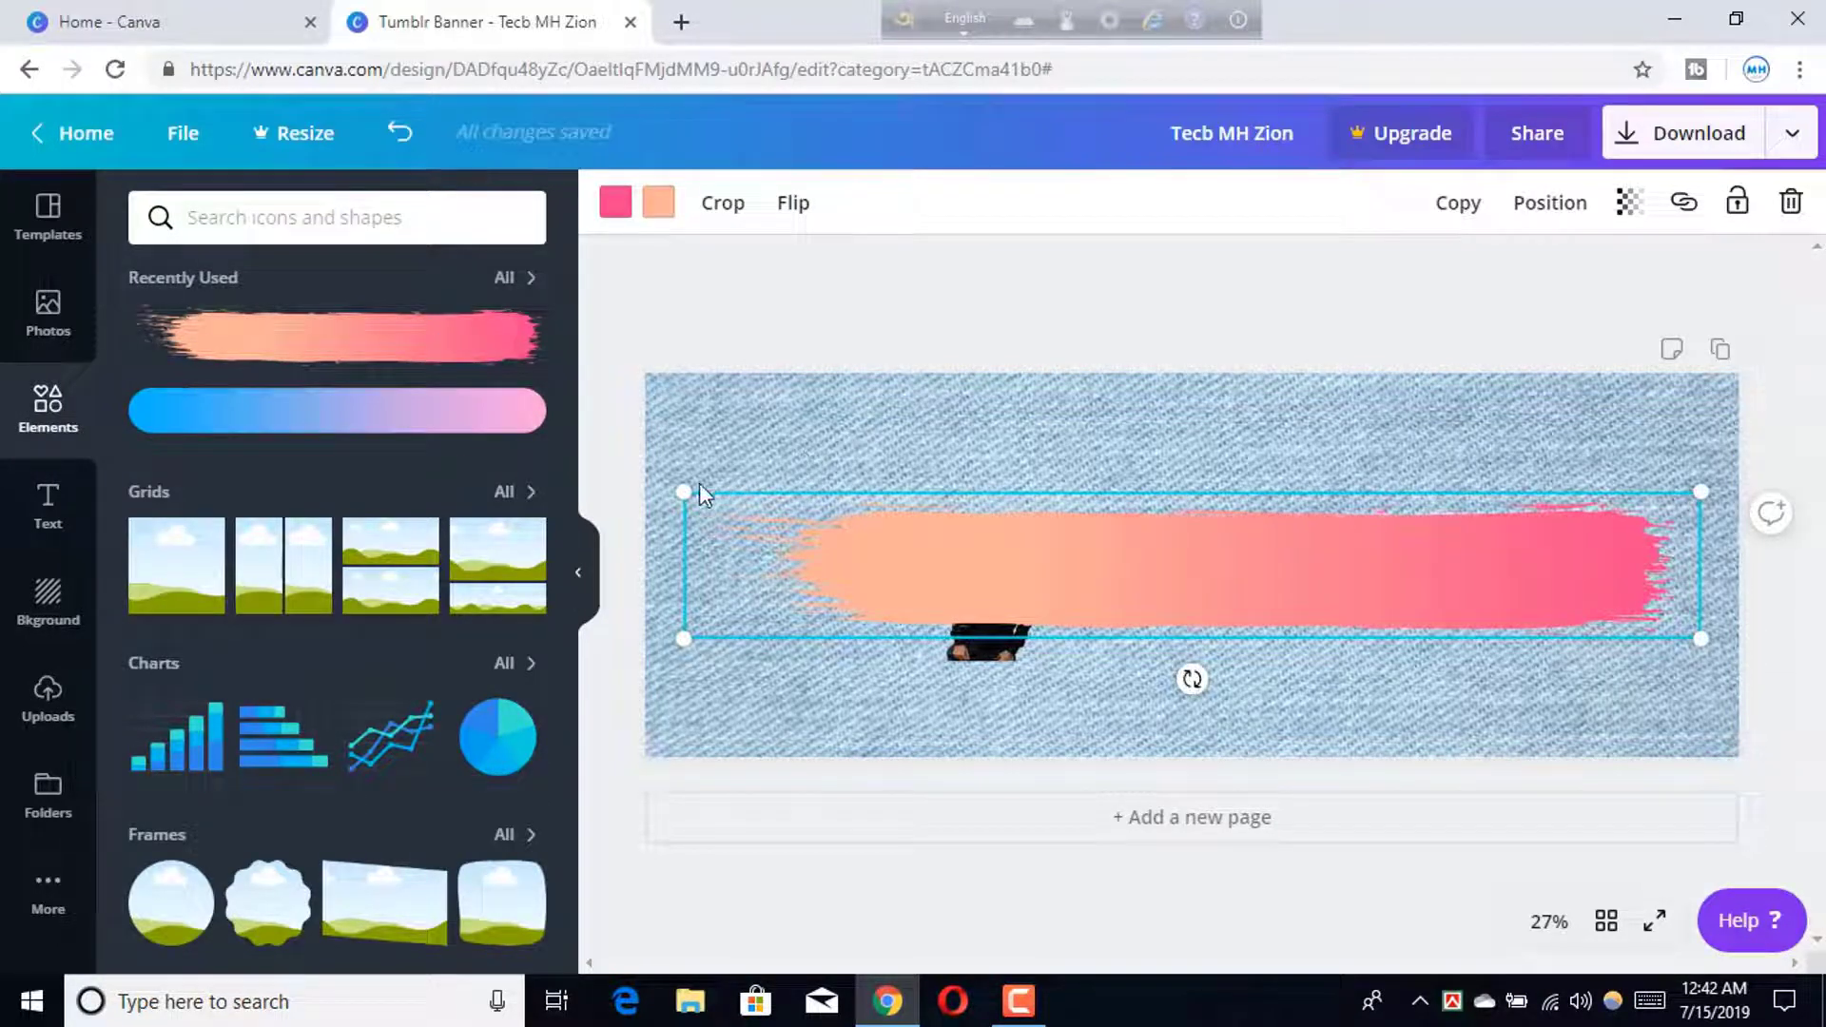
pyautogui.moveTo(687, 491); pyautogui.dragTo(1329, 585)
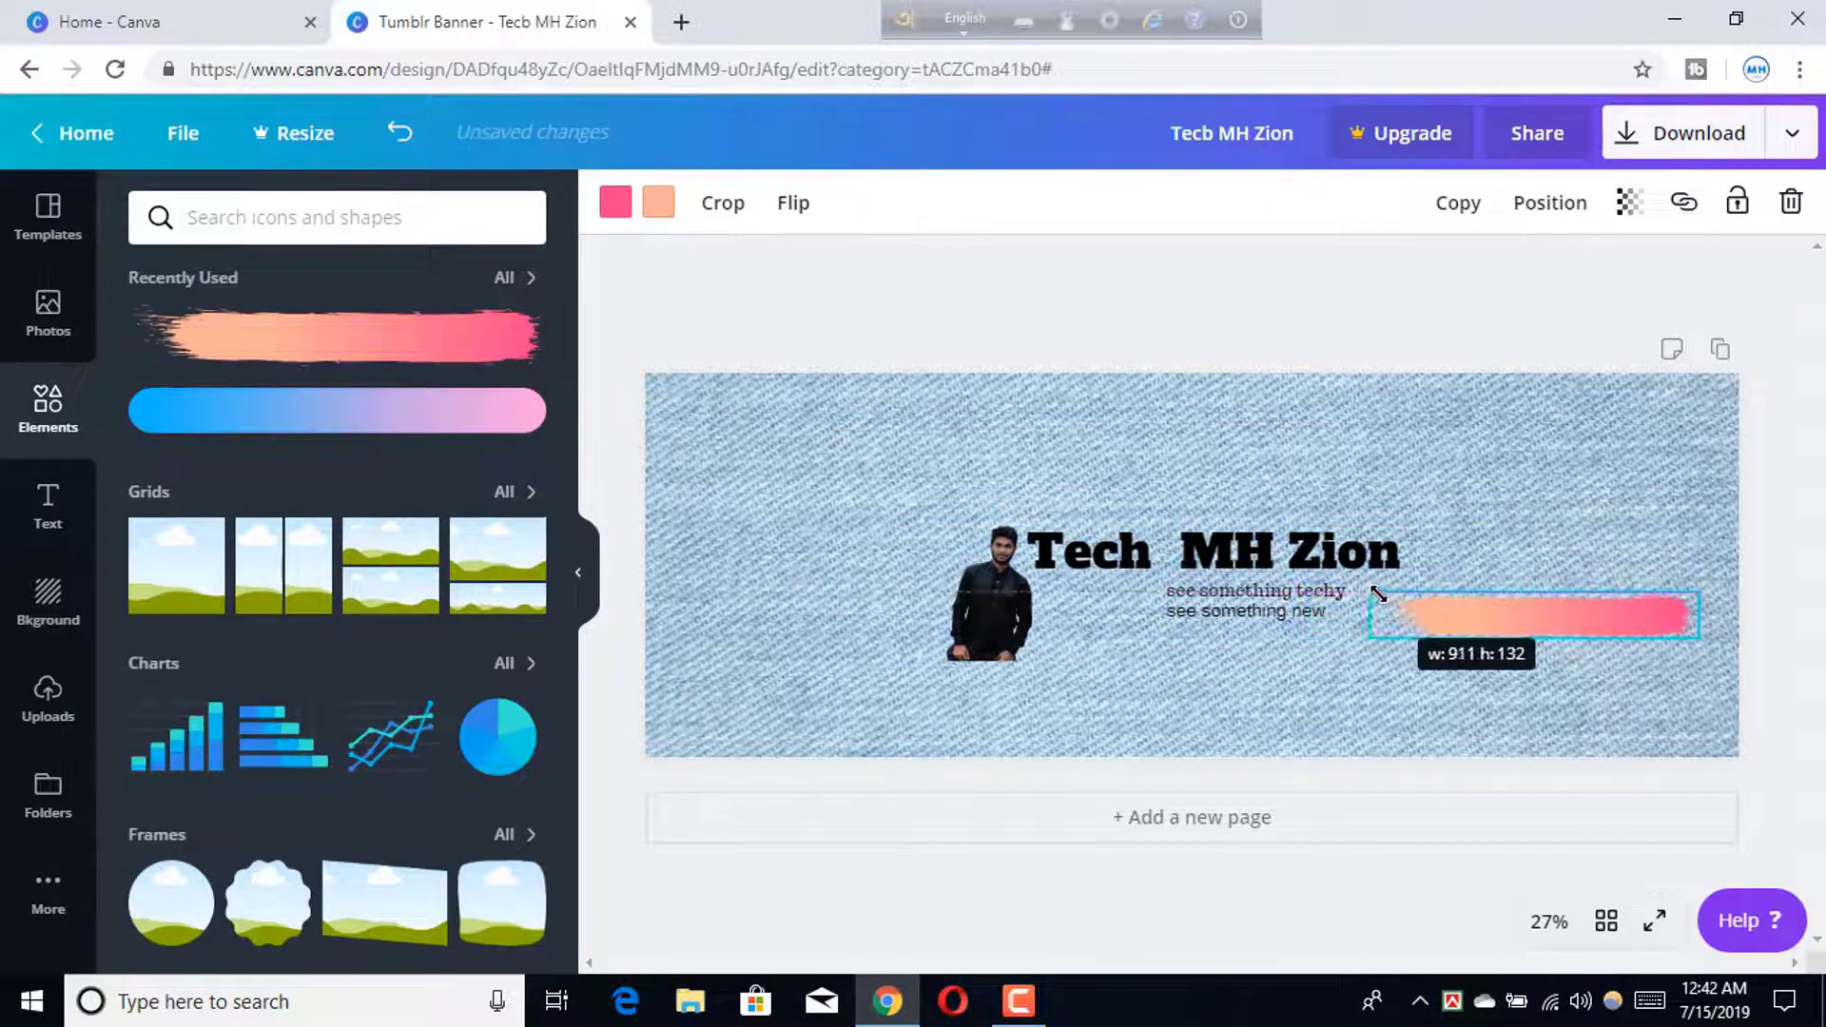
pyautogui.moveTo(1328, 584); pyautogui.dragTo(1401, 598)
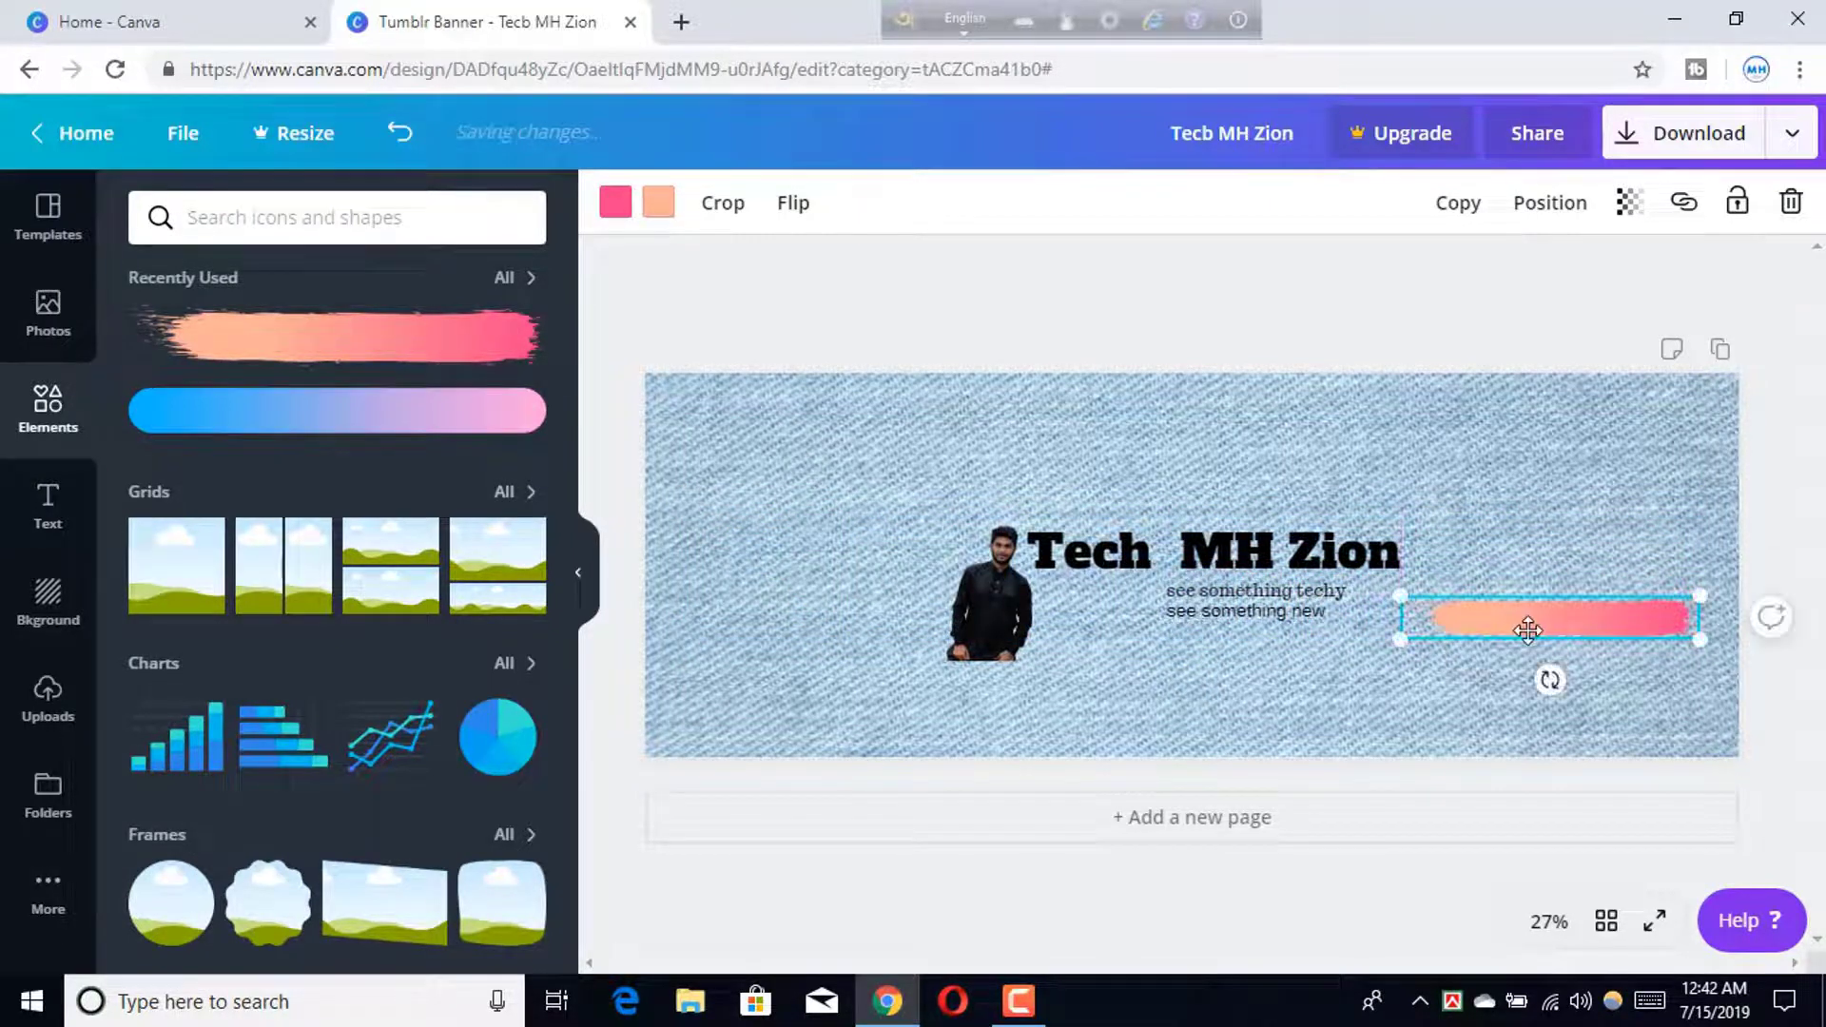
pyautogui.moveTo(1513, 625); pyautogui.dragTo(1233, 606)
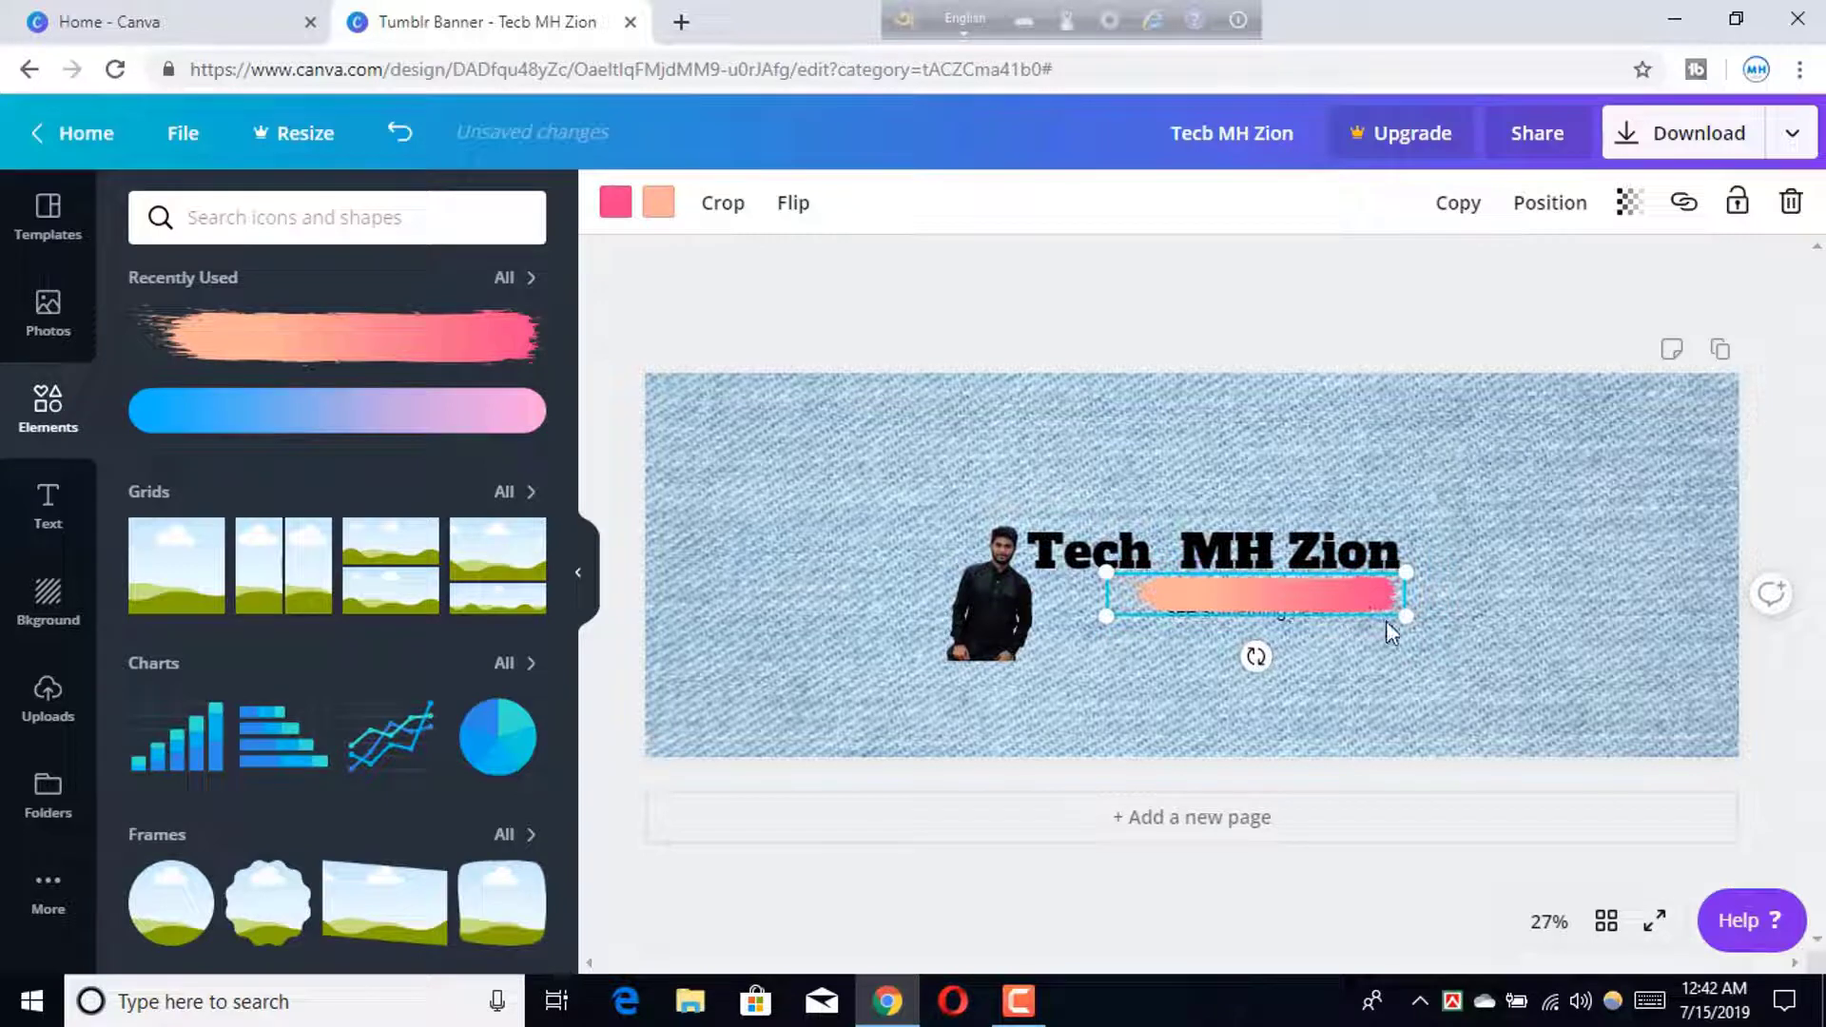
pyautogui.moveTo(1405, 617); pyautogui.dragTo(1360, 599)
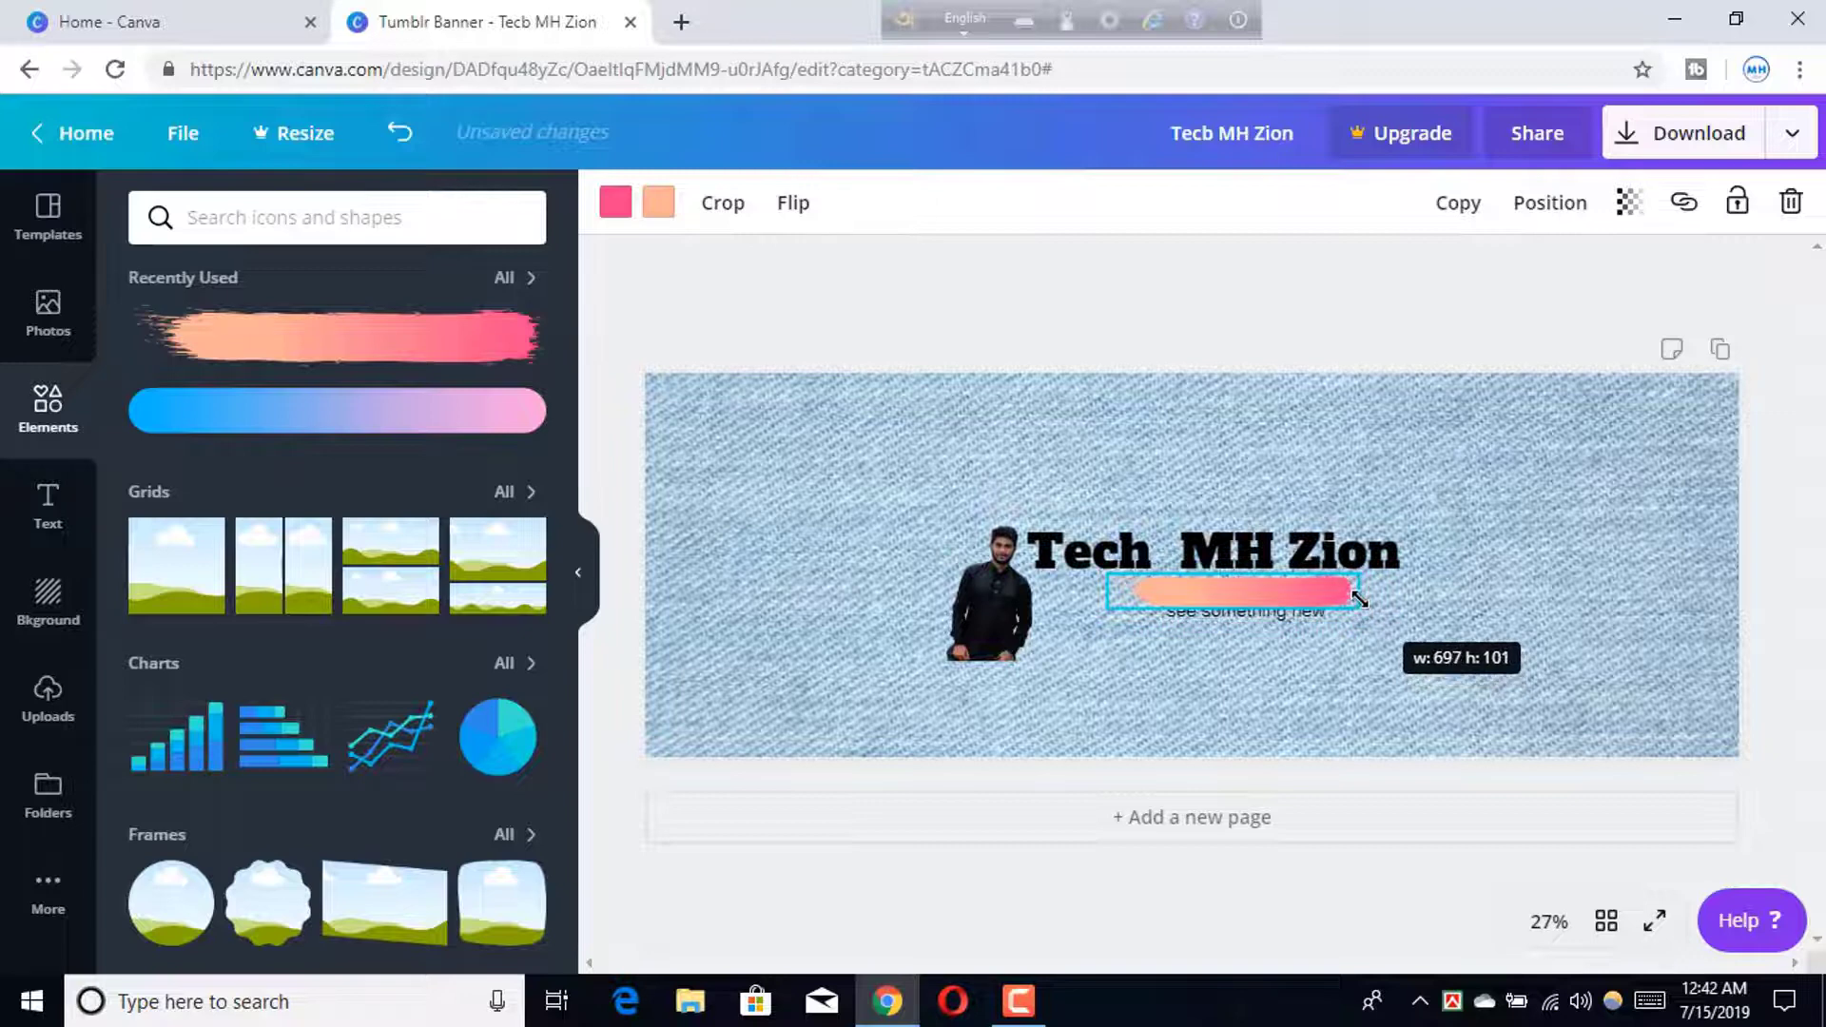
pyautogui.moveTo(1360, 600); pyautogui.dragTo(1260, 585)
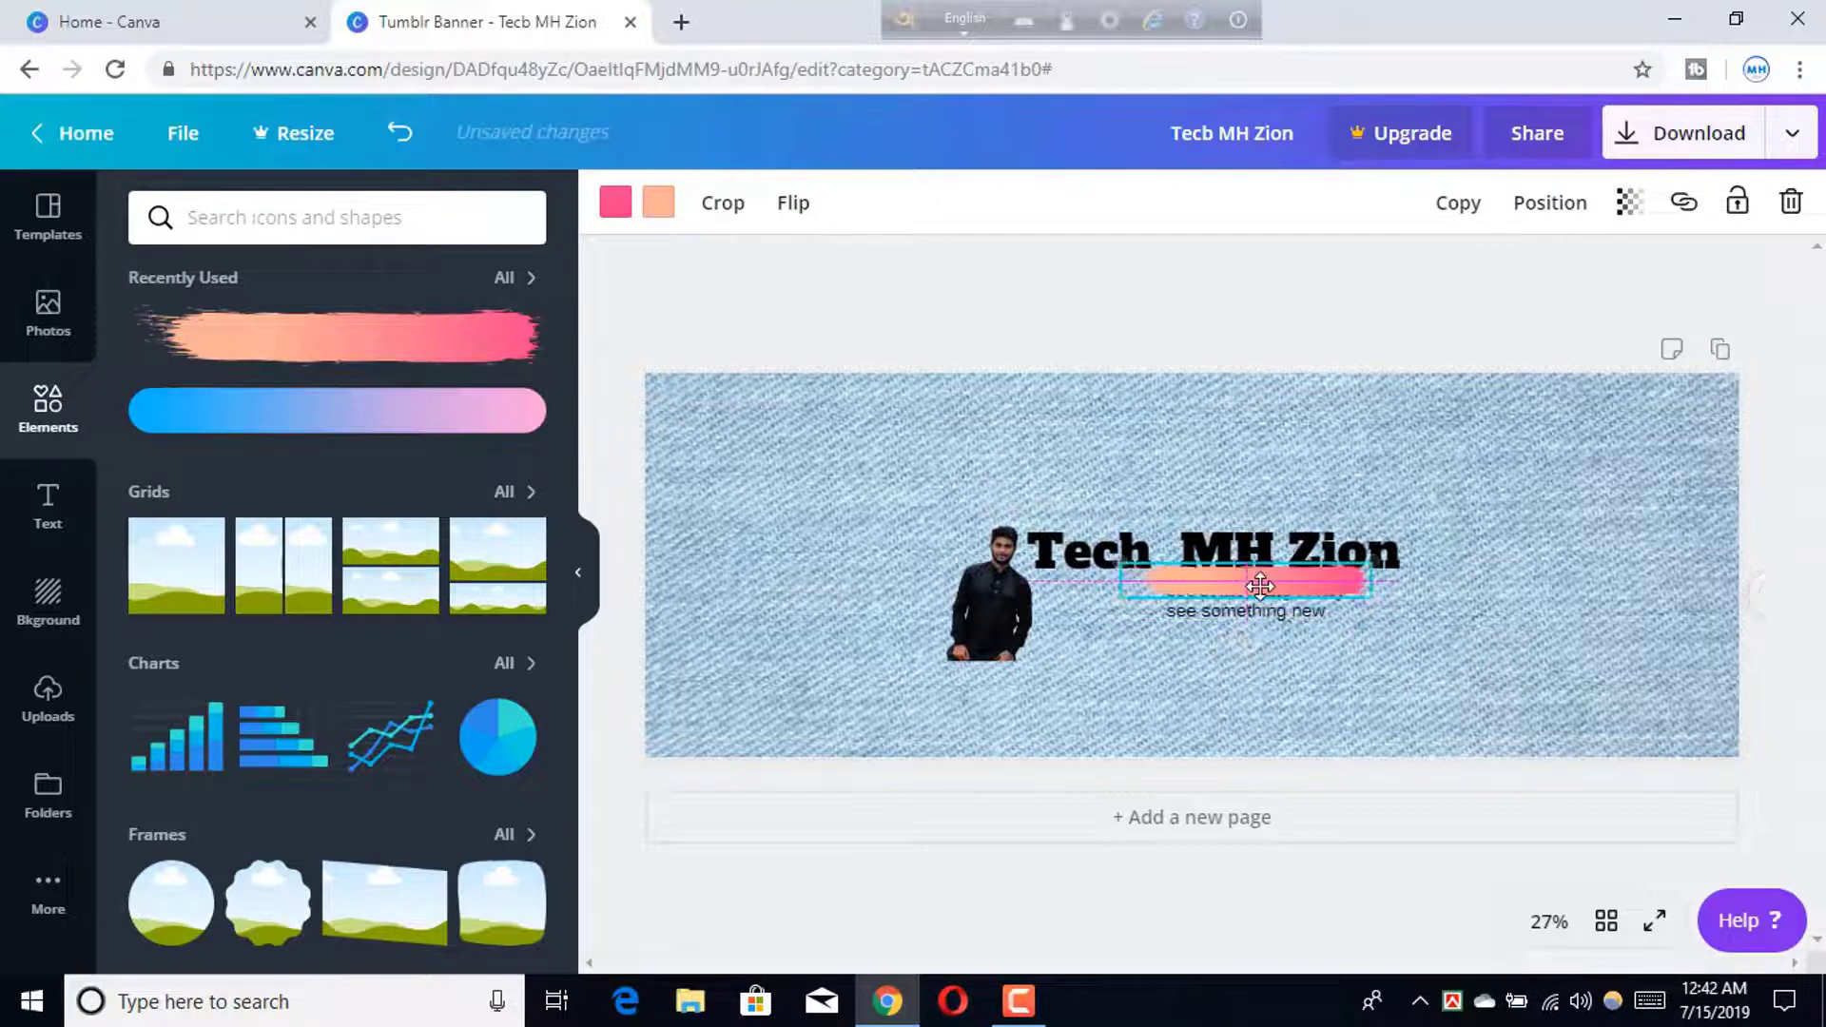
pyautogui.click(1297, 584)
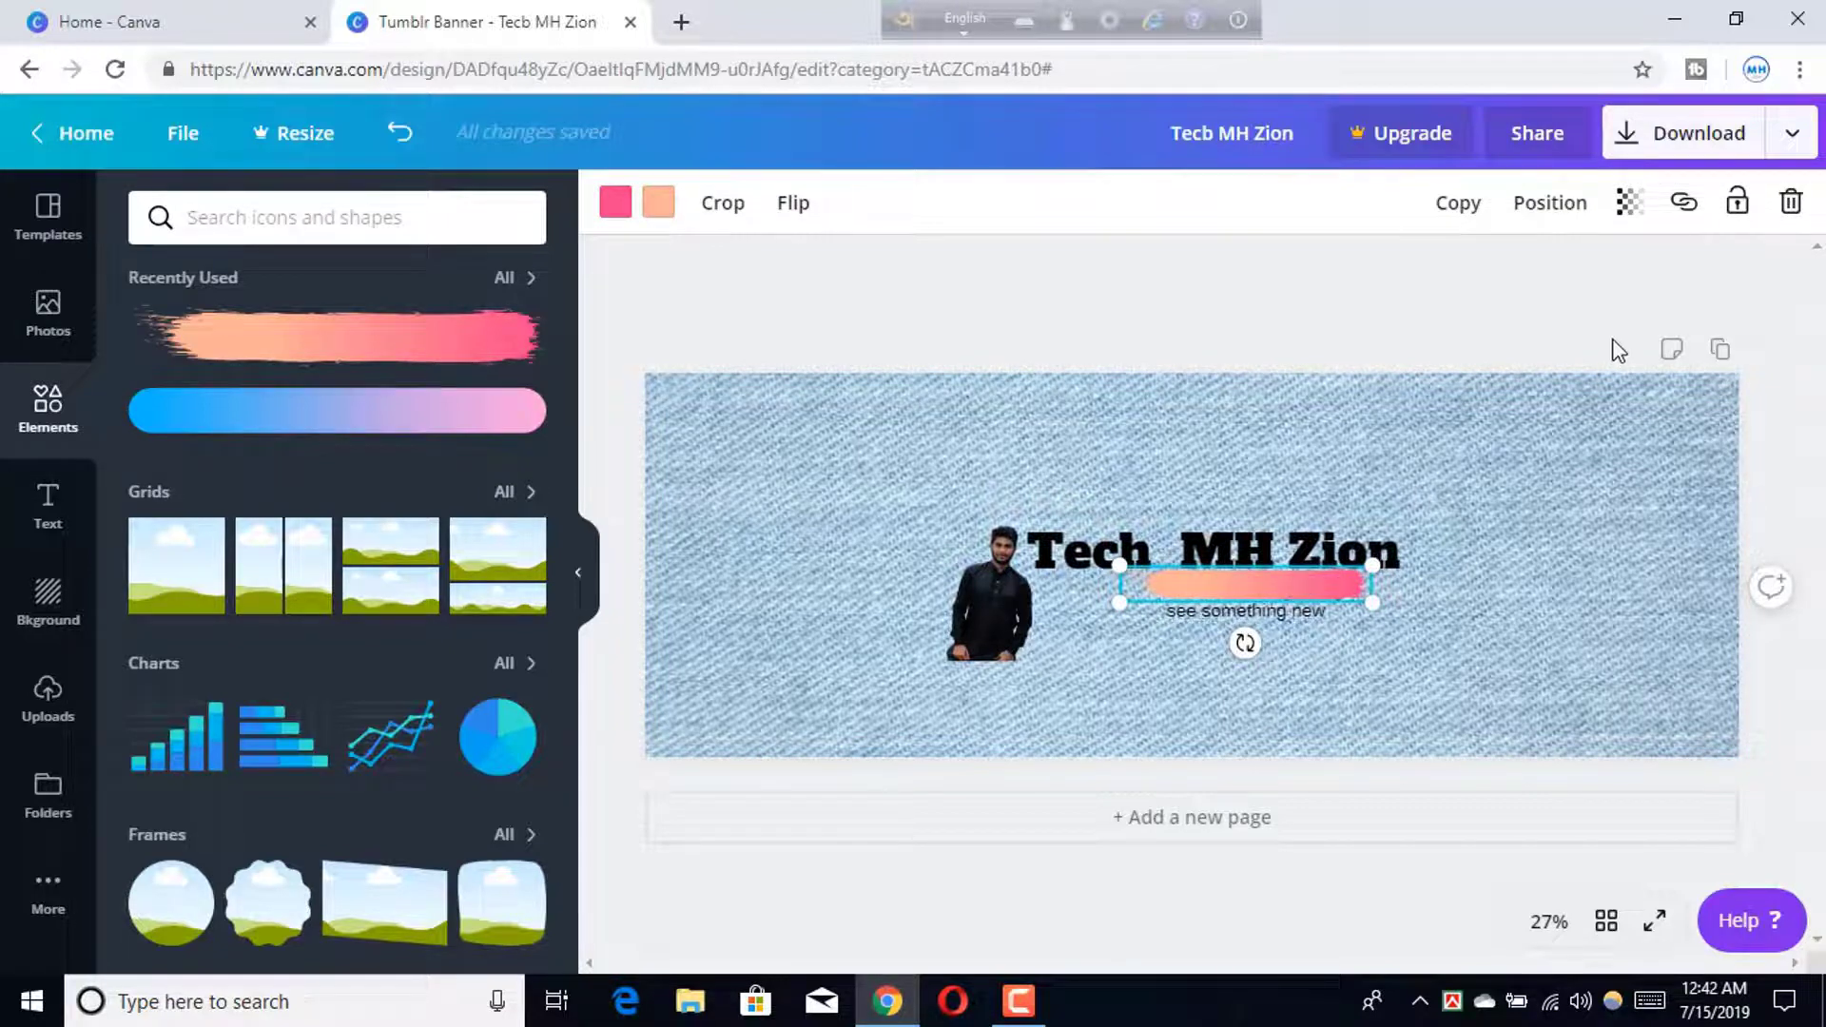
# Send the brush stroke back two layers so the tagline sits on top of it
pyautogui.click(1545, 211)
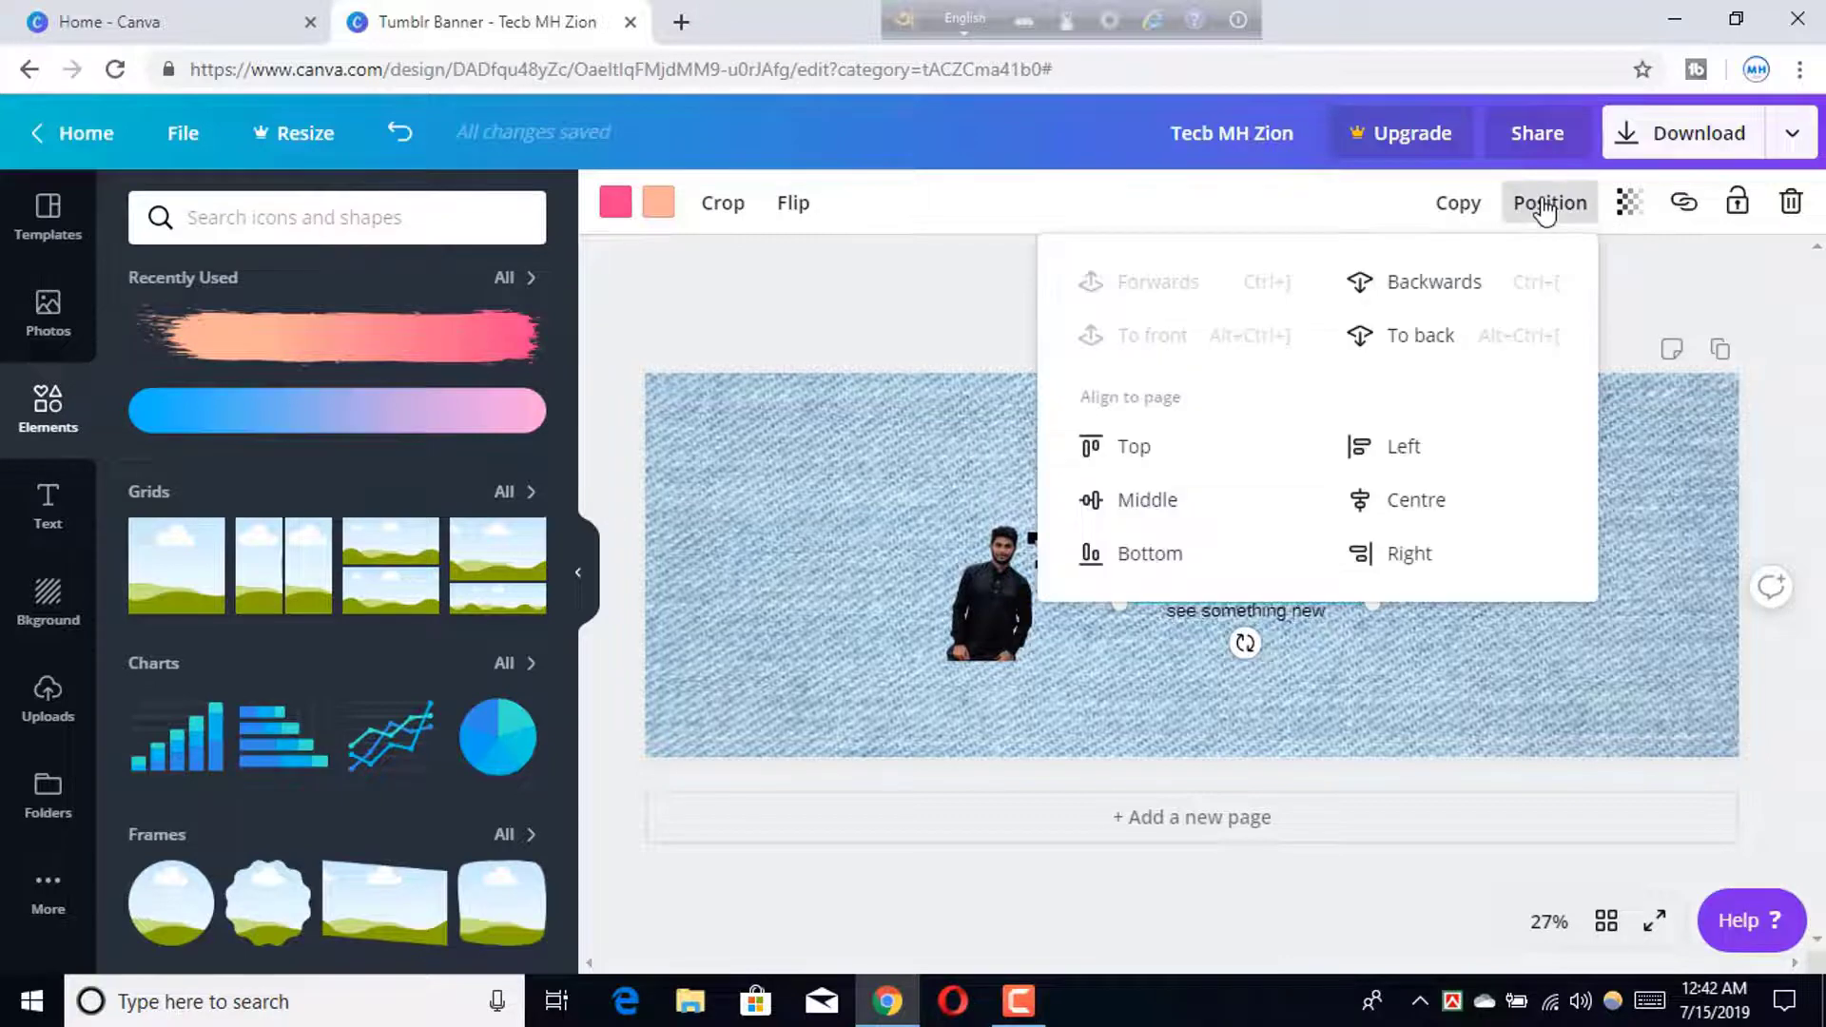
pyautogui.click(1424, 295)
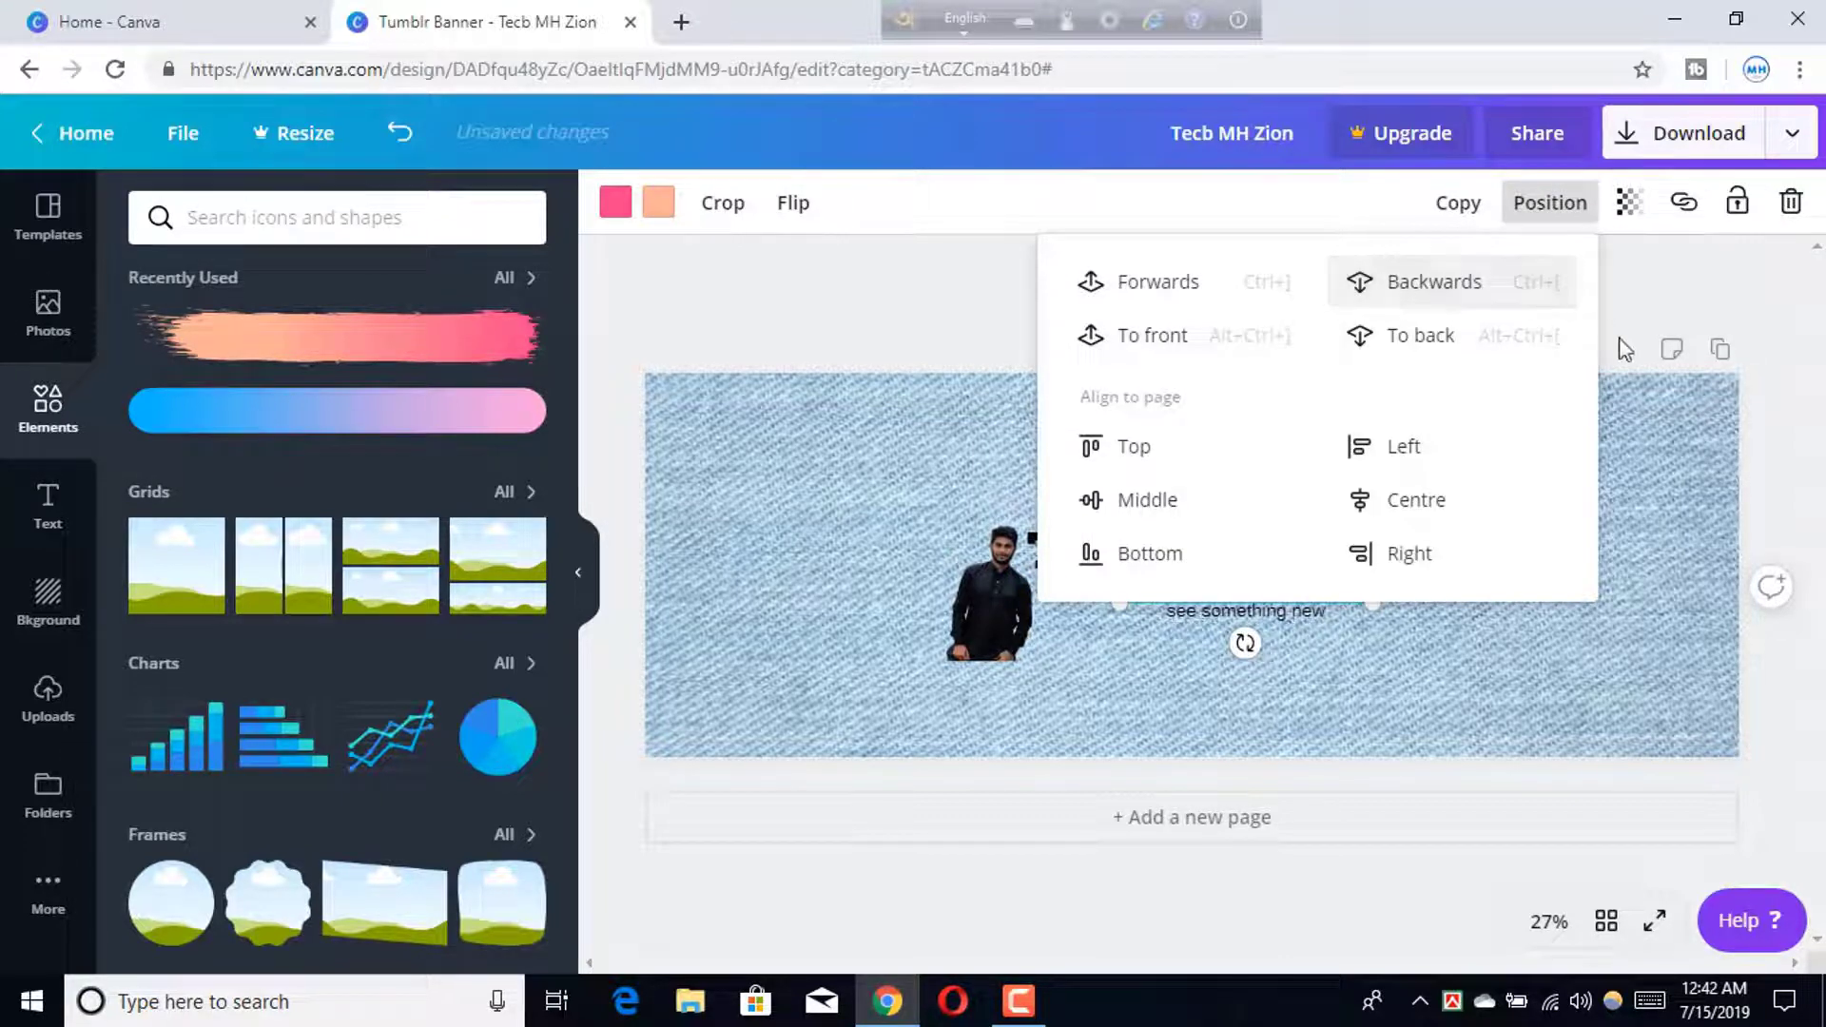
pyautogui.click(1675, 461)
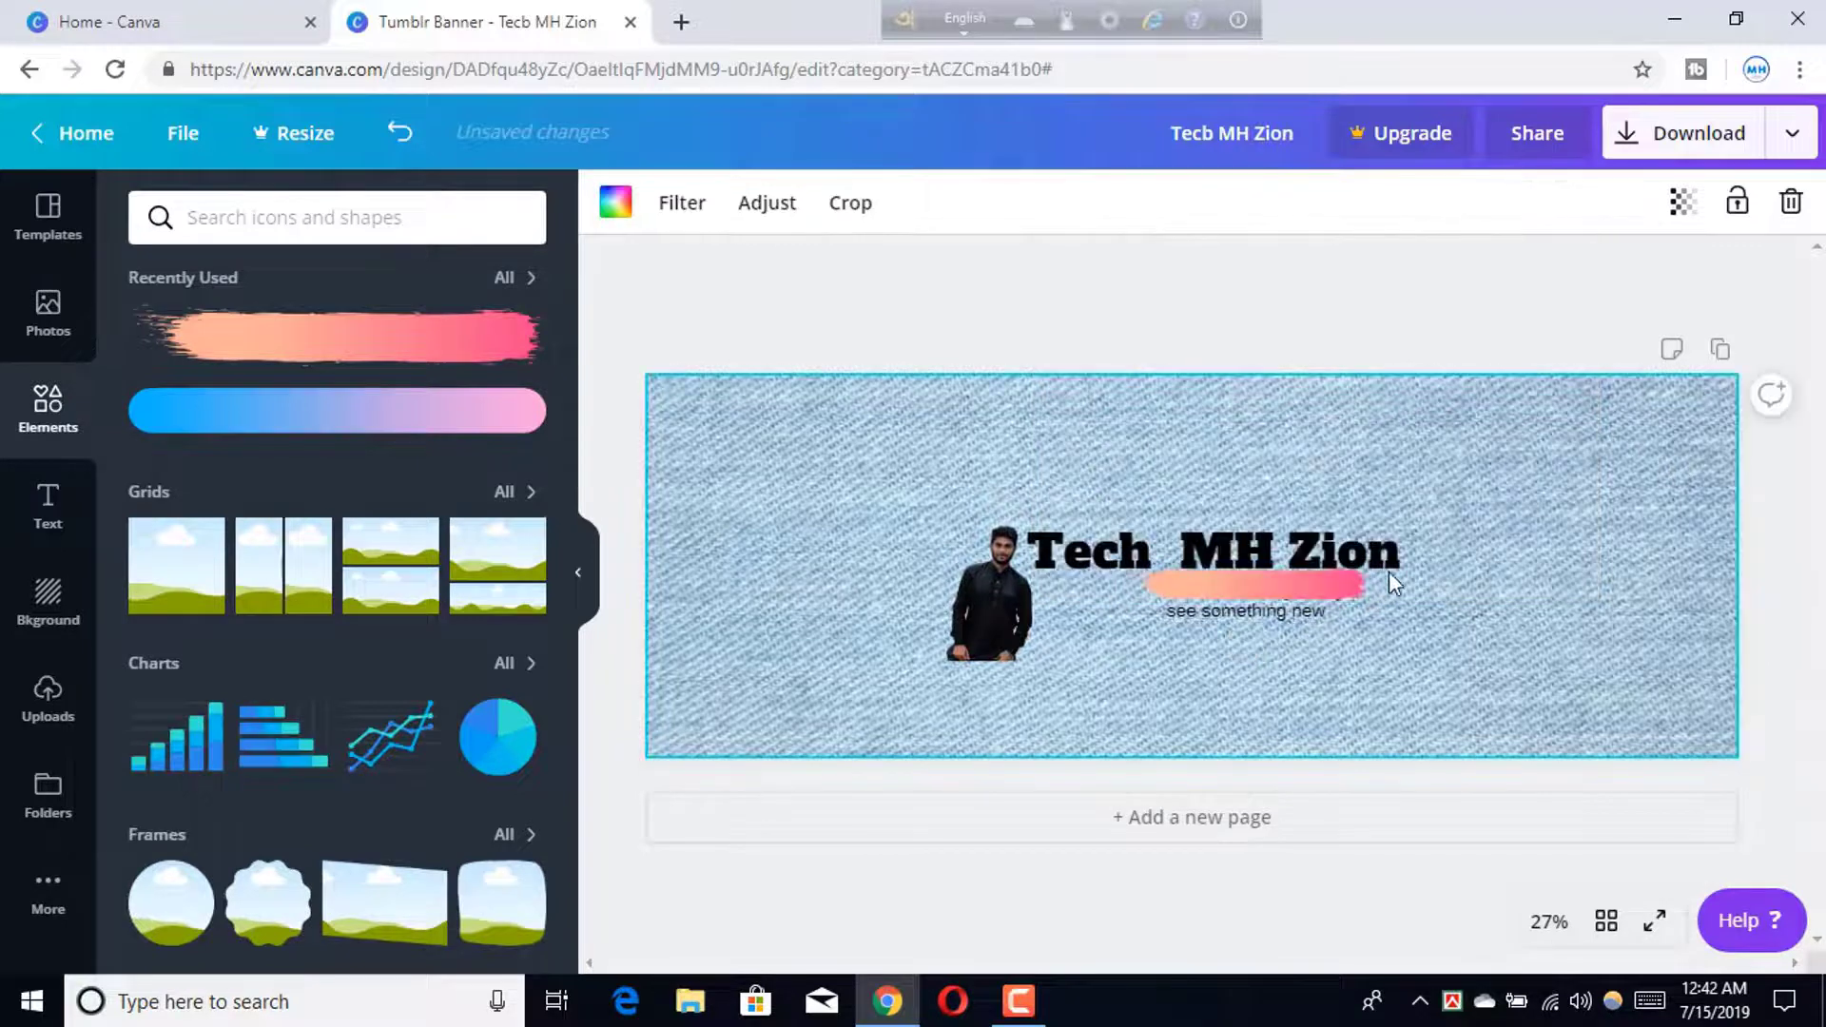
pyautogui.click(1348, 590)
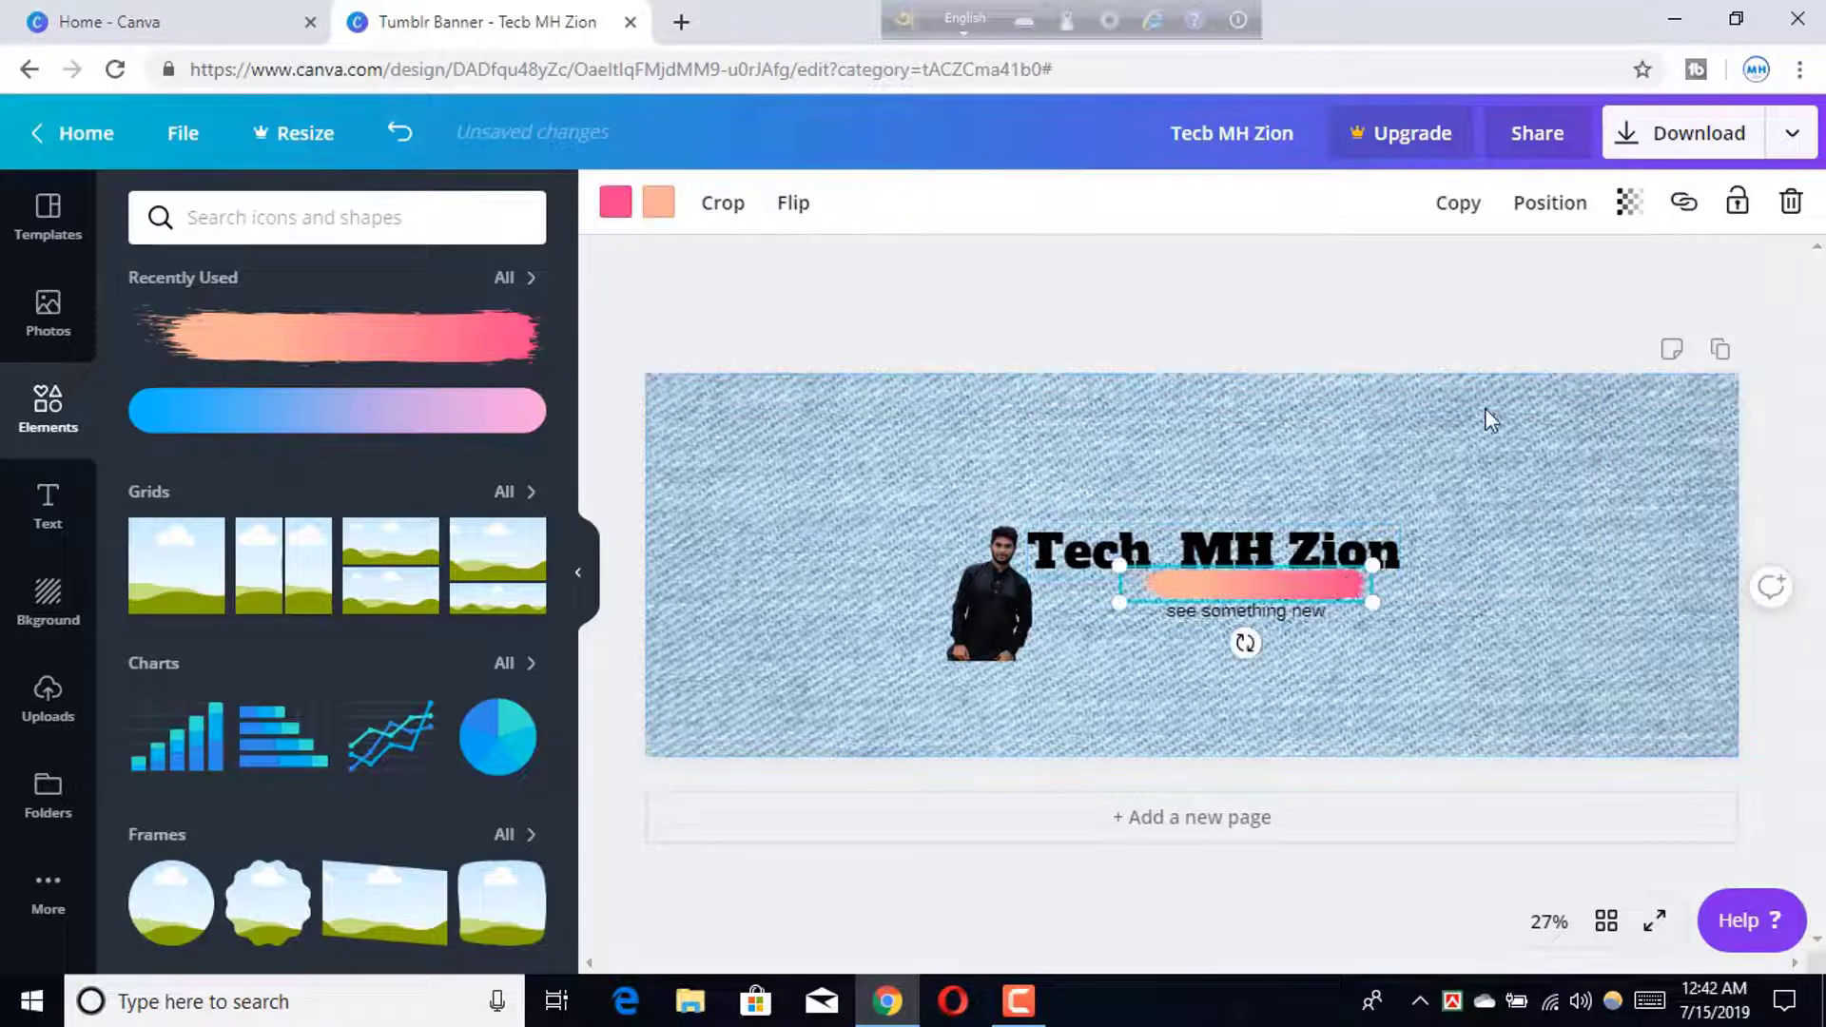
pyautogui.click(1556, 203)
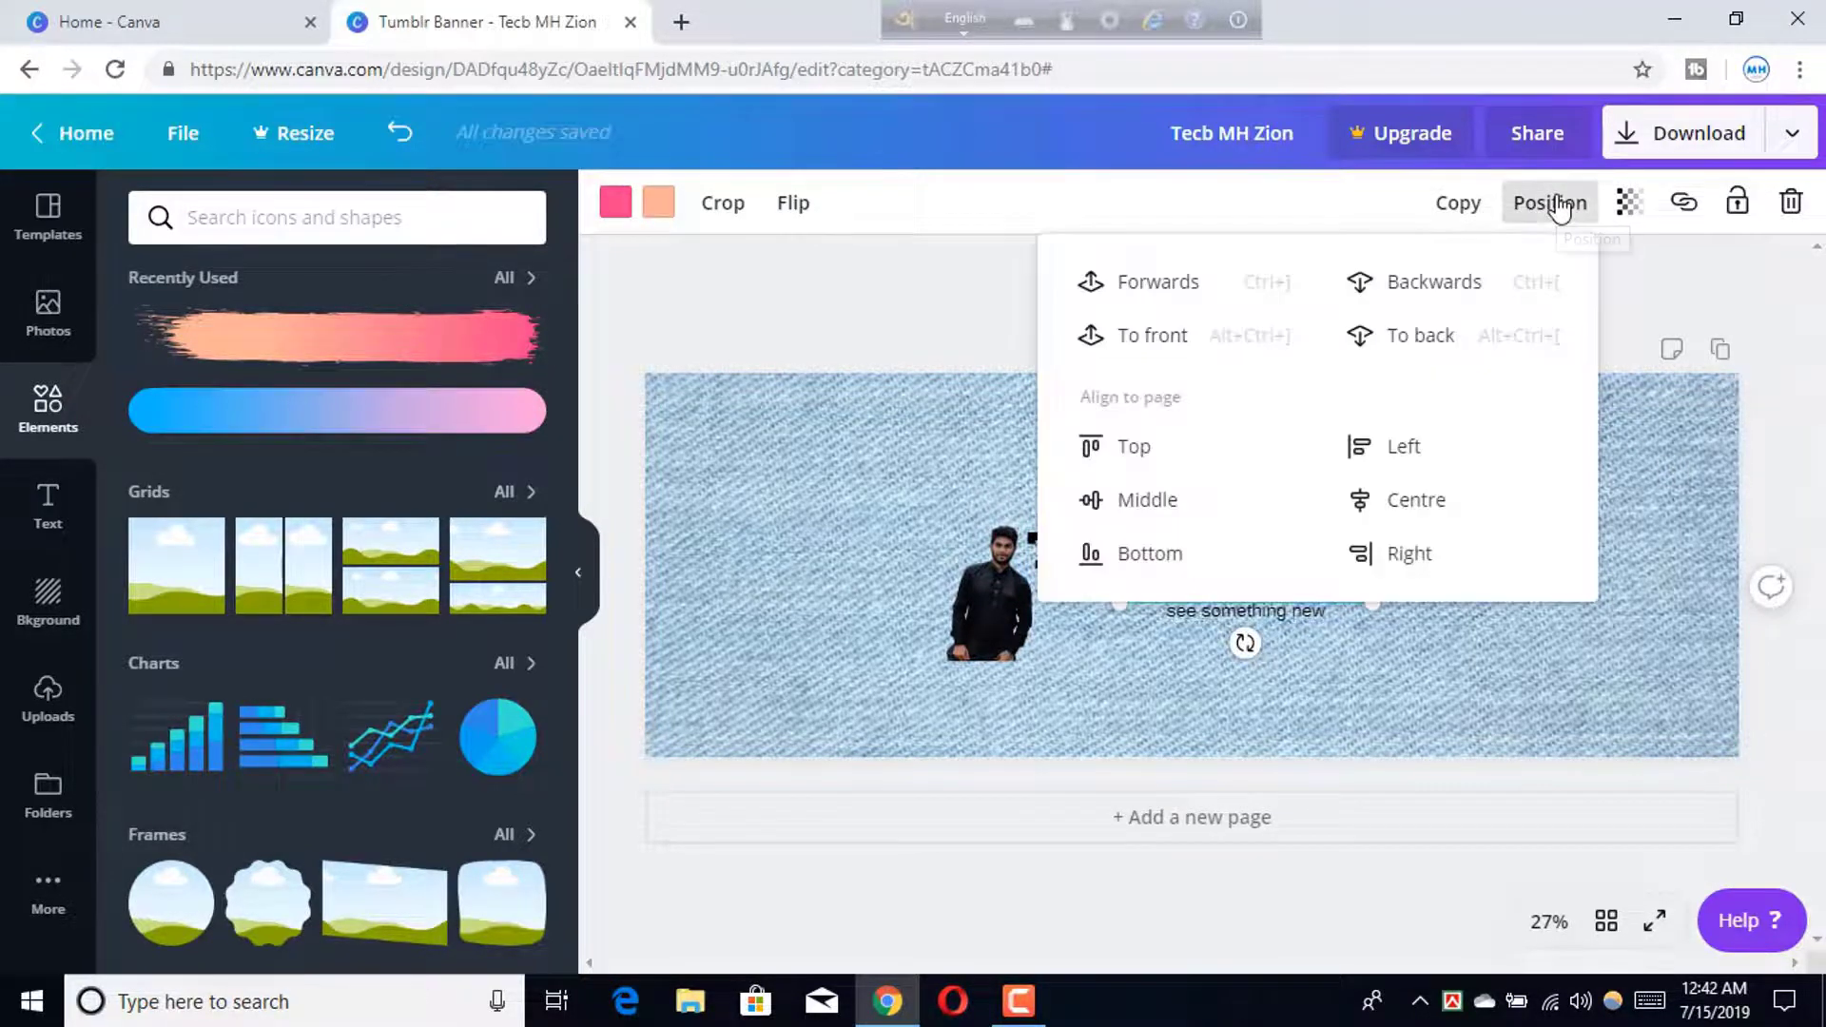
pyautogui.click(1411, 290)
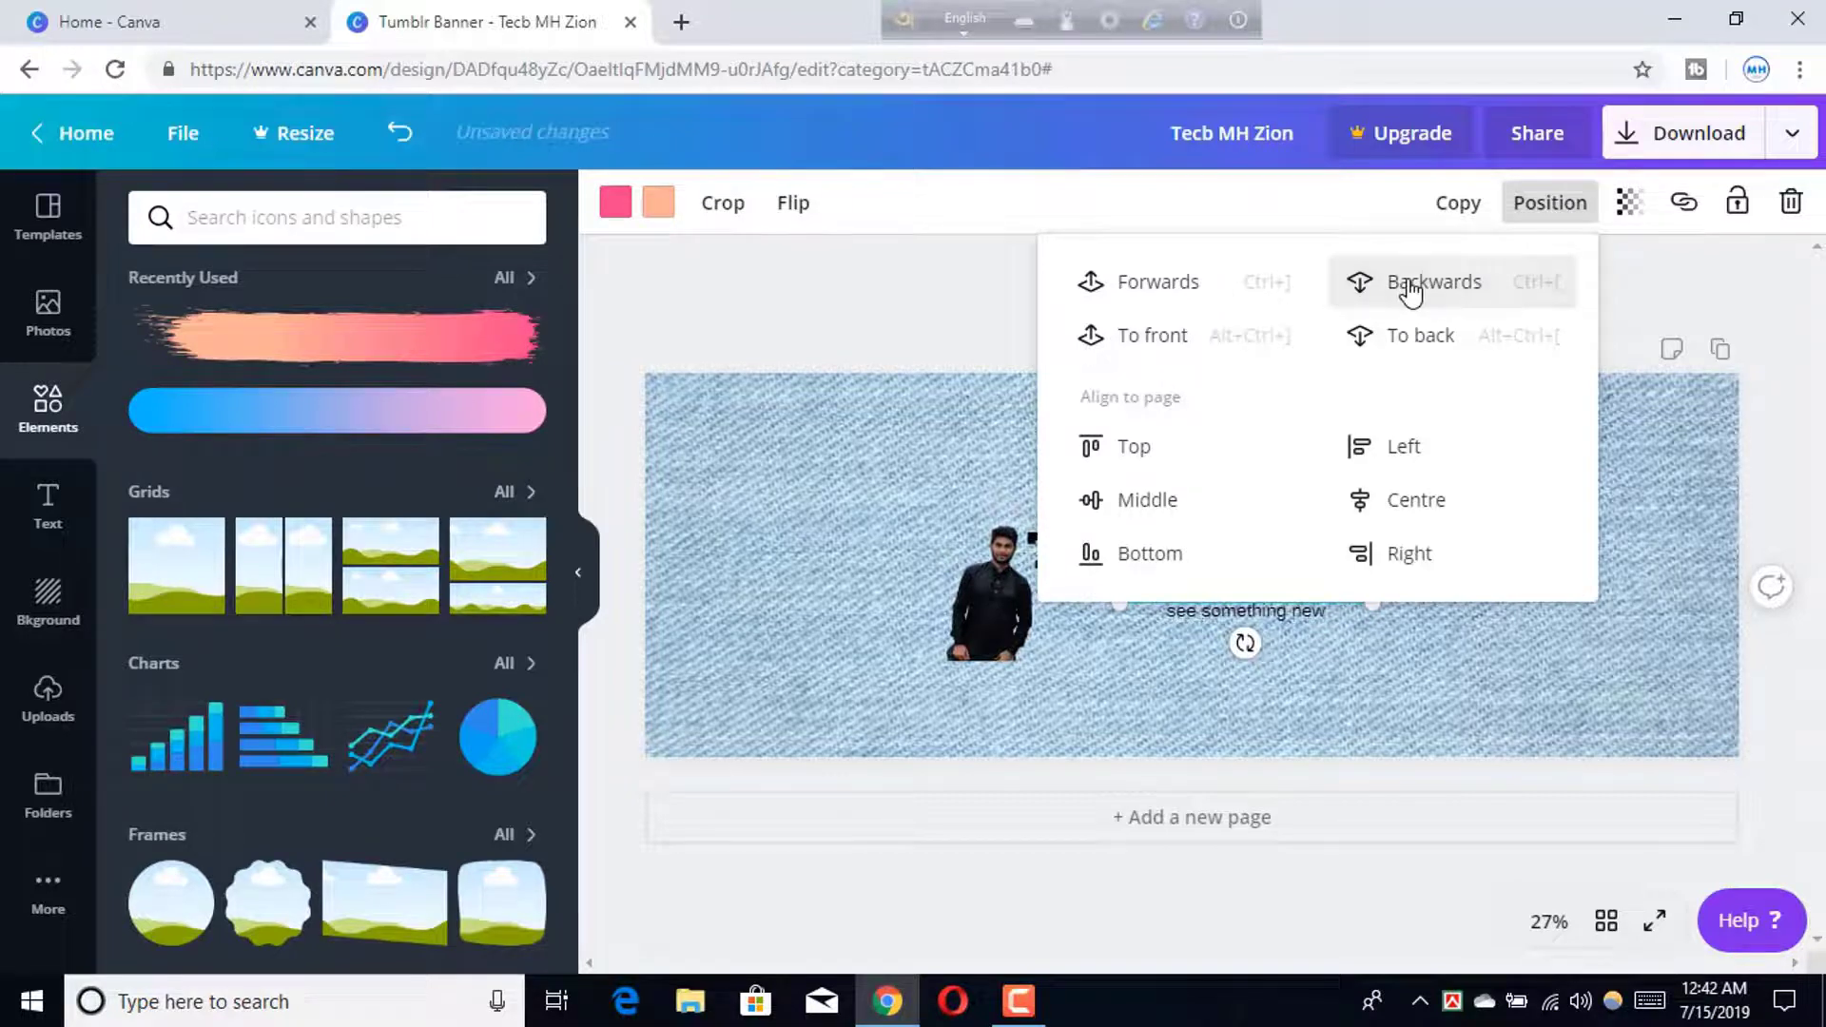
pyautogui.click(1706, 451)
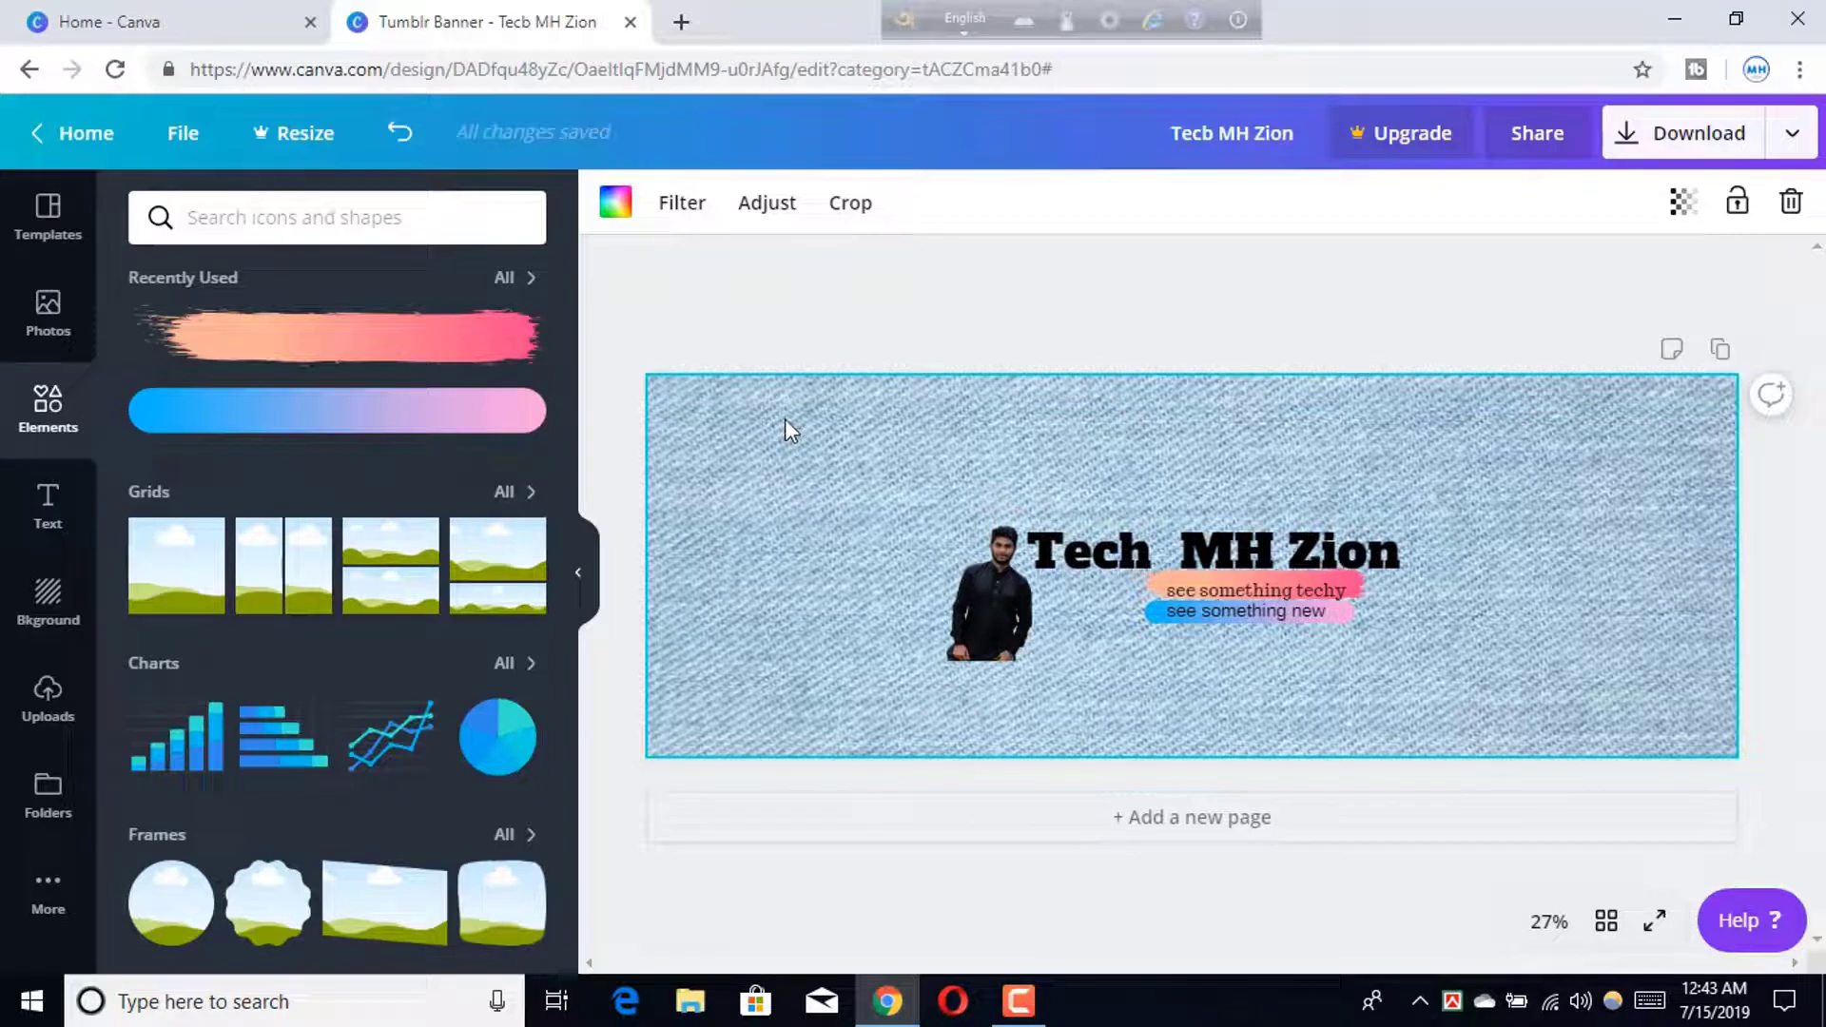
pyautogui.click(33, 604)
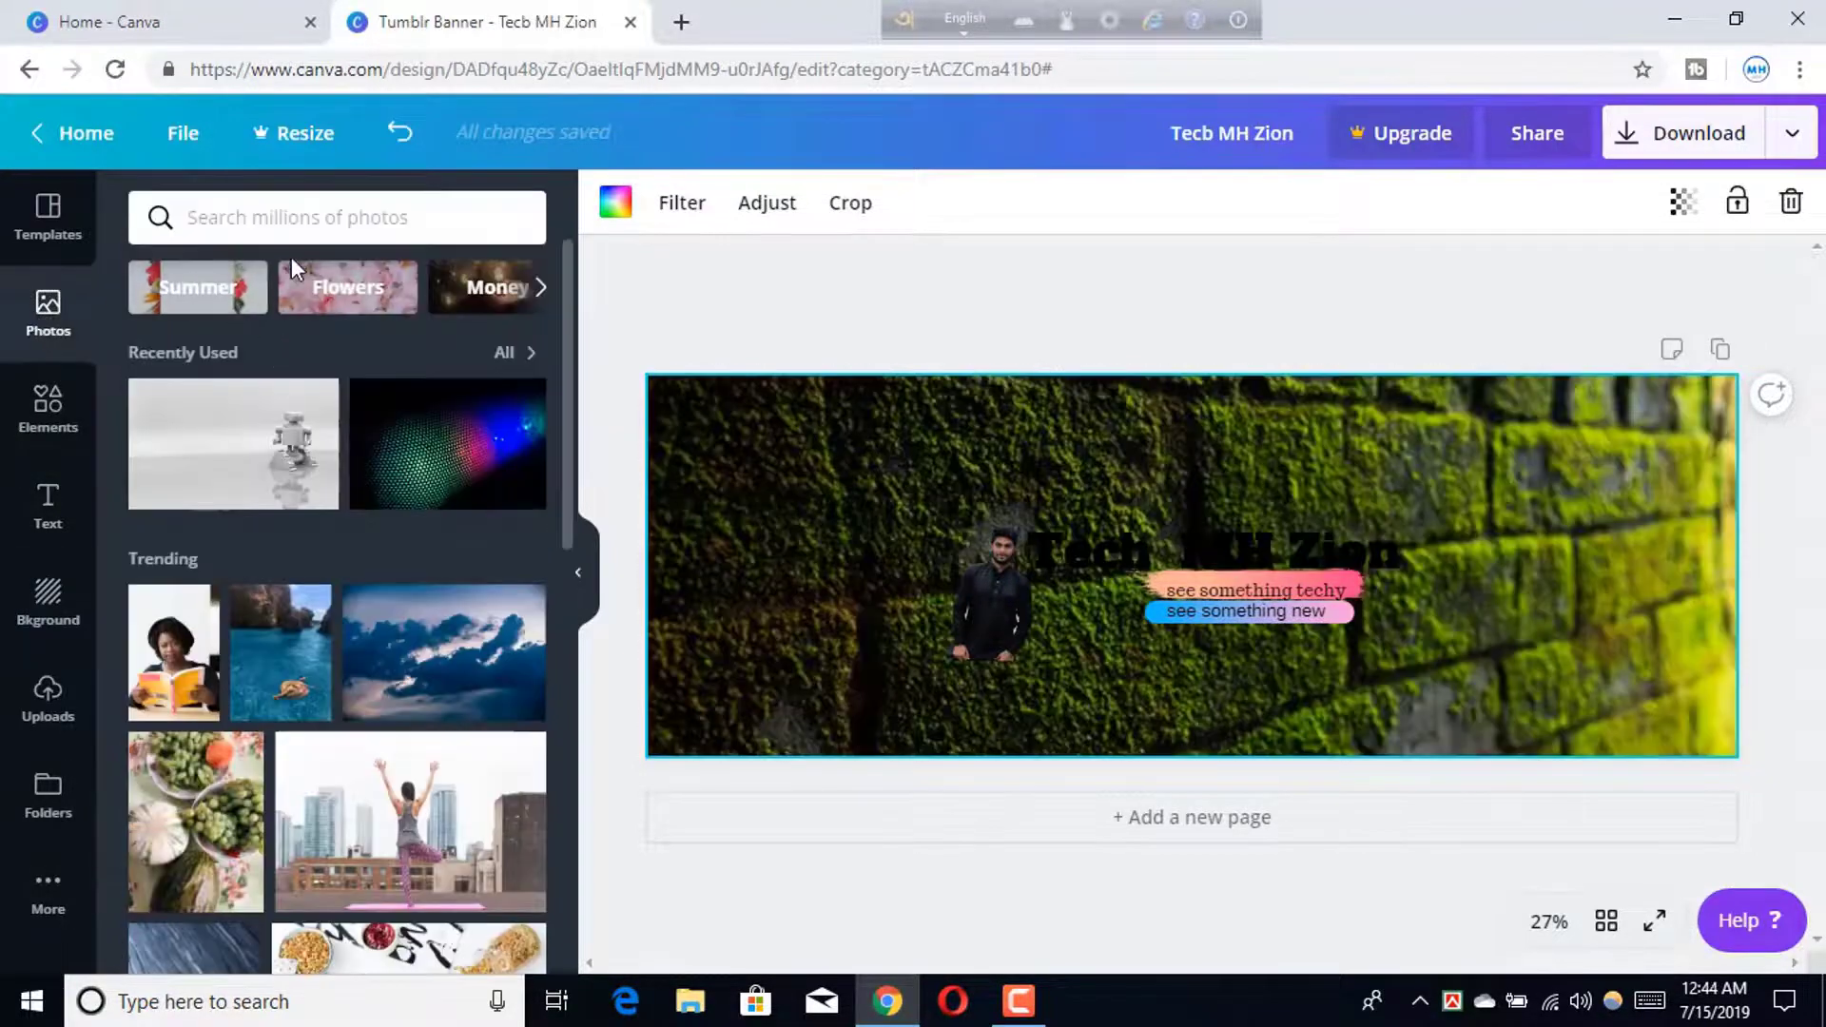
# Add the grey robot photo to the banner, enlarge it and reposition it
pyautogui.click(200, 444)
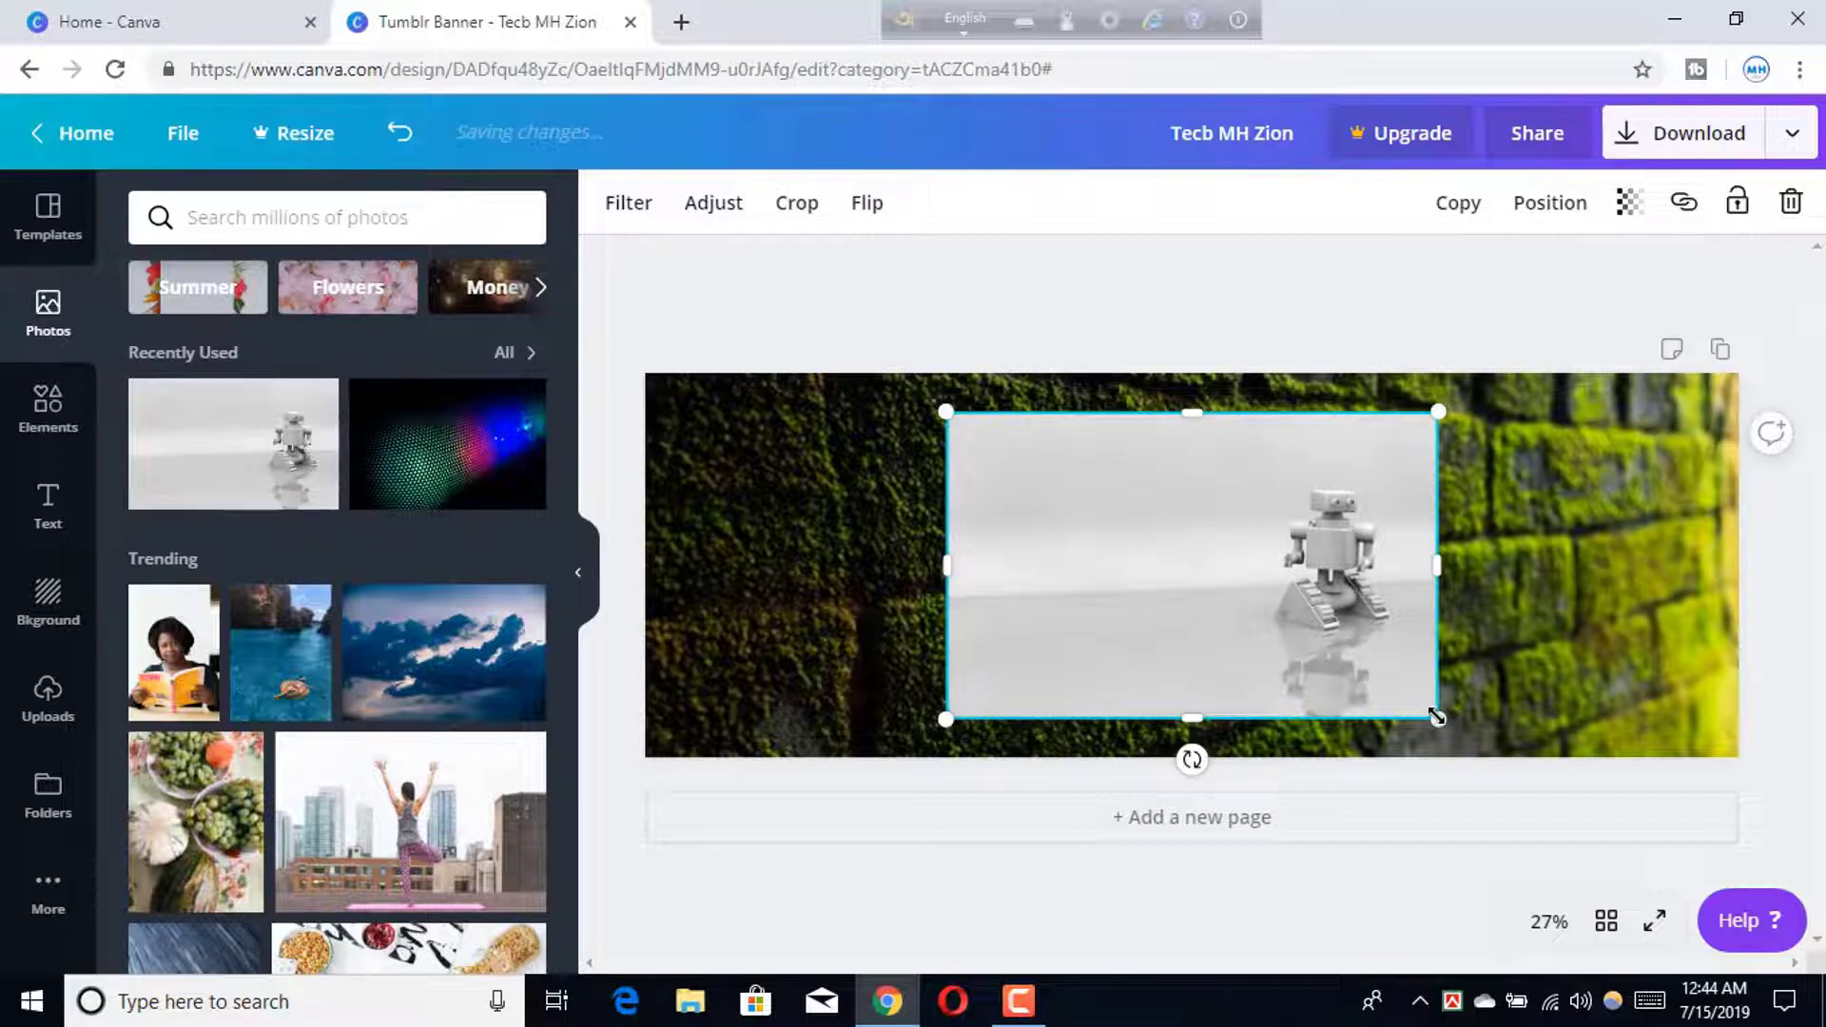
pyautogui.moveTo(1437, 719); pyautogui.dragTo(1538, 720)
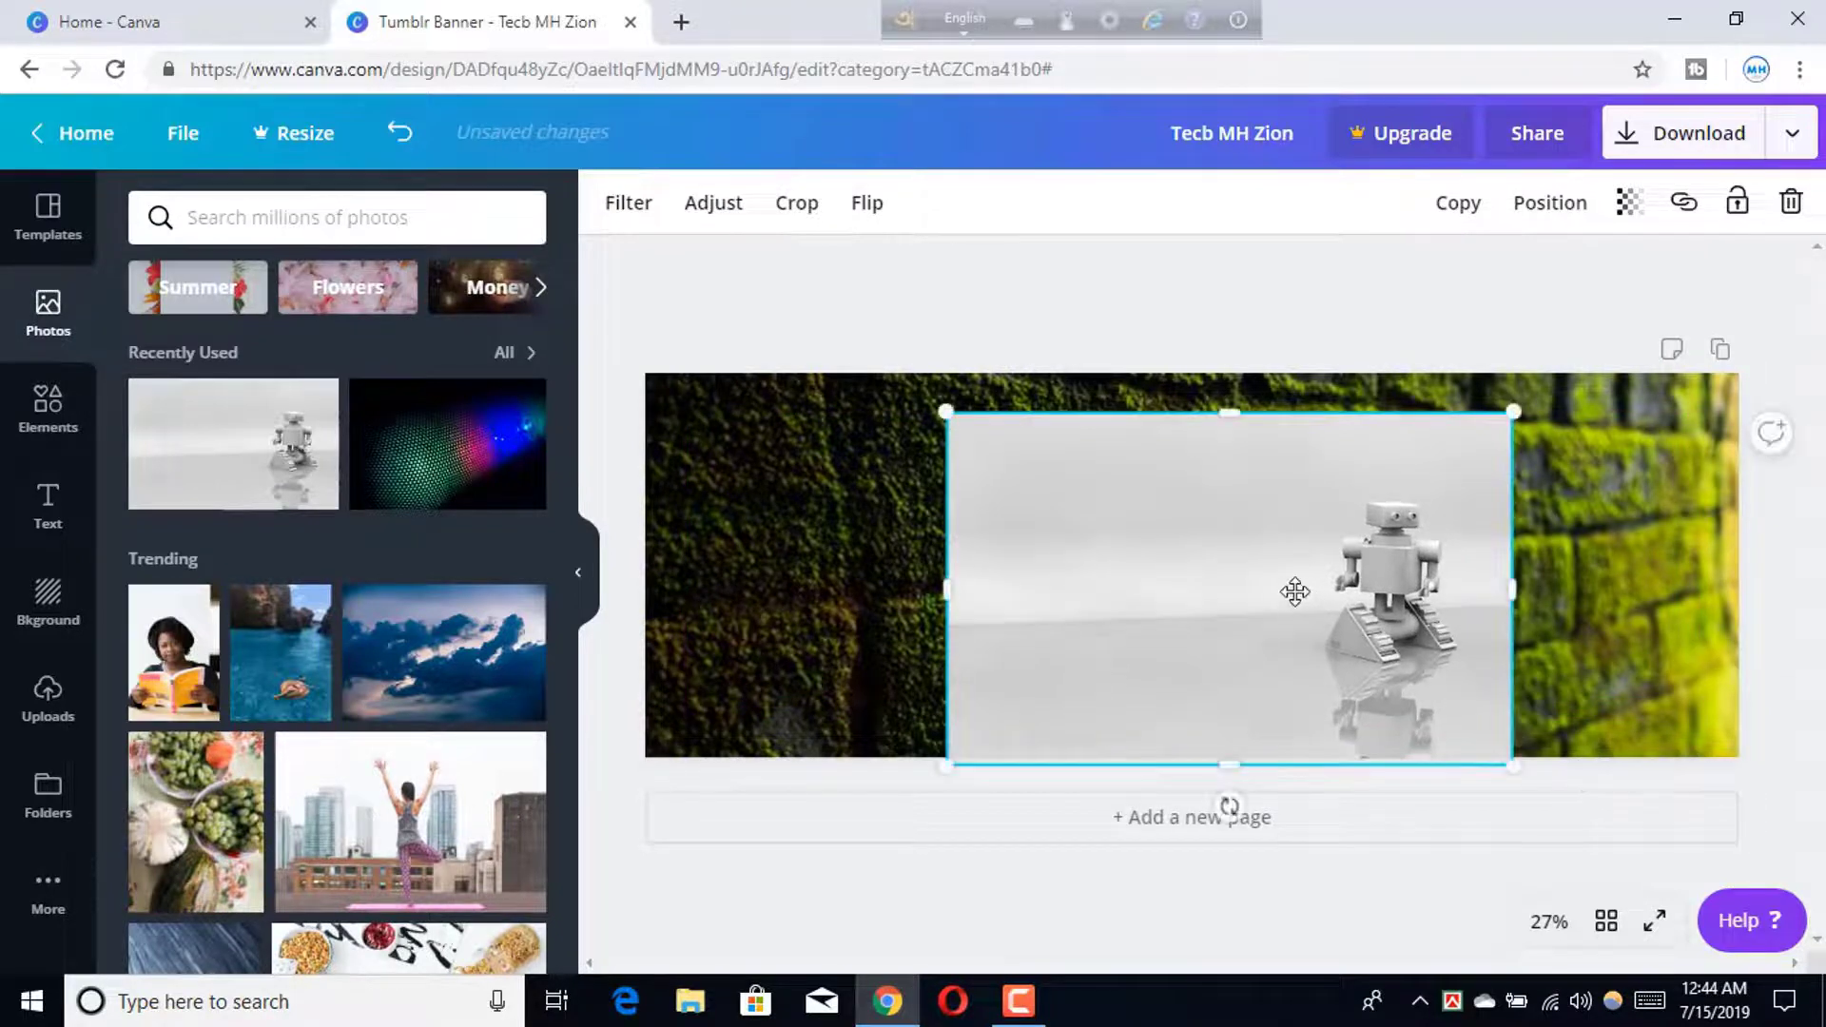
pyautogui.moveTo(1292, 590); pyautogui.dragTo(1276, 568)
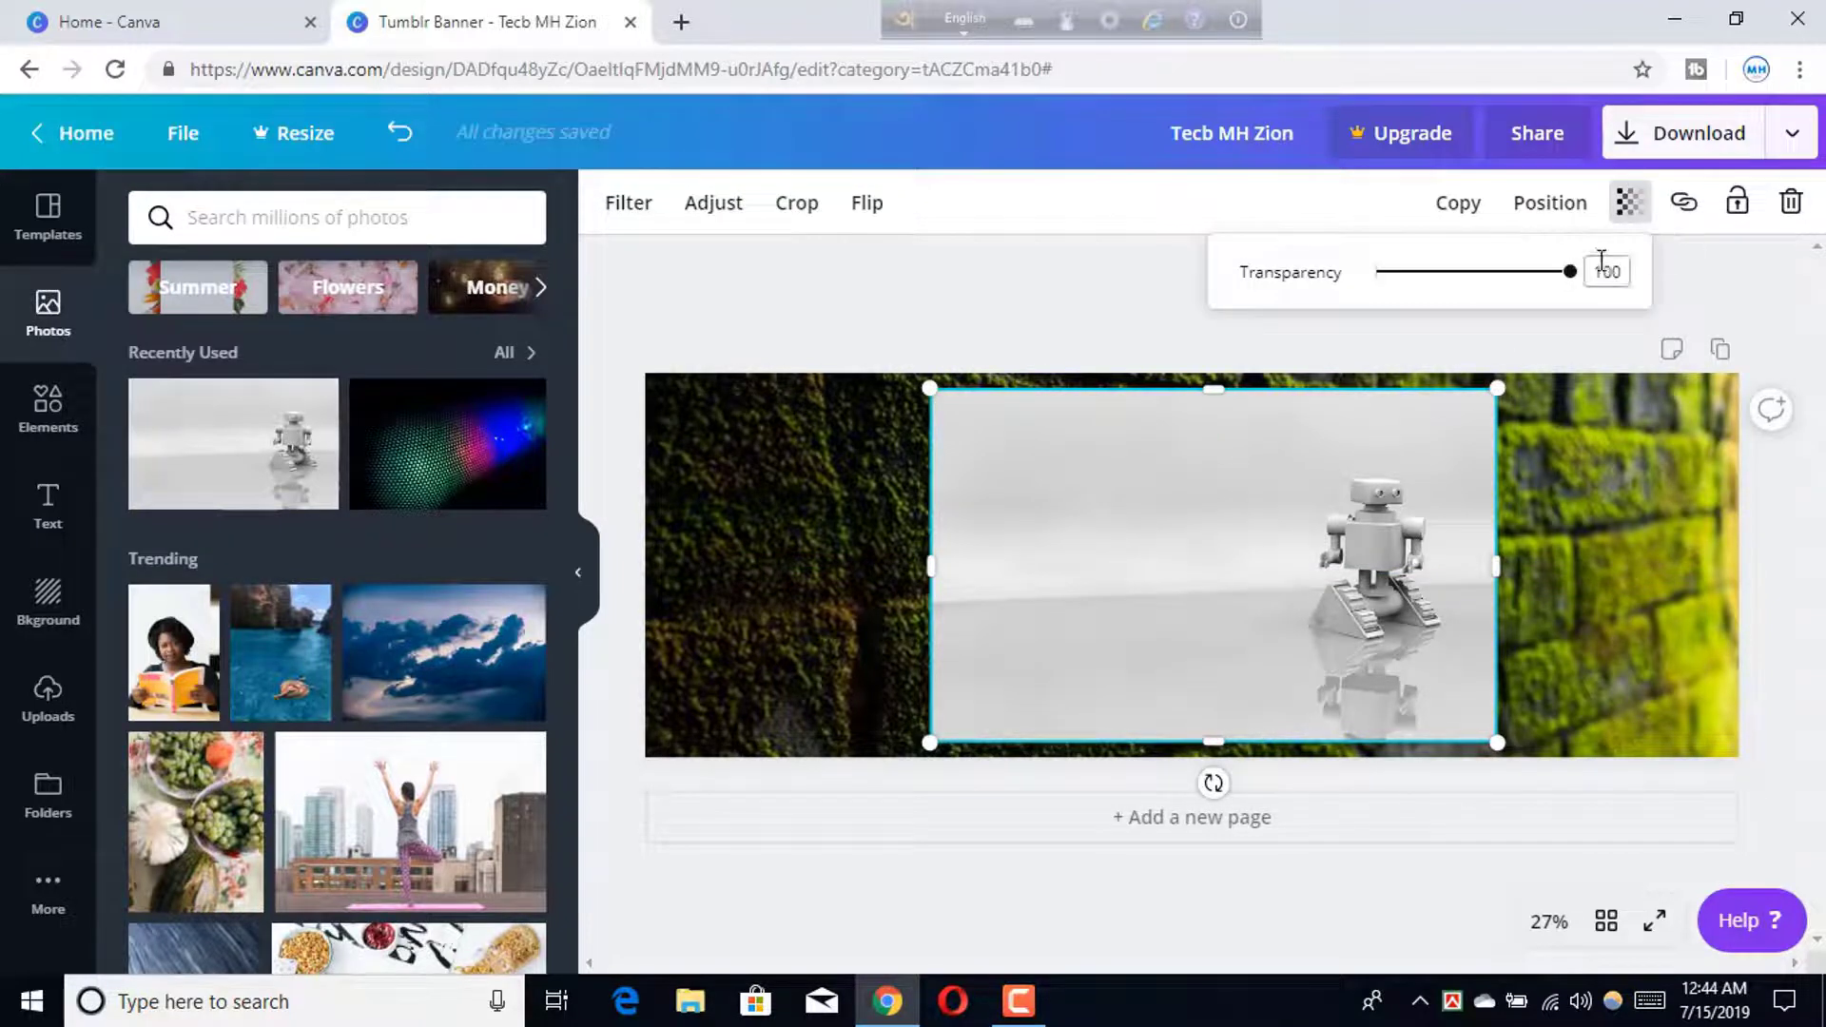
# Send the robot photo back three layers so it sits behind the text and man
pyautogui.click(1571, 210)
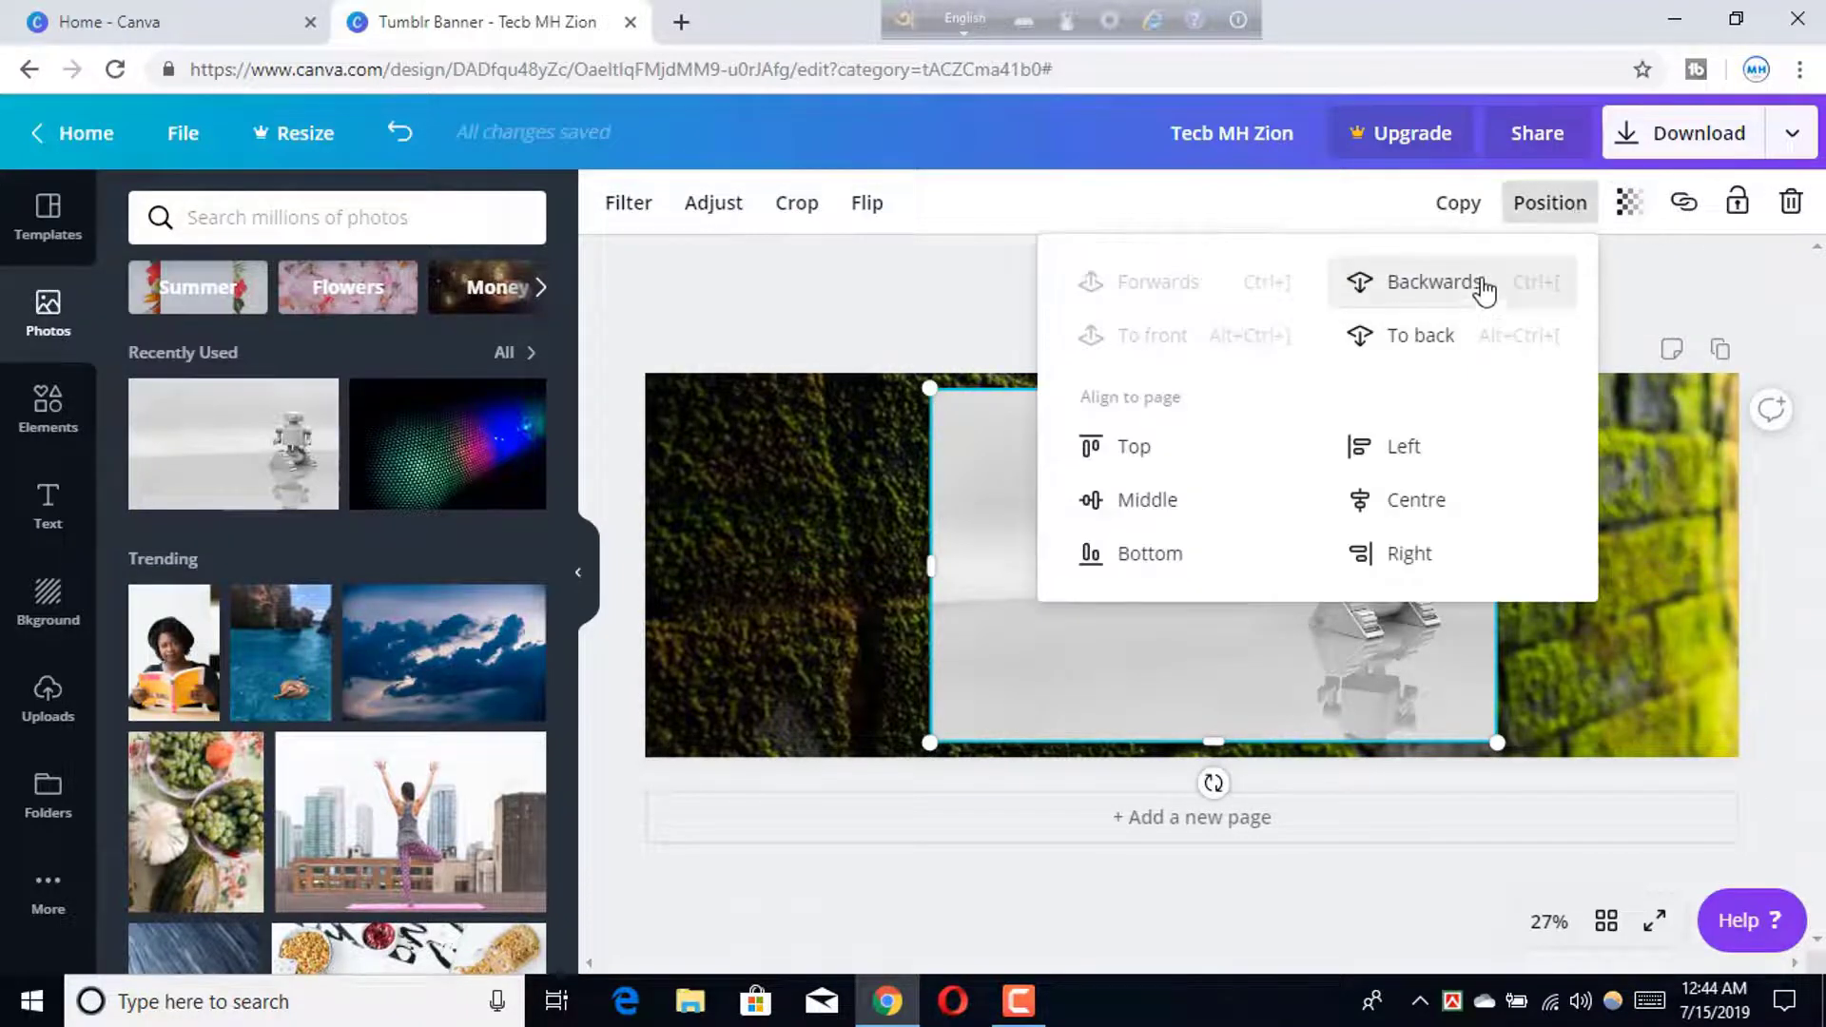
pyautogui.click(1484, 290)
pyautogui.click(1484, 289)
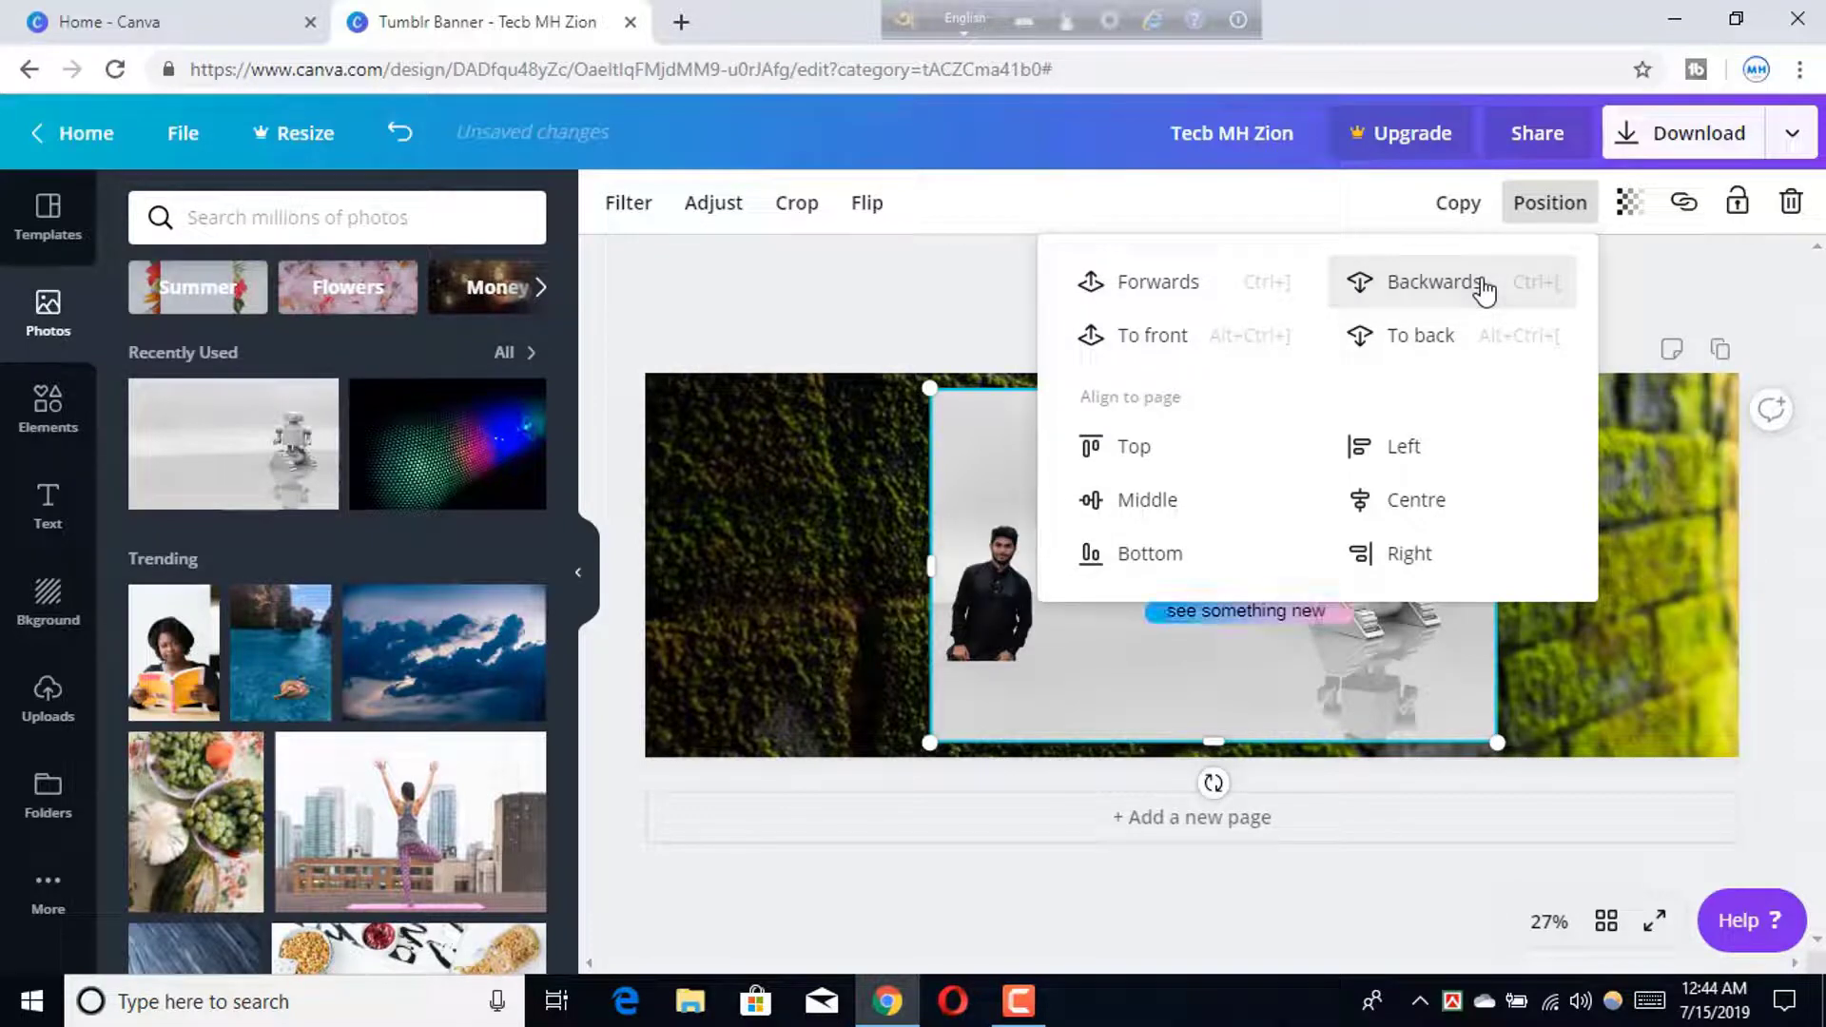
pyautogui.click(1484, 289)
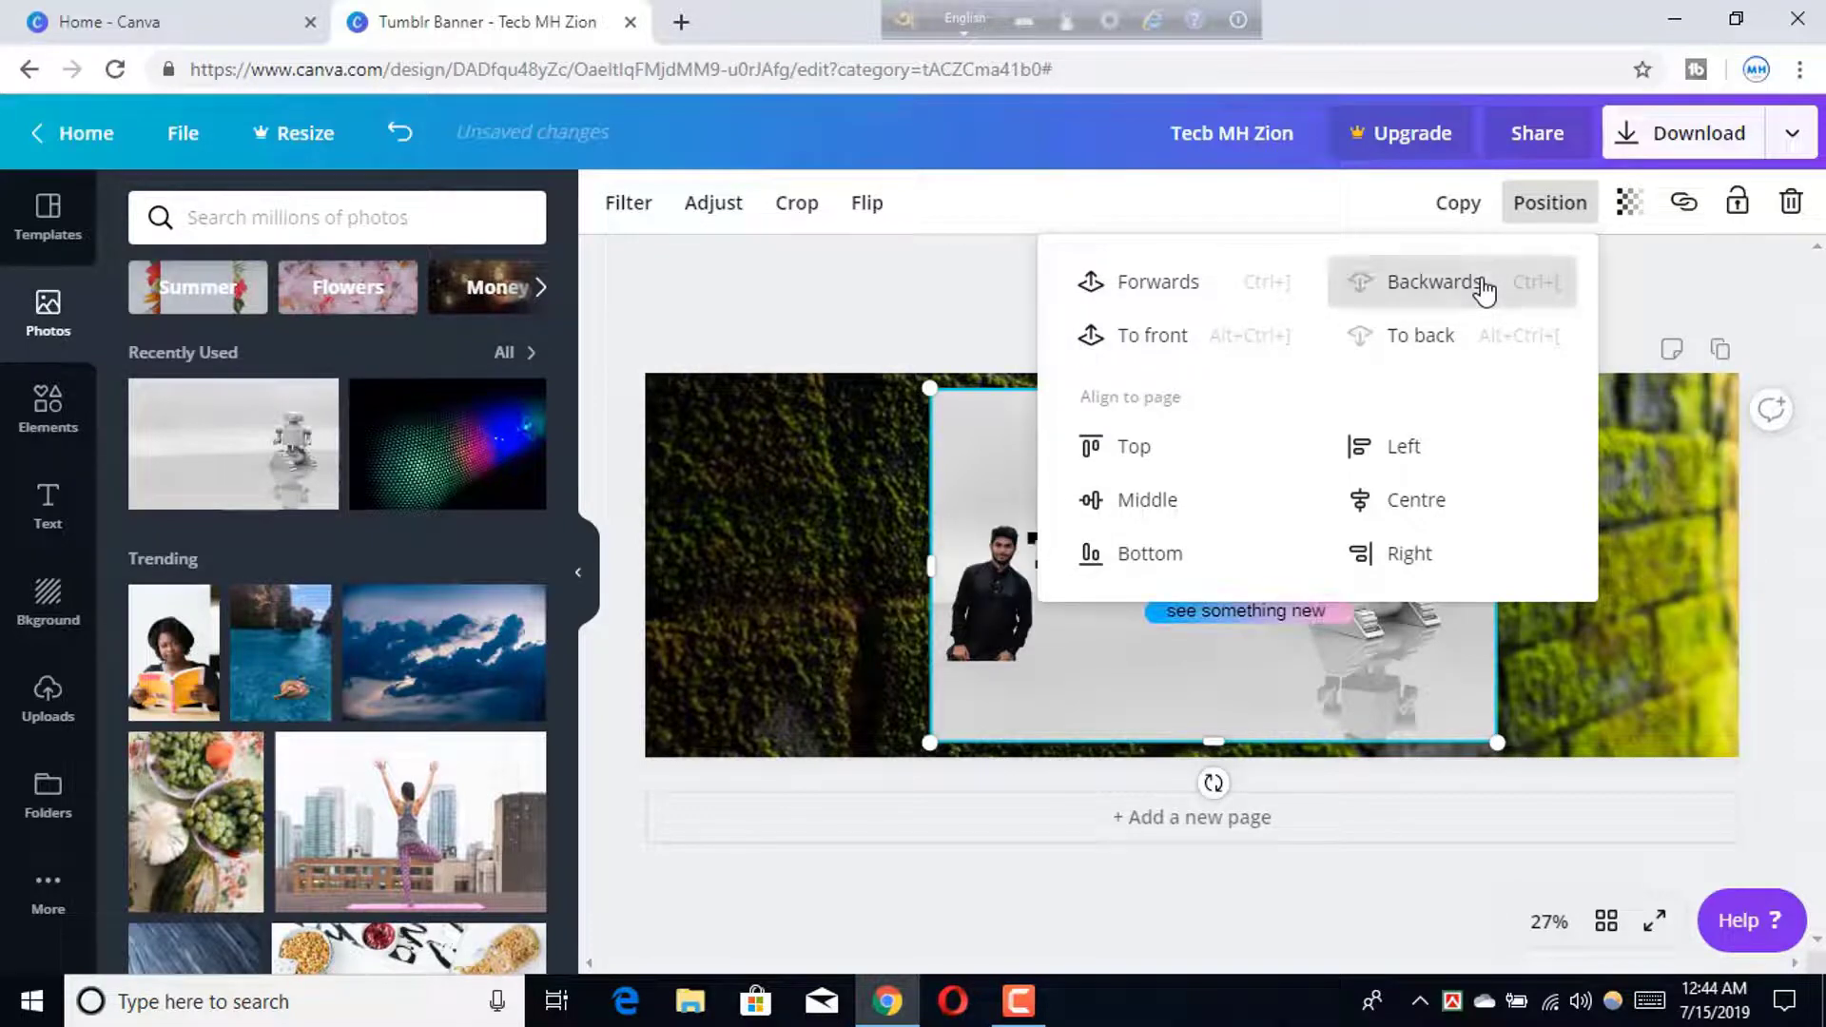
pyautogui.click(1630, 554)
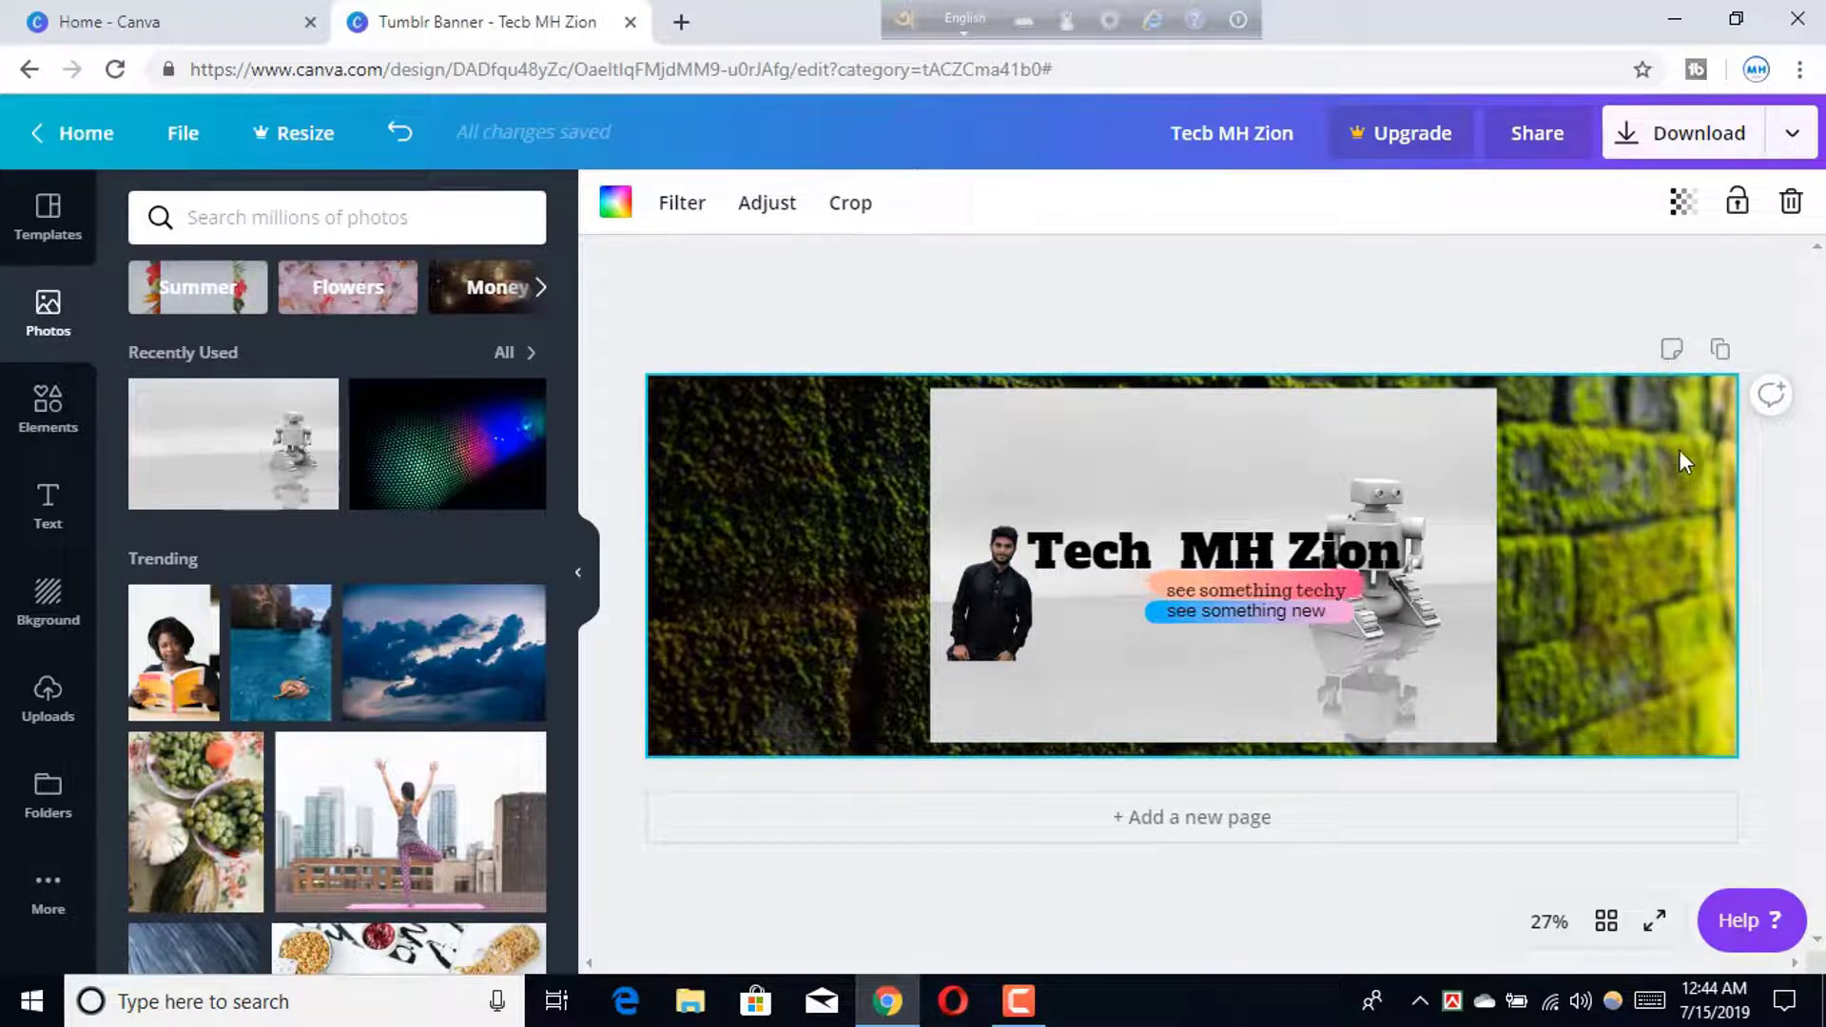
# Delete the moss wall background and enlarge the robot photo within its crop frame
pyautogui.click(1791, 203)
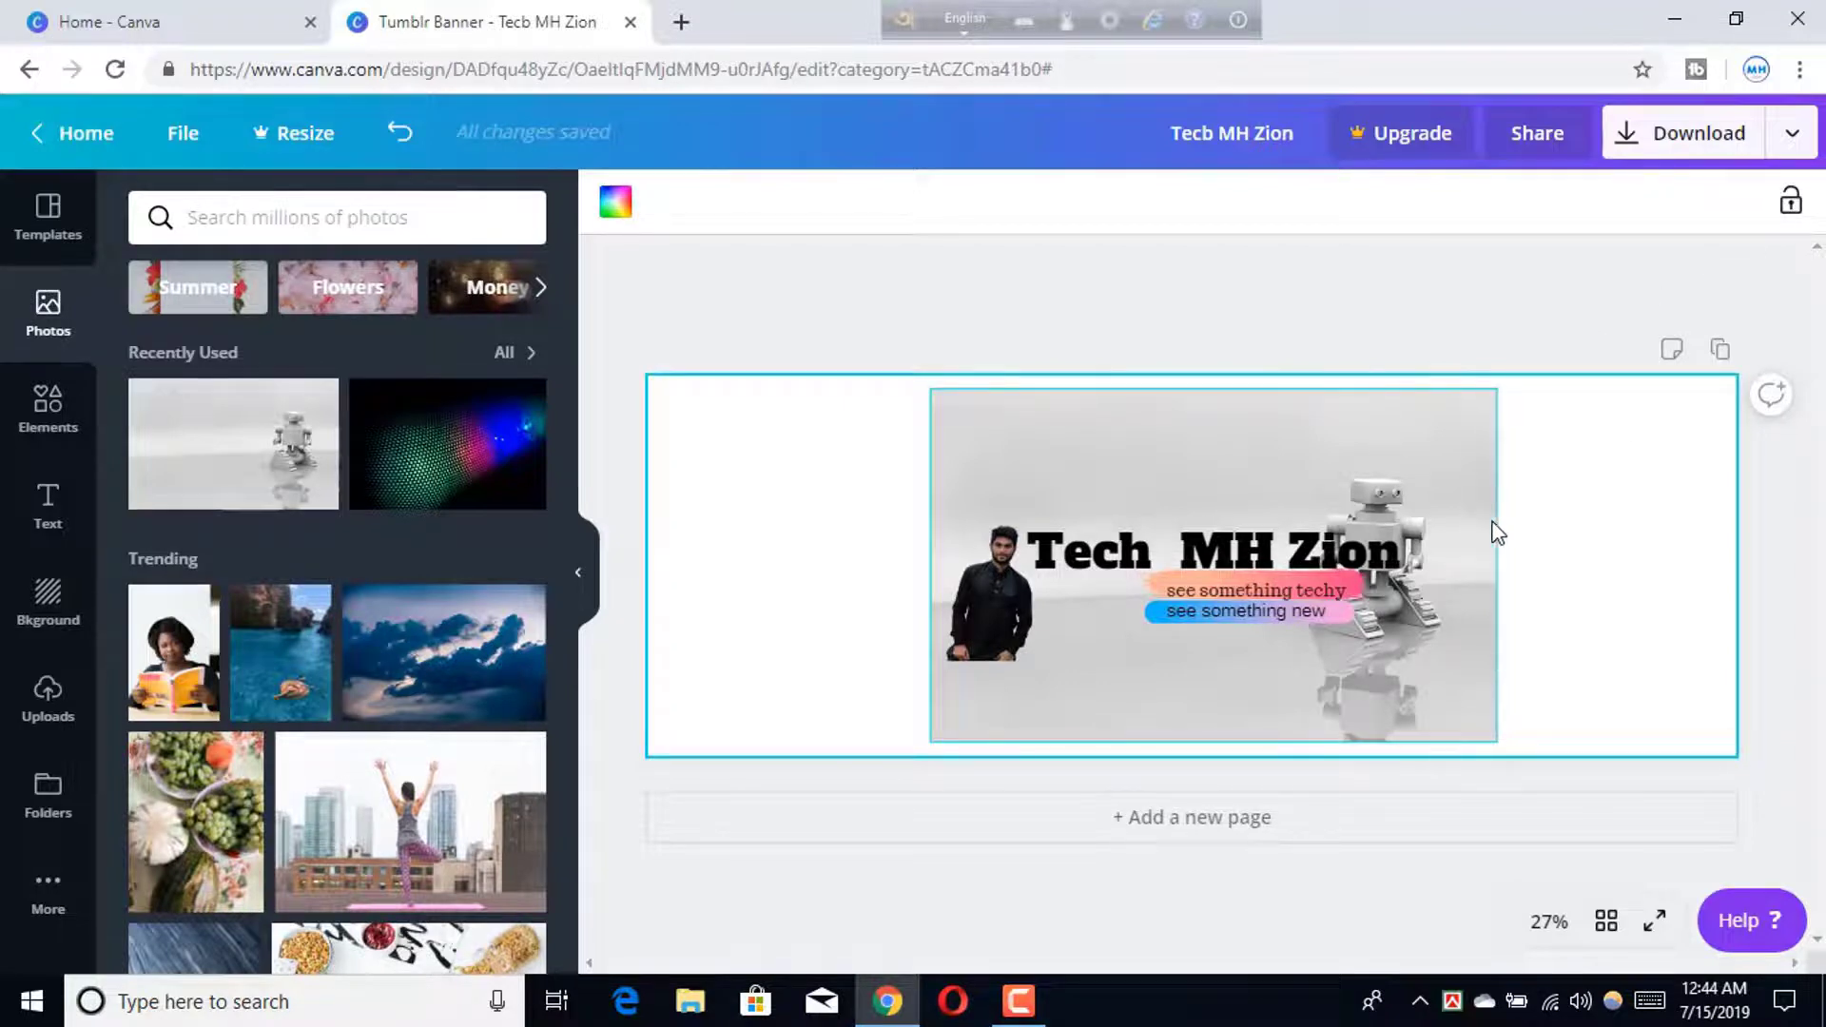
pyautogui.doubleClick(1416, 487)
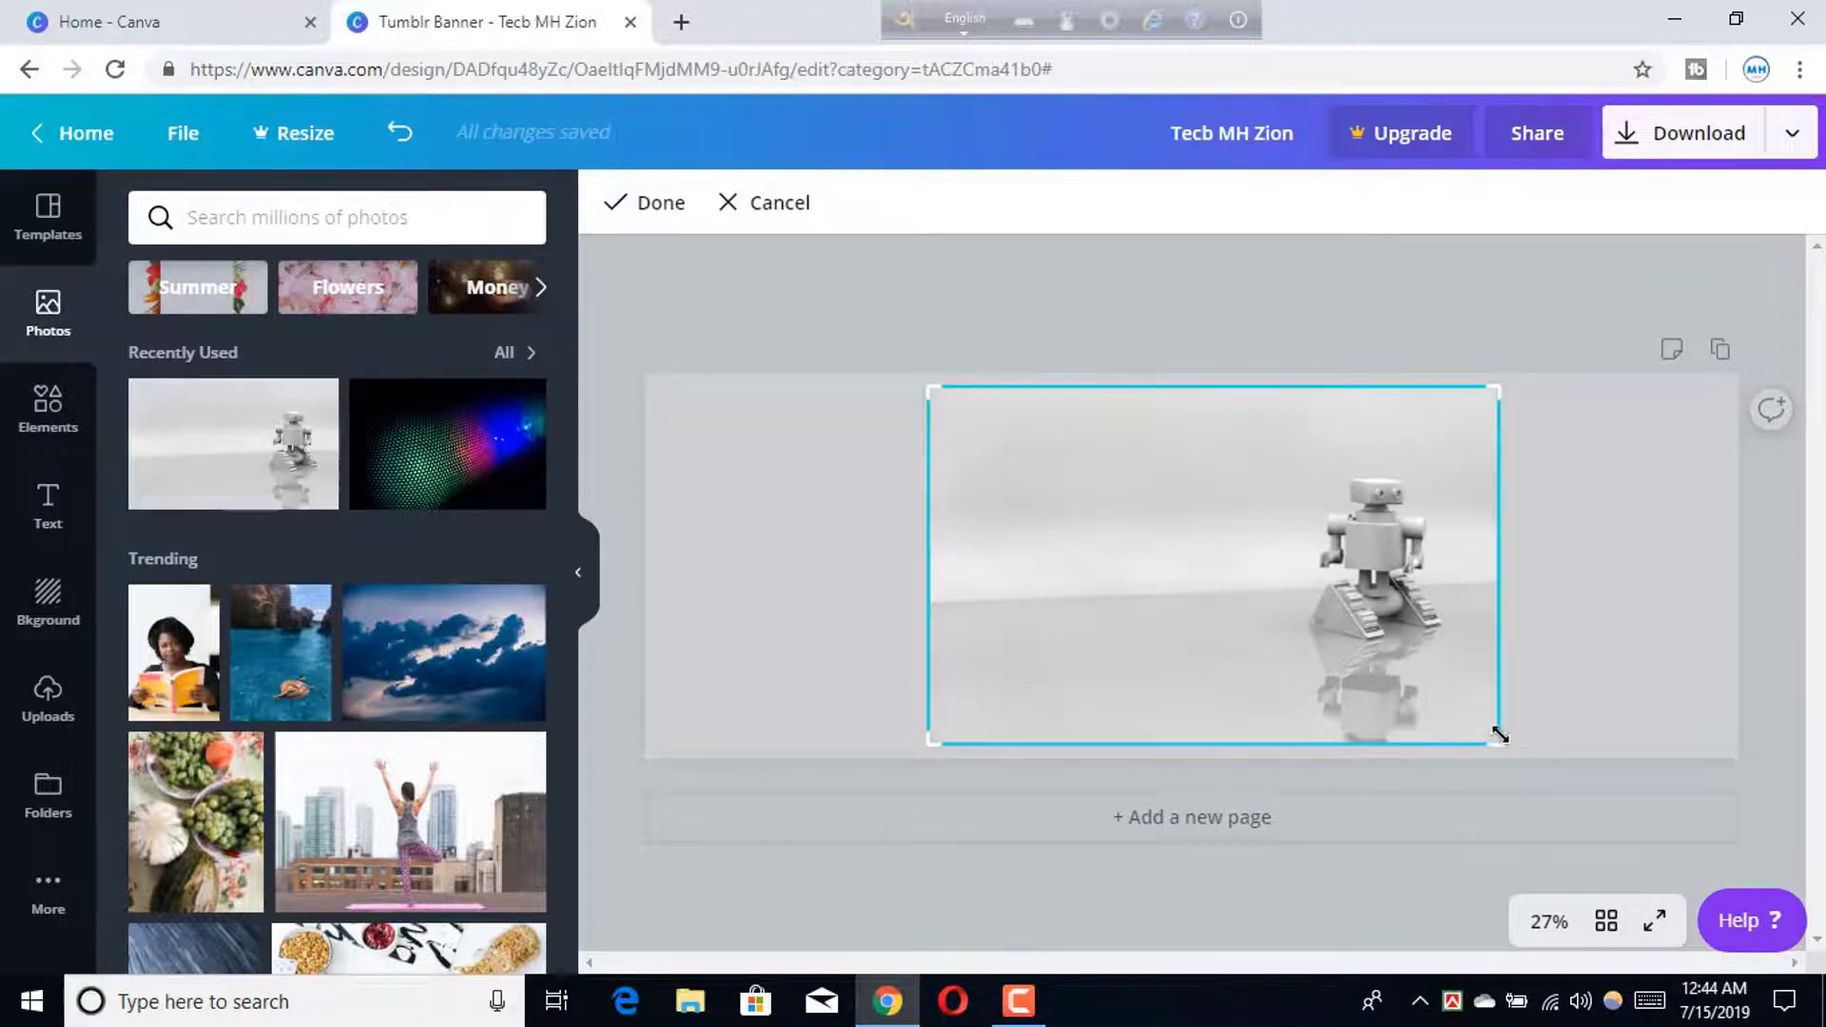
pyautogui.moveTo(1500, 735); pyautogui.dragTo(1525, 747)
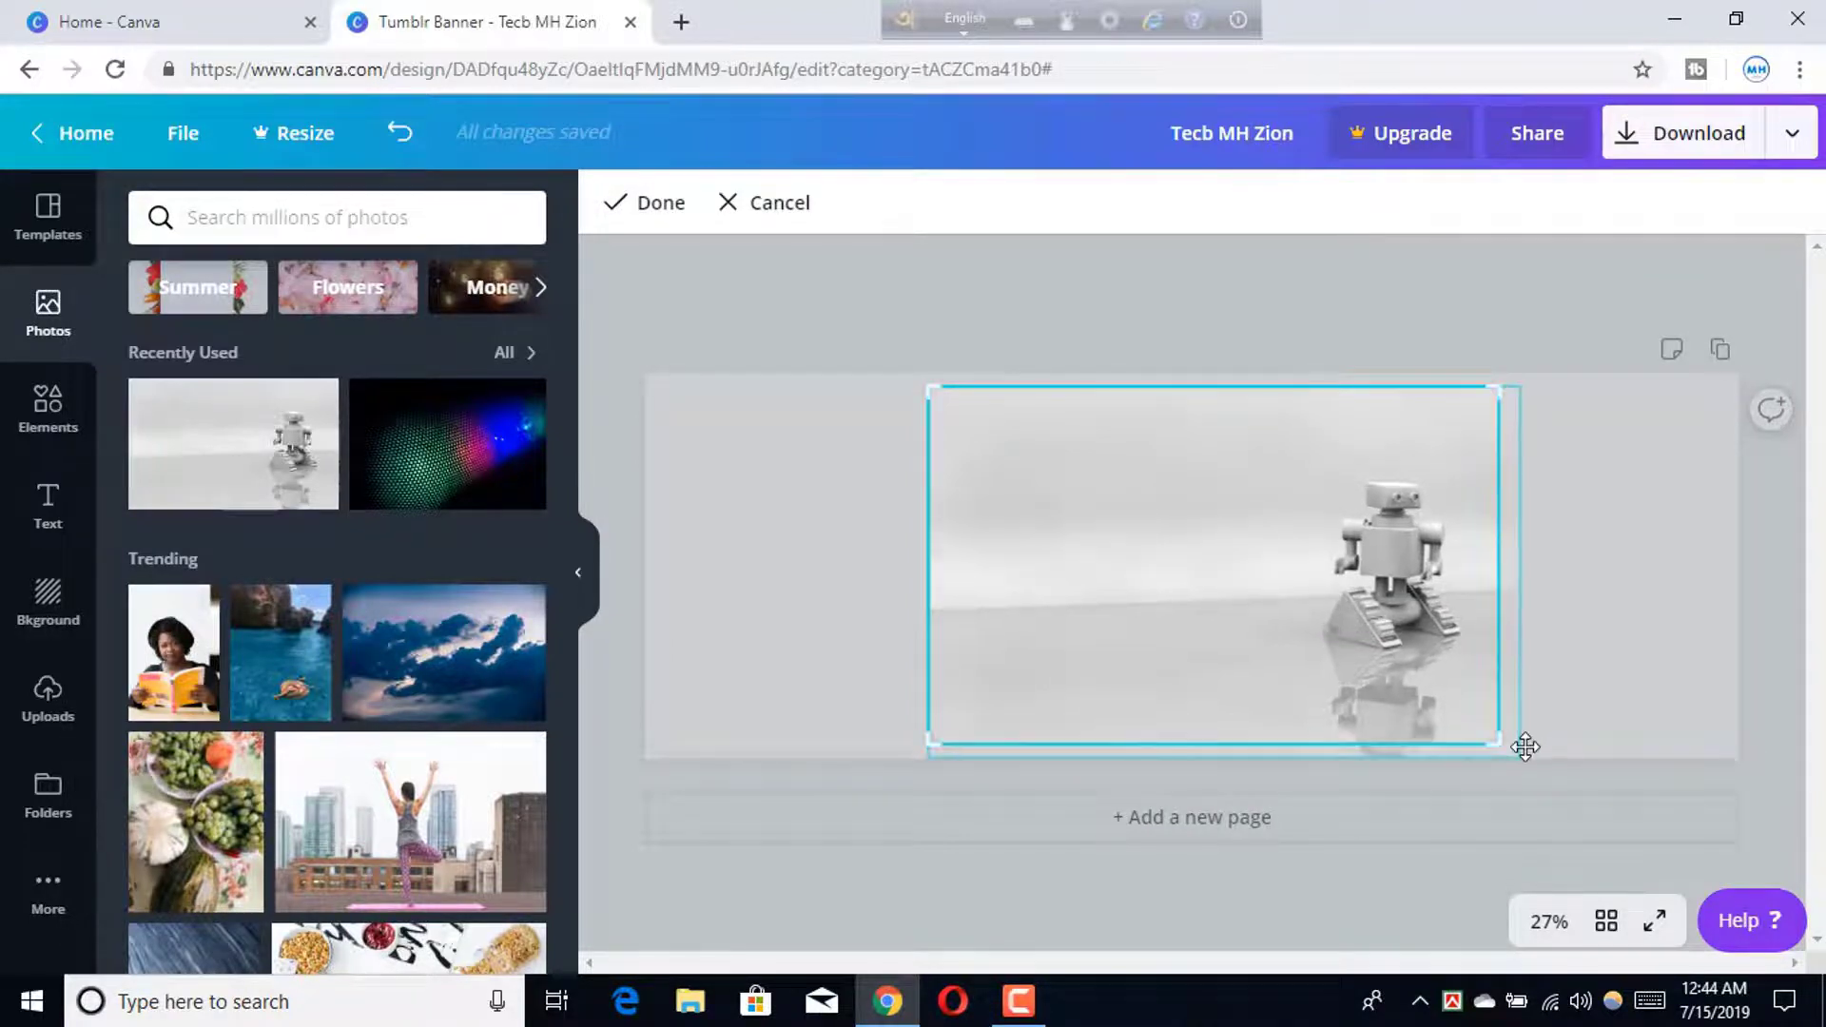
pyautogui.click(1548, 631)
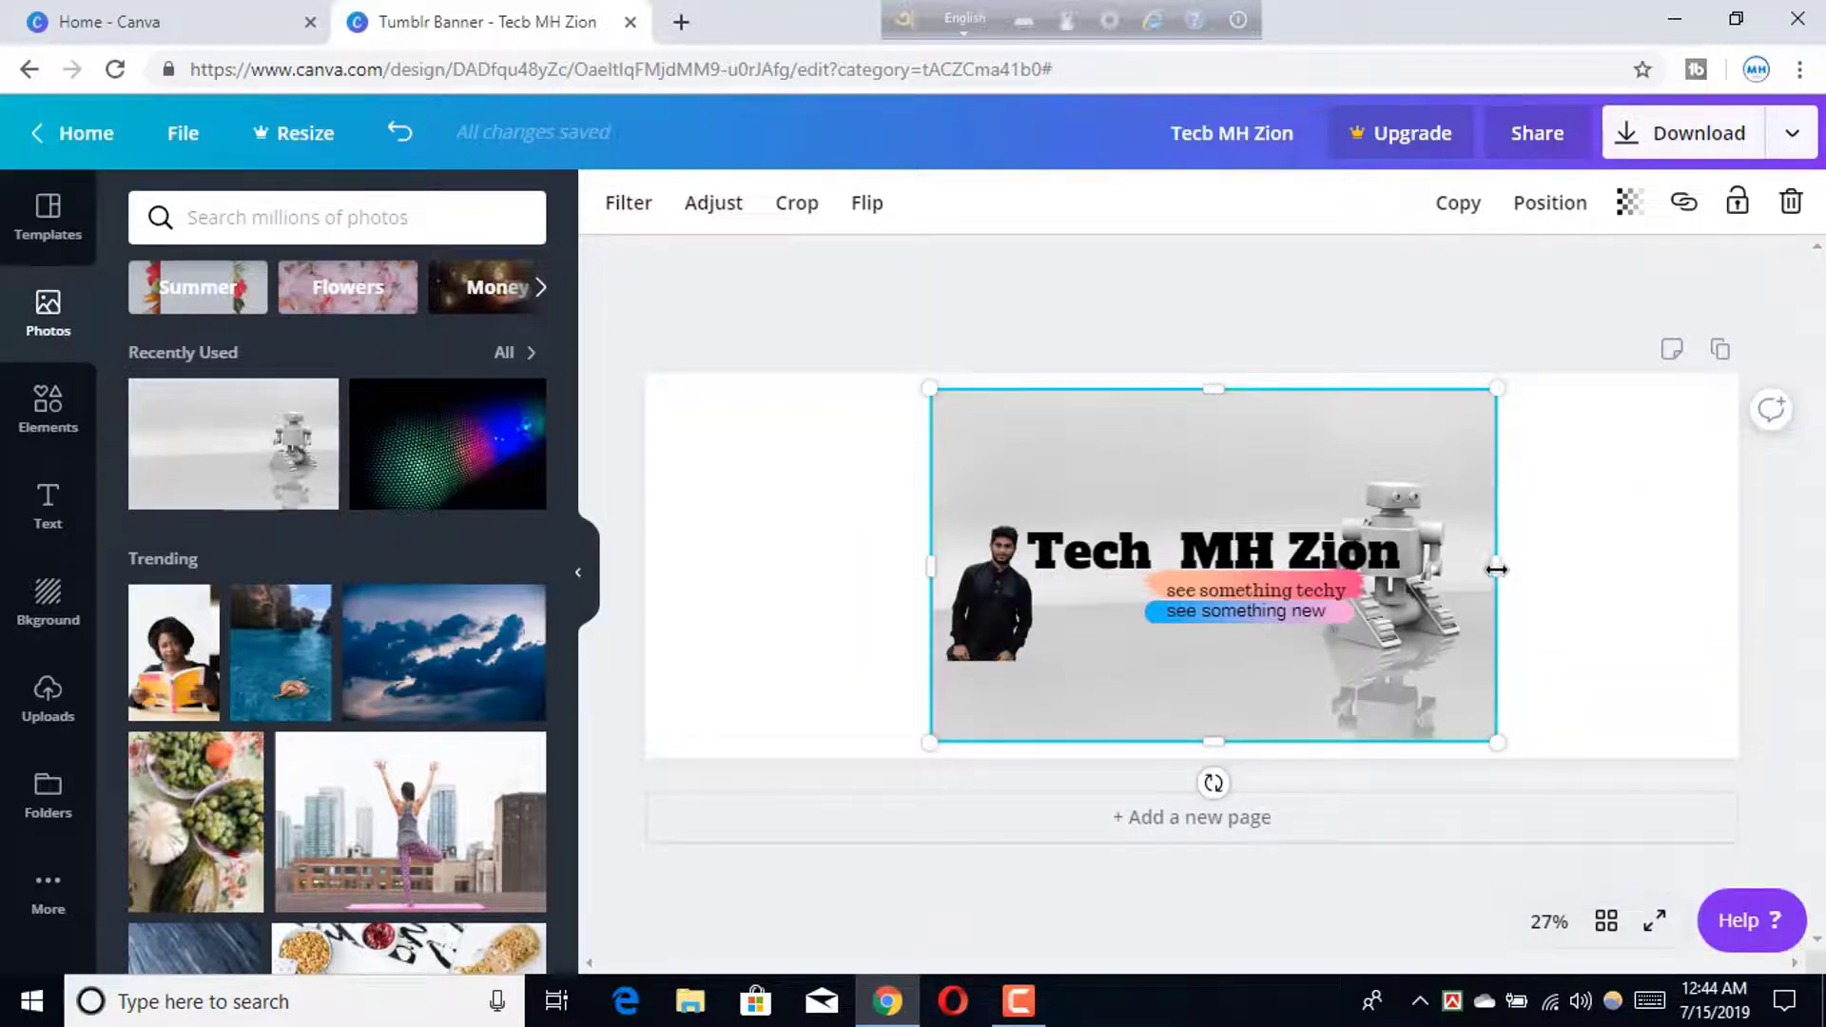
# Widen the robot photo to width 2,026 and shift it left toward the centre
pyautogui.moveTo(1497, 569); pyautogui.dragTo(1633, 566)
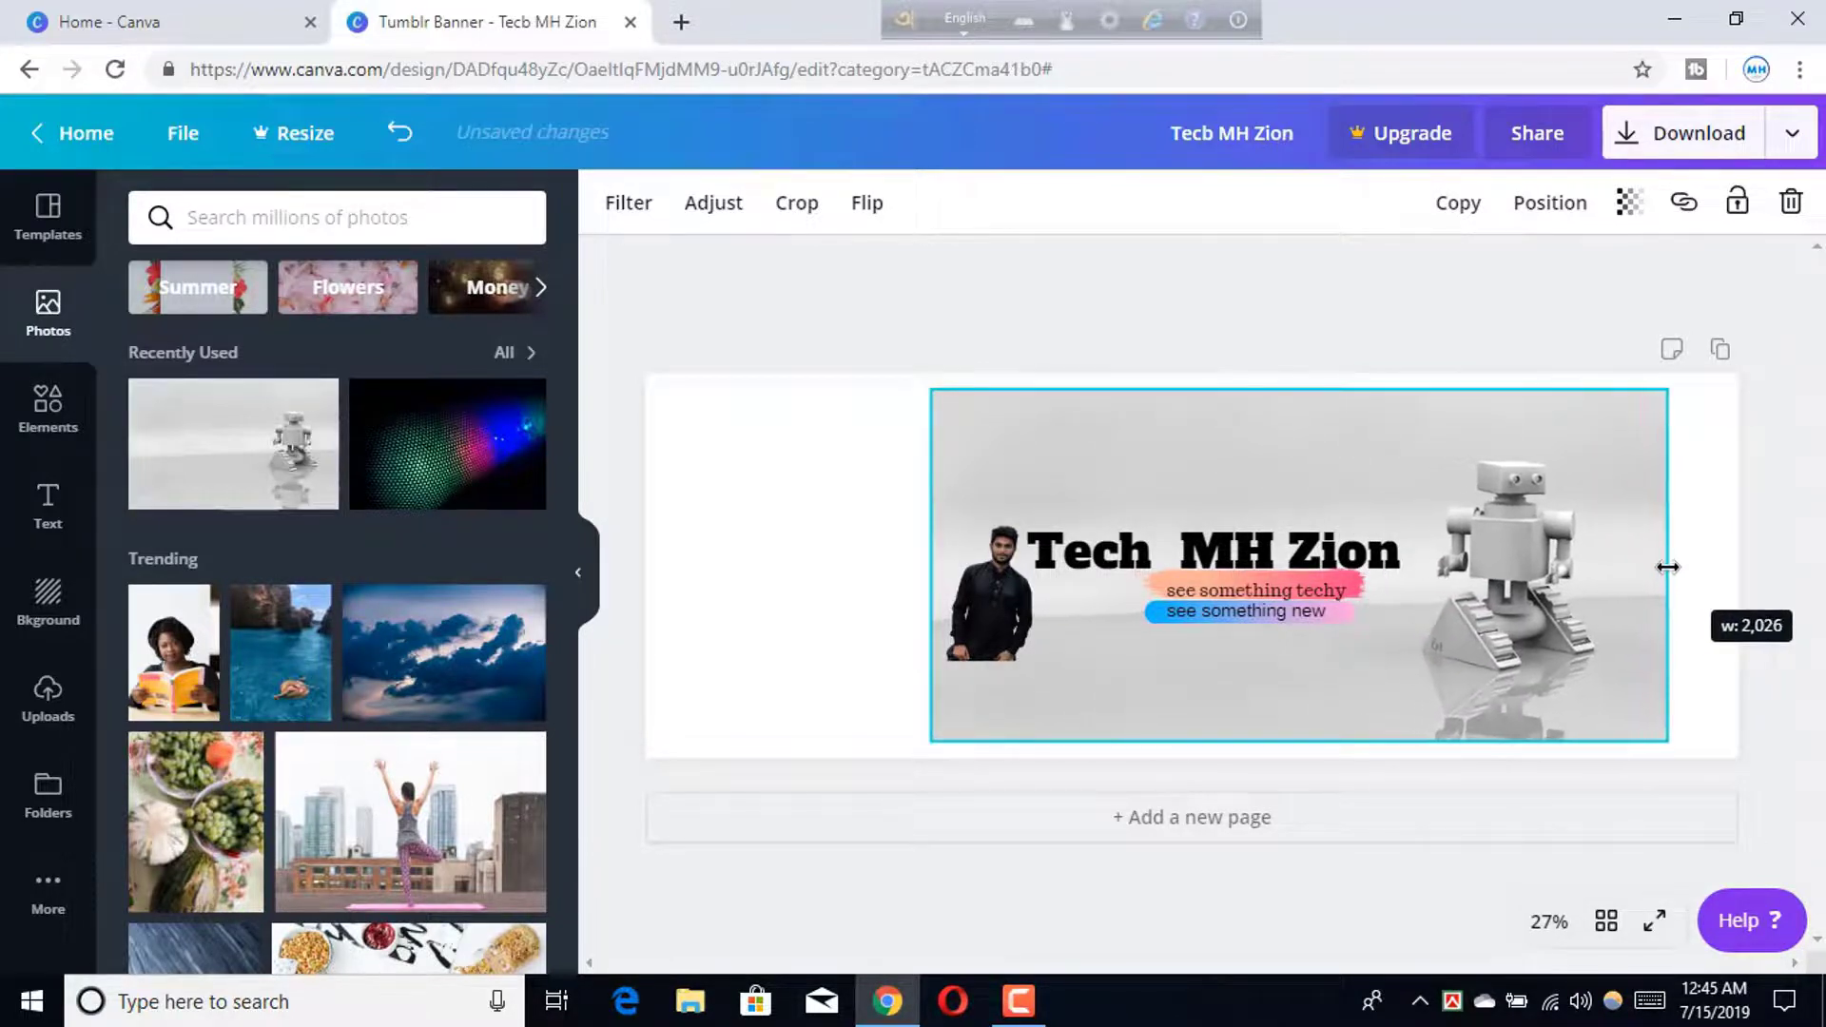
pyautogui.moveTo(1633, 566); pyautogui.dragTo(1668, 566)
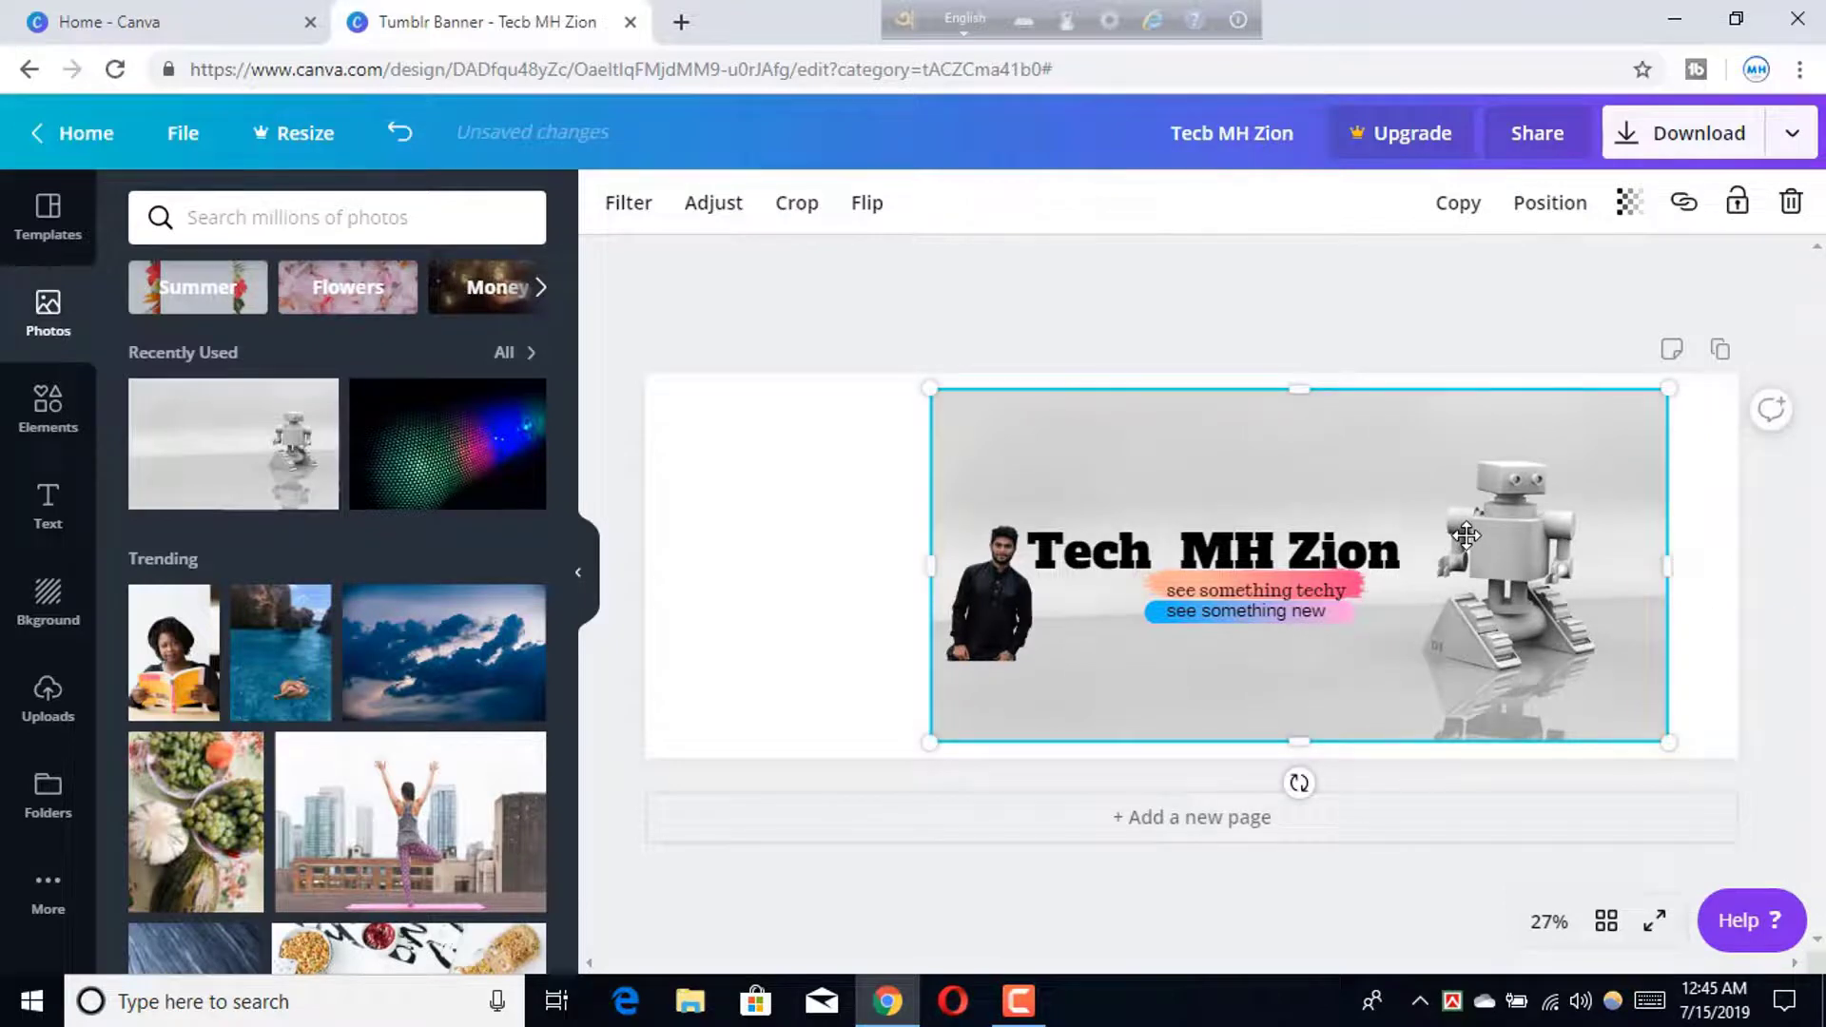
pyautogui.moveTo(1465, 536); pyautogui.dragTo(1411, 539)
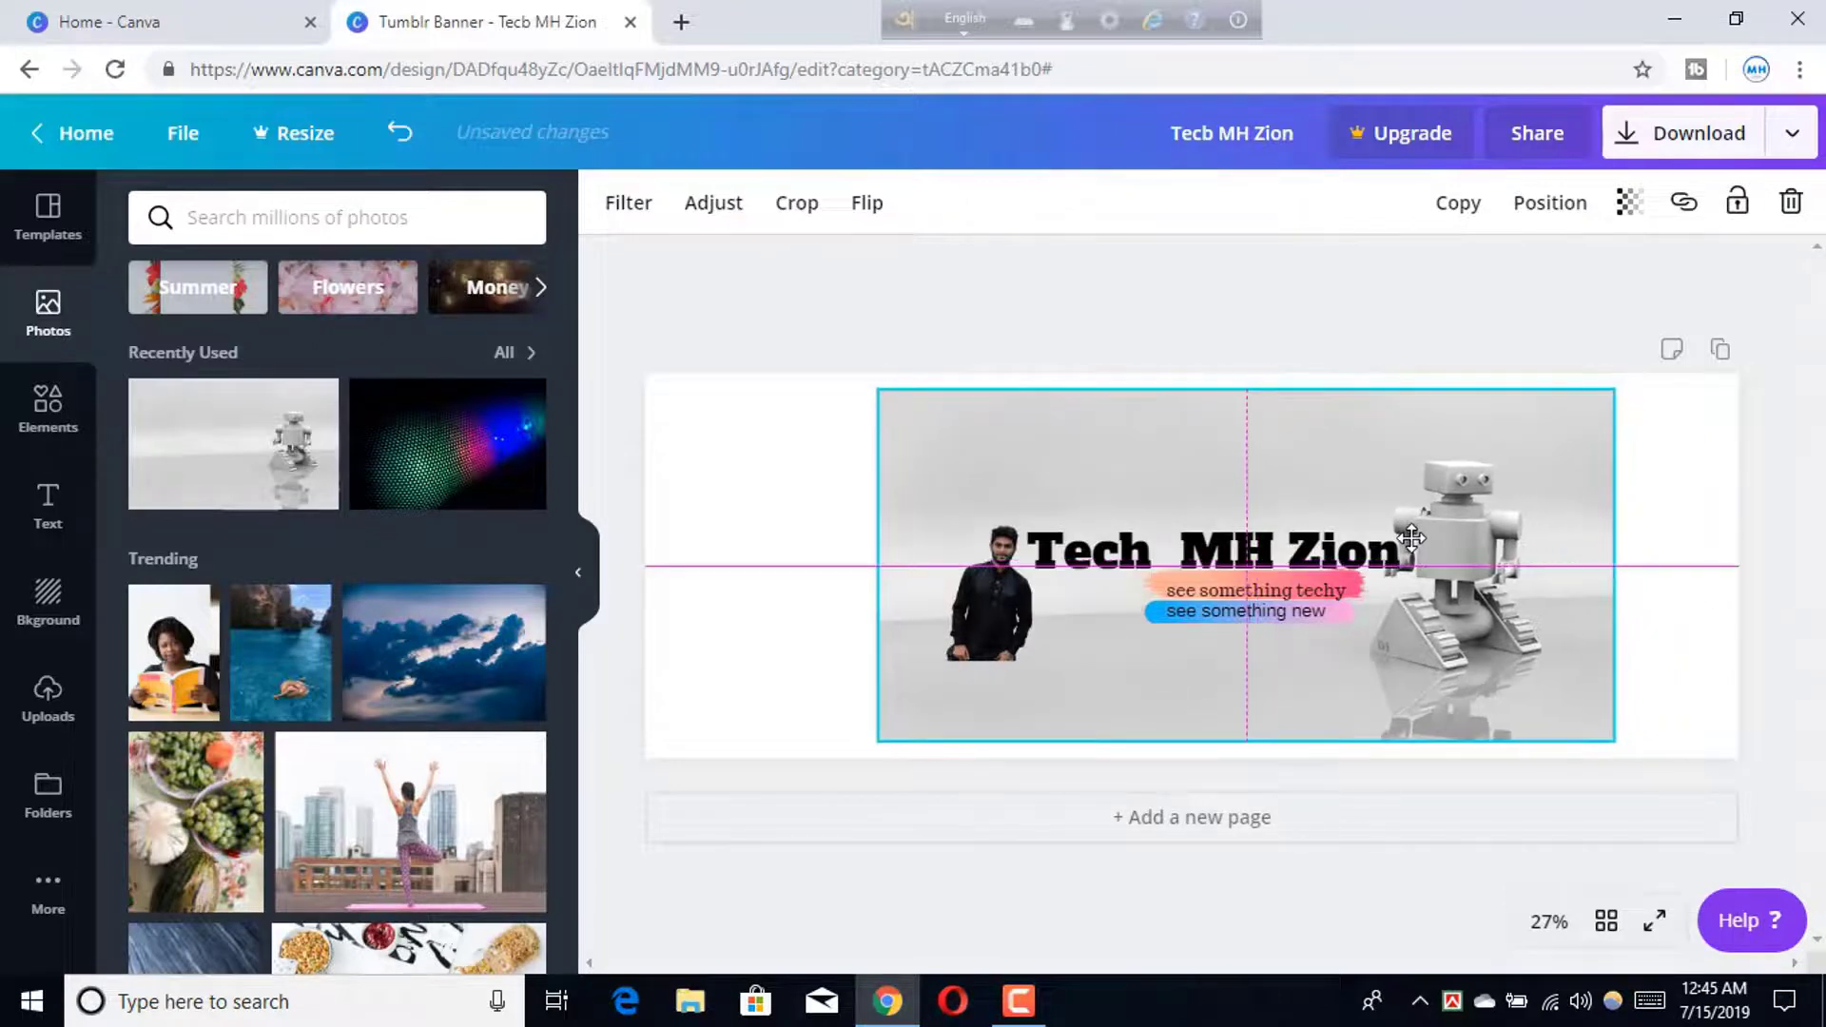
pyautogui.moveTo(1411, 539); pyautogui.dragTo(1410, 538)
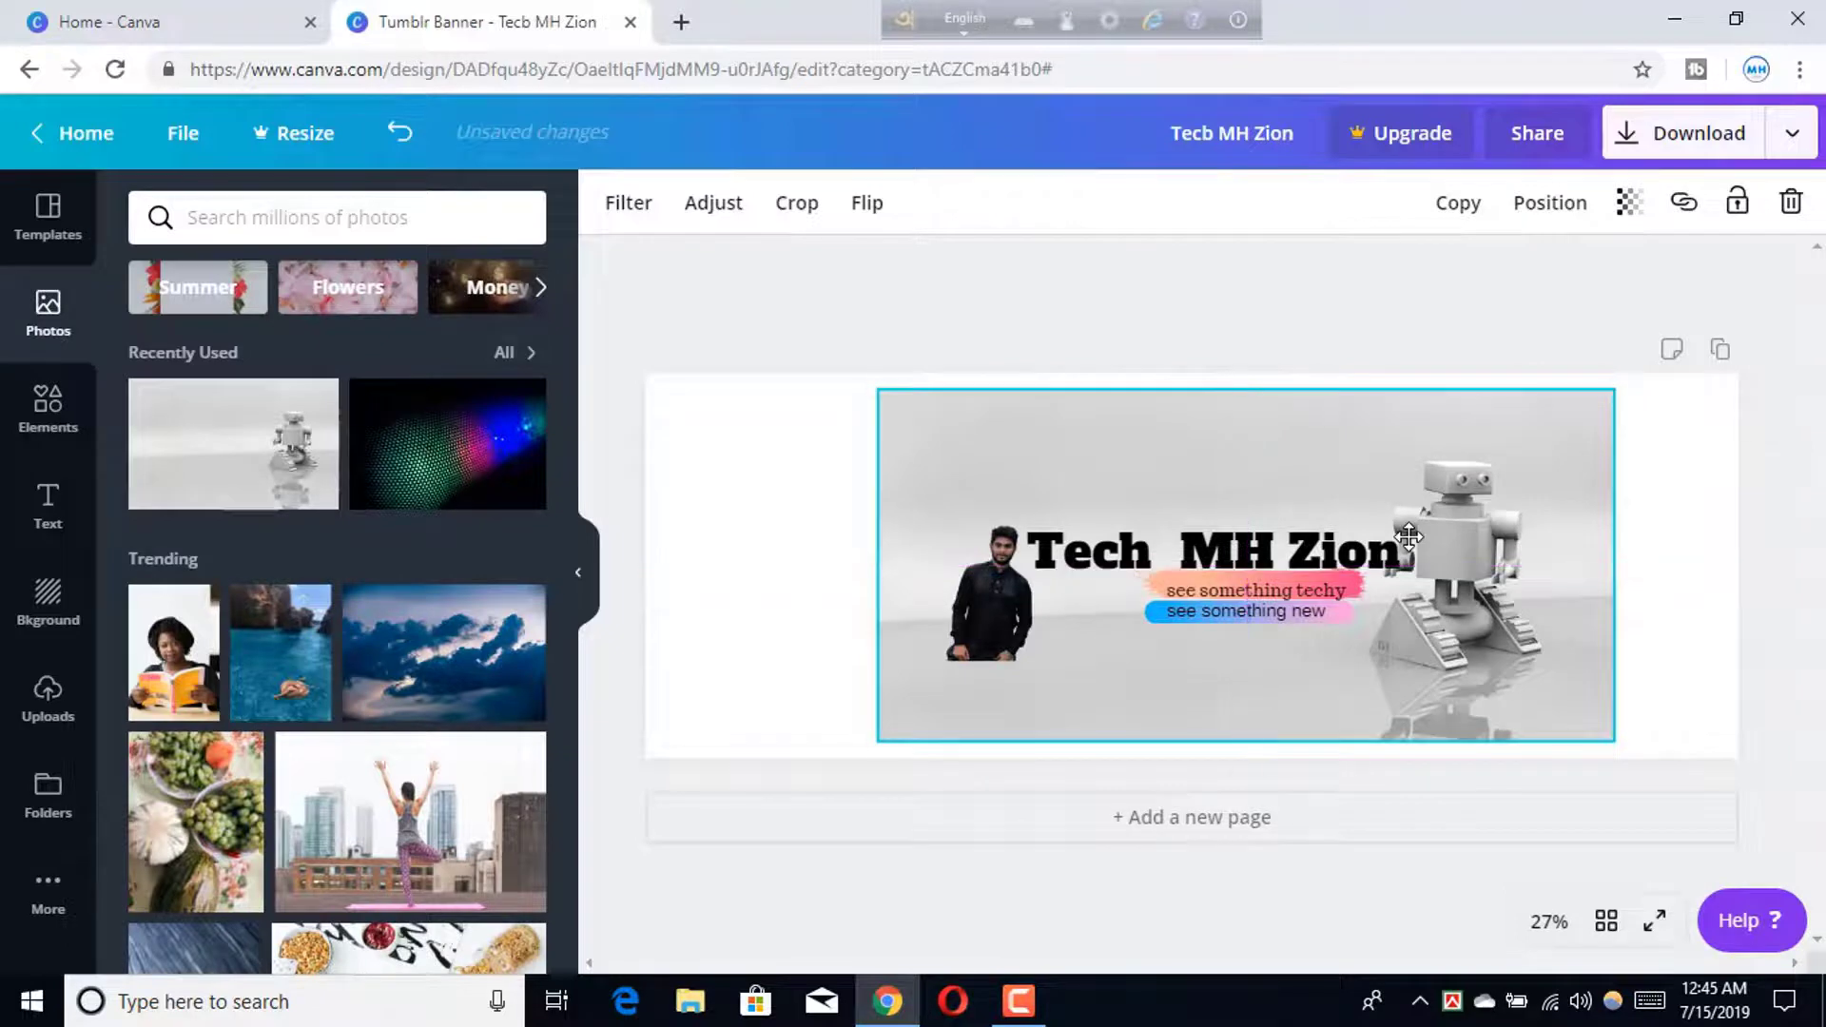
pyautogui.click(1731, 525)
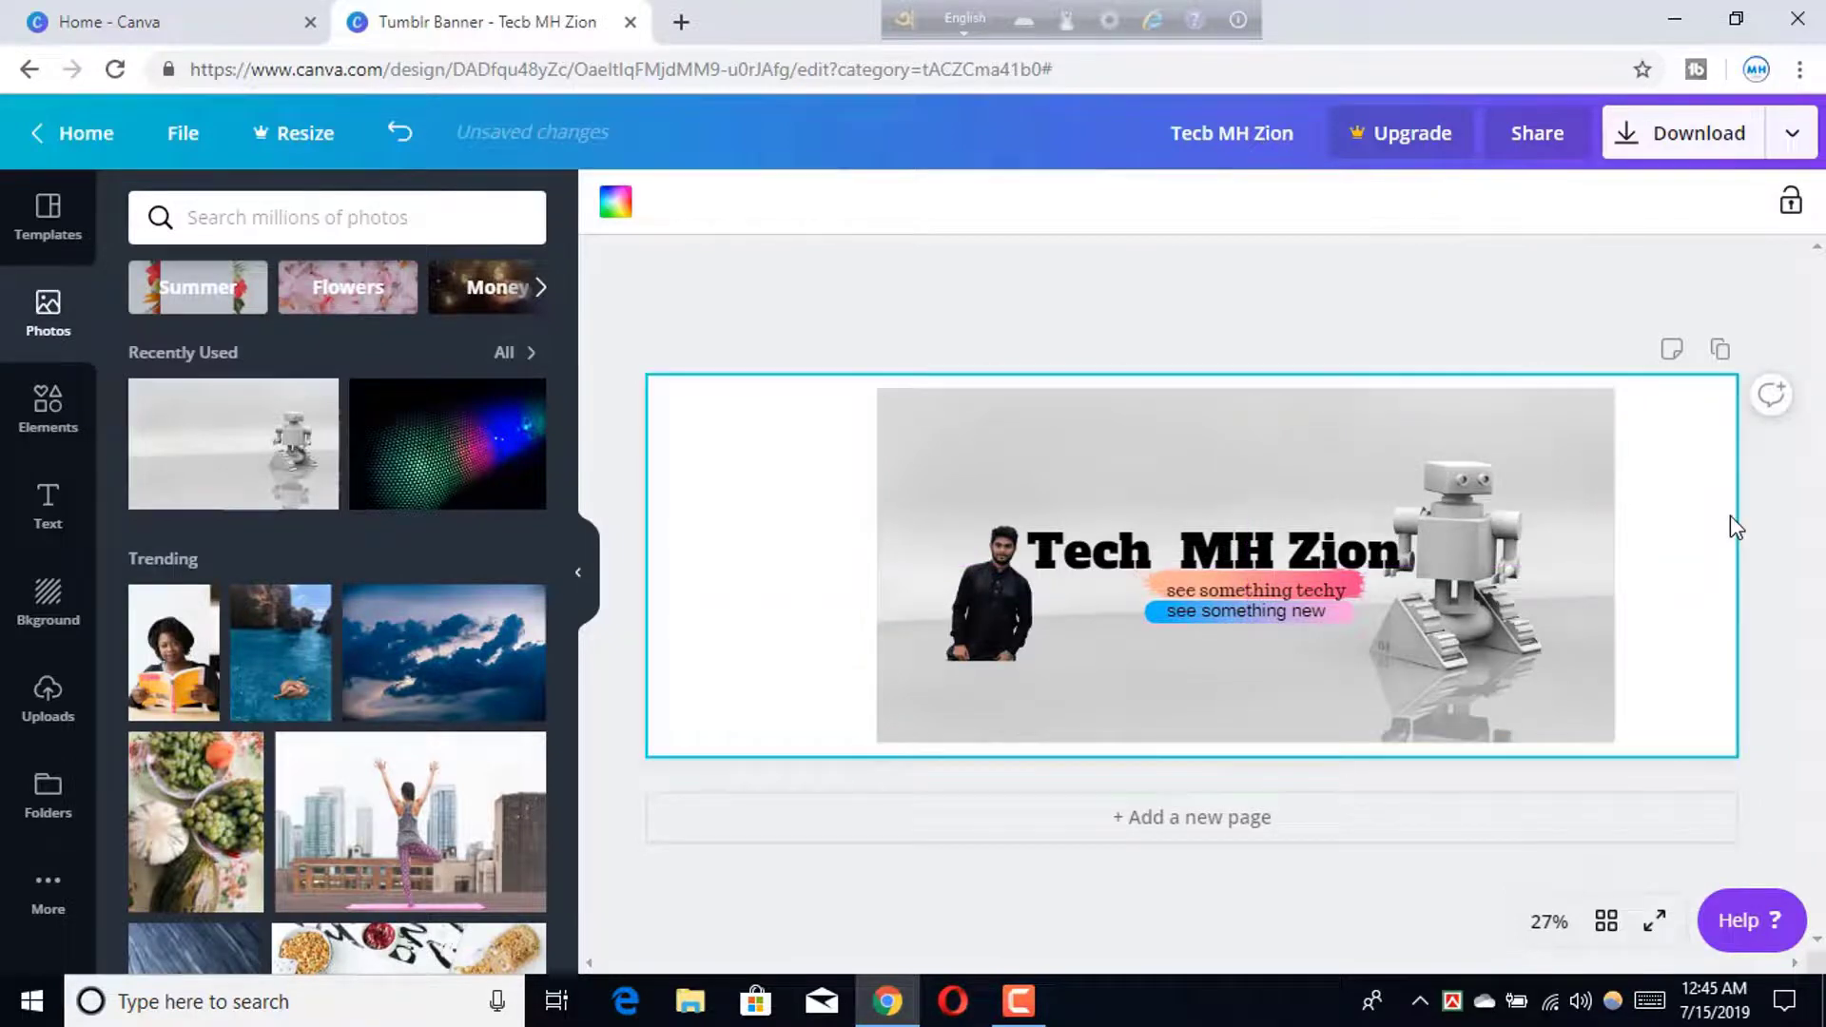
pyautogui.click(1579, 324)
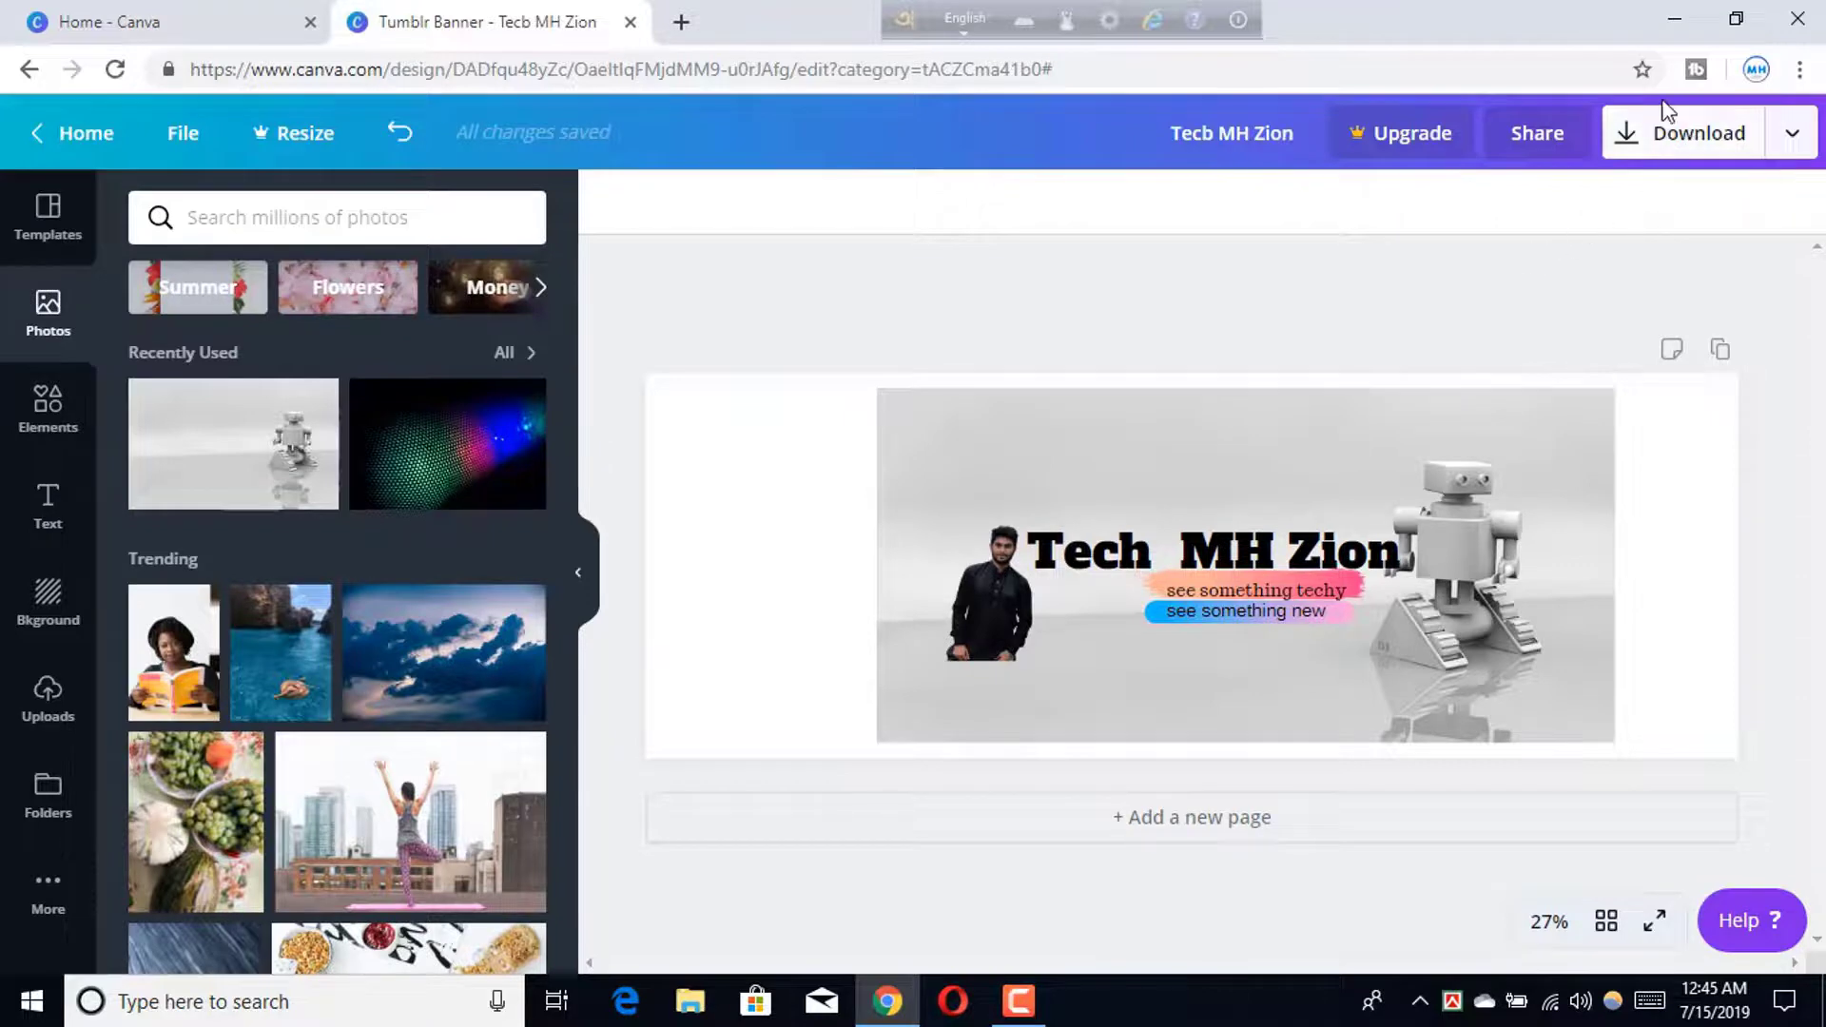
# Download the banner as PNG 'Tecb MH Zion.png' and open it in Photos
pyautogui.click(1666, 140)
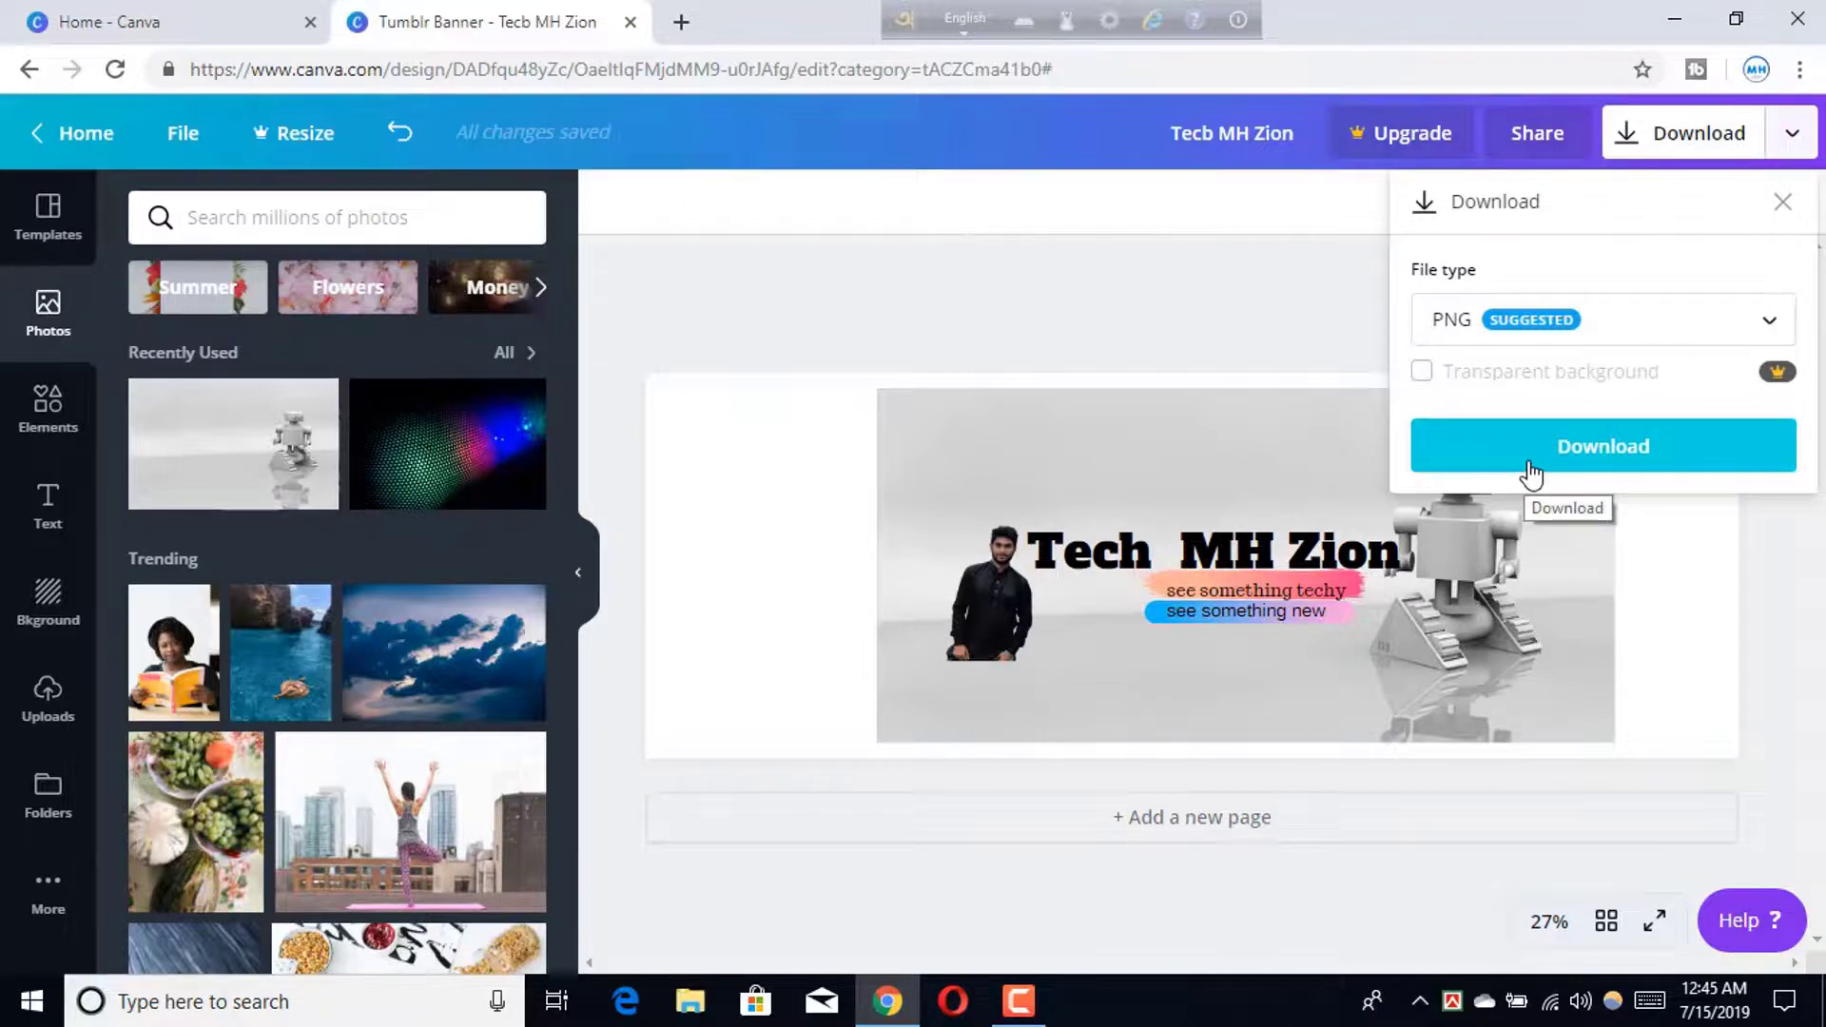
pyautogui.click(1531, 472)
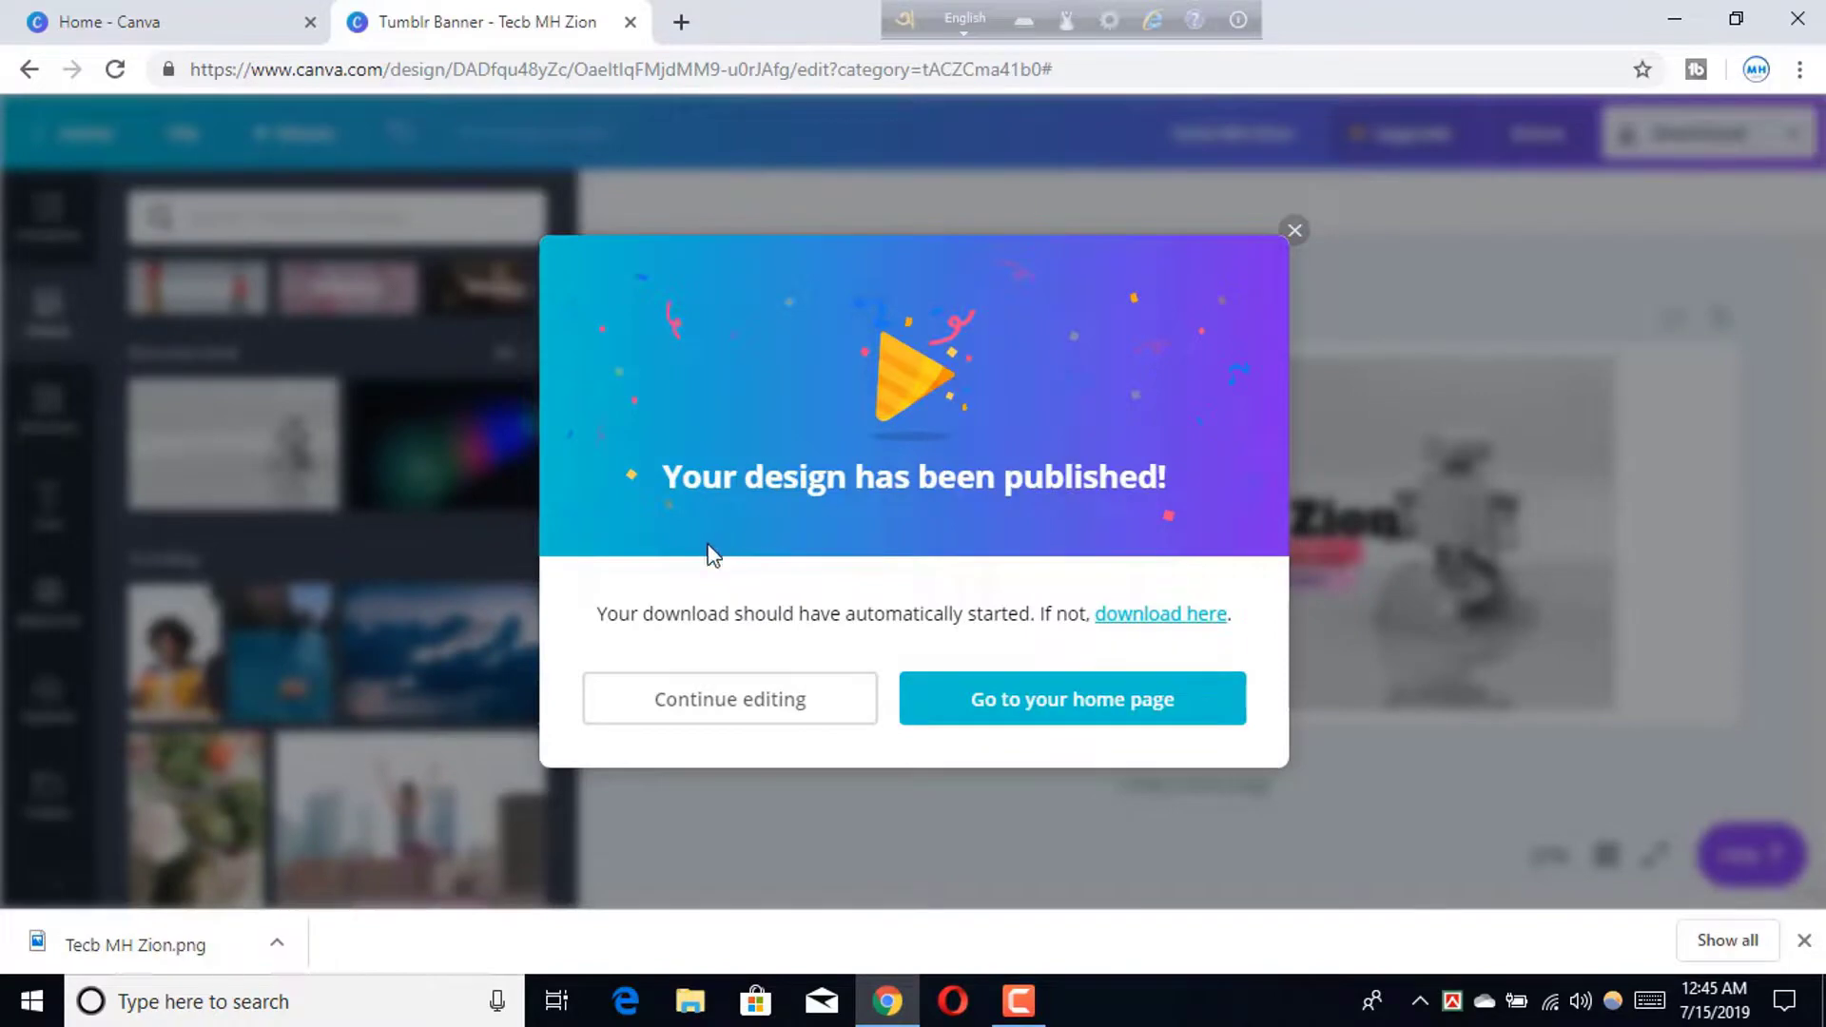
pyautogui.click(150, 938)
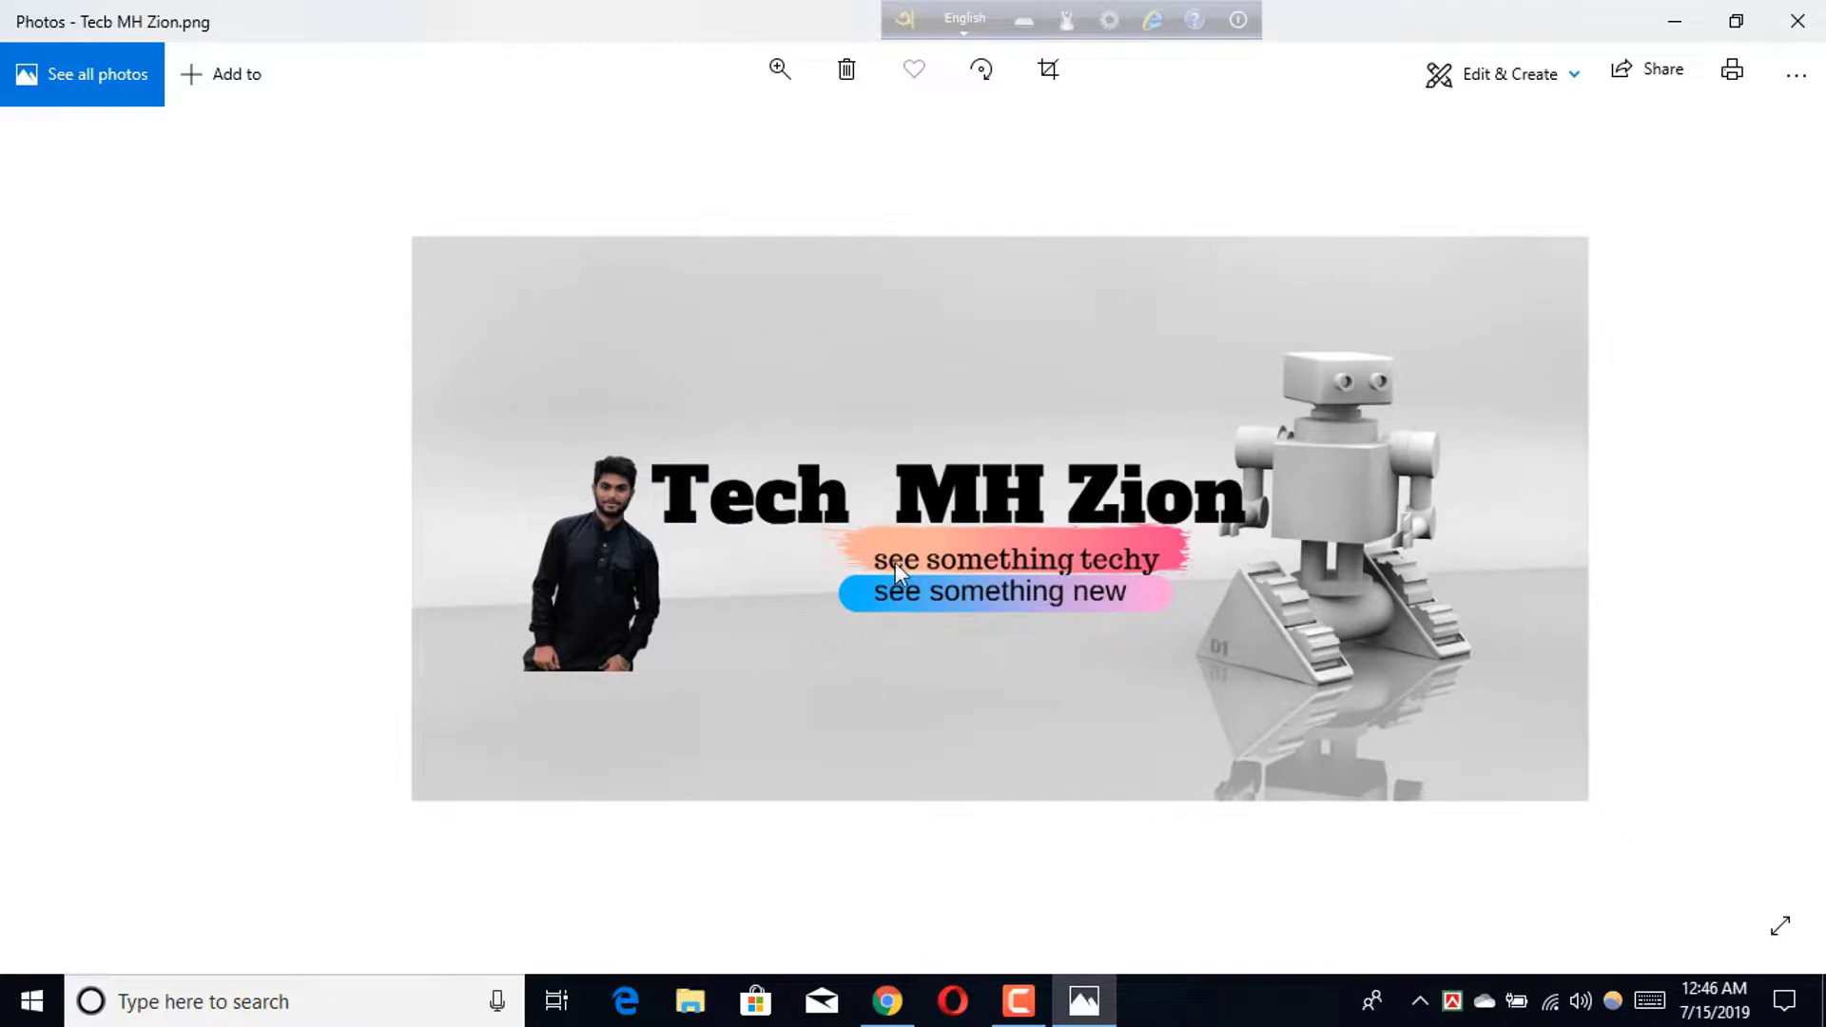
pyautogui.scroll(2, 951, 567)
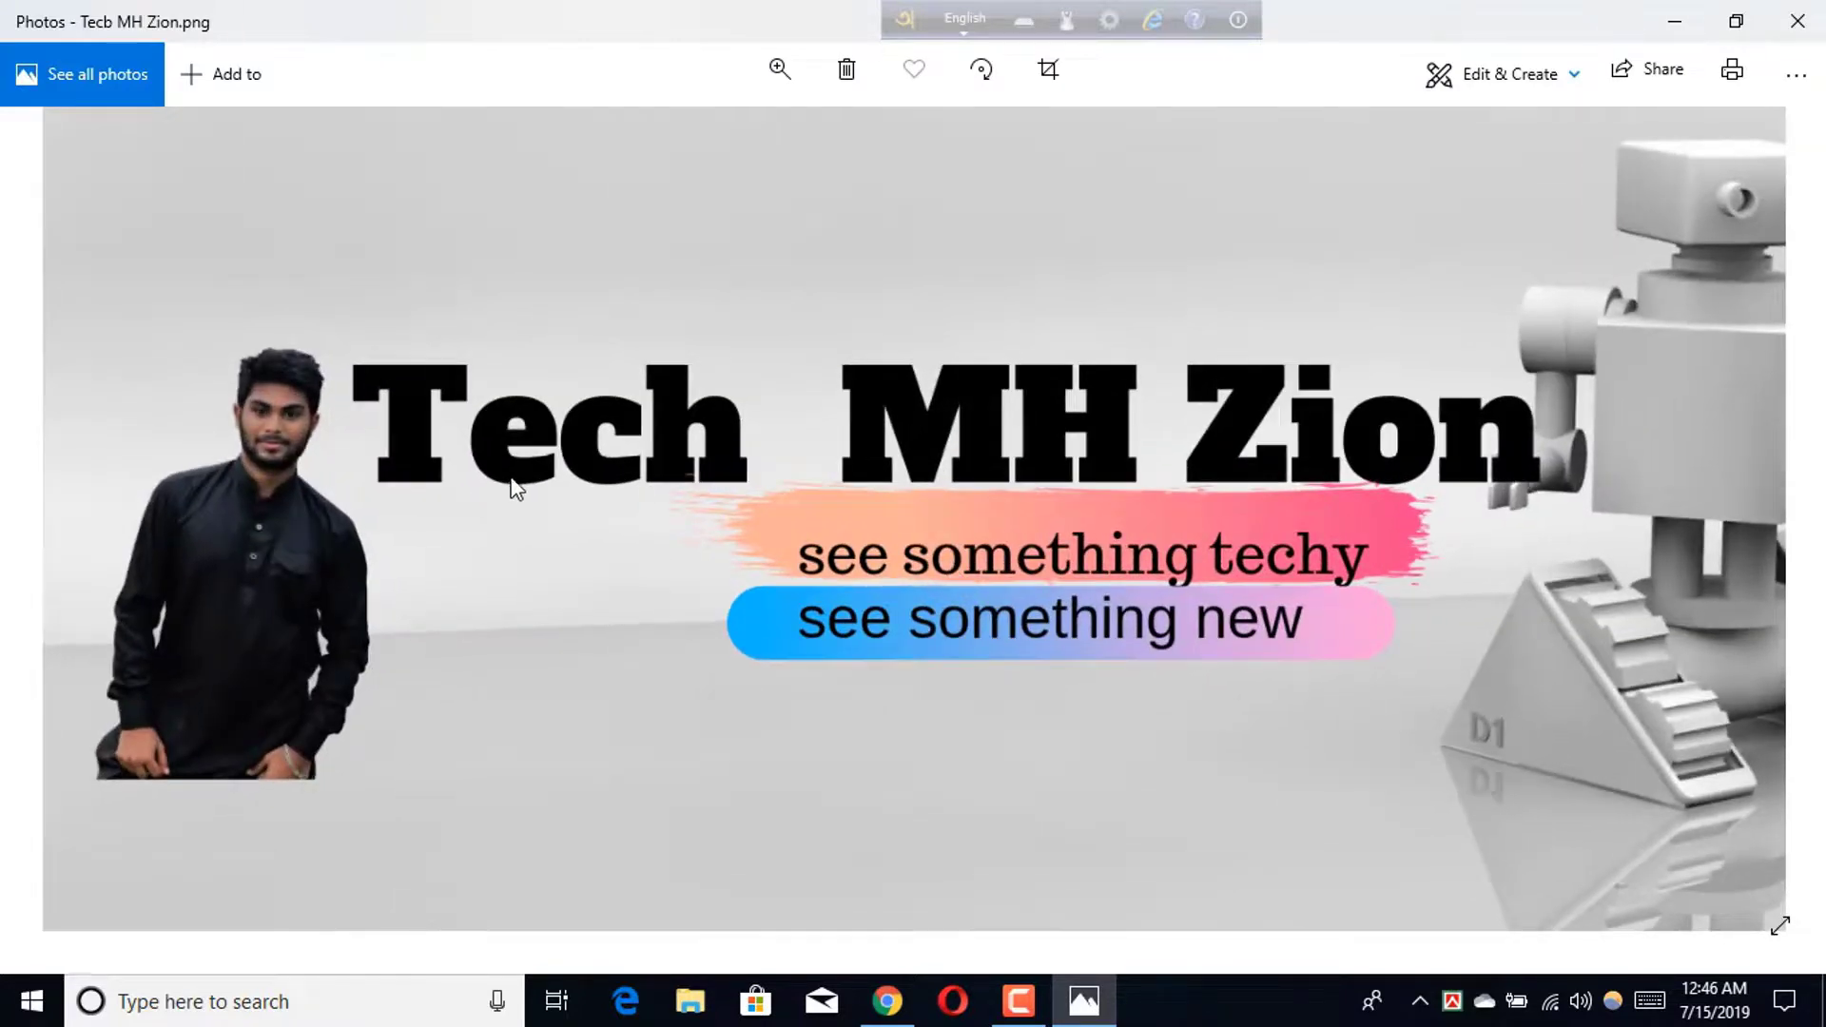
pyautogui.scroll(1, 1162, 476)
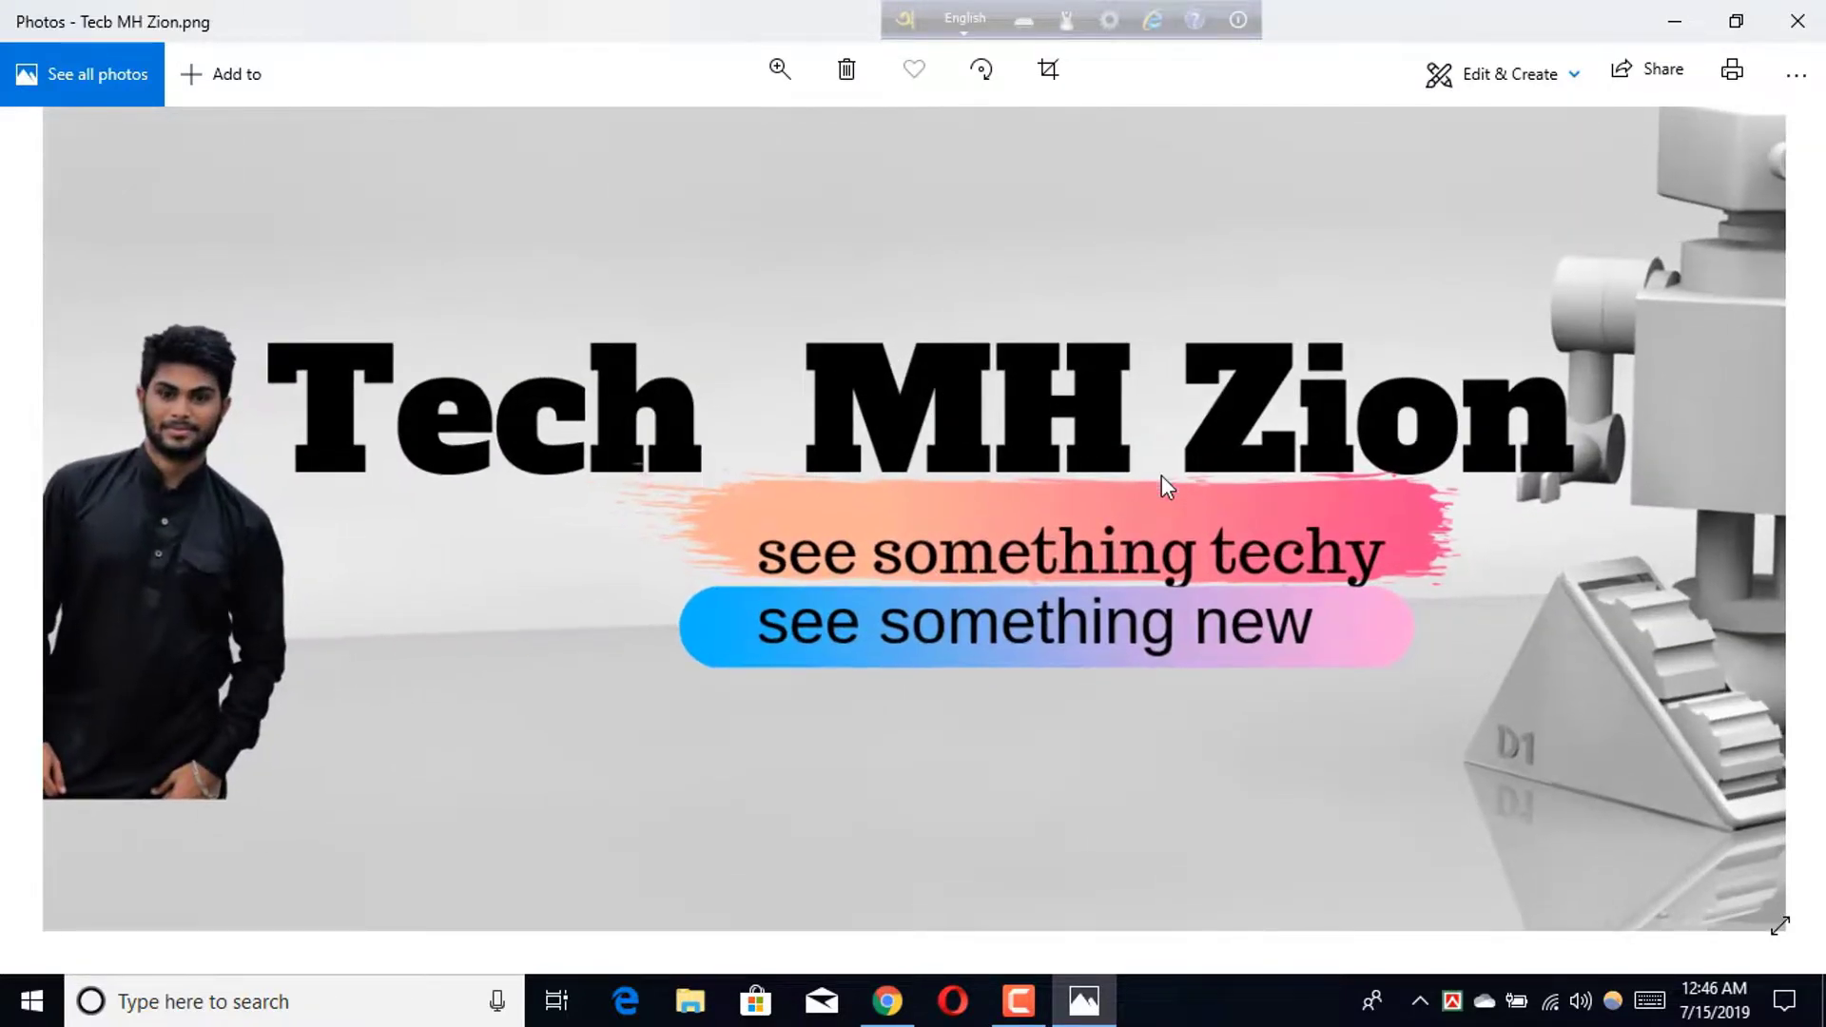
pyautogui.scroll(-2, 1162, 475)
pyautogui.scroll(-1, 1161, 475)
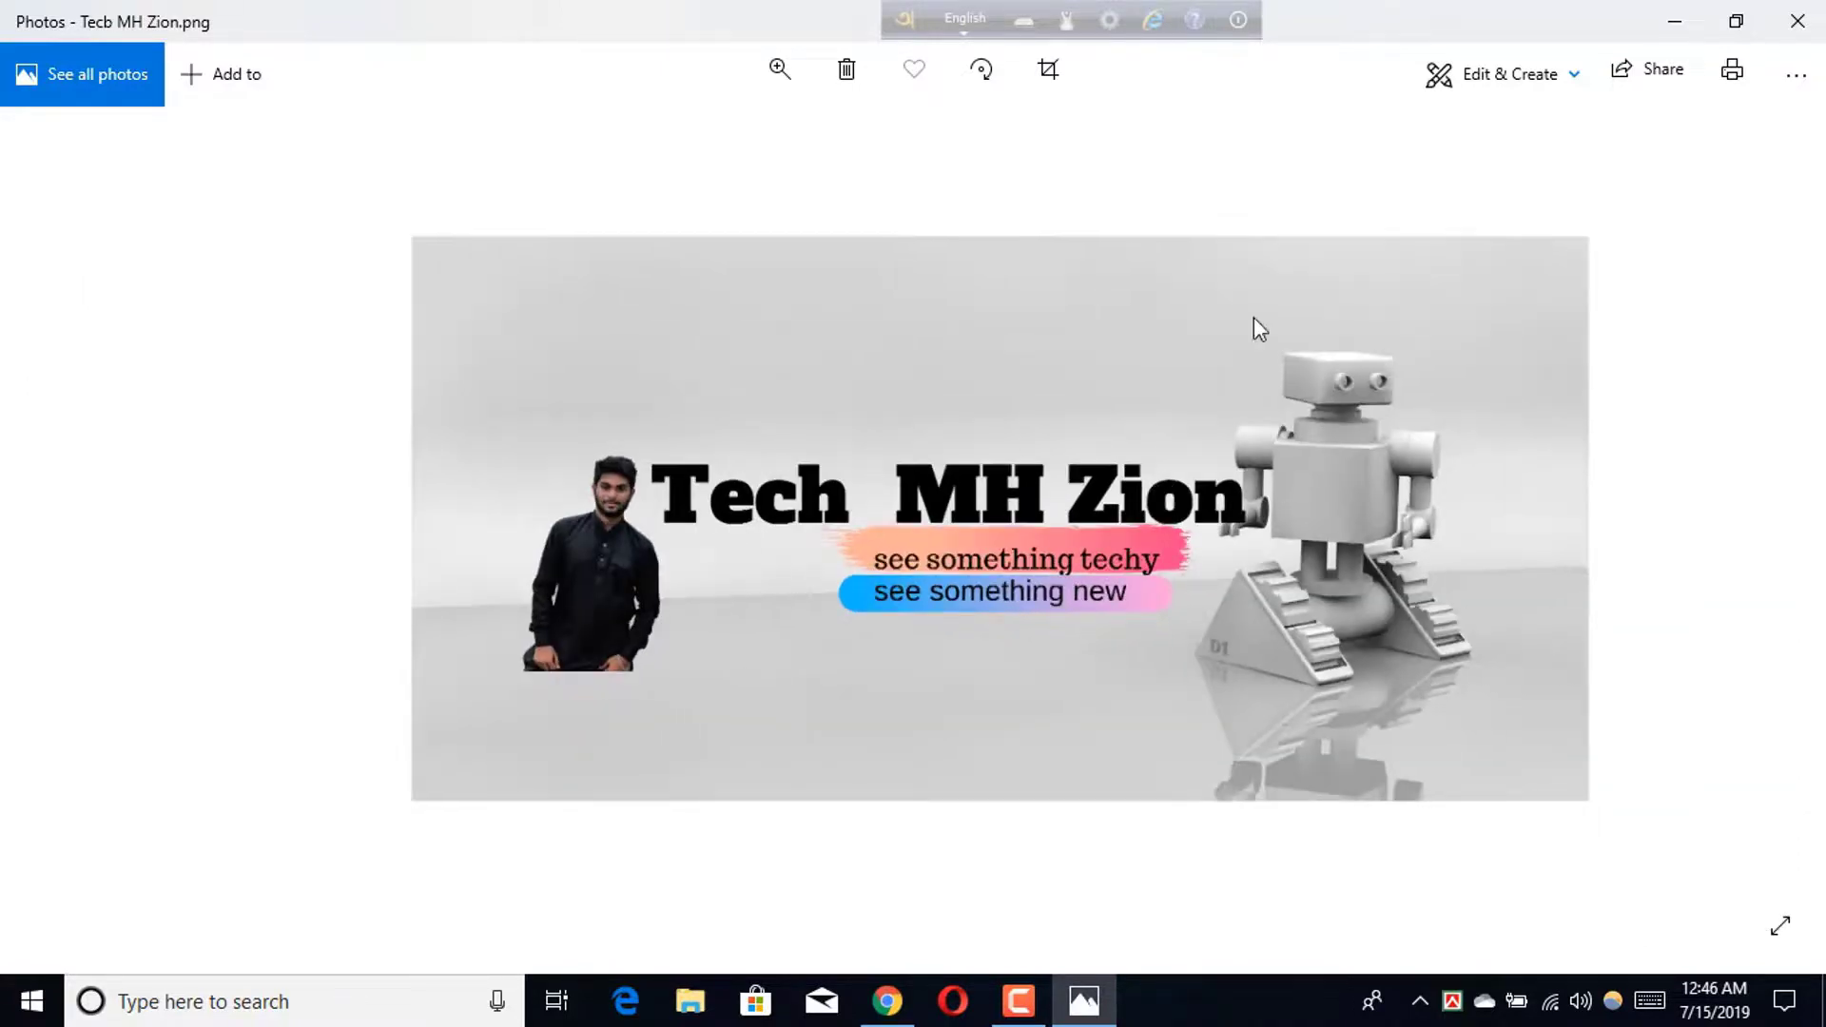
pyautogui.scroll(2, 1401, 454)
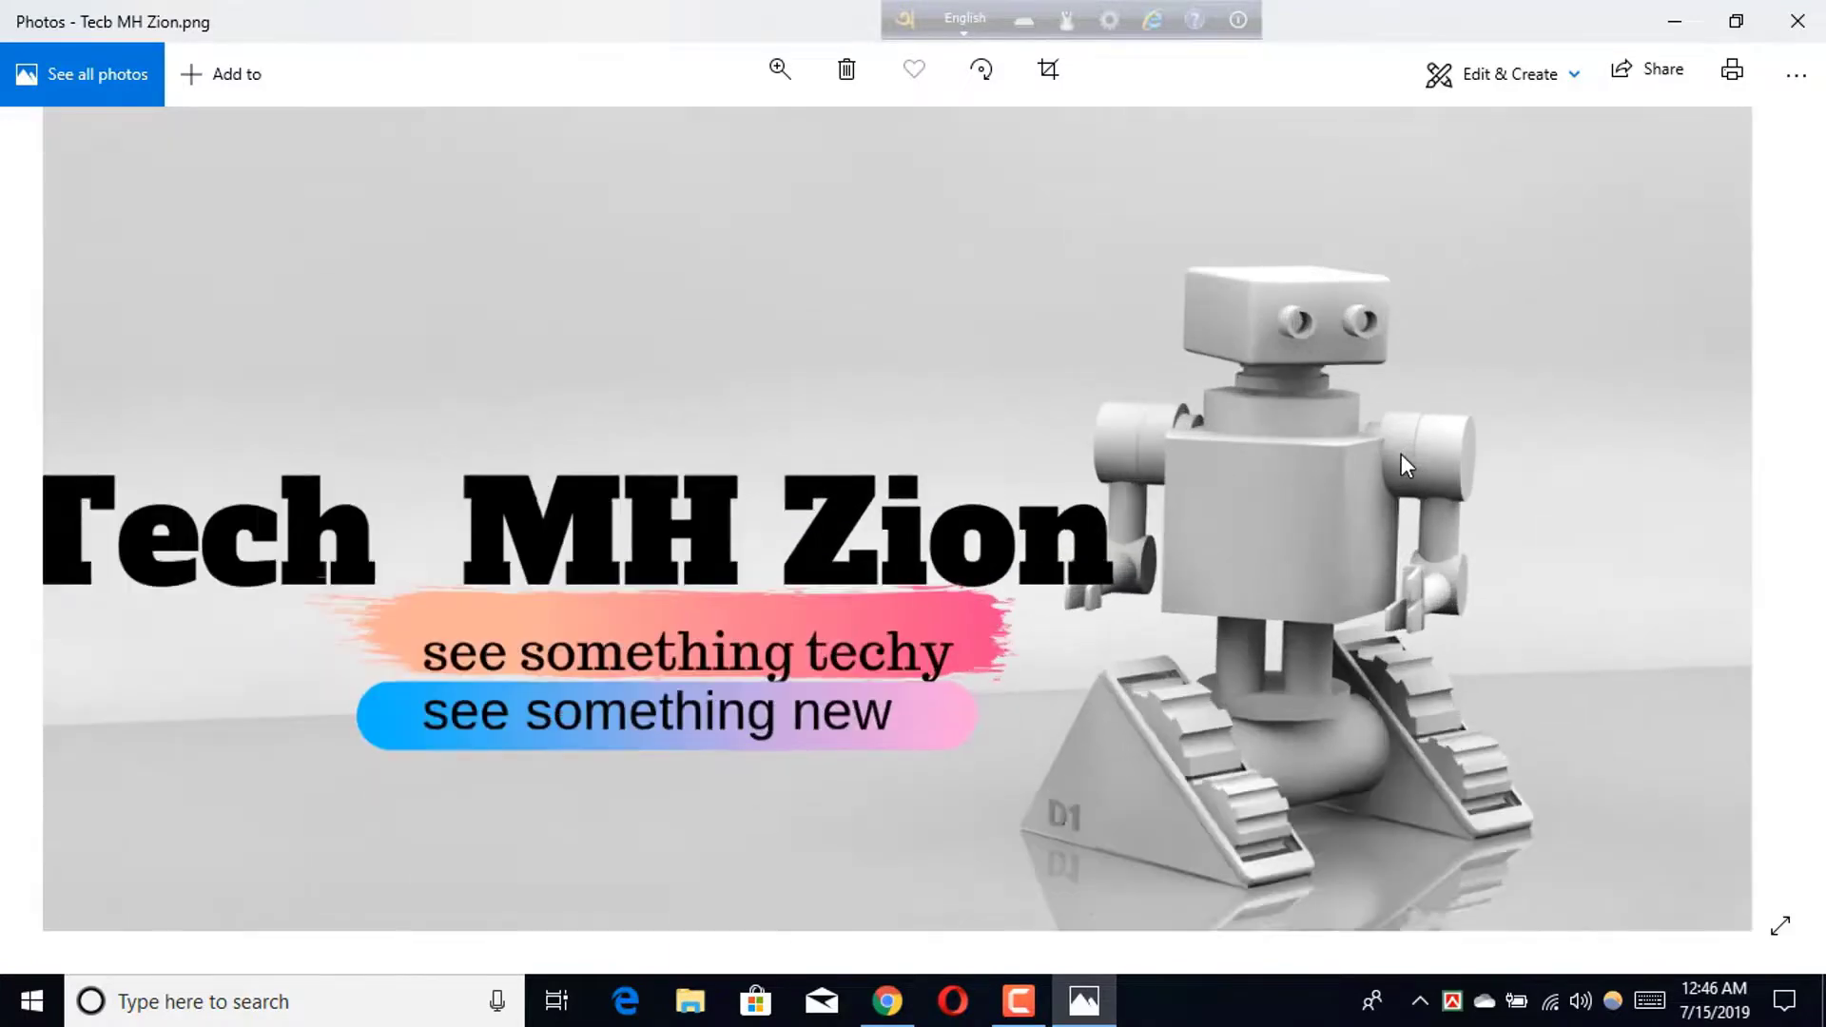
pyautogui.scroll(1, 1401, 454)
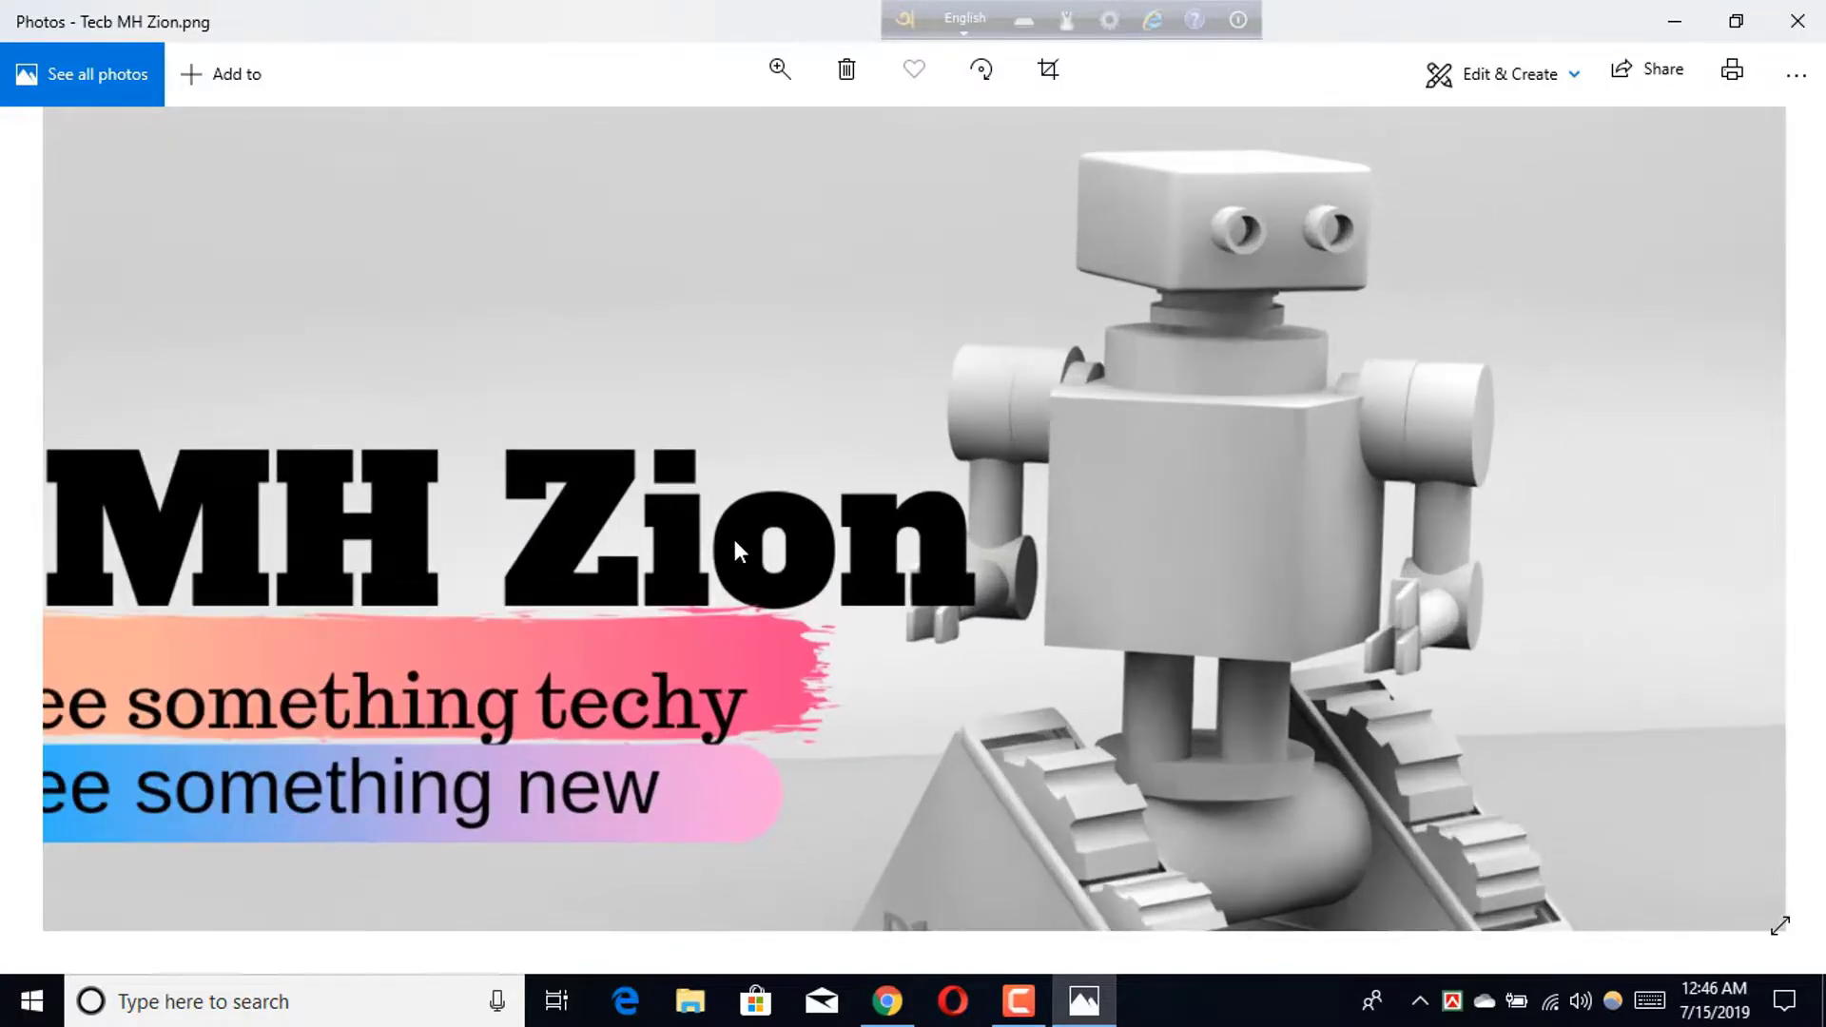
pyautogui.scroll(-2, 1362, 550)
pyautogui.scroll(2, 1520, 552)
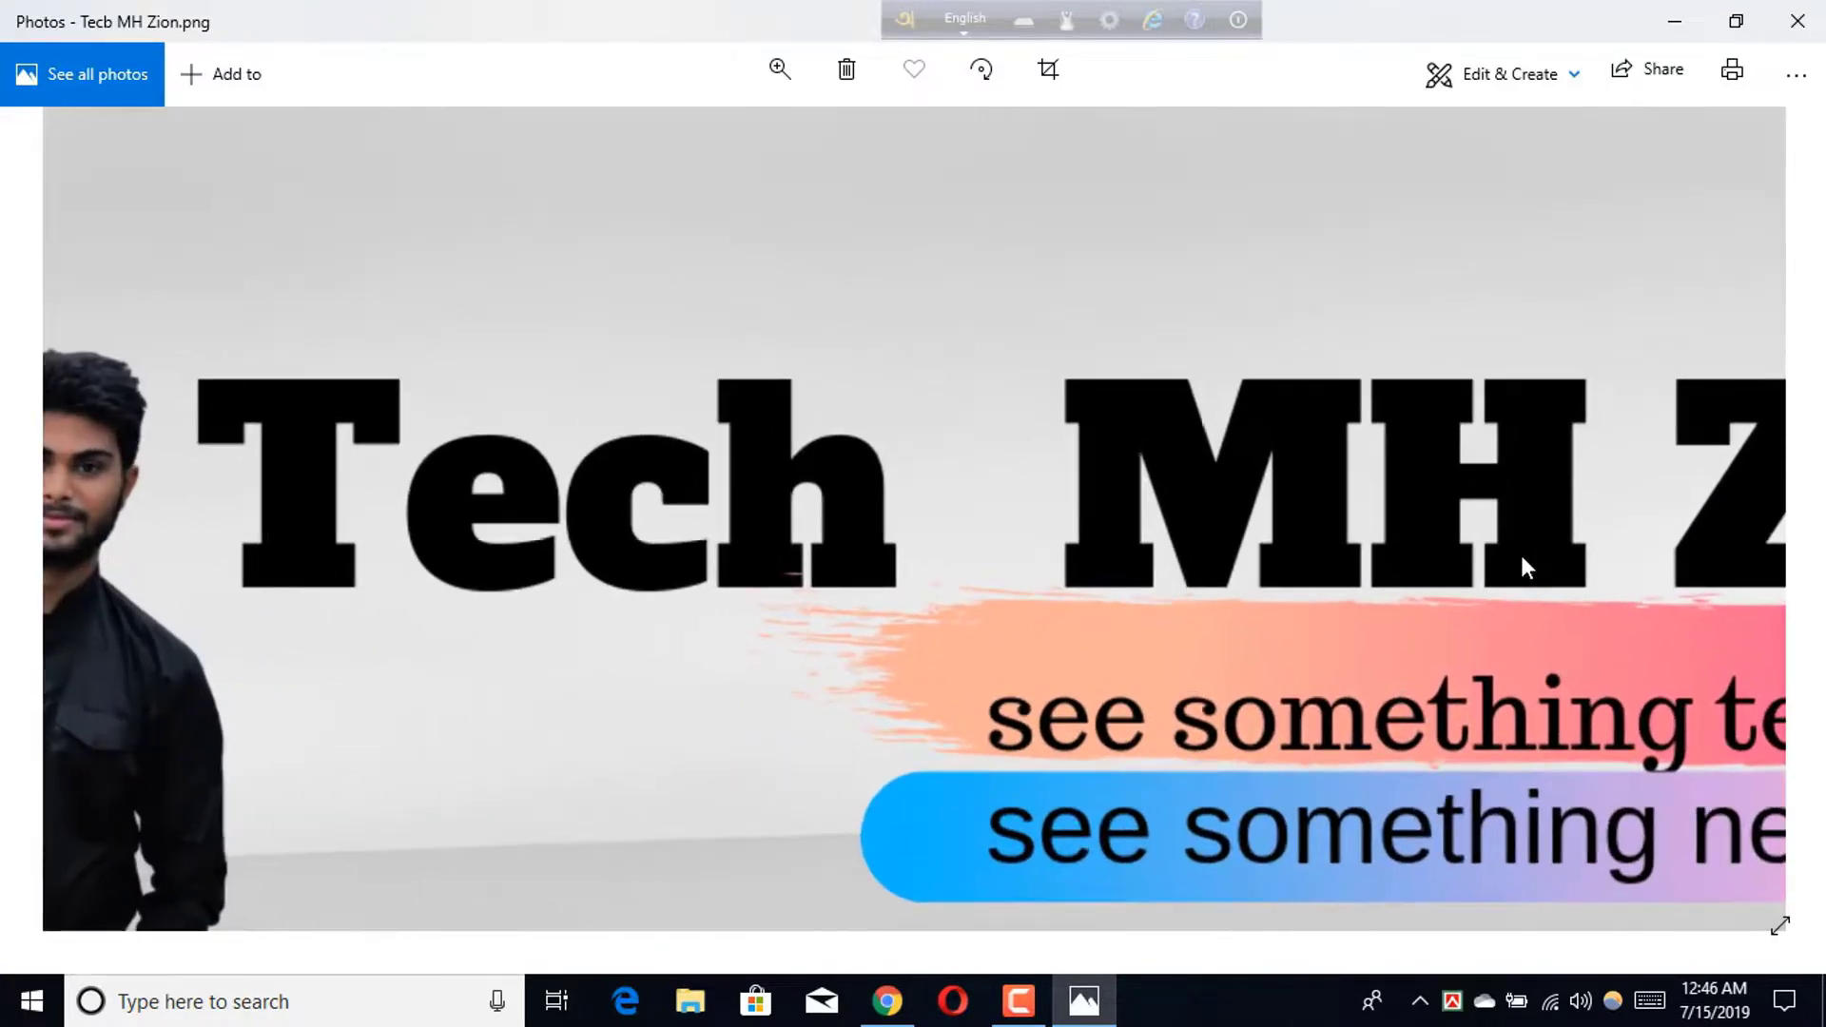
pyautogui.scroll(1, 1522, 559)
pyautogui.scroll(1, 1522, 559)
pyautogui.scroll(-3, 1522, 556)
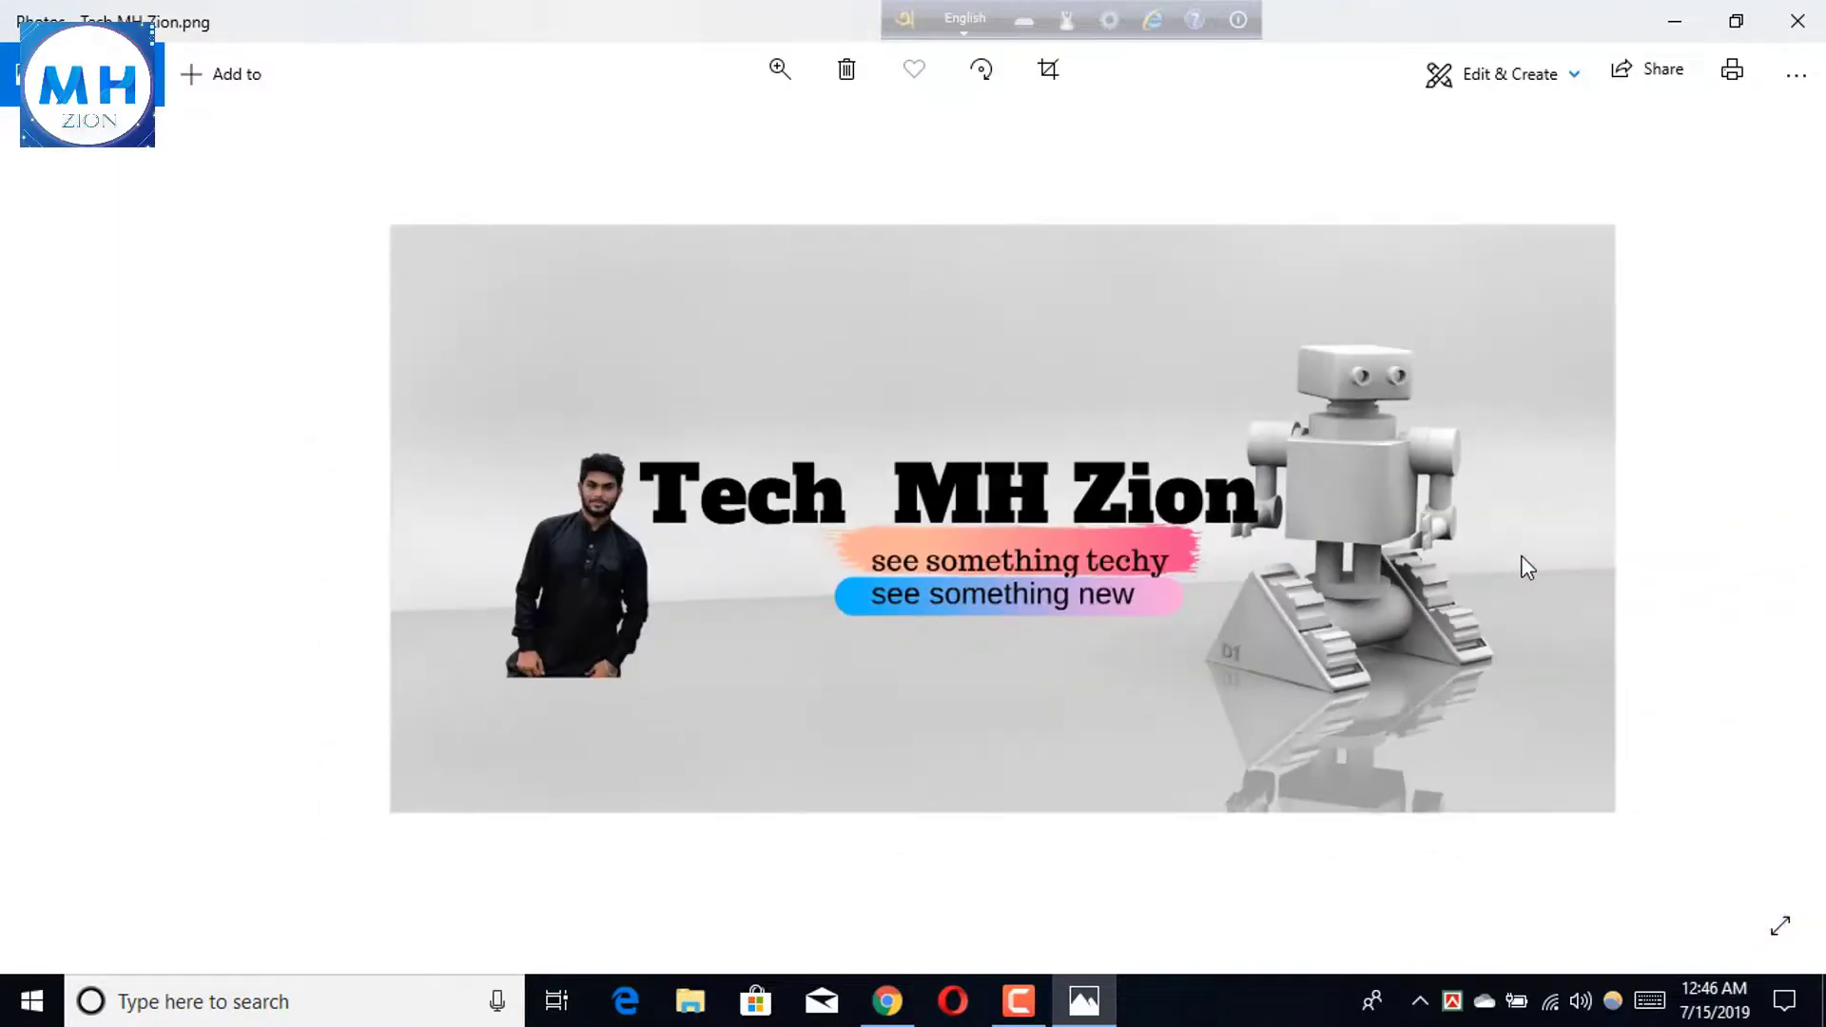